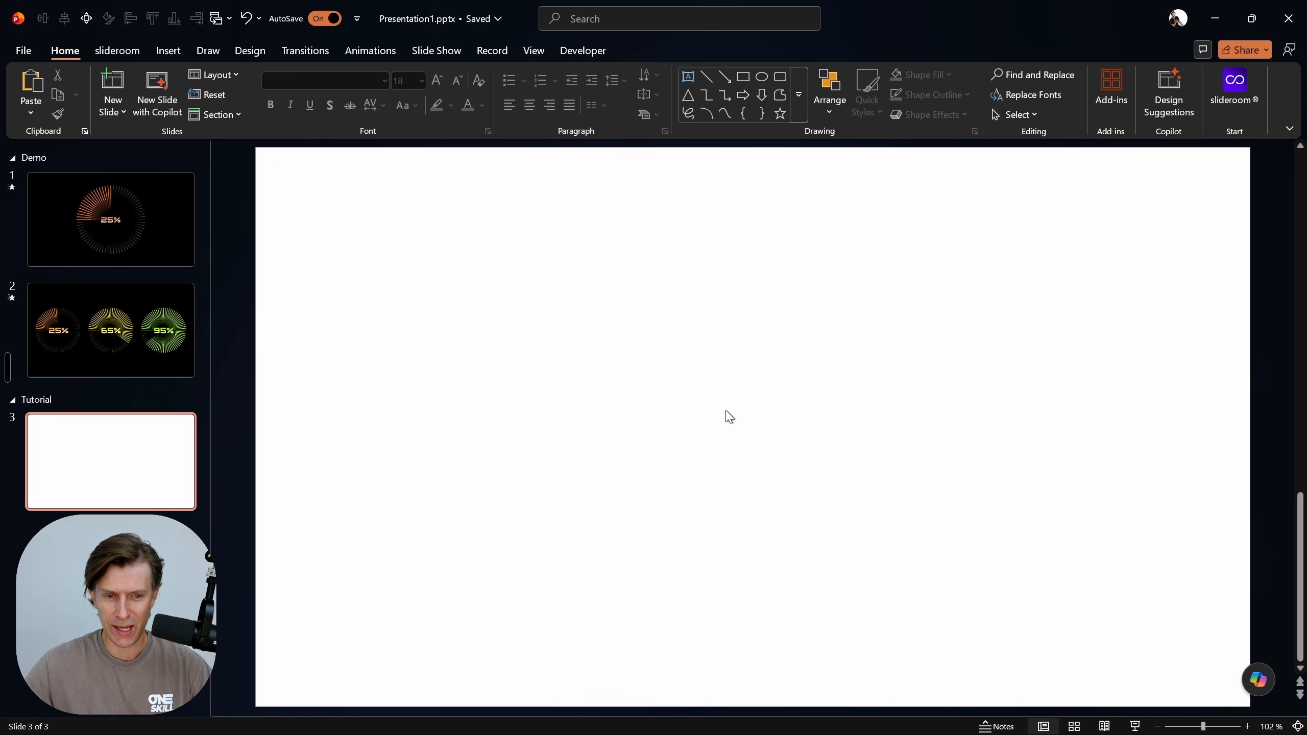
# Examine the radial 25% progress chart on slide 1 as a reference and return to the blank slide 3
pyautogui.click(157, 223)
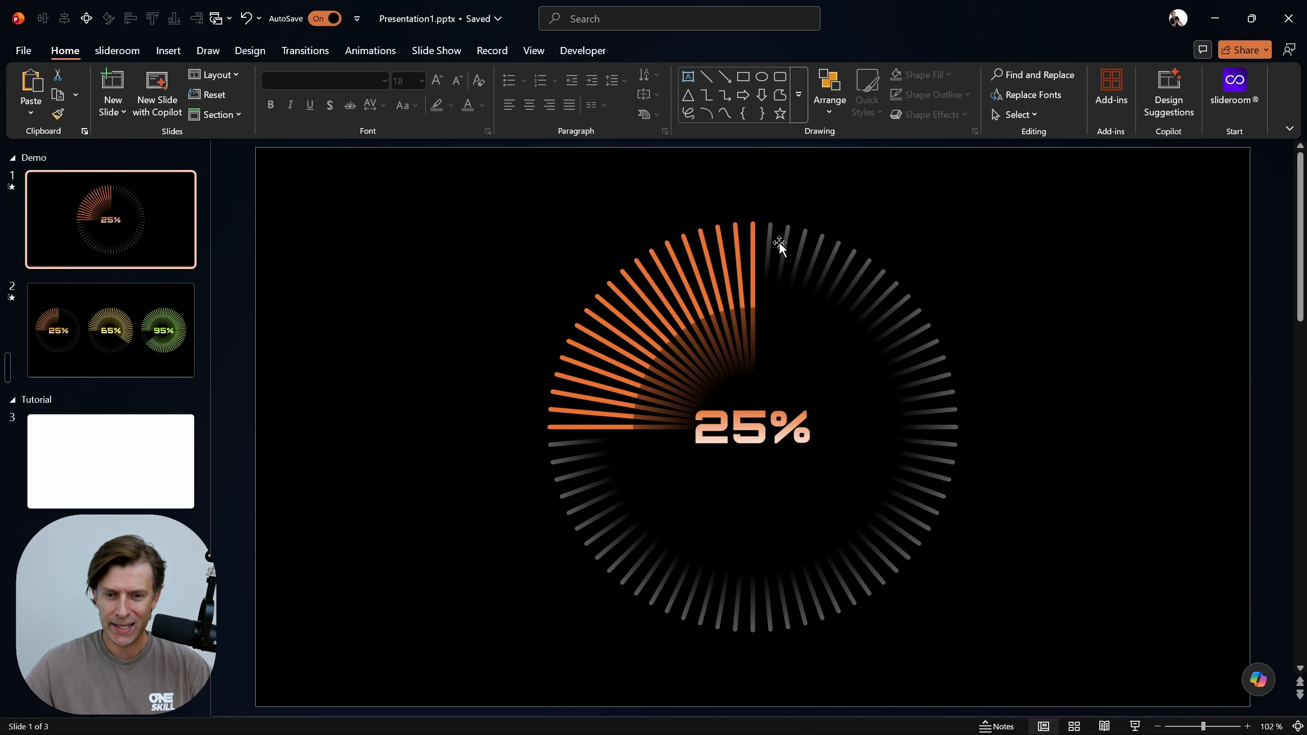
pyautogui.moveTo(751, 235)
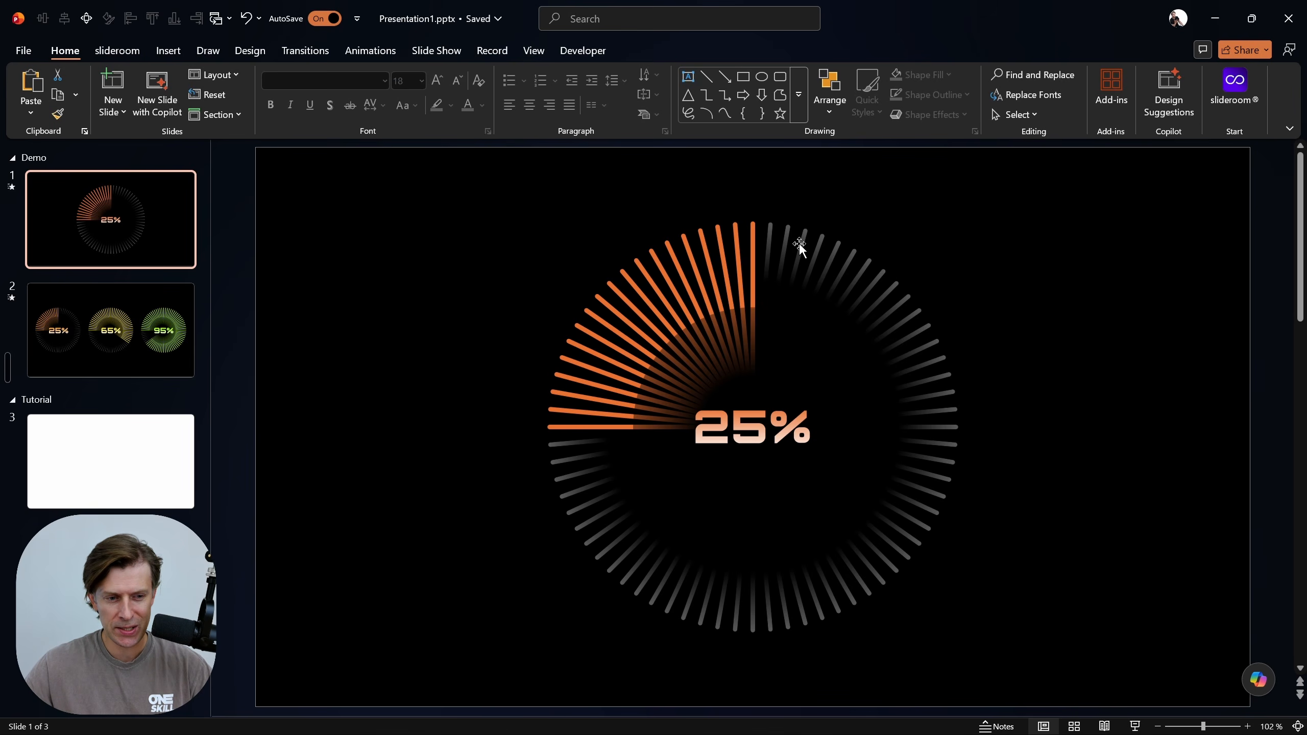
pyautogui.click(157, 455)
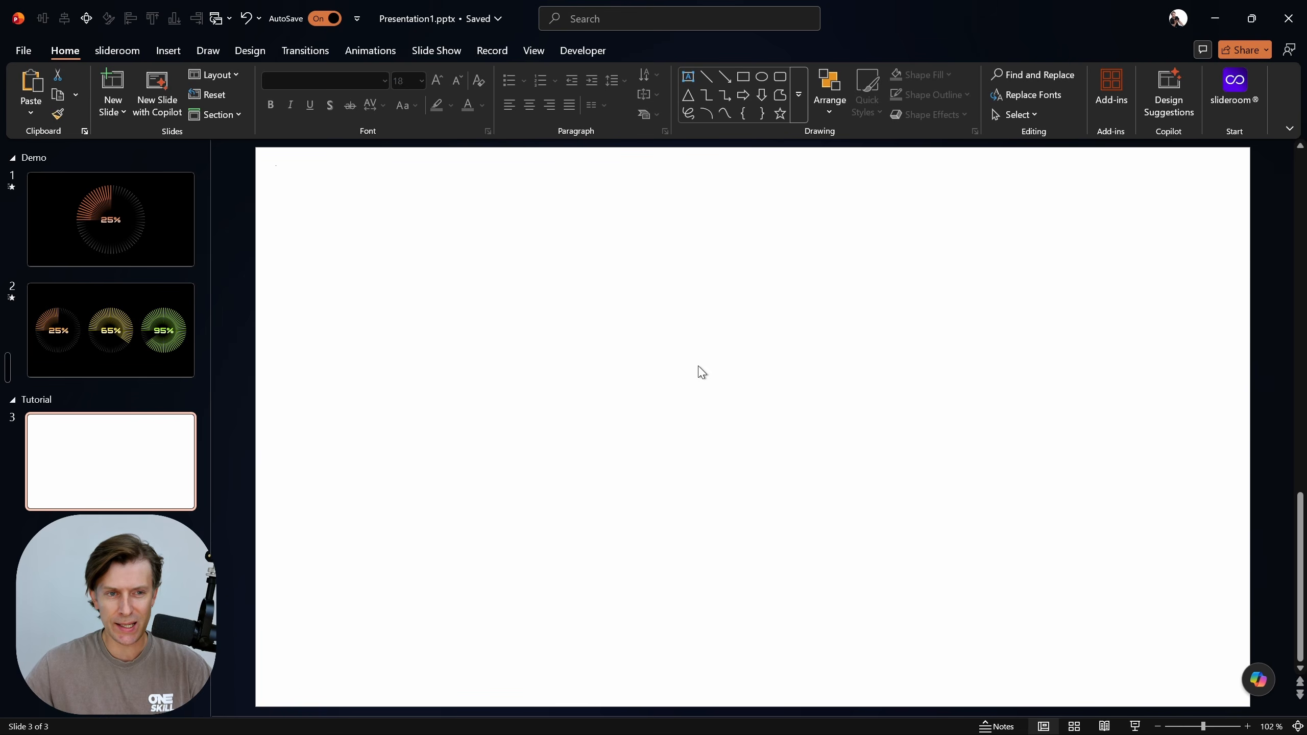
# Draw a rounded rectangle about 14.18 cm high and 4.54 cm wide near the slide's middle, and fully round its corners
pyautogui.click(161, 54)
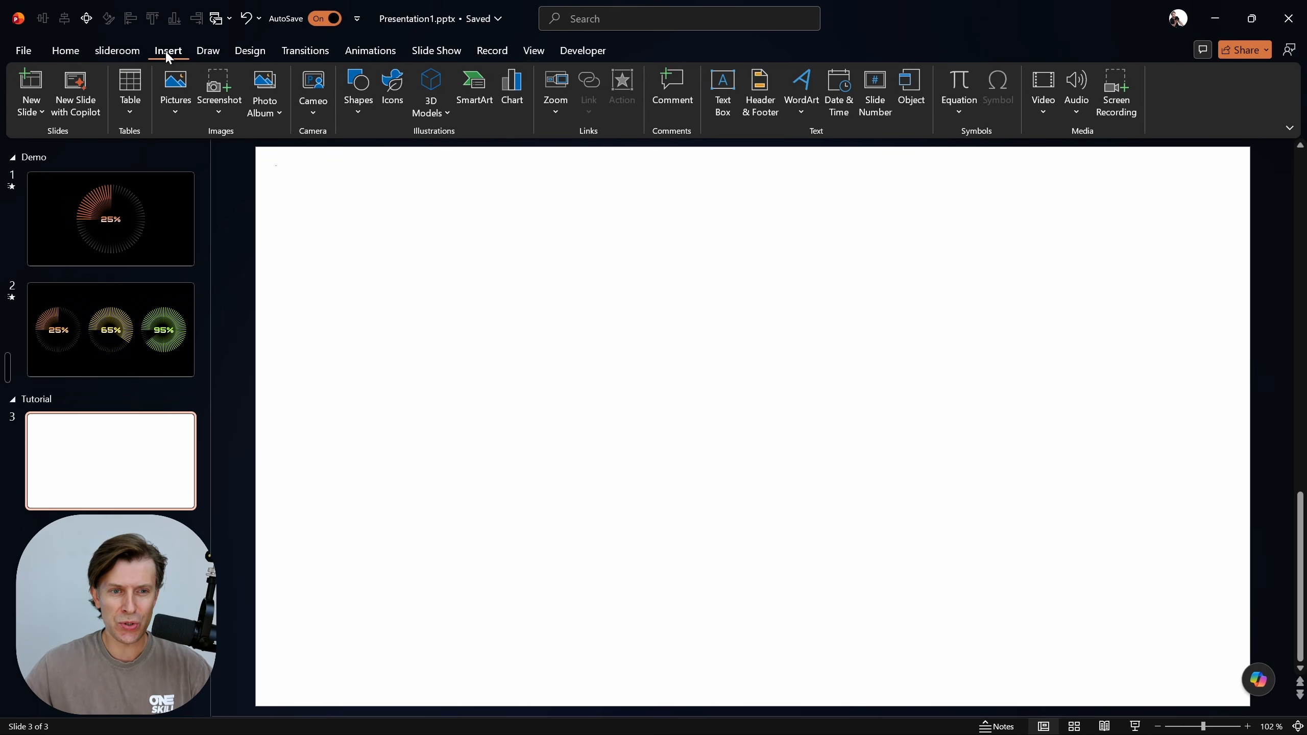
pyautogui.click(359, 102)
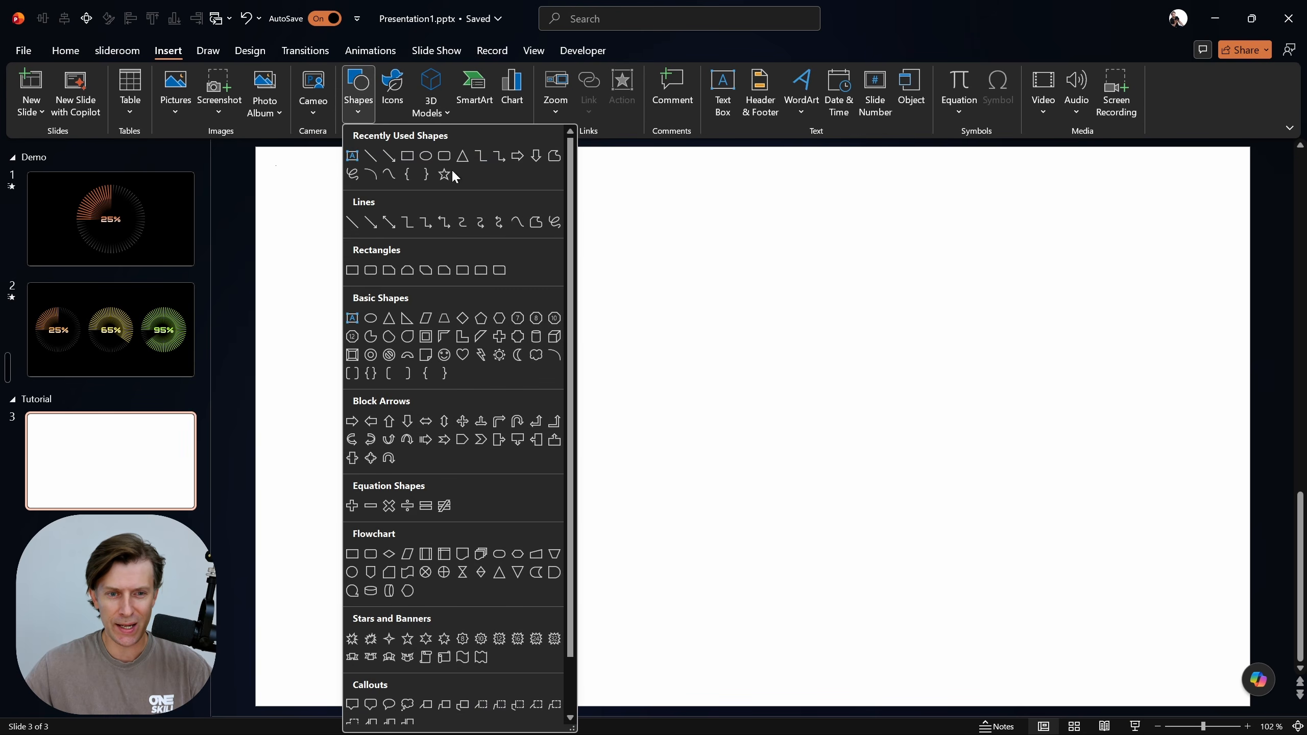
pyautogui.click(444, 157)
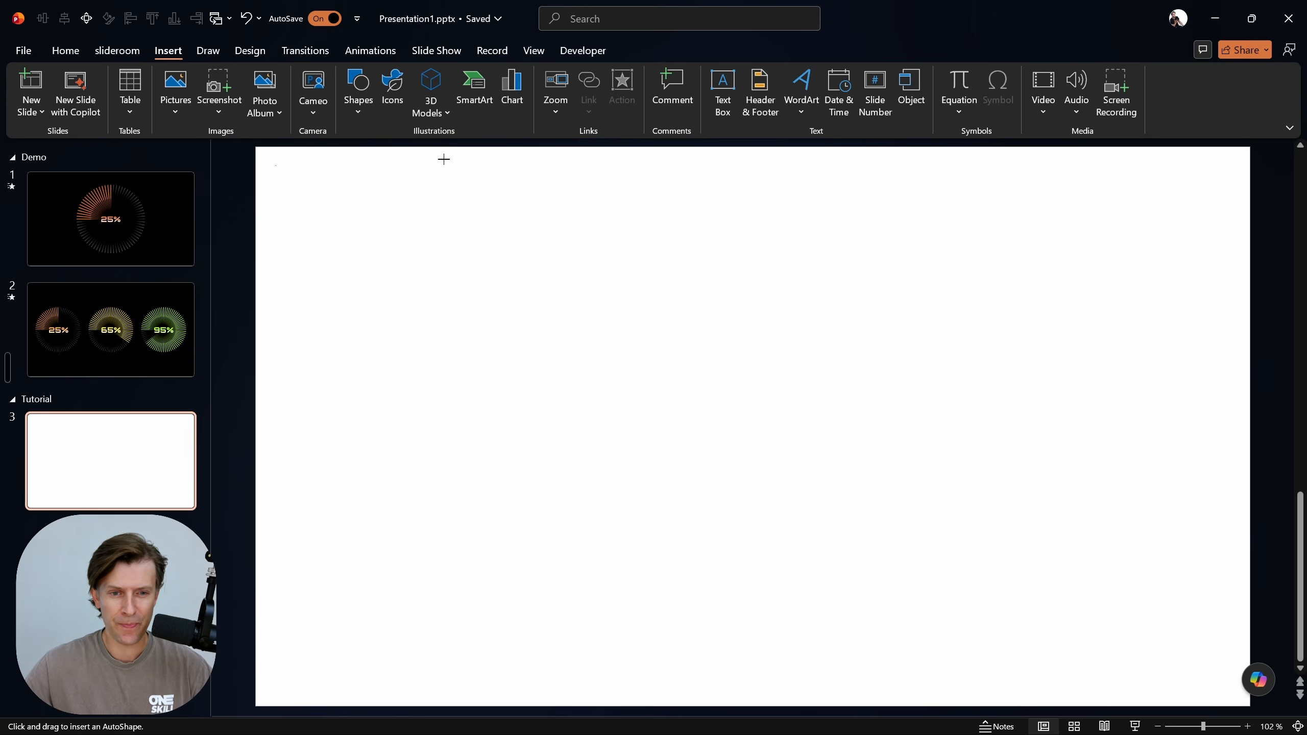
pyautogui.moveTo(679, 239); pyautogui.dragTo(811, 652)
pyautogui.moveTo(744, 446); pyautogui.dragTo(728, 414)
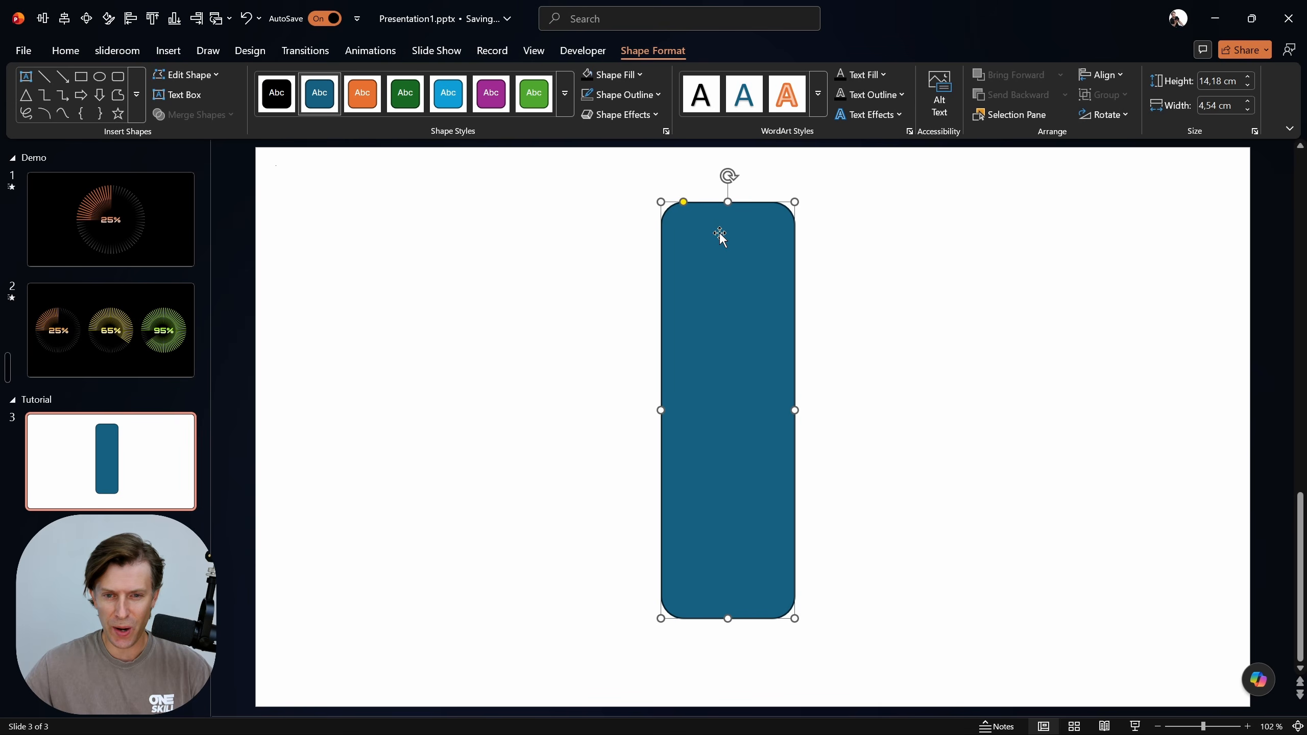
pyautogui.moveTo(683, 203); pyautogui.dragTo(733, 203)
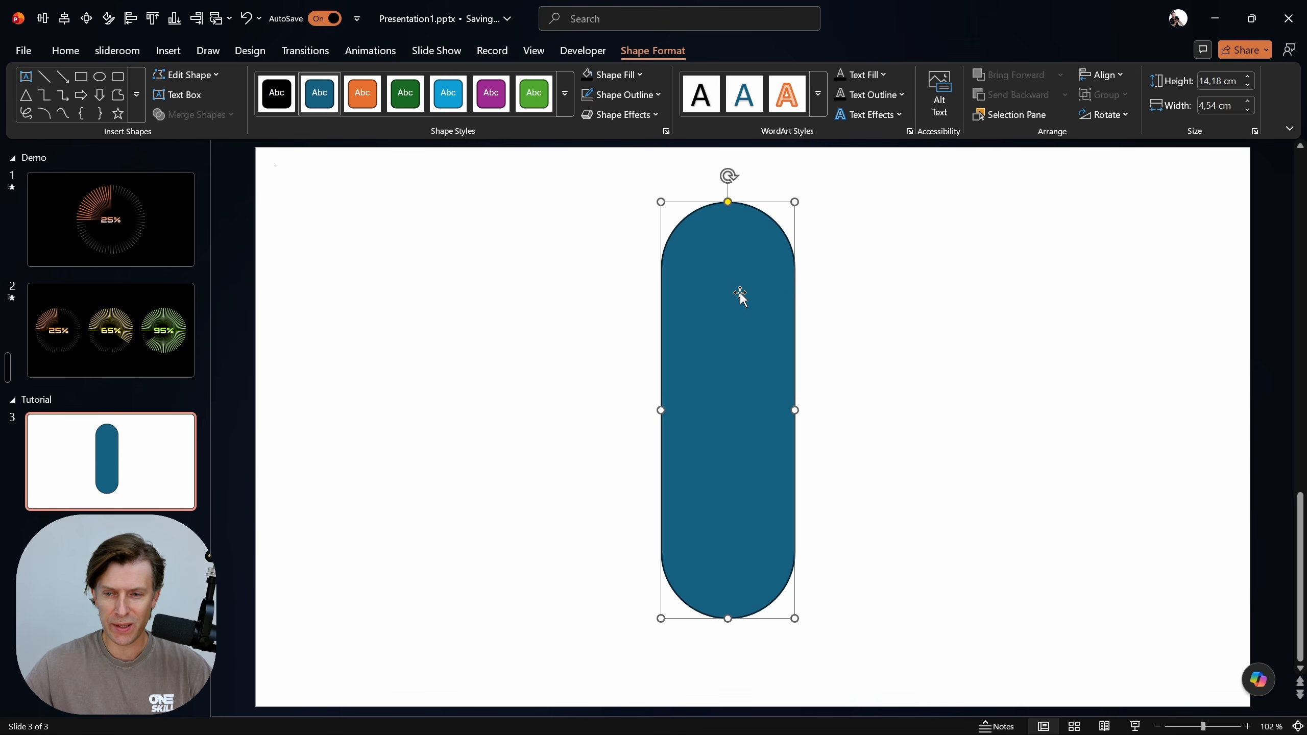
# Set the rounded shape's height to 14 cm and its width to 0,15 cm
pyautogui.click(1219, 80)
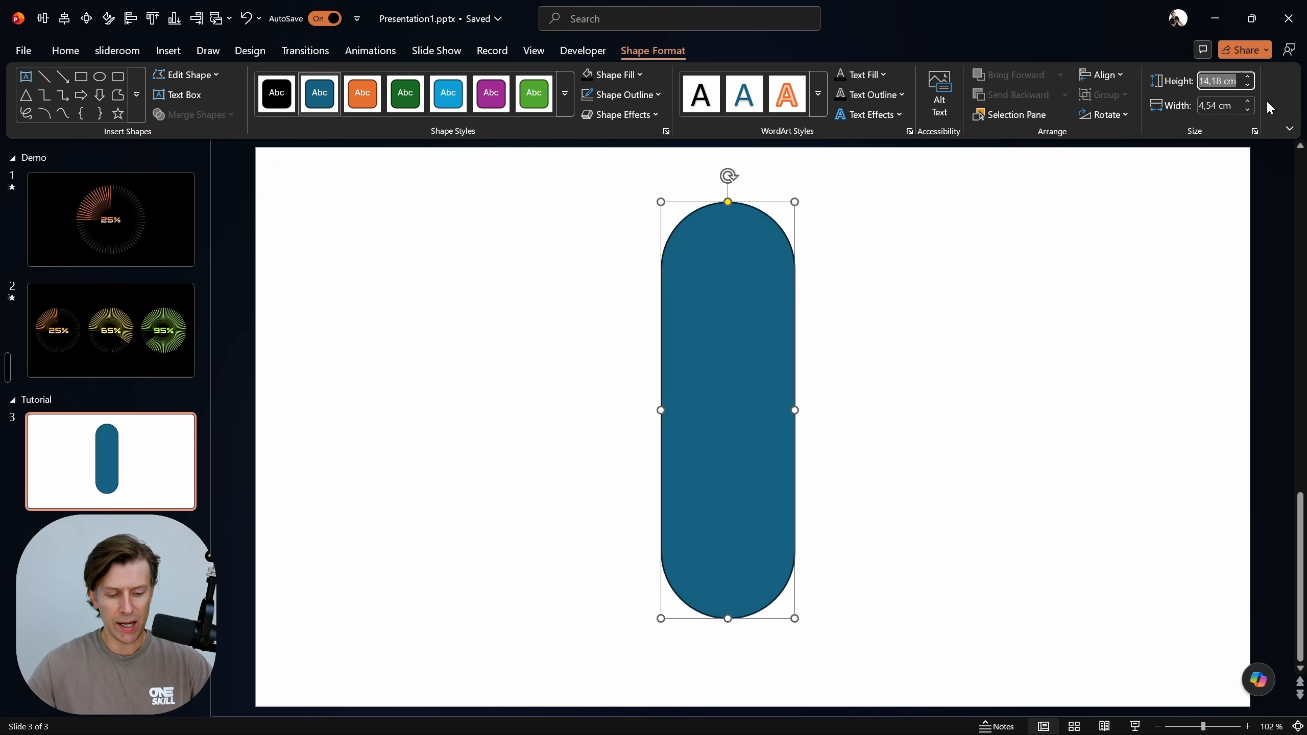
pyautogui.write('14')
pyautogui.press('Tab')
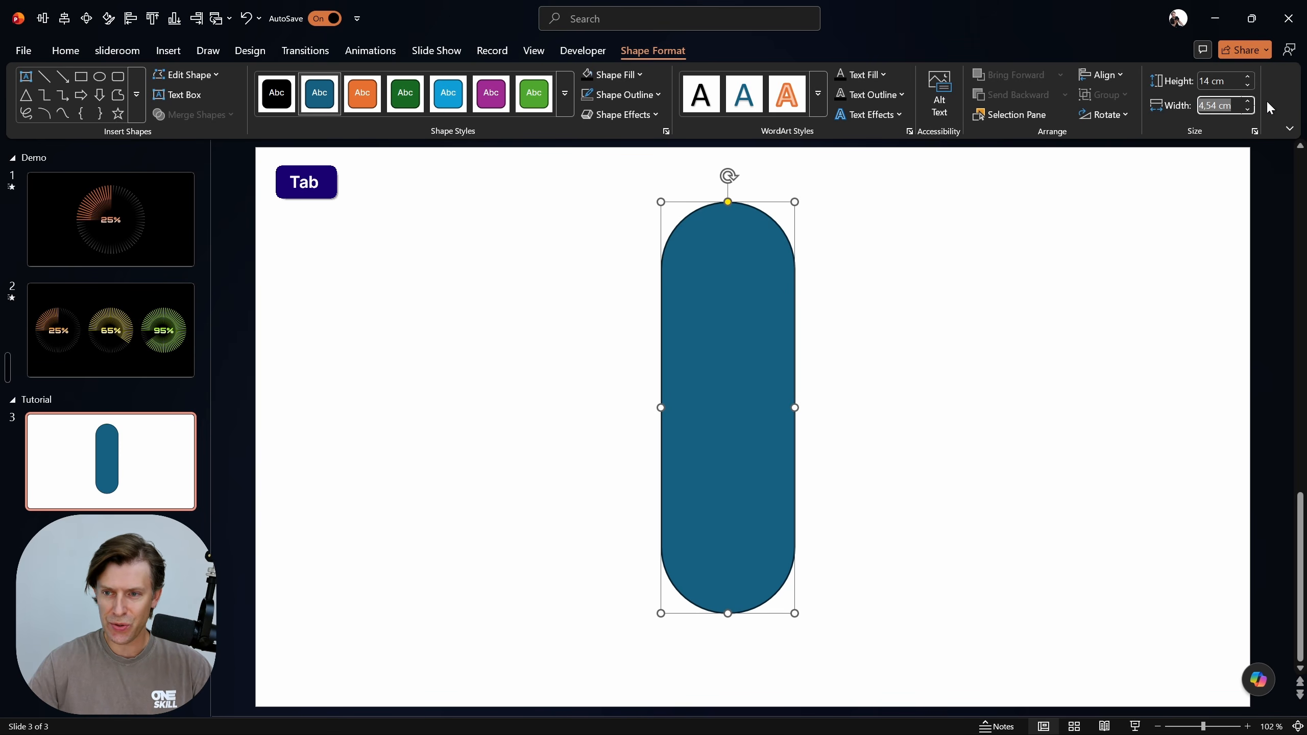
pyautogui.write('0,15')
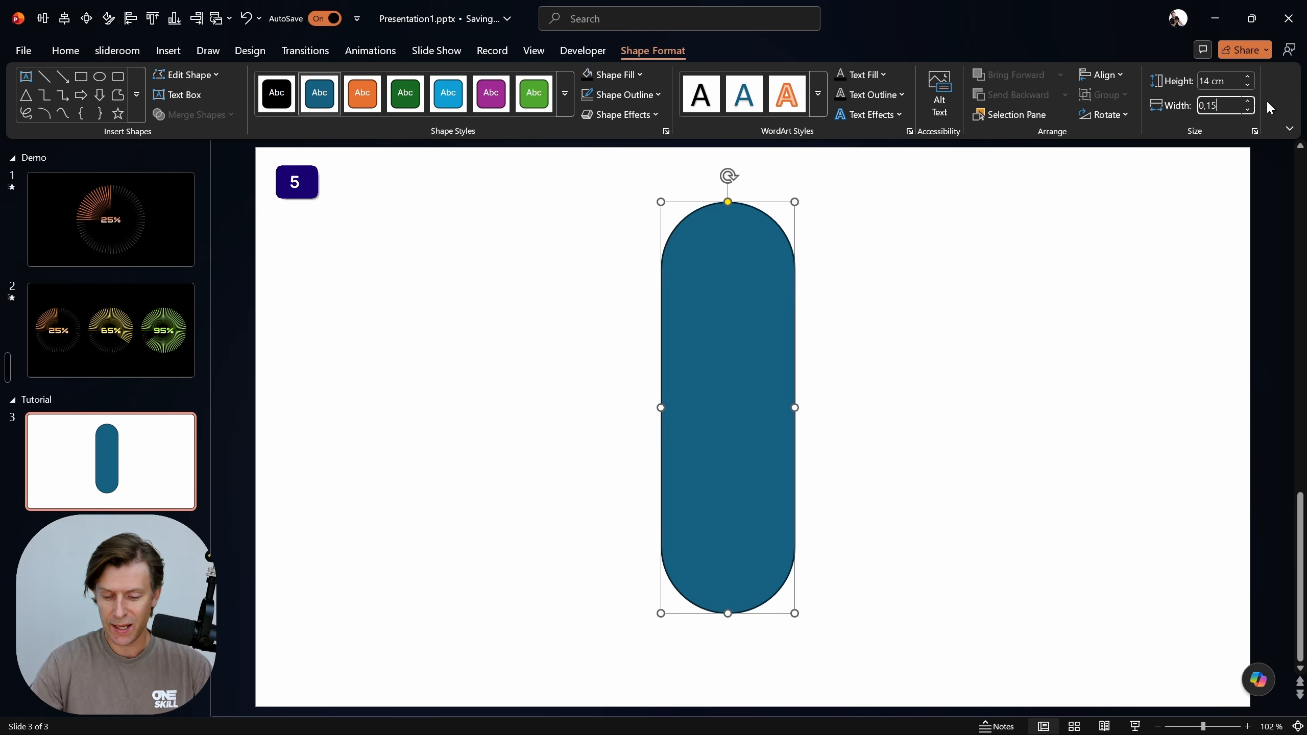
pyautogui.press('Return')
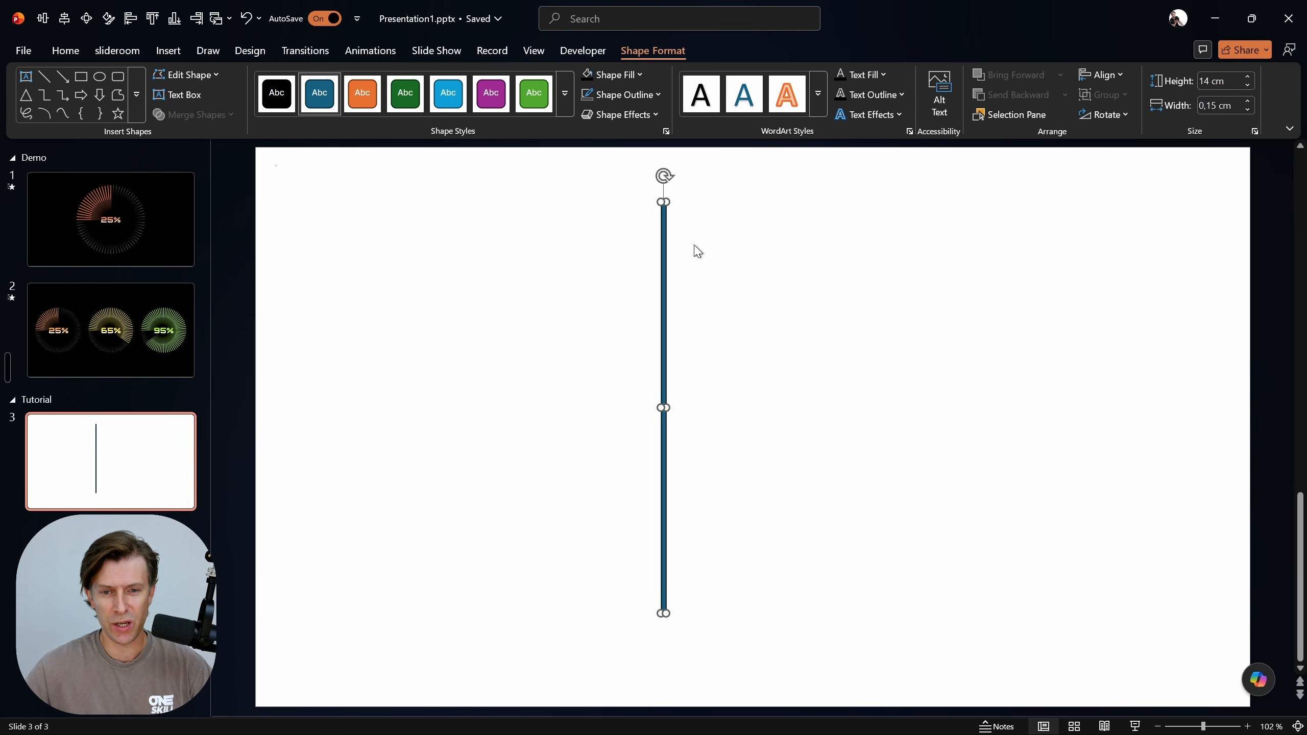
# Move the thin bar closer to the slide's center and remove its outline
pyautogui.moveTo(665, 281); pyautogui.dragTo(714, 278)
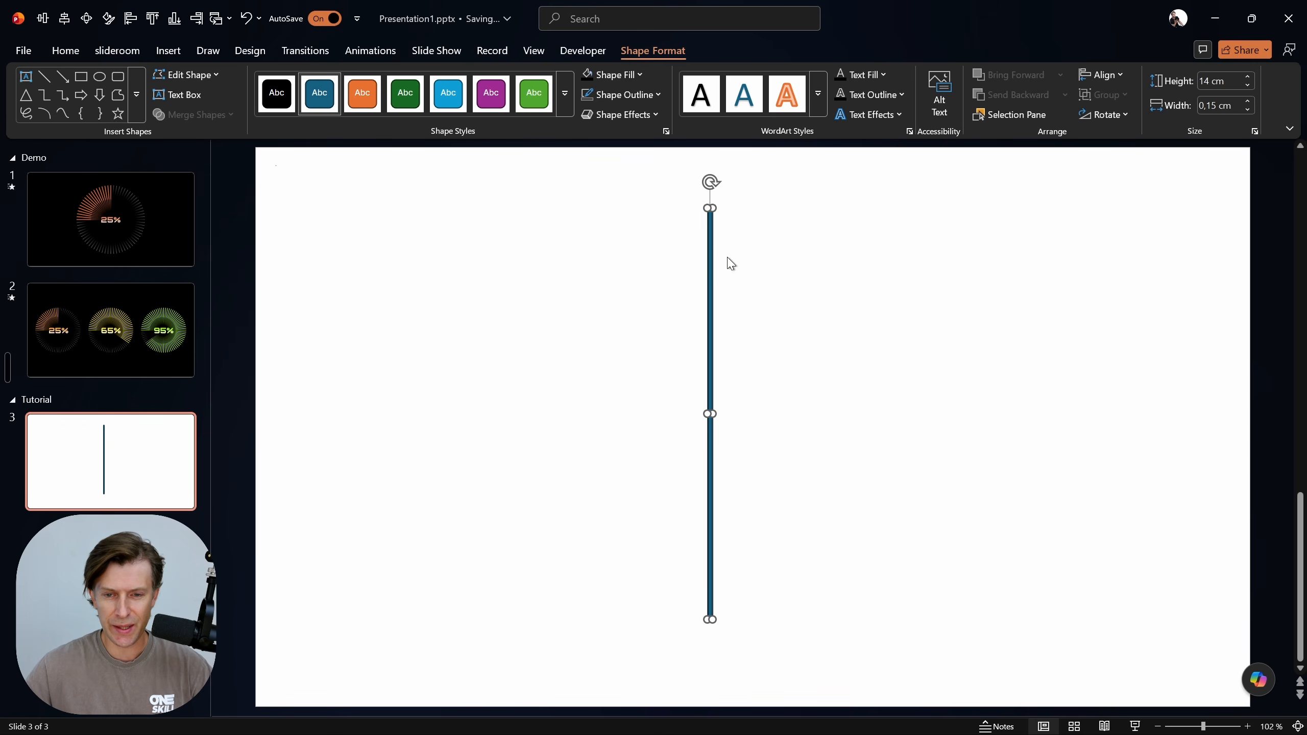
pyautogui.click(645, 95)
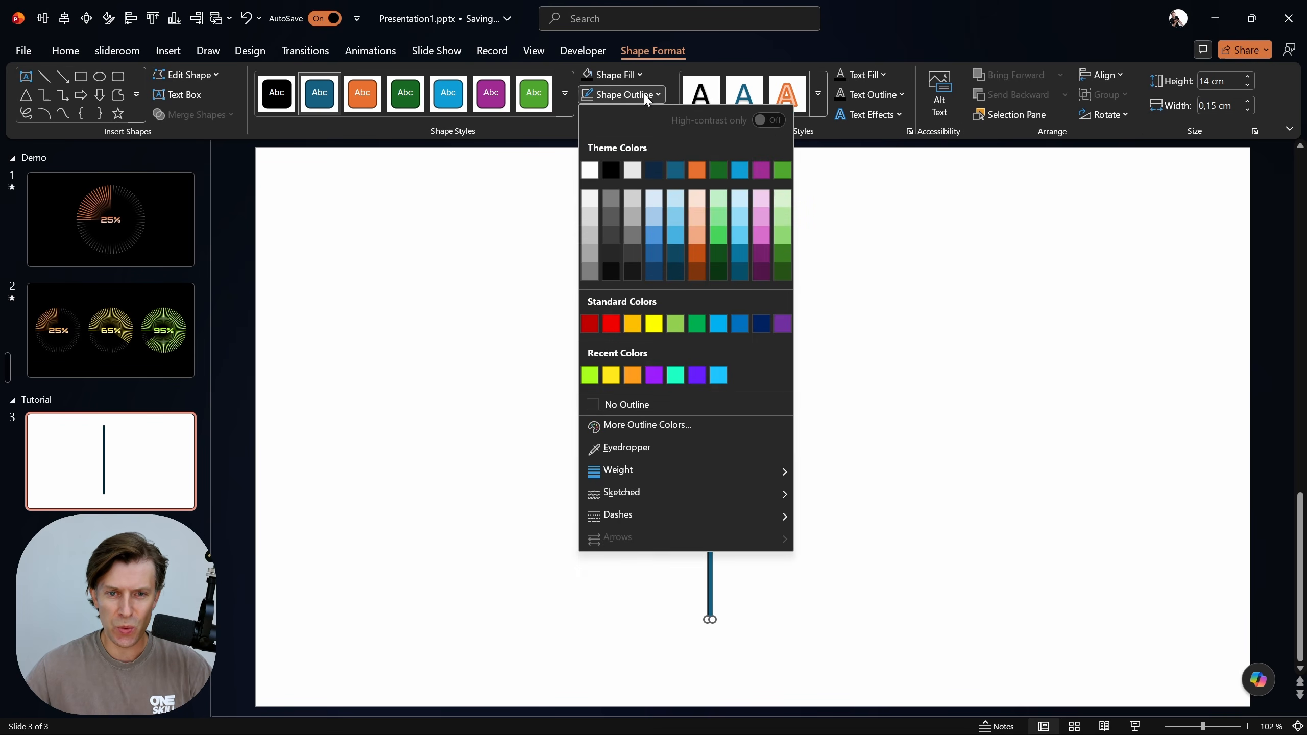
pyautogui.click(653, 405)
pyautogui.click(833, 325)
pyautogui.click(709, 298)
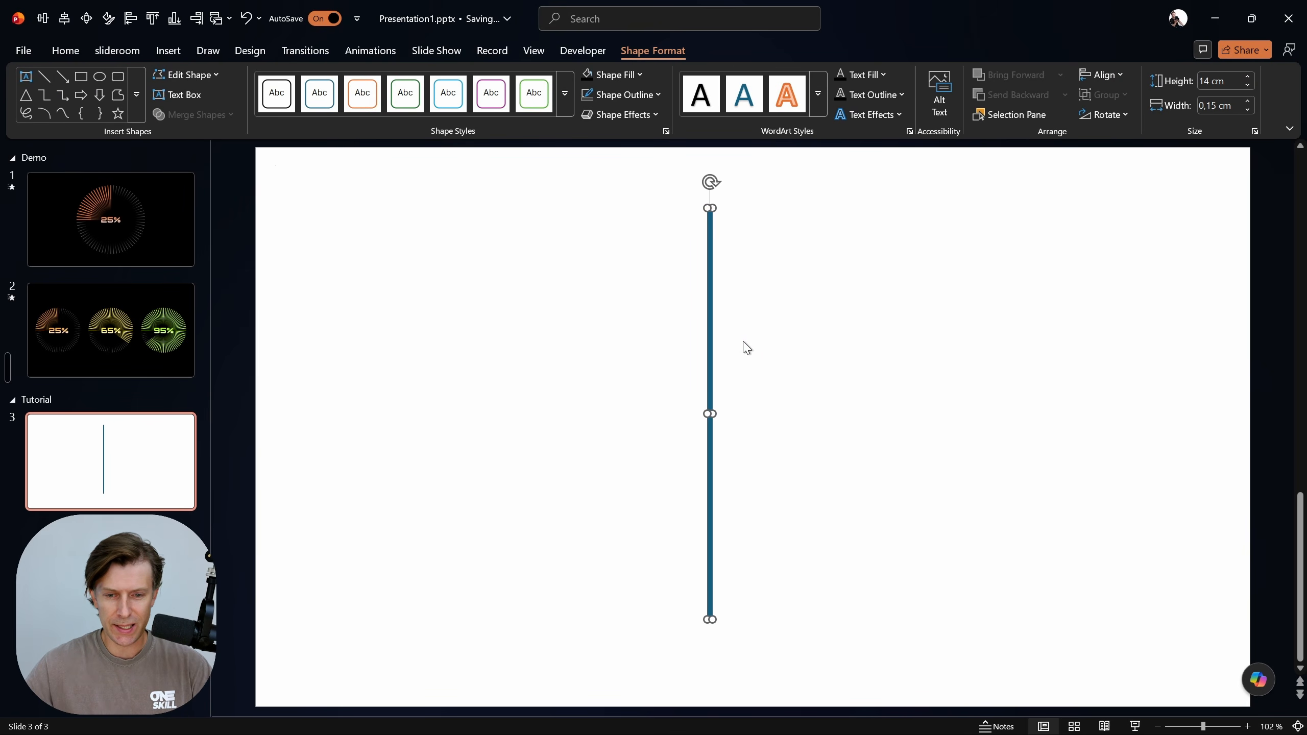
# Center the thin bar on the slide both vertically and horizontally
pyautogui.press('alt')
pyautogui.press('1')
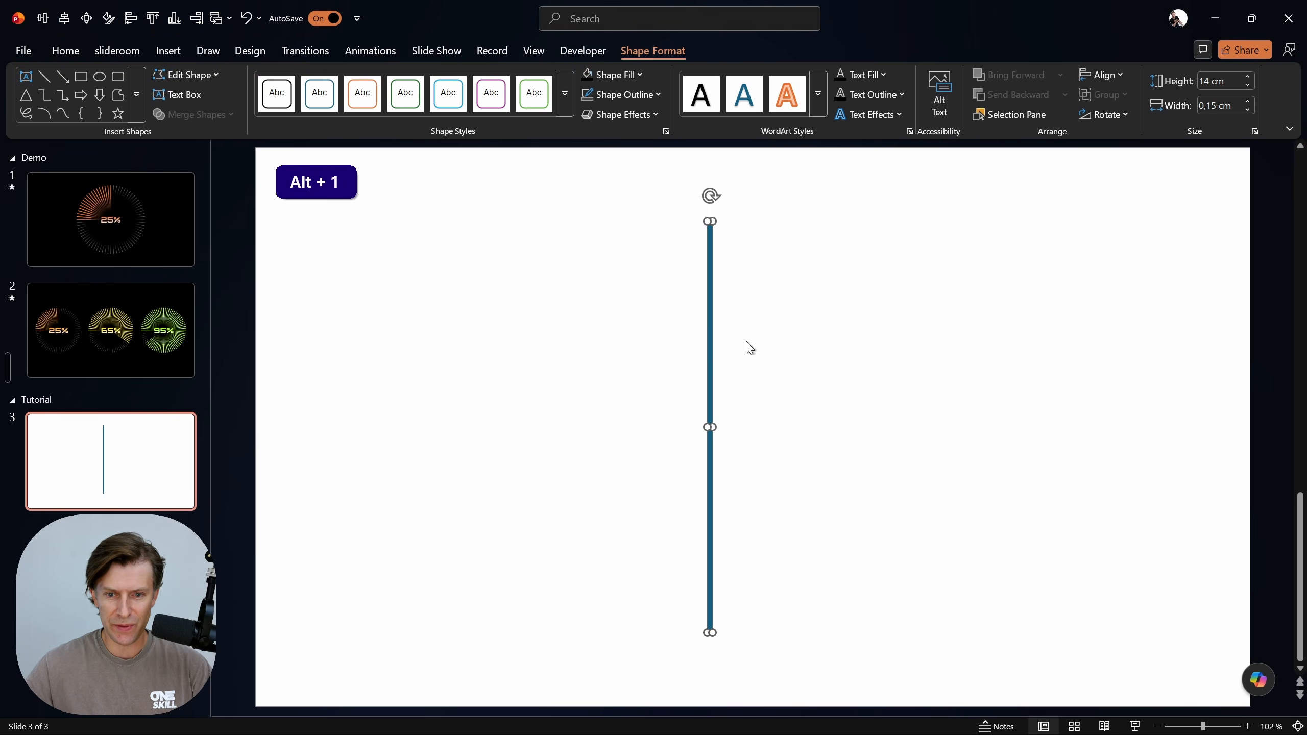
pyautogui.press('alt')
pyautogui.press('2')
pyautogui.click(844, 323)
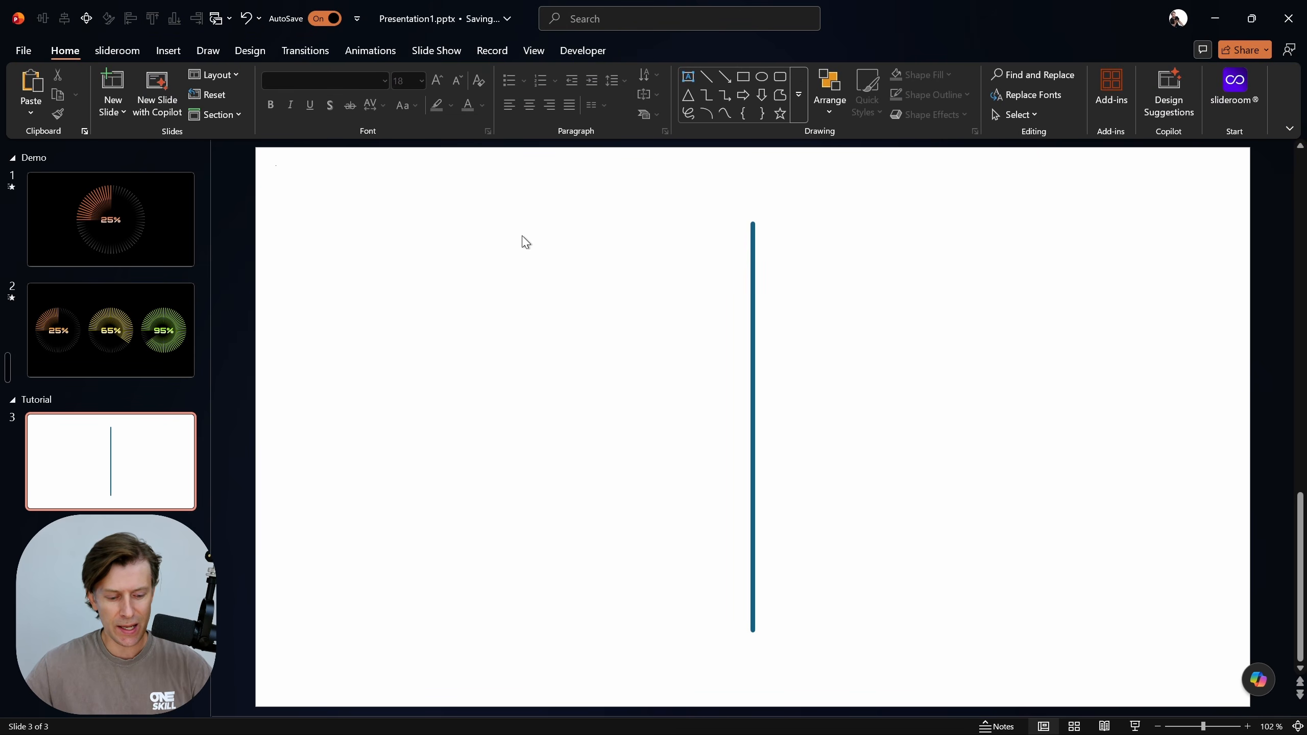
# Move the bar toward the slide's upper left and realign it to the slide's vertical and horizontal center
pyautogui.press('alt')
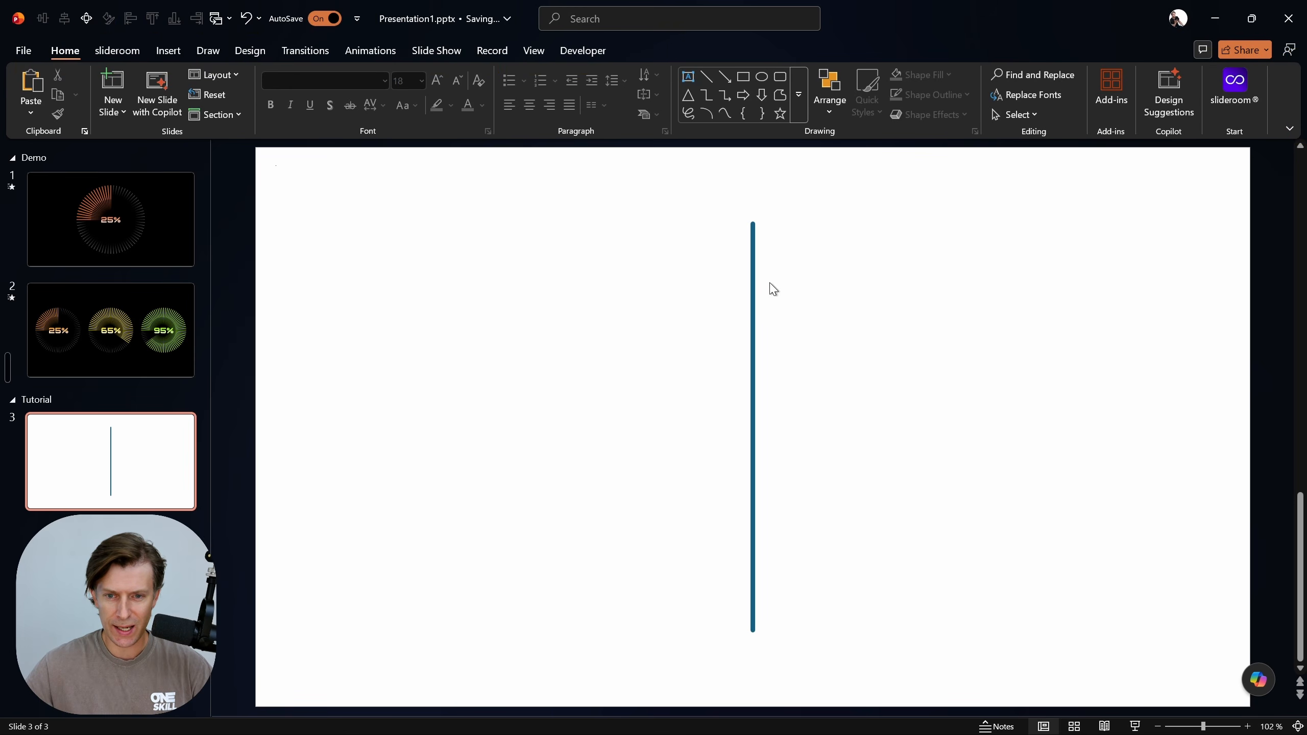
pyautogui.click(753, 265)
pyautogui.moveTo(753, 265); pyautogui.dragTo(400, 211)
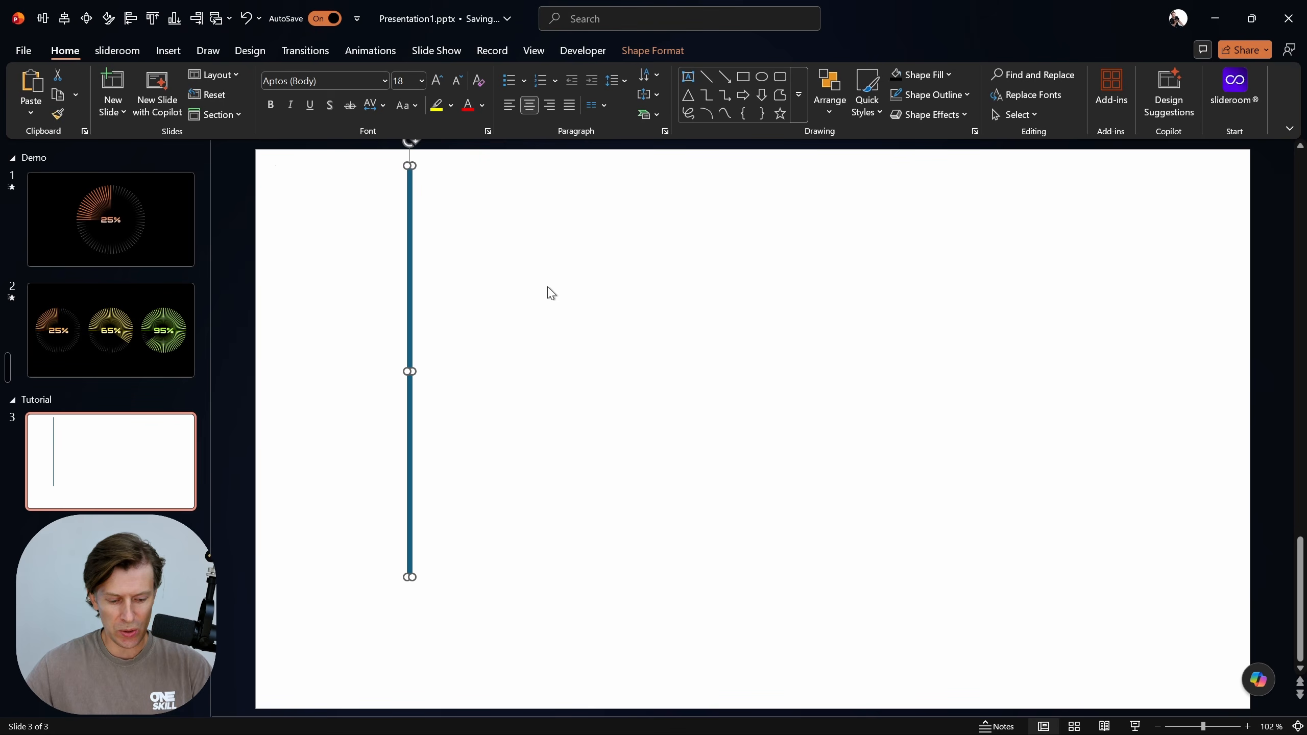
pyautogui.hotkey('alt', '1')
pyautogui.hotkey('alt', '2')
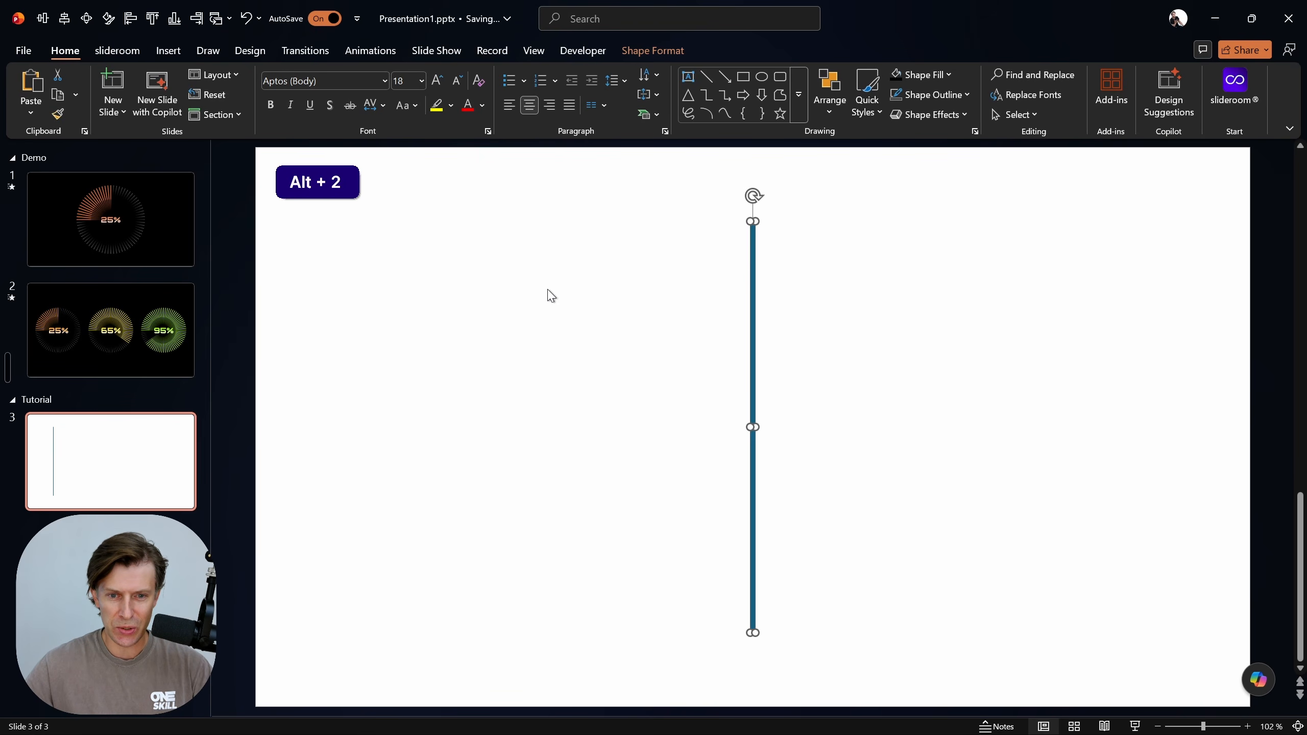
pyautogui.click(877, 273)
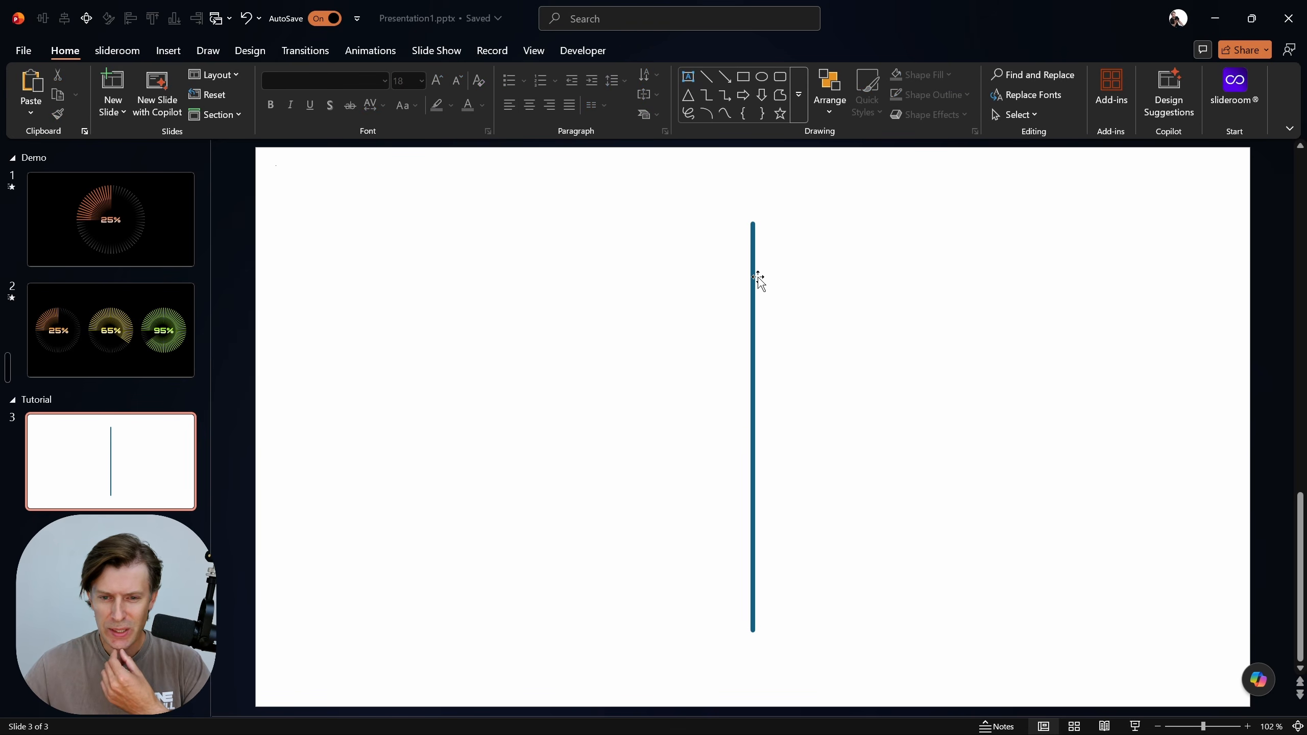
# Set the slide background to a solid black fill
pyautogui.rightClick(850, 288)
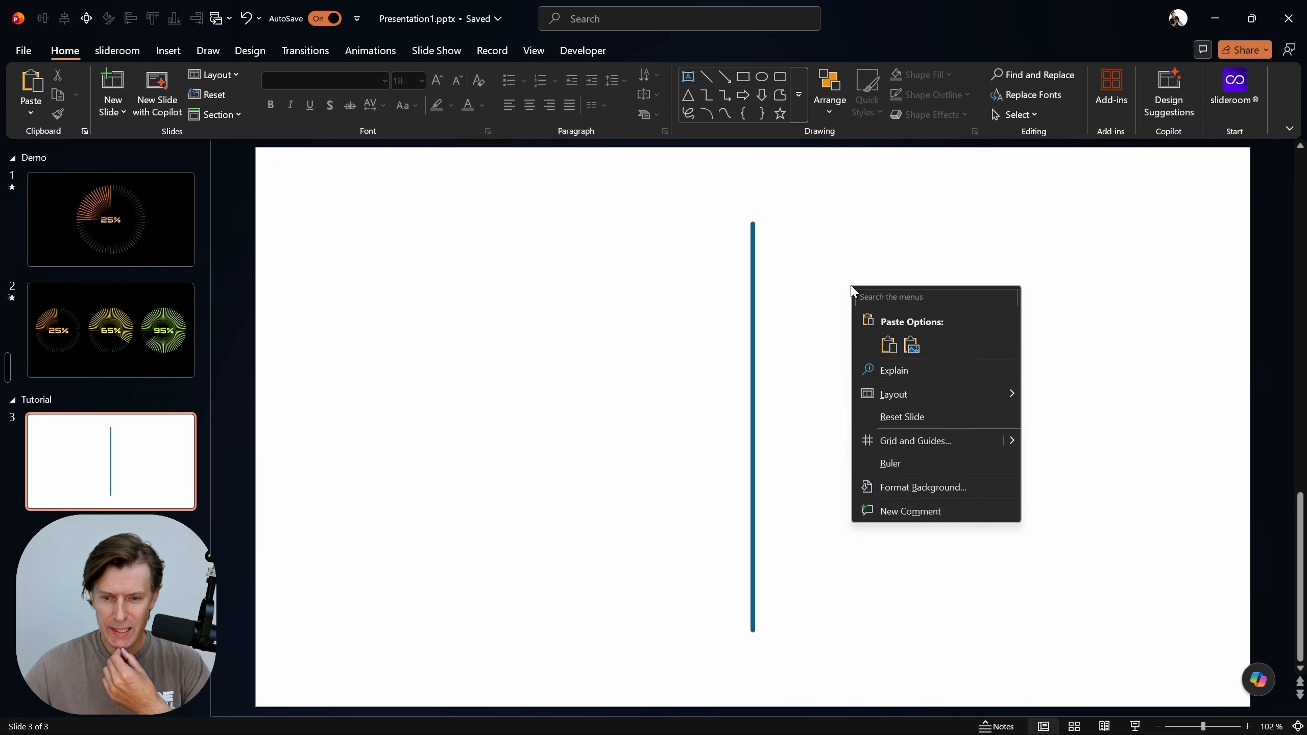
pyautogui.click(952, 487)
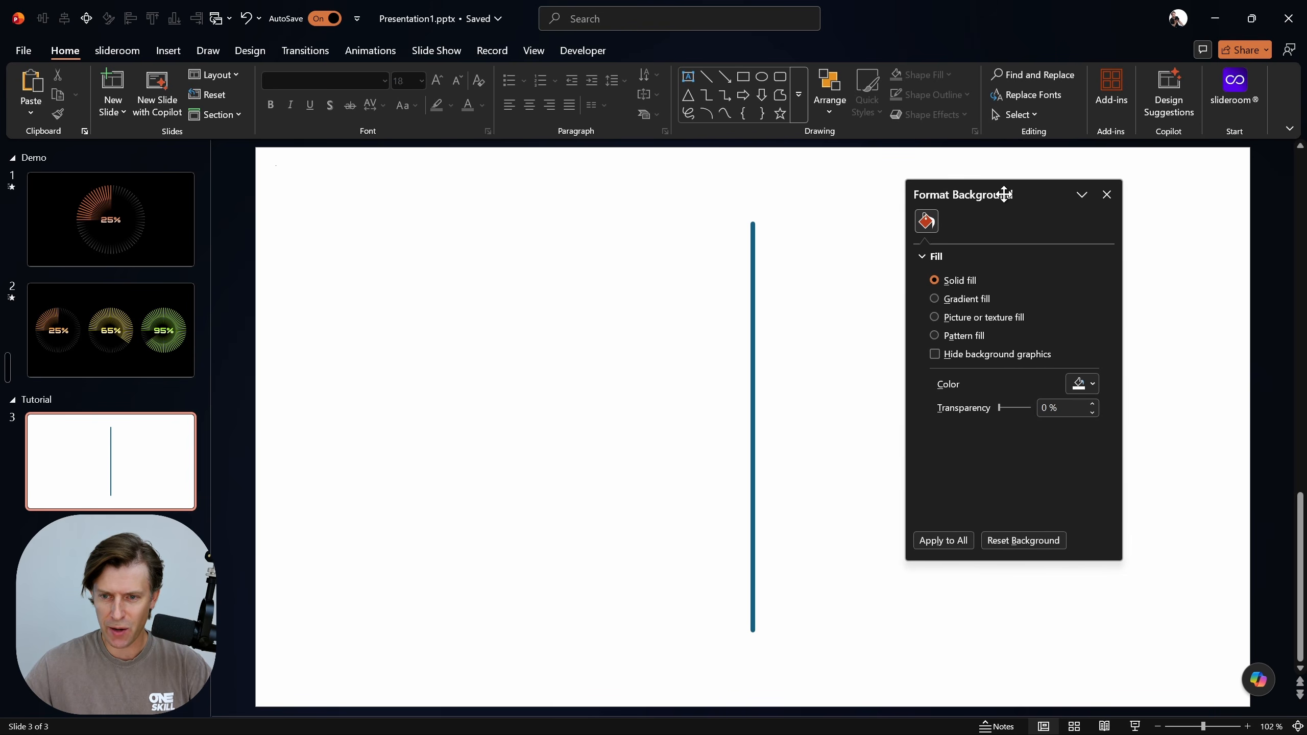
pyautogui.moveTo(1004, 194); pyautogui.dragTo(889, 189)
pyautogui.click(965, 383)
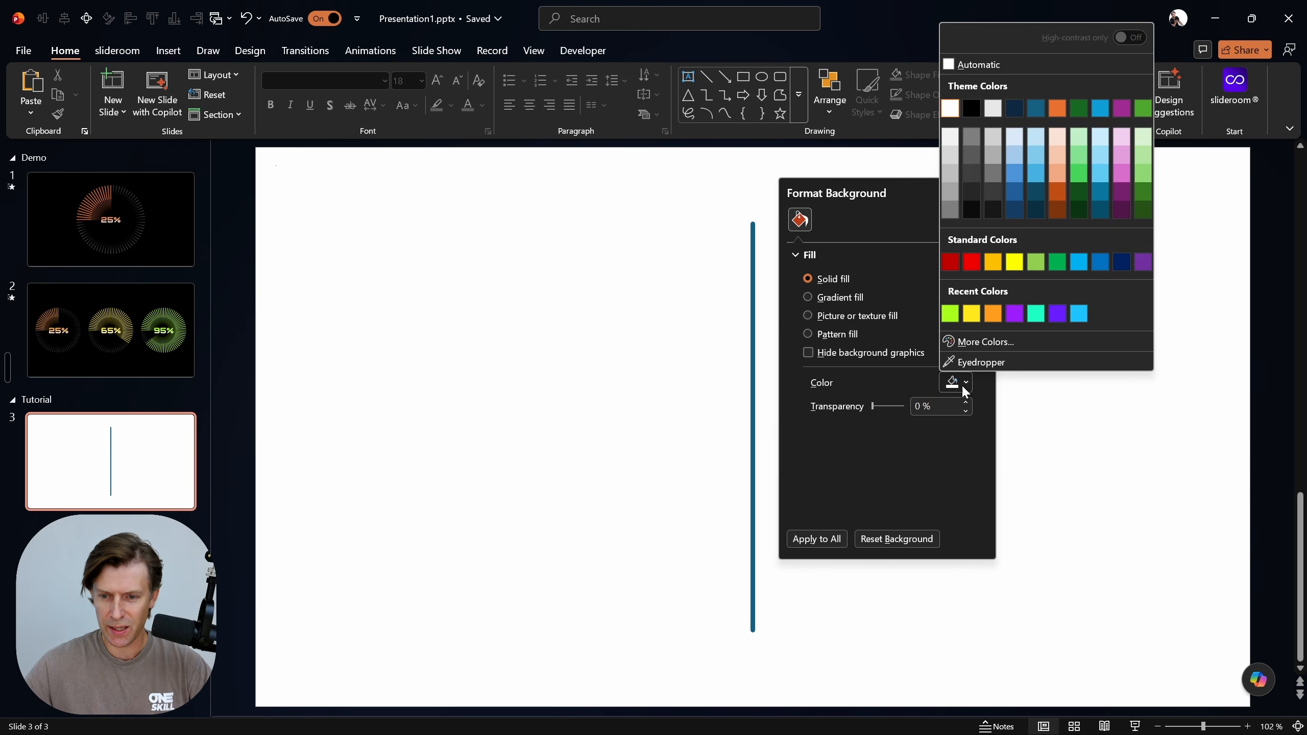
pyautogui.click(972, 109)
# Change the bar's solid fill color to white and close the shape formatting options
pyautogui.click(750, 265)
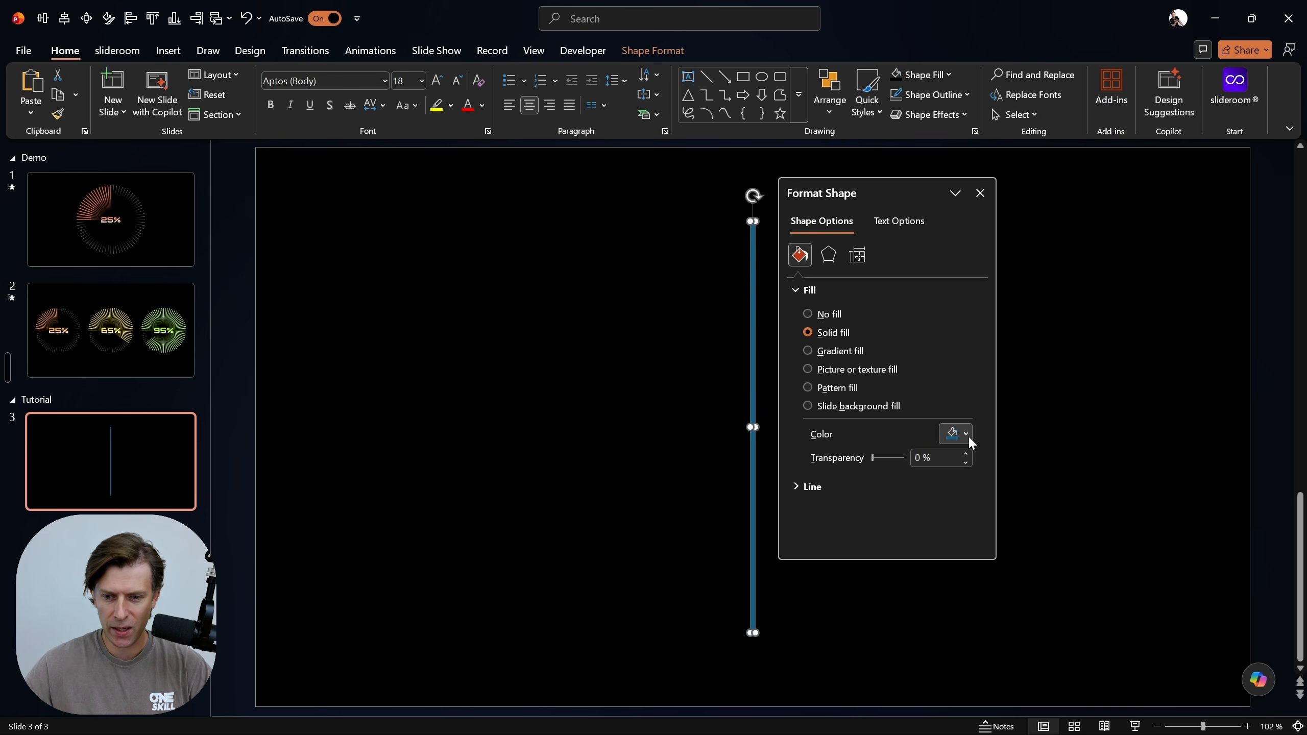
pyautogui.click(964, 434)
pyautogui.click(951, 157)
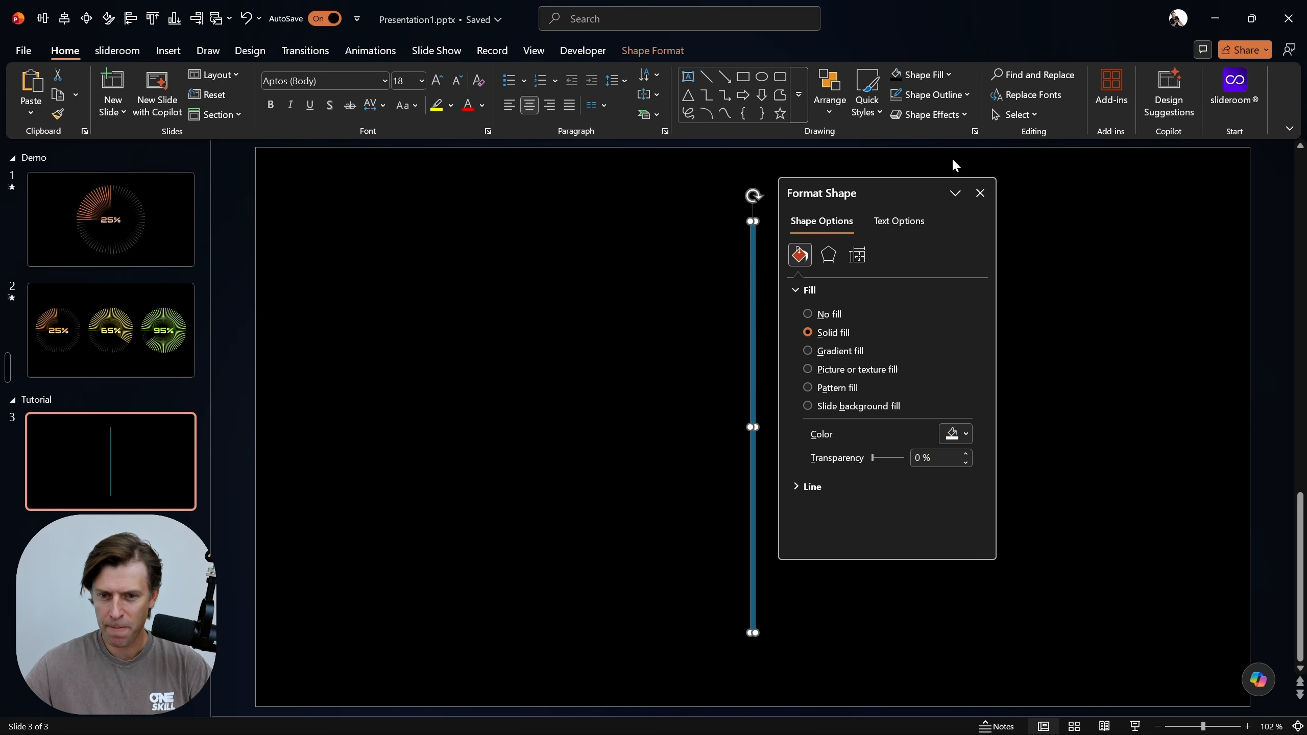
pyautogui.click(979, 193)
pyautogui.click(879, 311)
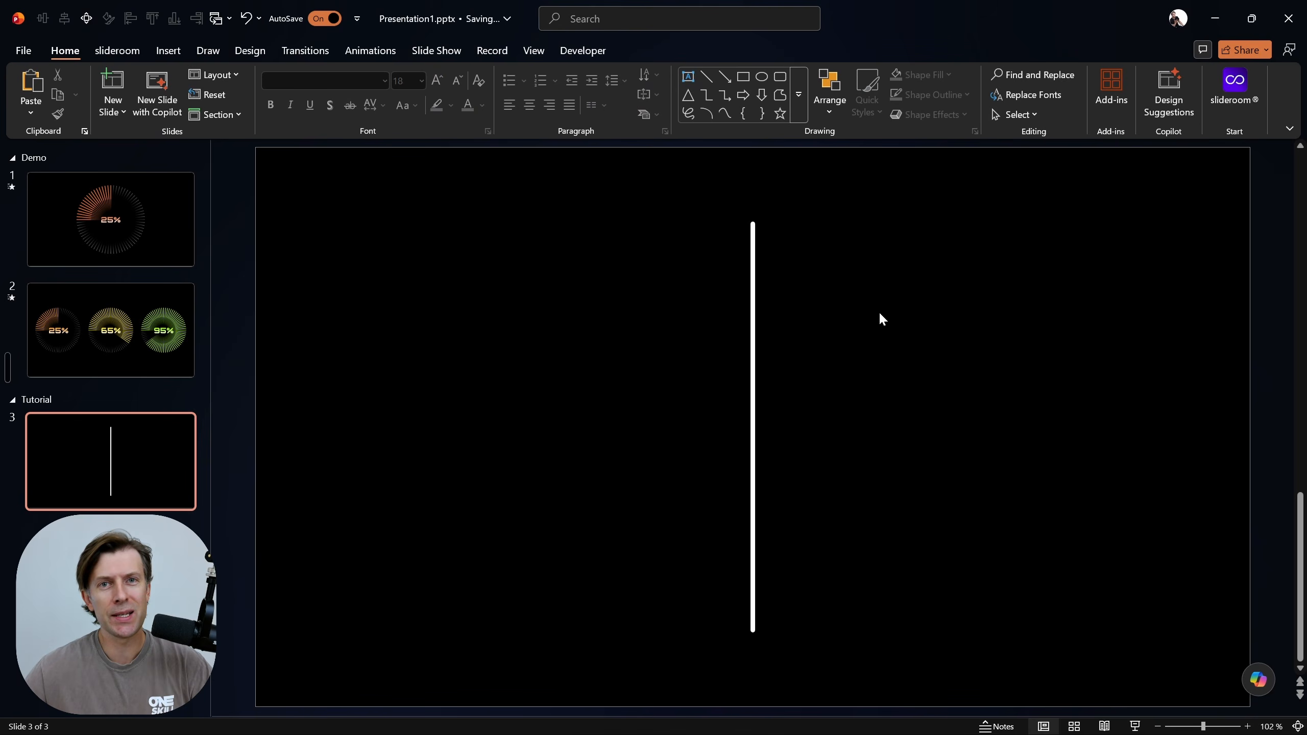
# Duplicate the white bar, place the copy to the right of the original, and open the copy's size and rotation settings
pyautogui.click(761, 316)
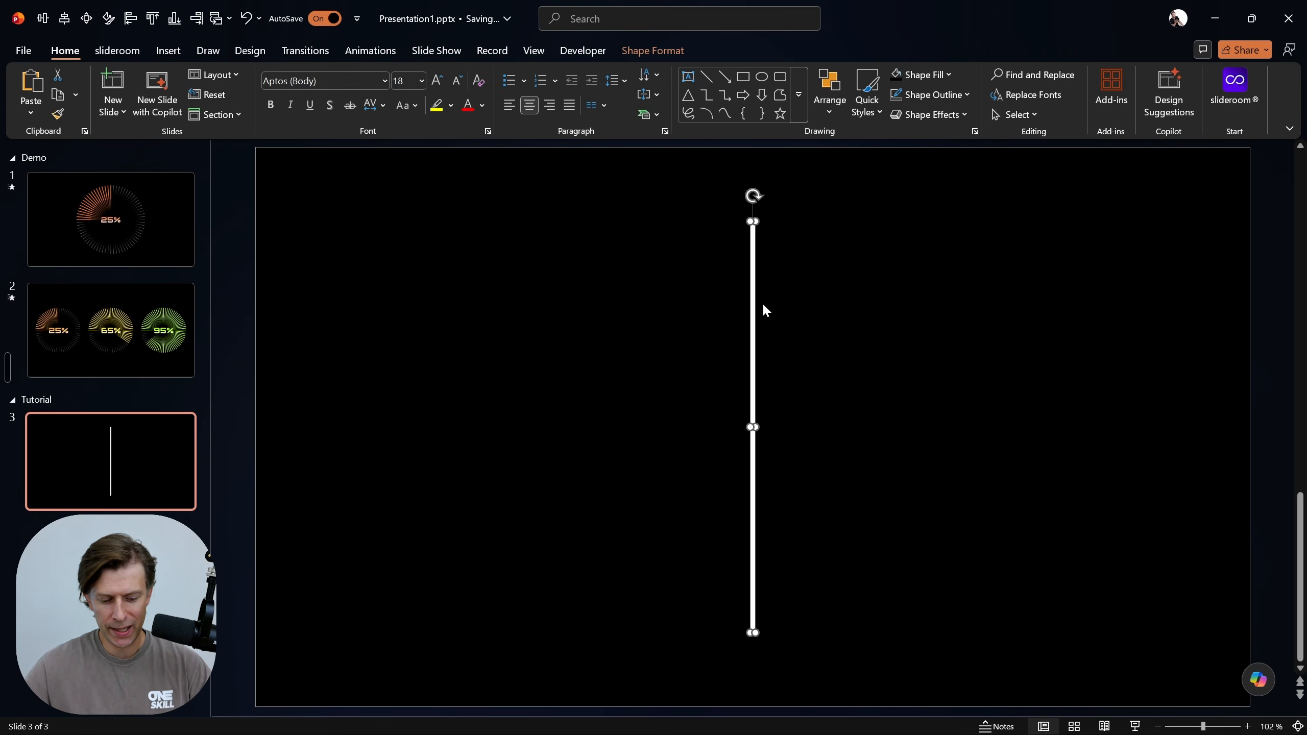
pyautogui.hotkey('ctrl', 'd')
pyautogui.moveTo(764, 301); pyautogui.dragTo(806, 288)
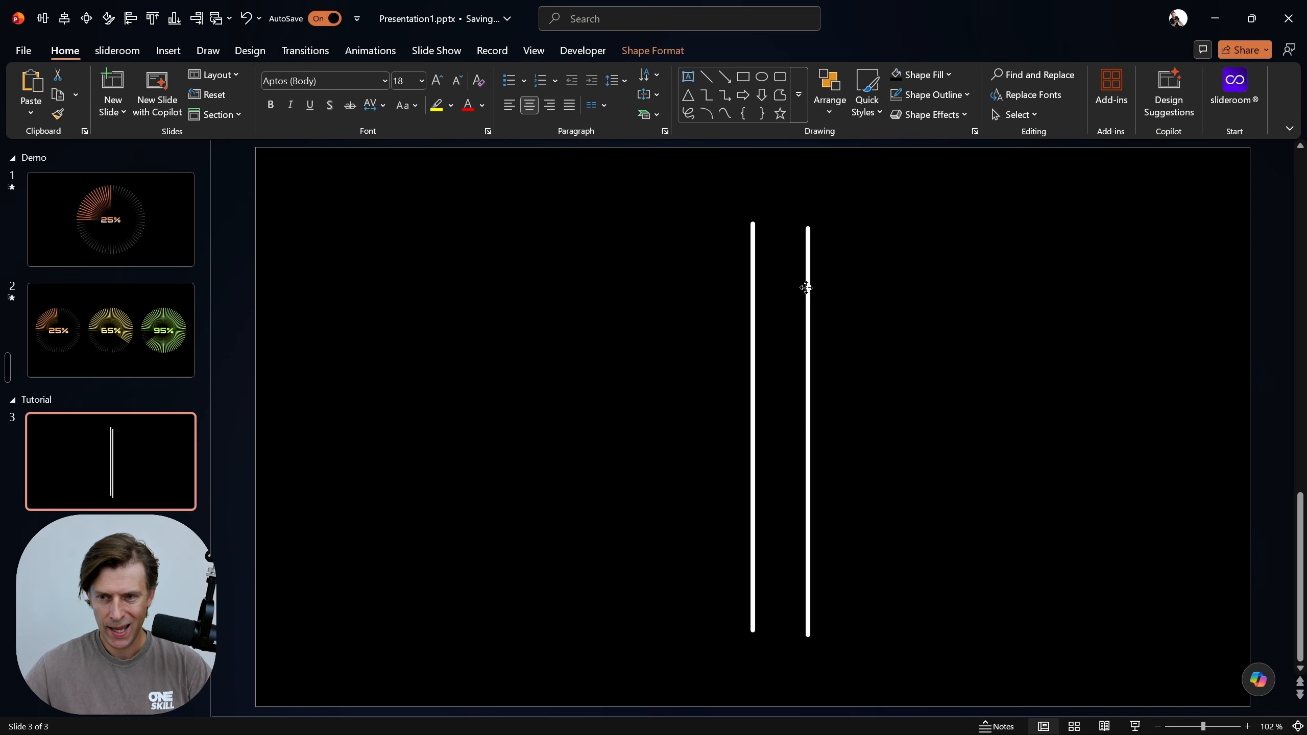
pyautogui.hotkey('alt', '4')
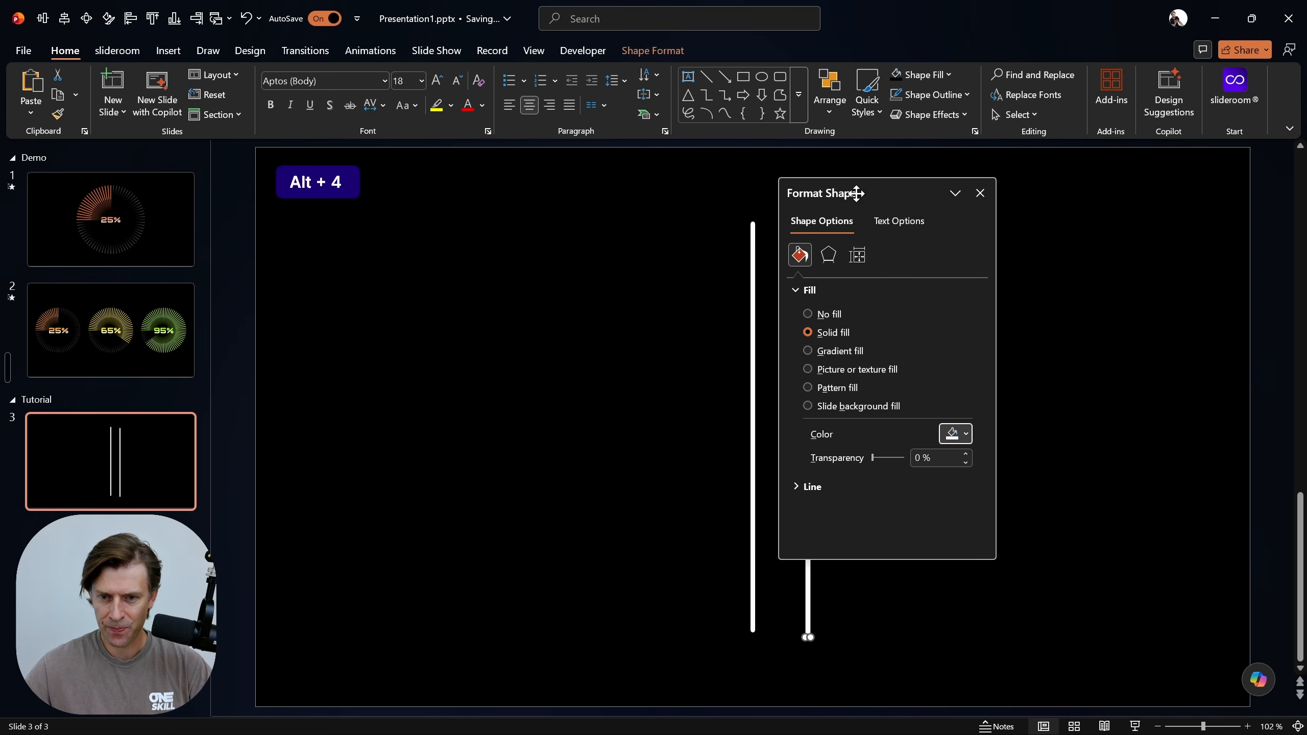
pyautogui.moveTo(855, 193); pyautogui.dragTo(952, 192)
pyautogui.click(954, 253)
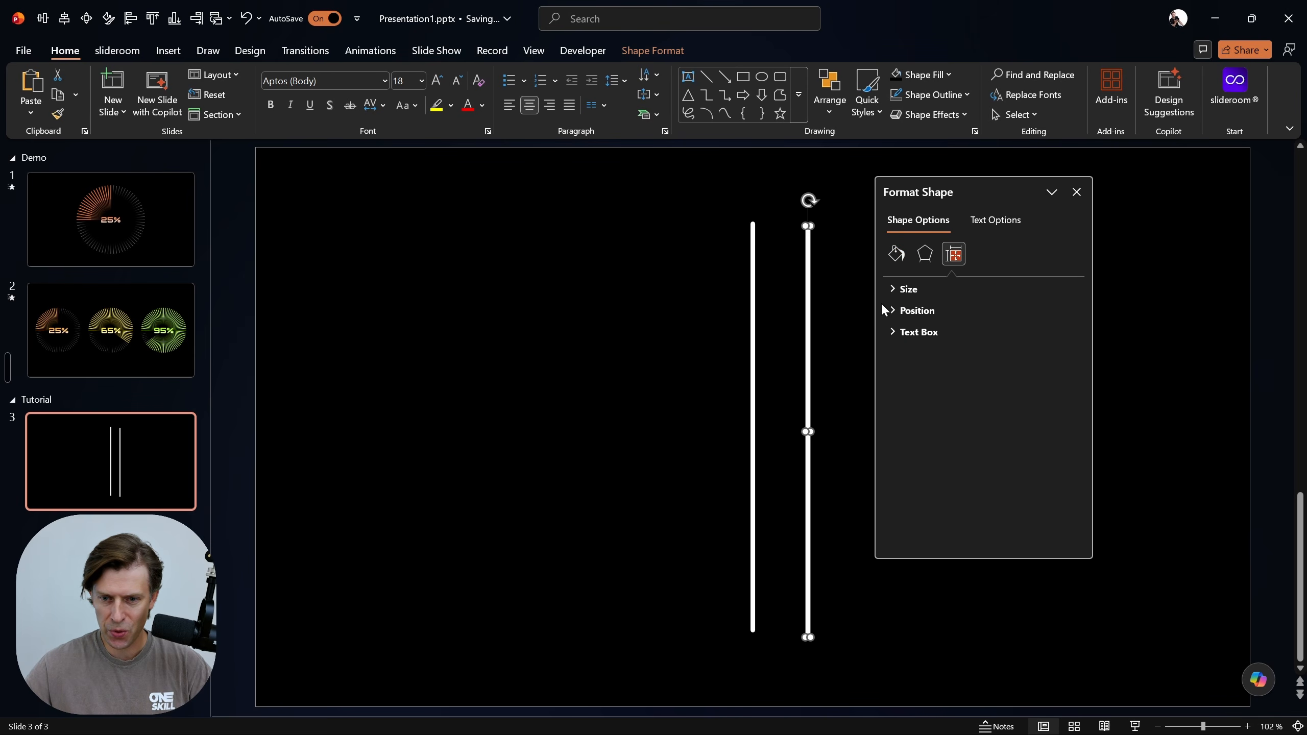
pyautogui.click(888, 289)
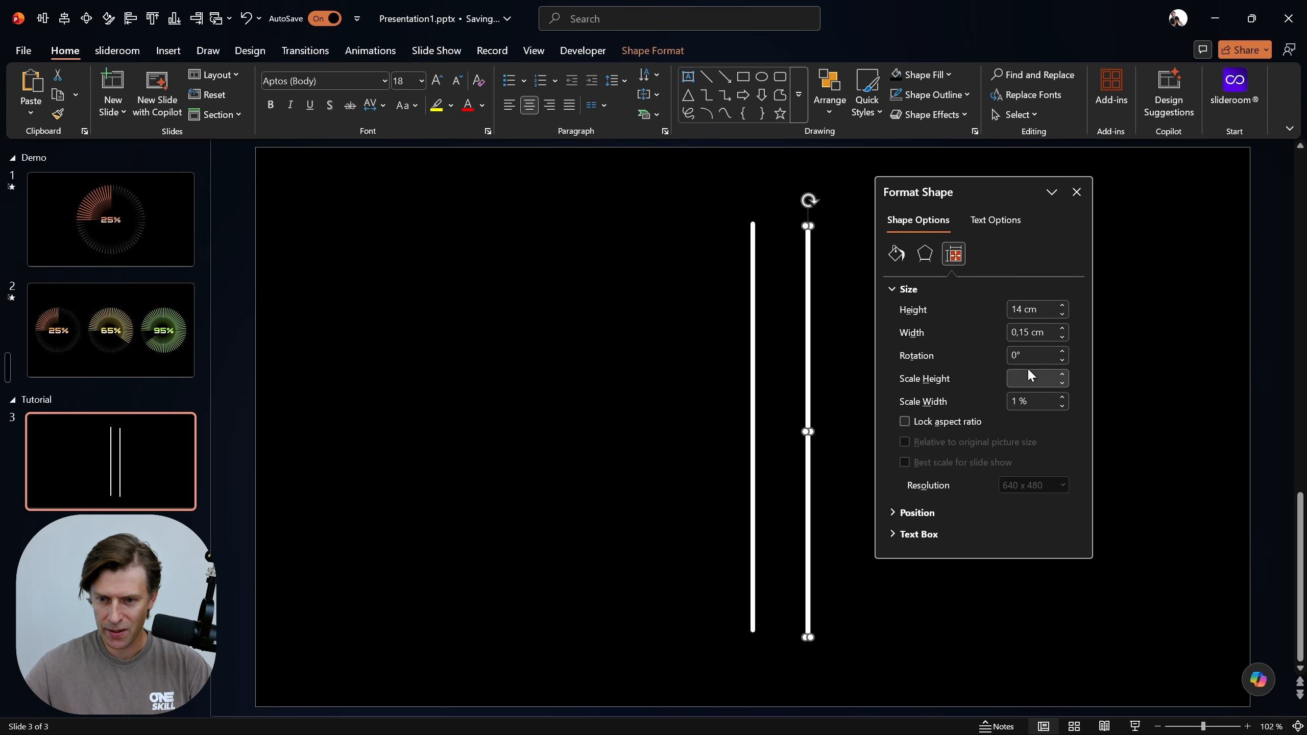
pyautogui.click(1034, 355)
pyautogui.write('50')
pyautogui.press('Return')
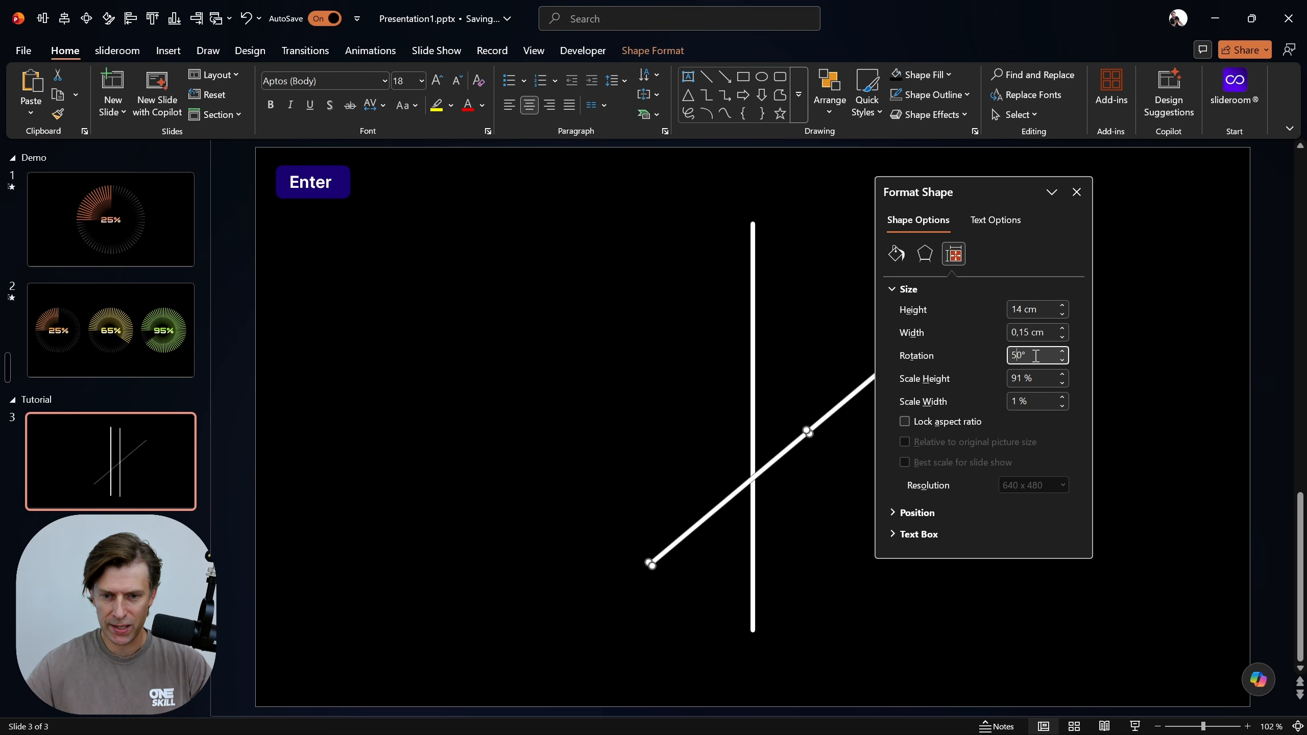
# Set the duplicated bar's rotation to 5°
pyautogui.hotkey('ctrl', 'a')
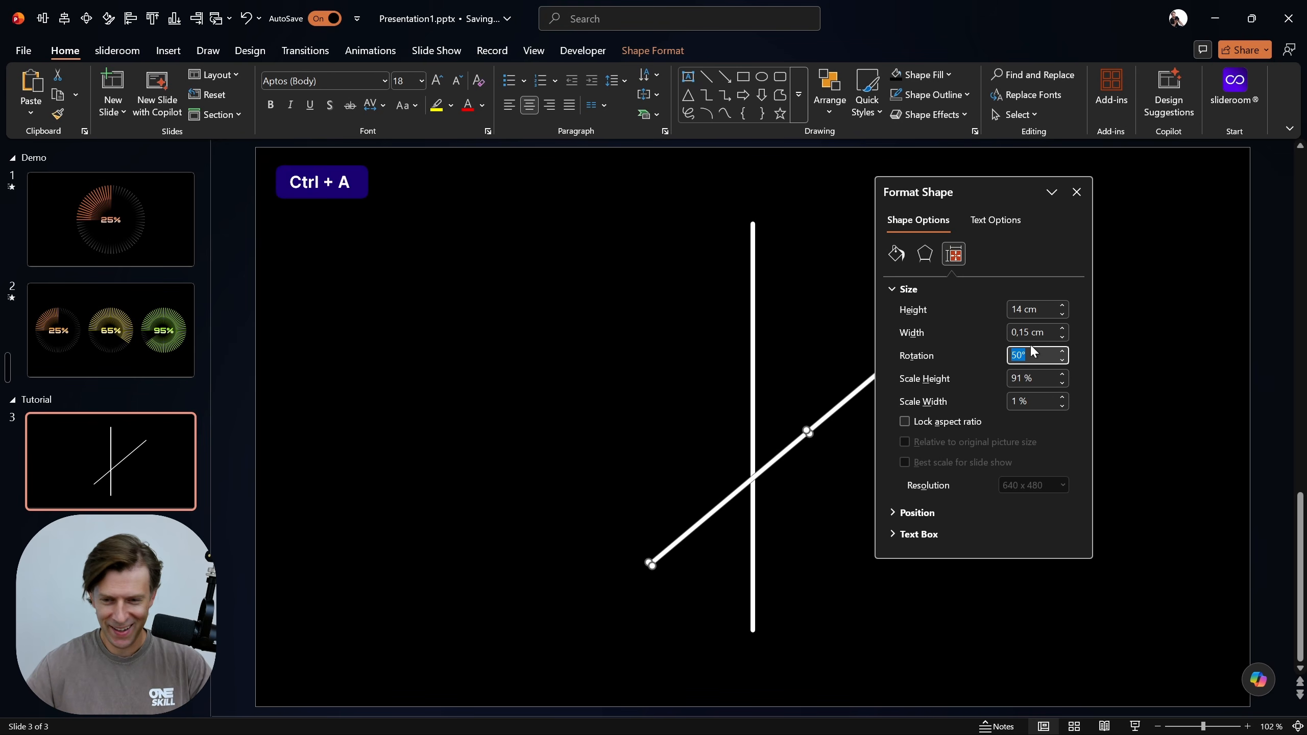
pyautogui.write('5')
pyautogui.press('Return')
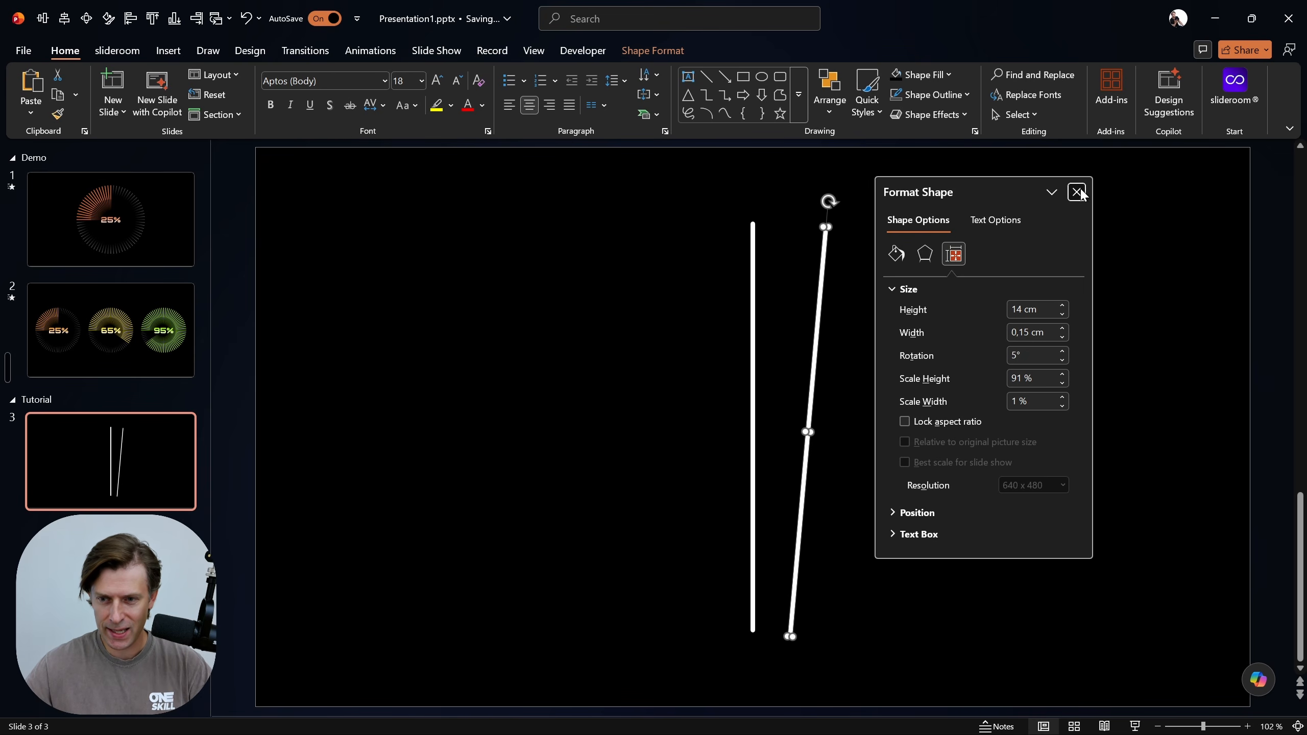
# Move the rotated copy onto the original bar's center and delete the copy
pyautogui.click(1076, 192)
pyautogui.moveTo(817, 309); pyautogui.dragTo(763, 307)
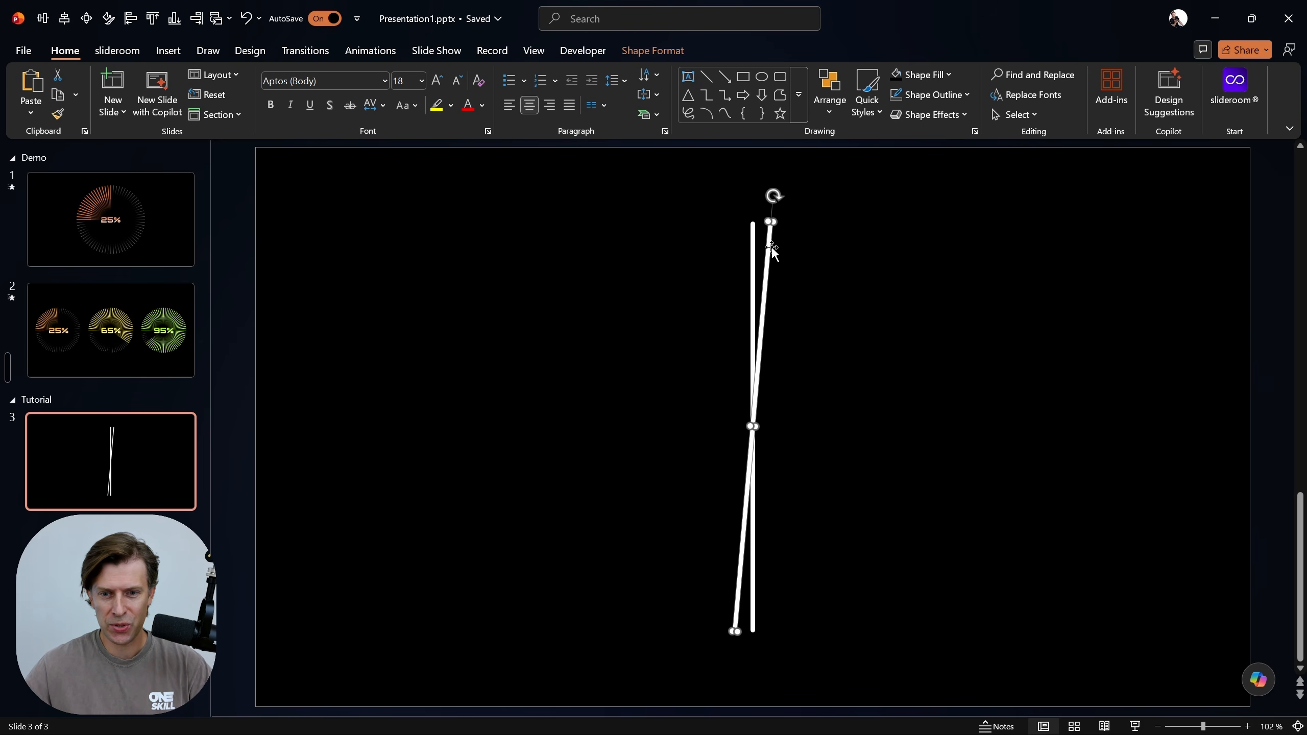
pyautogui.press('BackSpace')
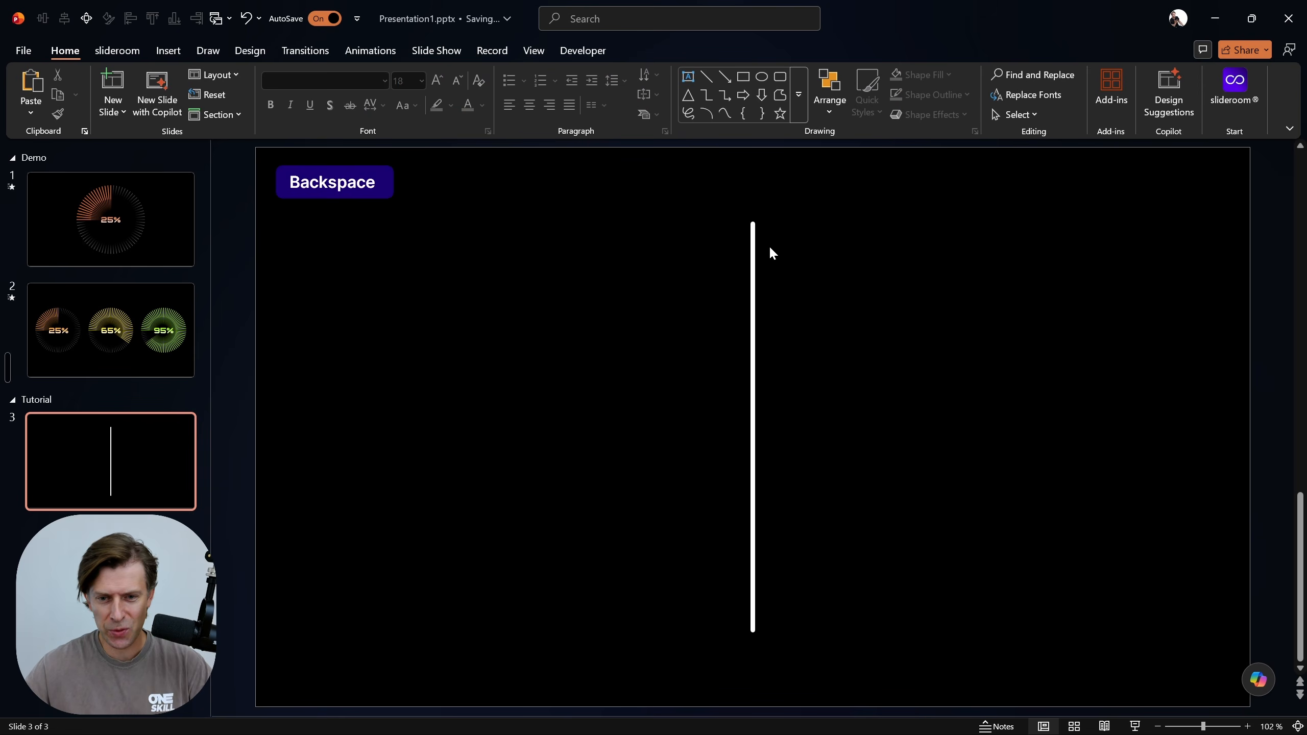
# Align the remaining white bar to the center of the slide and deselect it
pyautogui.click(750, 247)
pyautogui.hotkey('alt', '2')
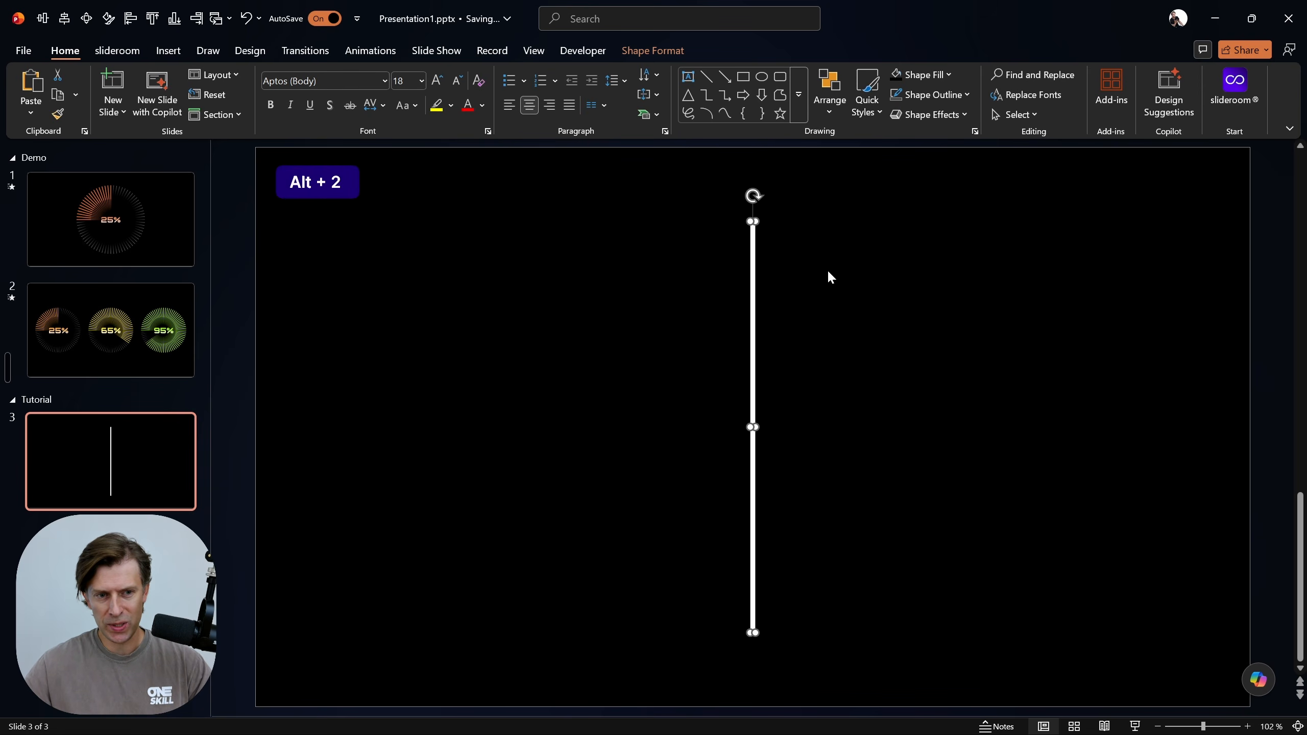
pyautogui.click(856, 316)
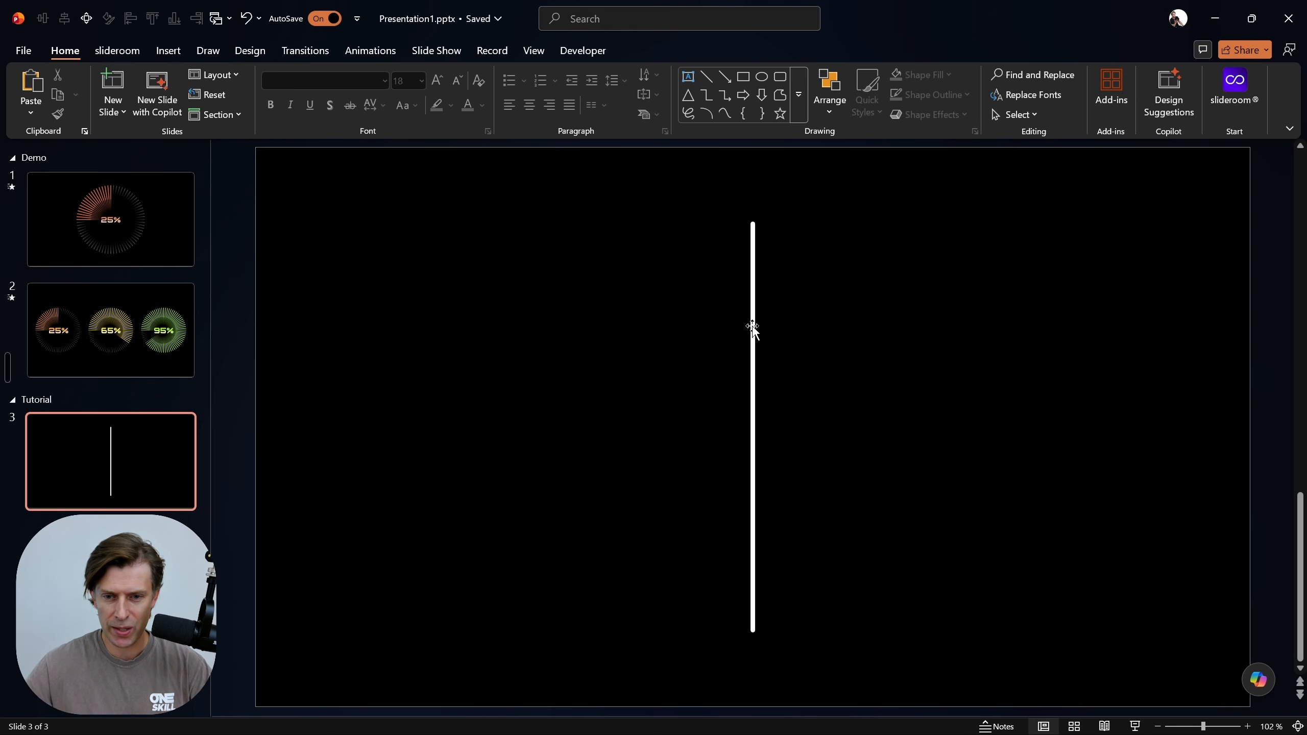
# Have Copilot duplicate the selected white bar, rotate it 5° and repeat until a full circle looks like a sunburst, and close Copilot
pyautogui.click(1258, 680)
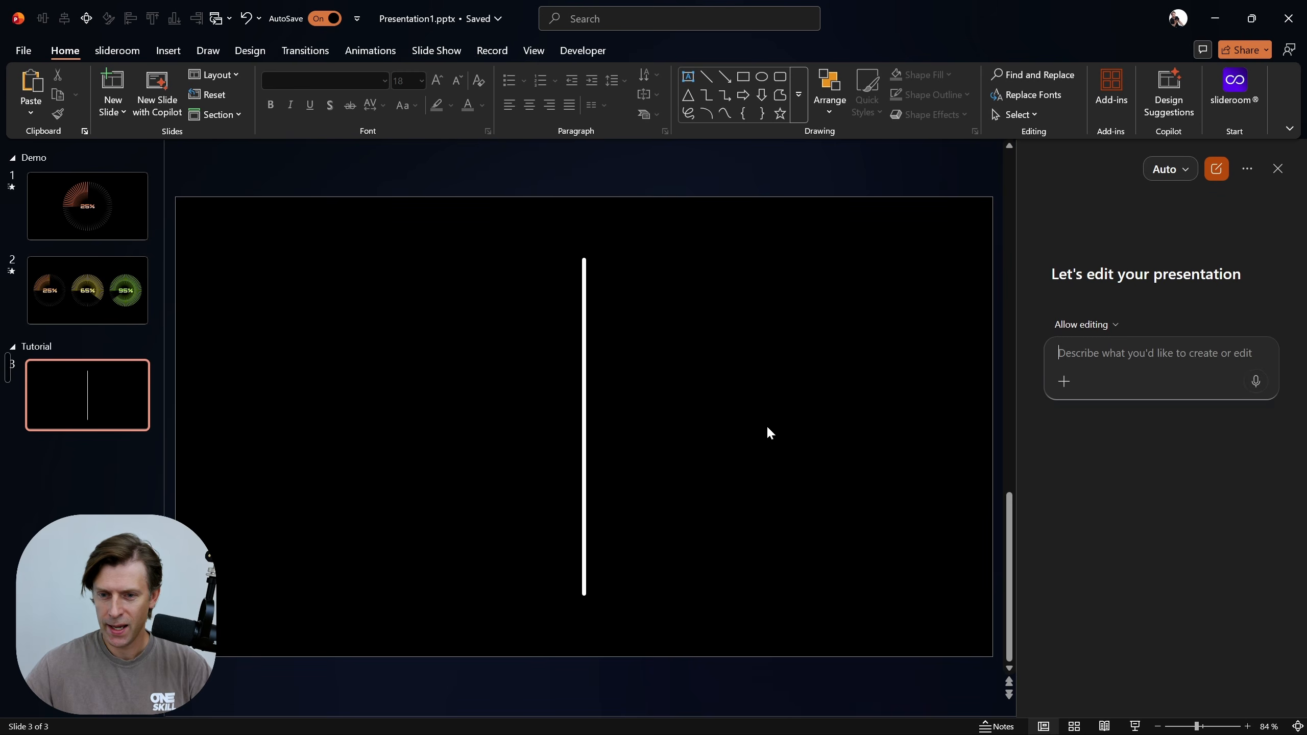
pyautogui.click(583, 326)
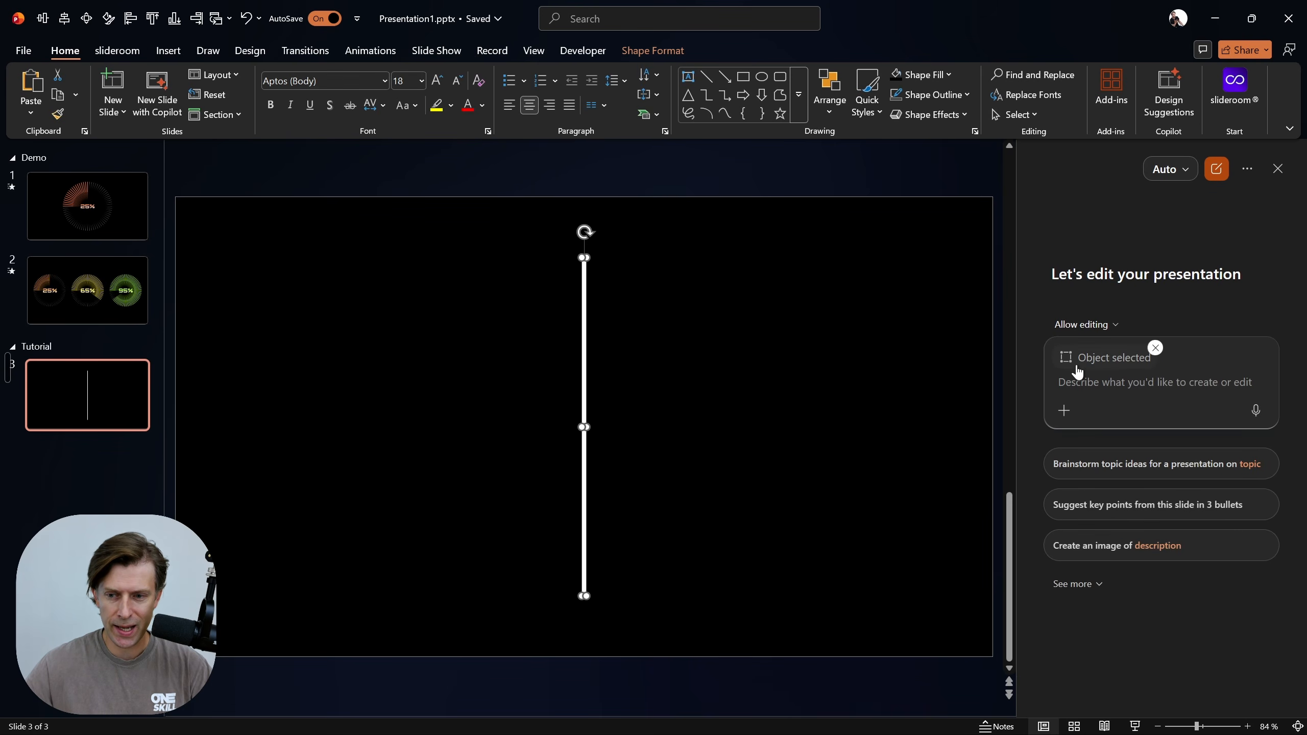
pyautogui.click(1105, 390)
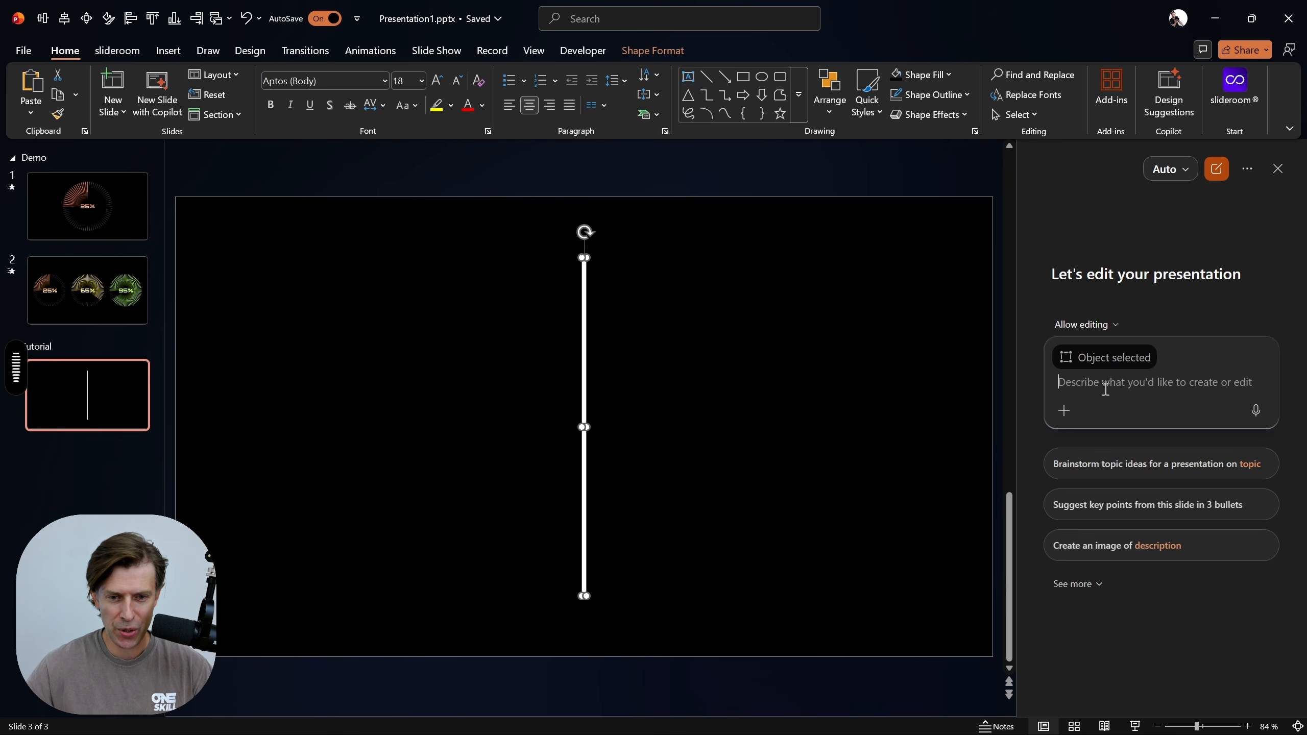
pyautogui.write('Please duplicate the selected shape and rotate it 5° and keep on doing this task until we get a full circle that looks like a sunburst.')
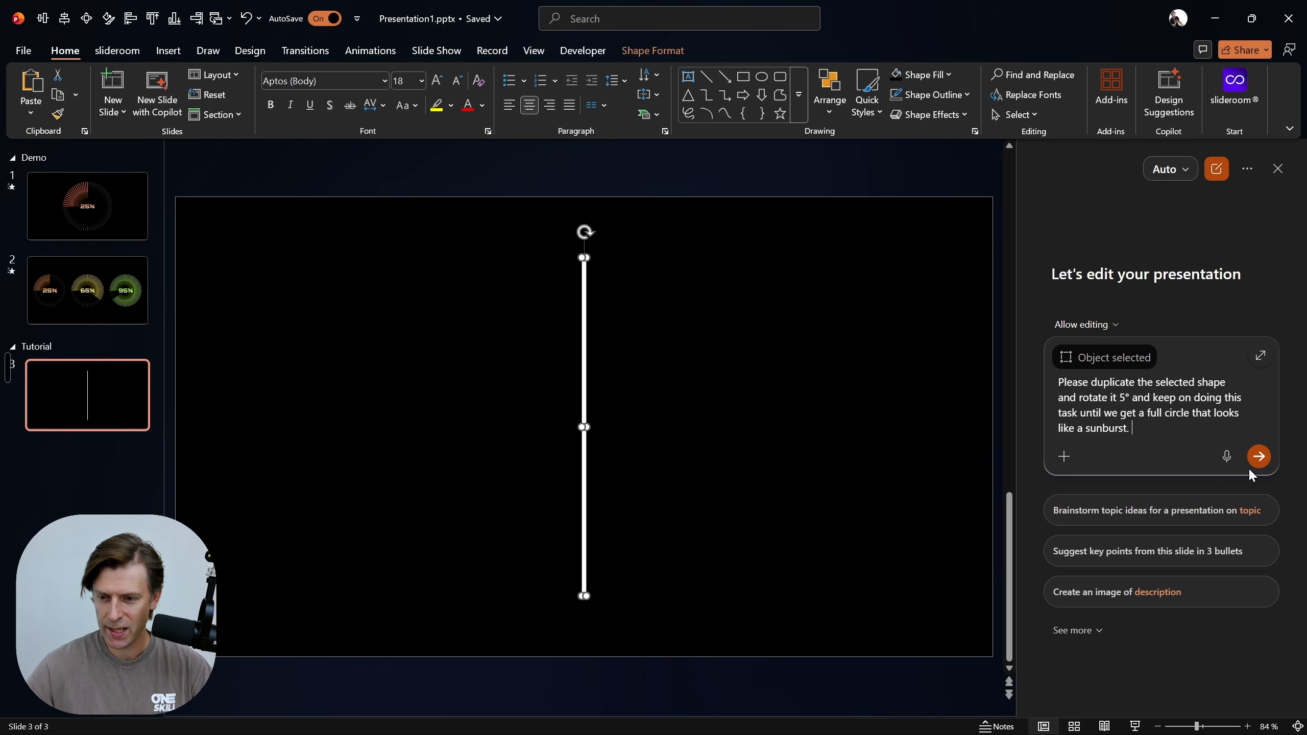
pyautogui.click(1258, 456)
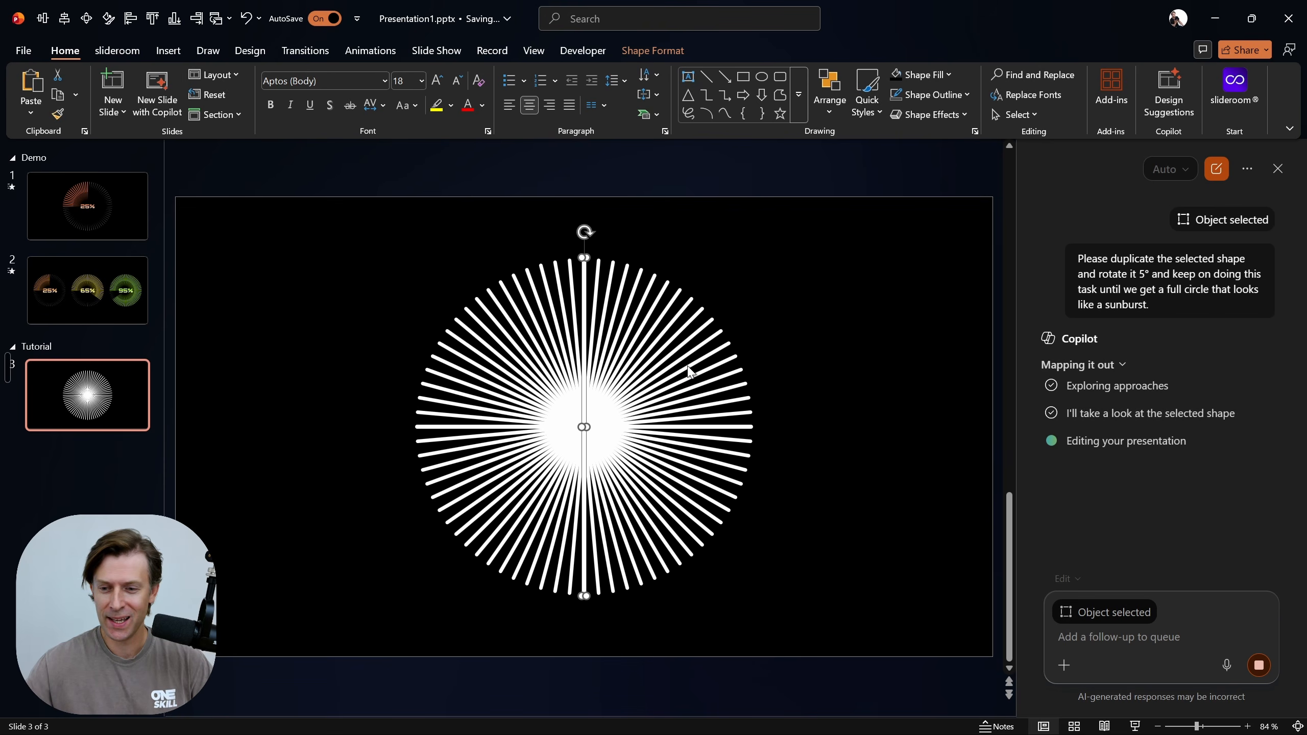
pyautogui.click(1280, 168)
# Check that the sunburst consists of separate bars by selecting several along its upper edge one by one
pyautogui.click(770, 231)
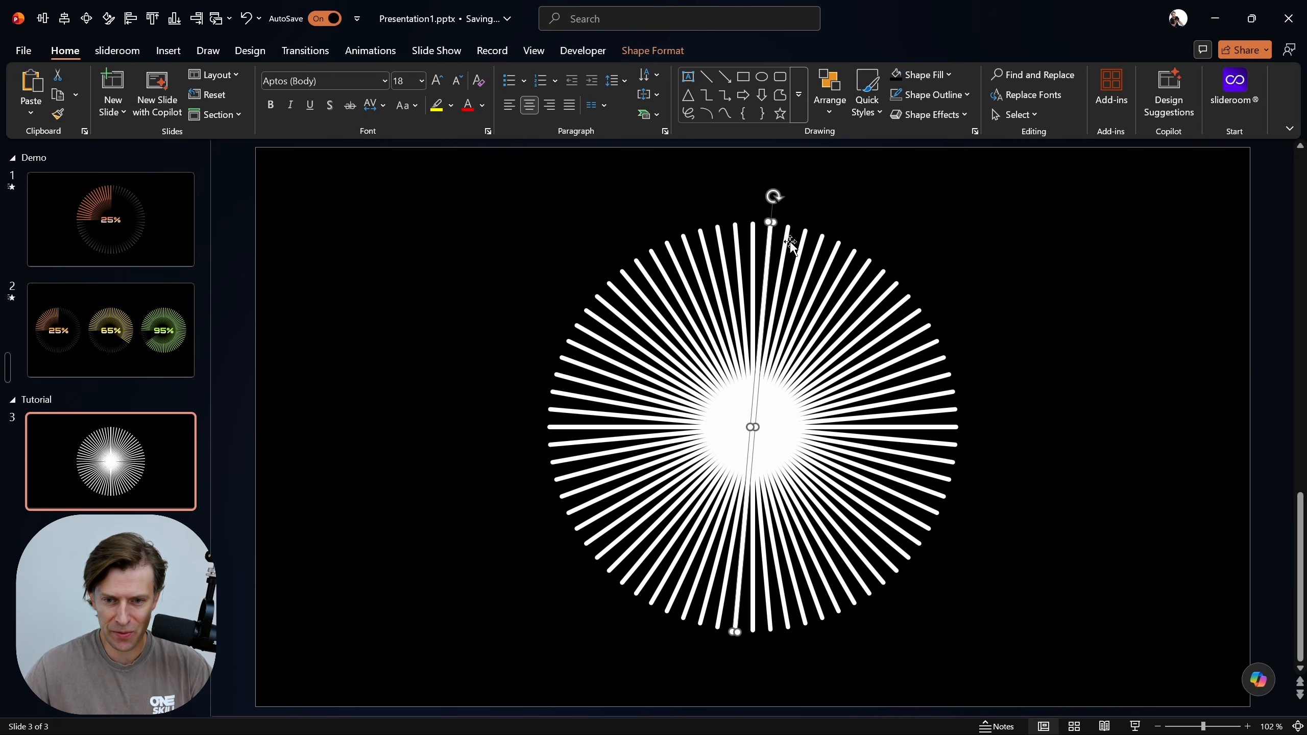
pyautogui.click(786, 239)
pyautogui.click(801, 243)
pyautogui.click(835, 251)
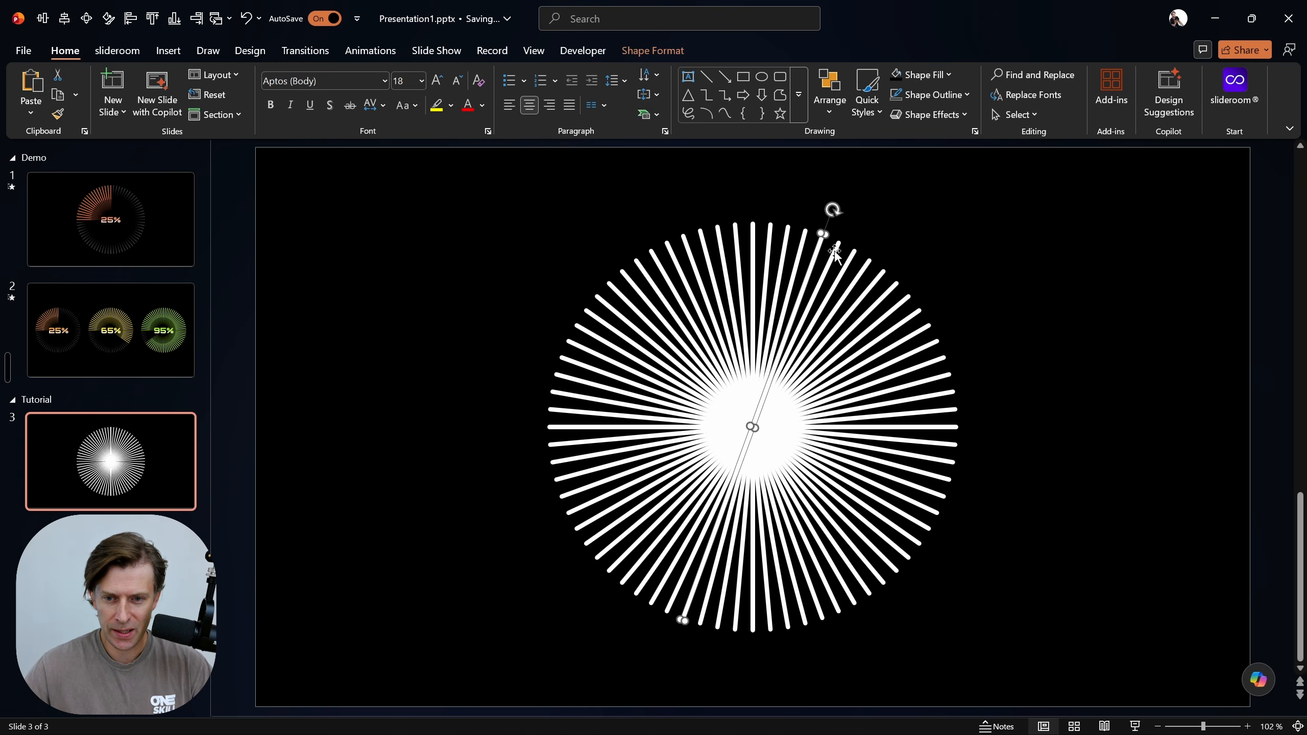
pyautogui.click(852, 245)
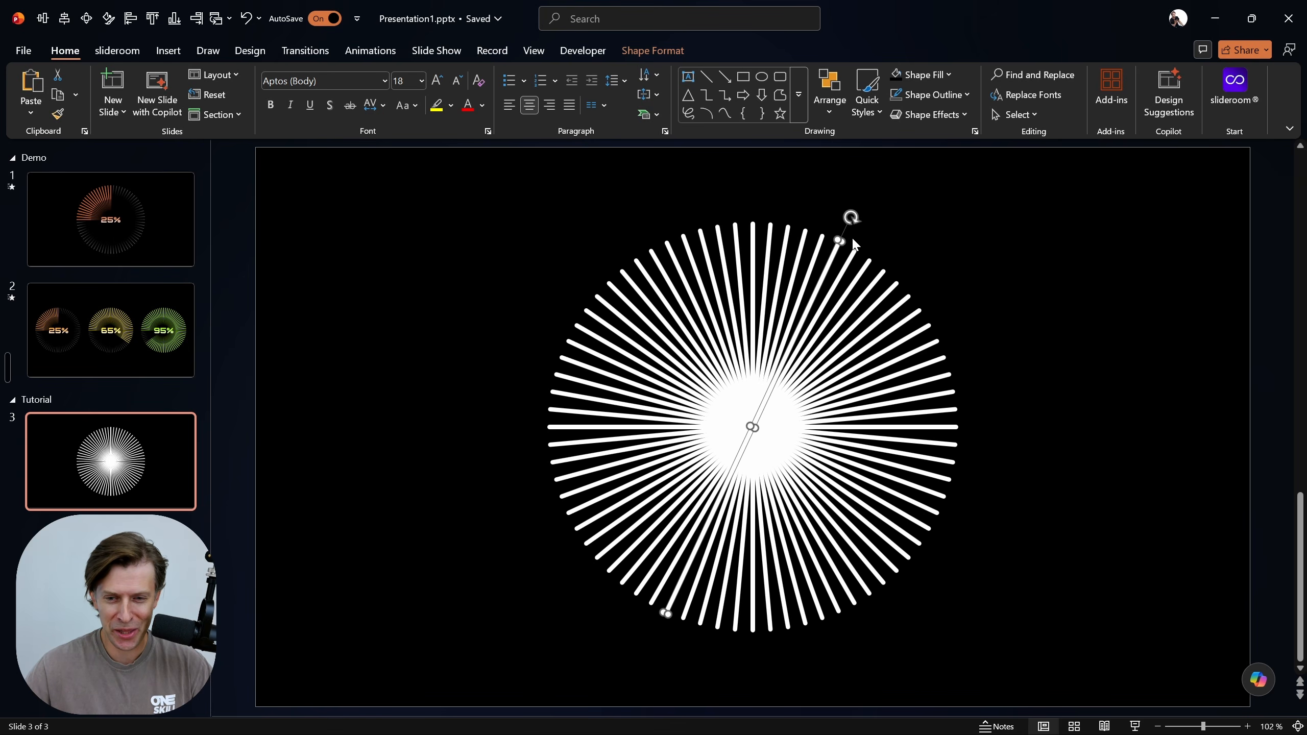
pyautogui.click(1051, 218)
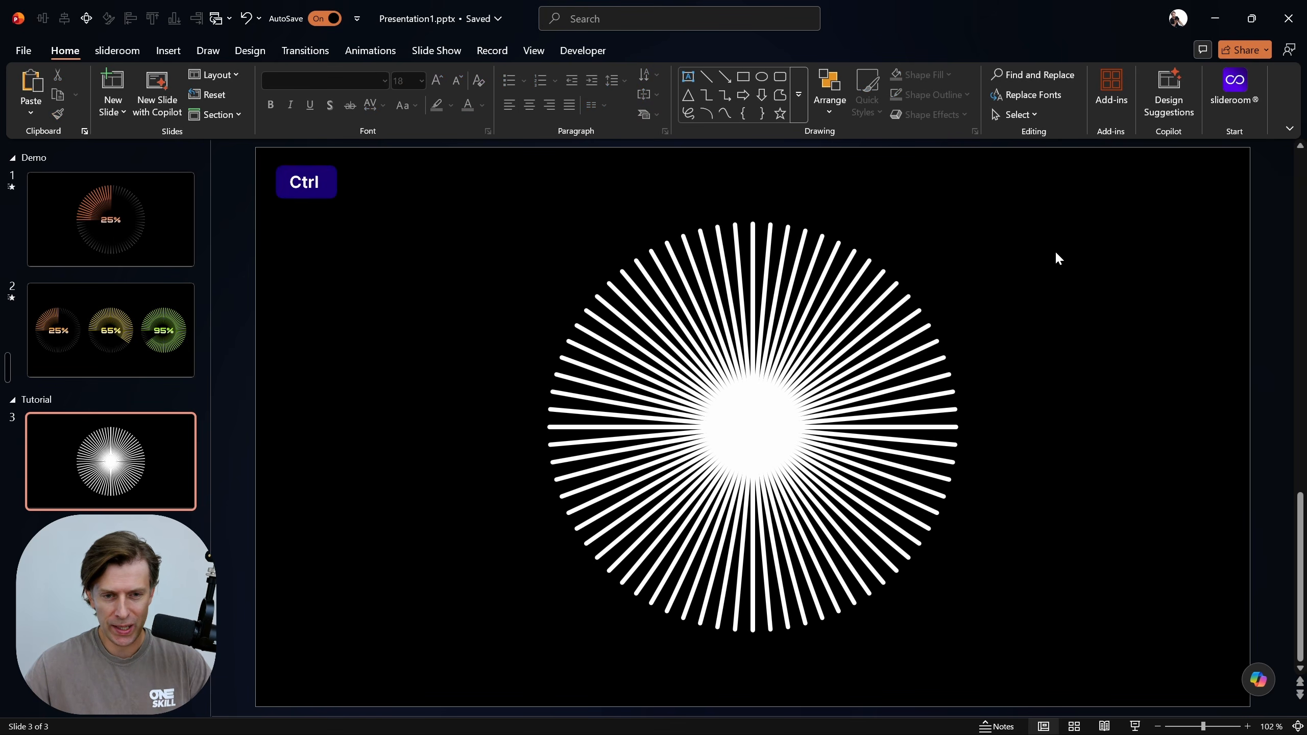
# Group all the sunburst bars and open the group's shape formatting options beside the sunburst
pyautogui.hotkey('ctrl', 'a')
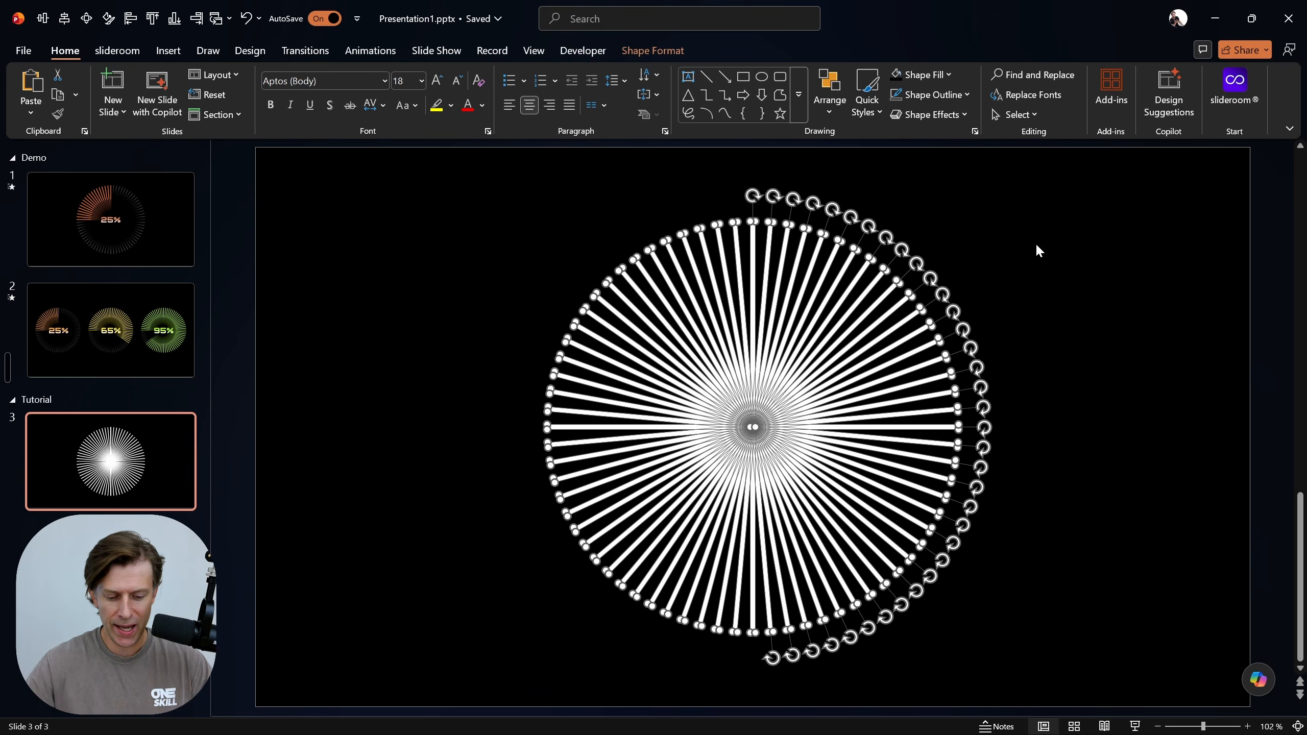
pyautogui.hotkey('ctrl', 'g')
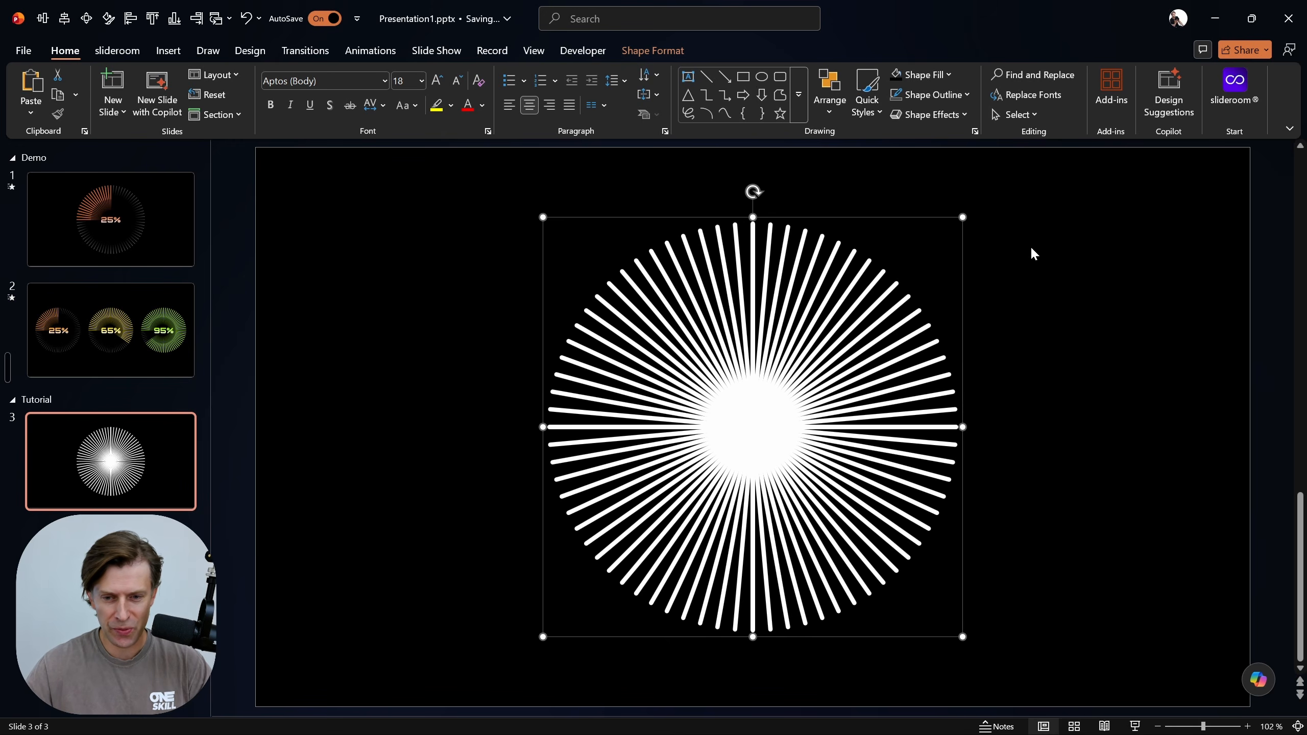
pyautogui.hotkey('alt', '4')
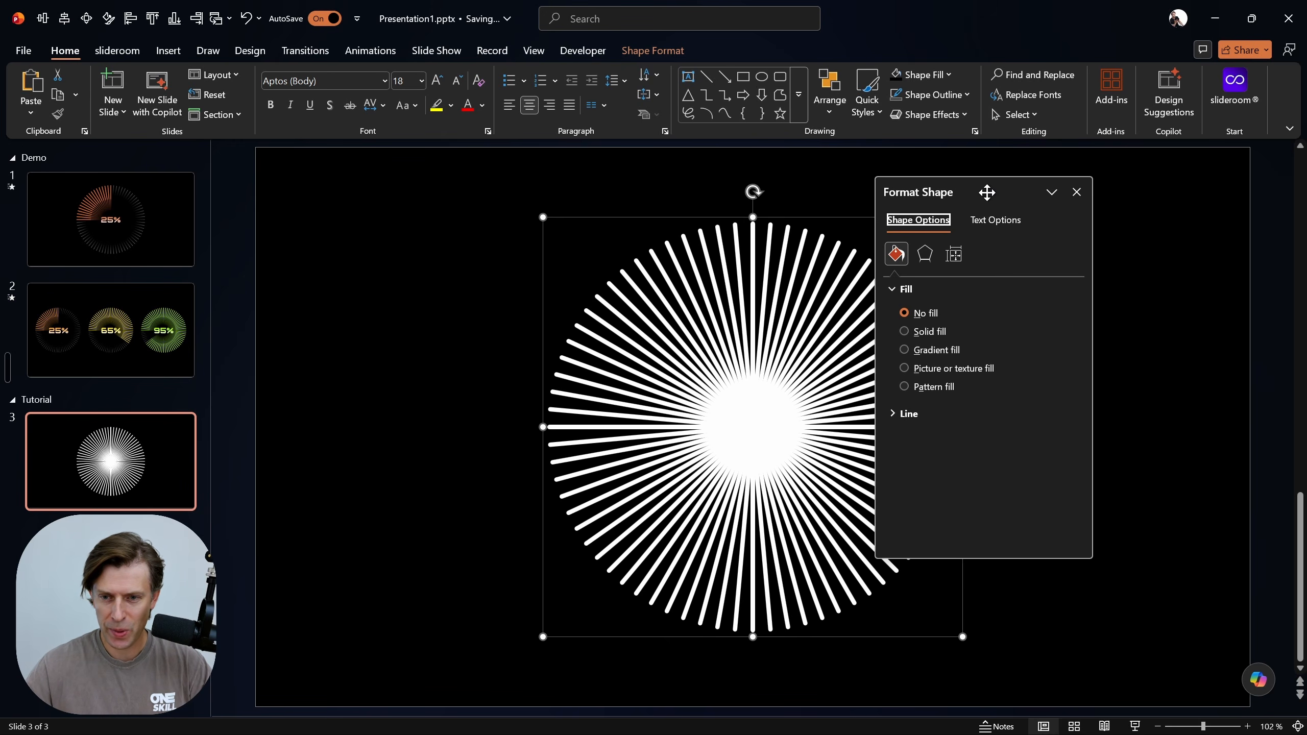
pyautogui.moveTo(986, 191); pyautogui.dragTo(1098, 189)
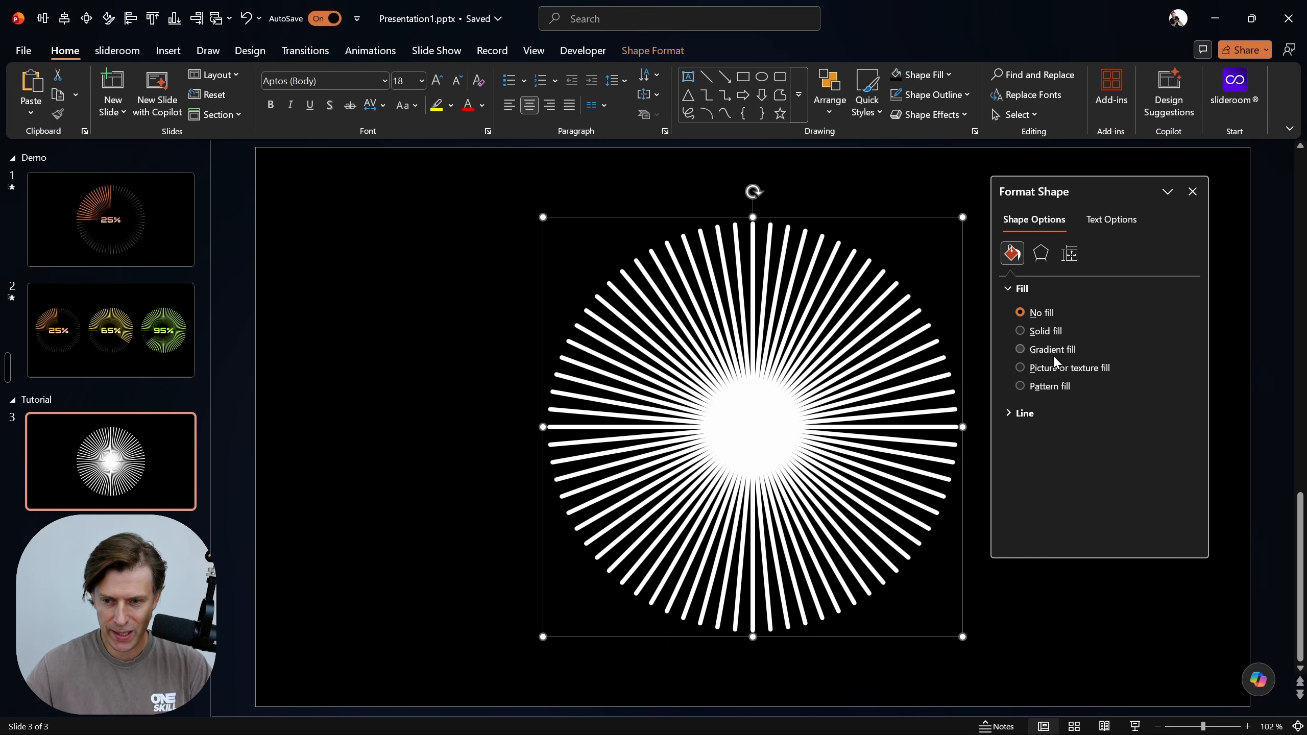
# Give the sunburst group a gradient fill based on the light blue preset
pyautogui.click(1020, 349)
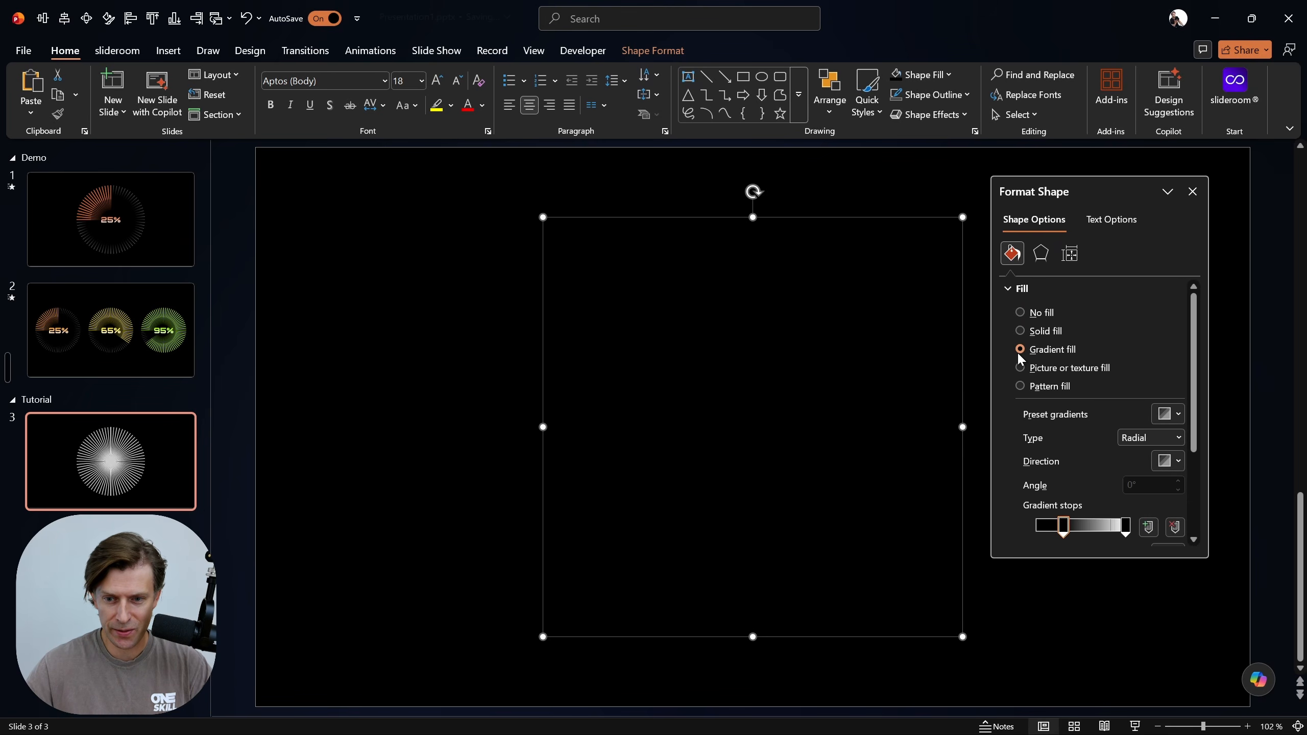
pyautogui.moveTo(1102, 179); pyautogui.dragTo(1100, 148)
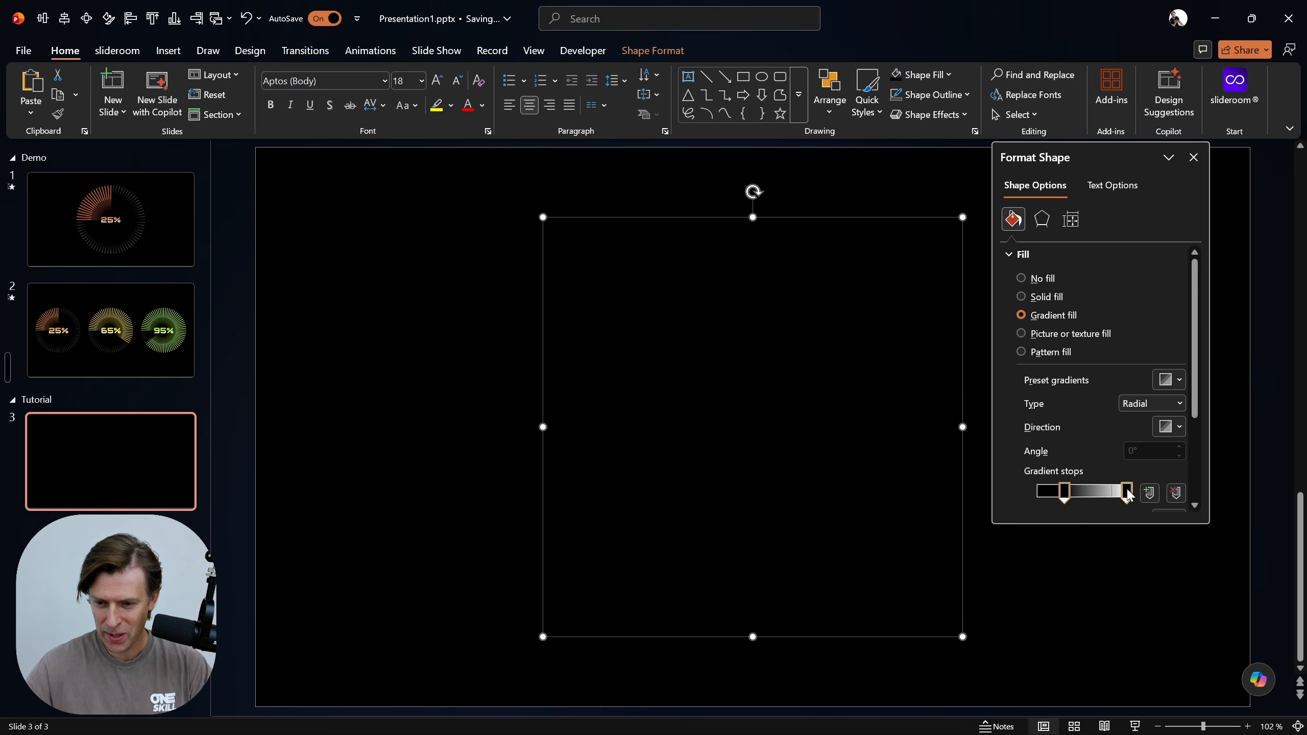
pyautogui.click(1127, 490)
pyautogui.moveTo(1195, 373); pyautogui.dragTo(1202, 462)
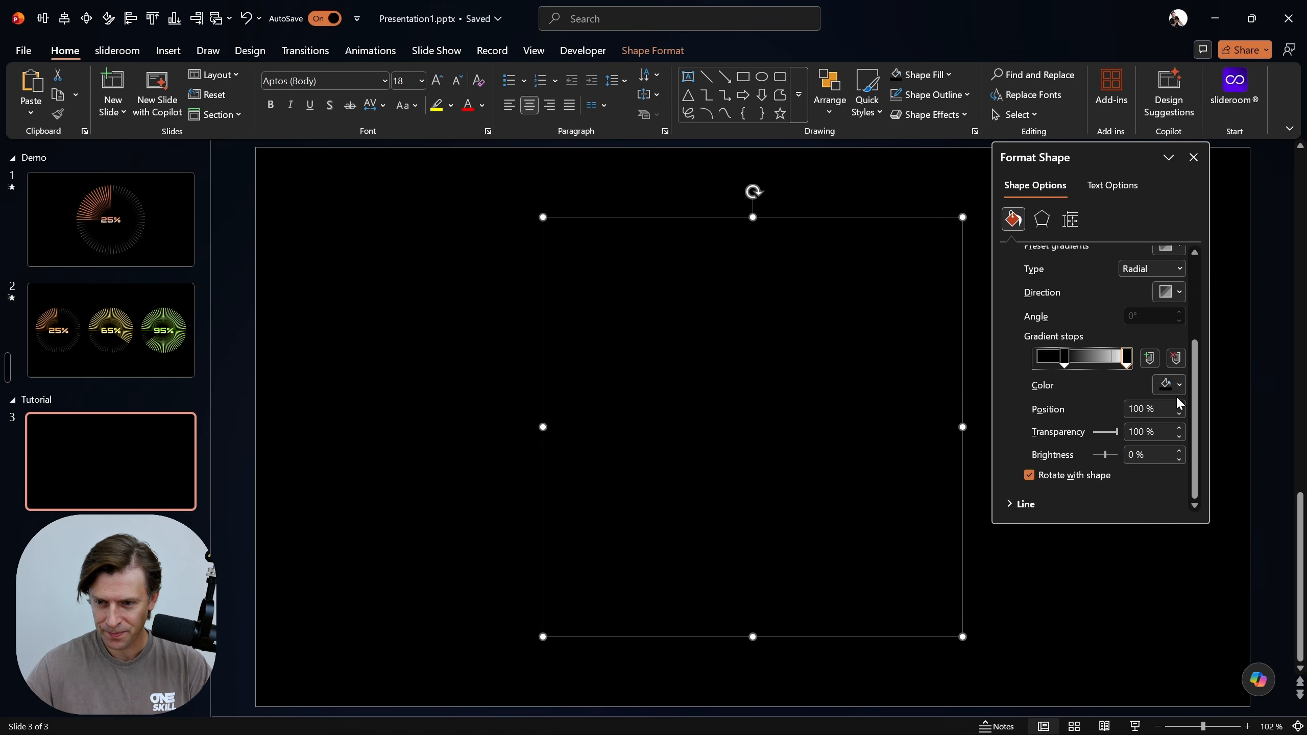
pyautogui.click(1179, 293)
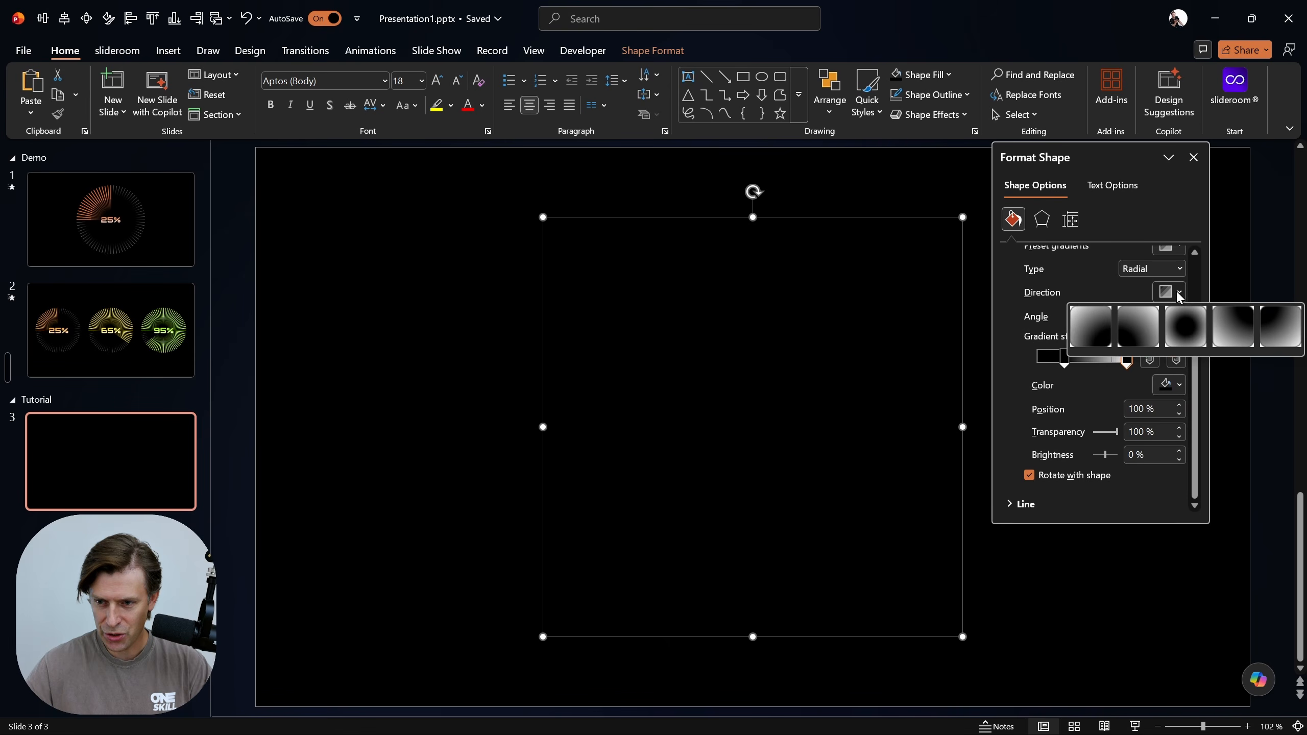
pyautogui.scroll(1, 1128, 304)
pyautogui.click(1178, 285)
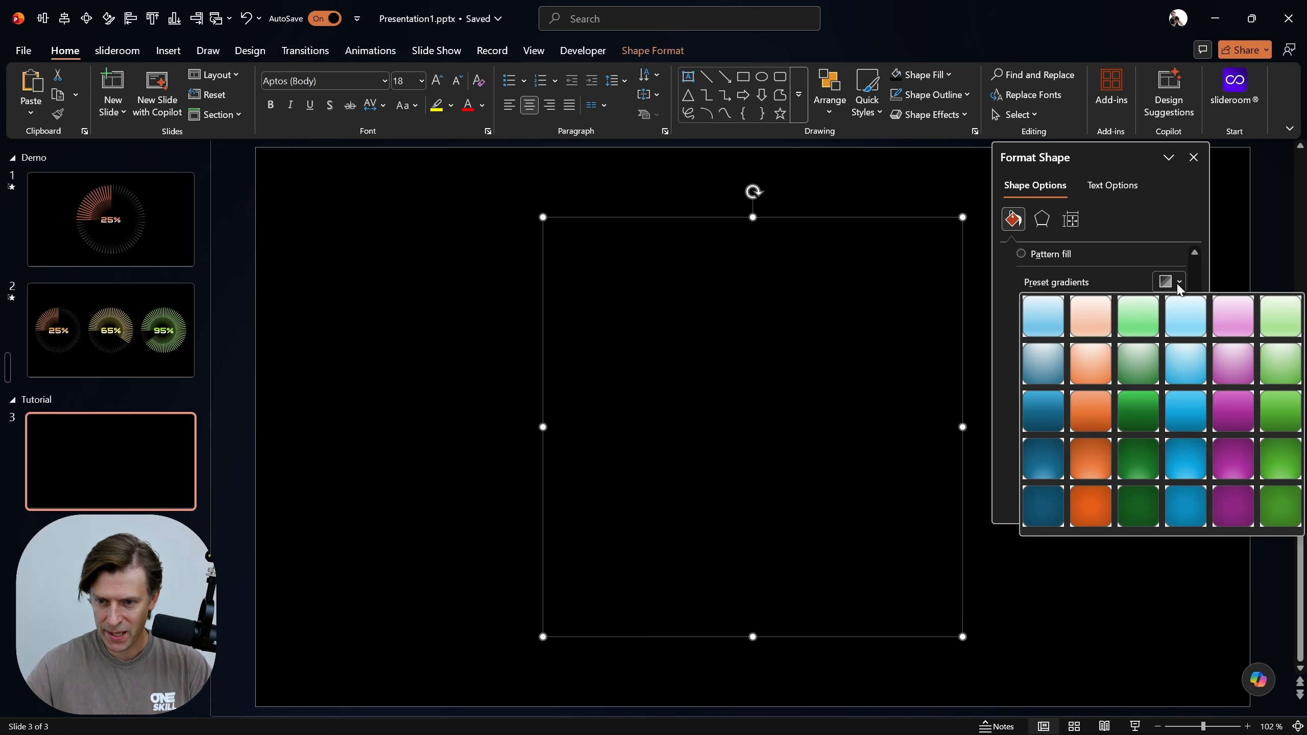
pyautogui.click(1090, 364)
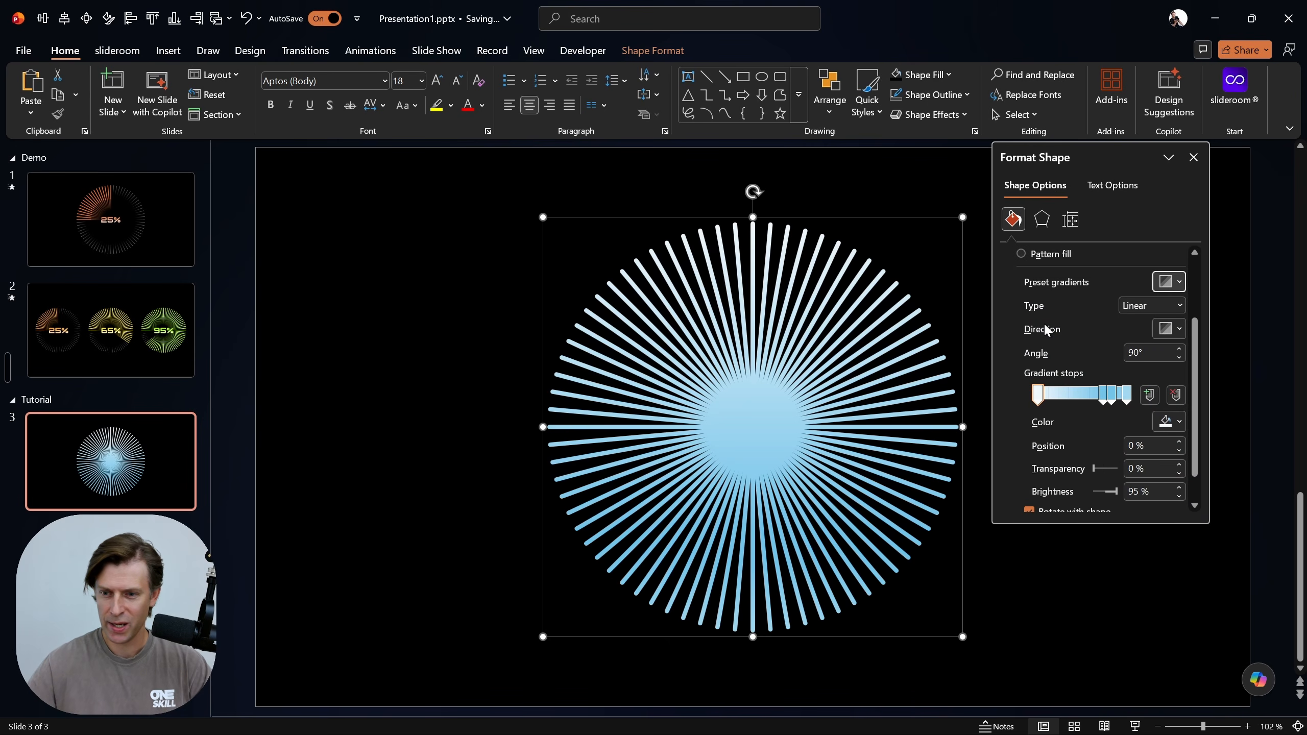
# Set the gradient type to Radial with the from-center direction and remove the two middle gradient stops
pyautogui.click(1177, 306)
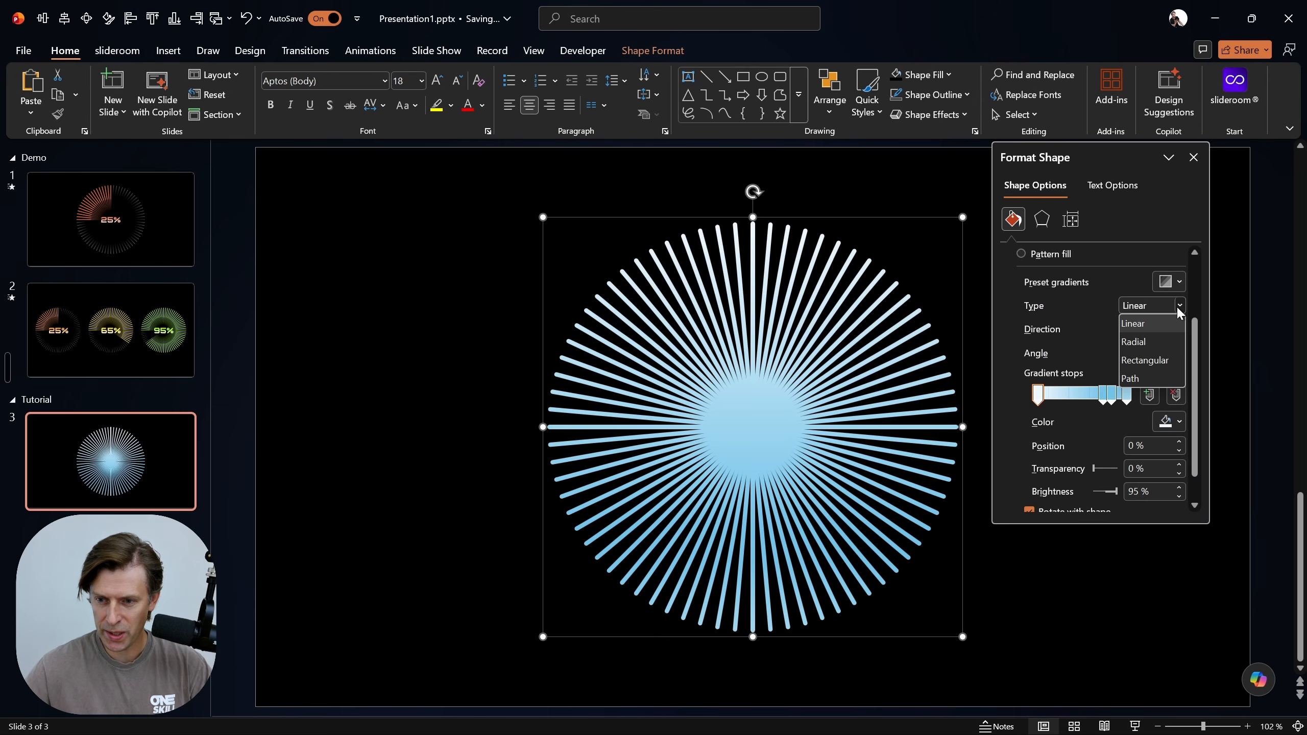
pyautogui.click(1145, 342)
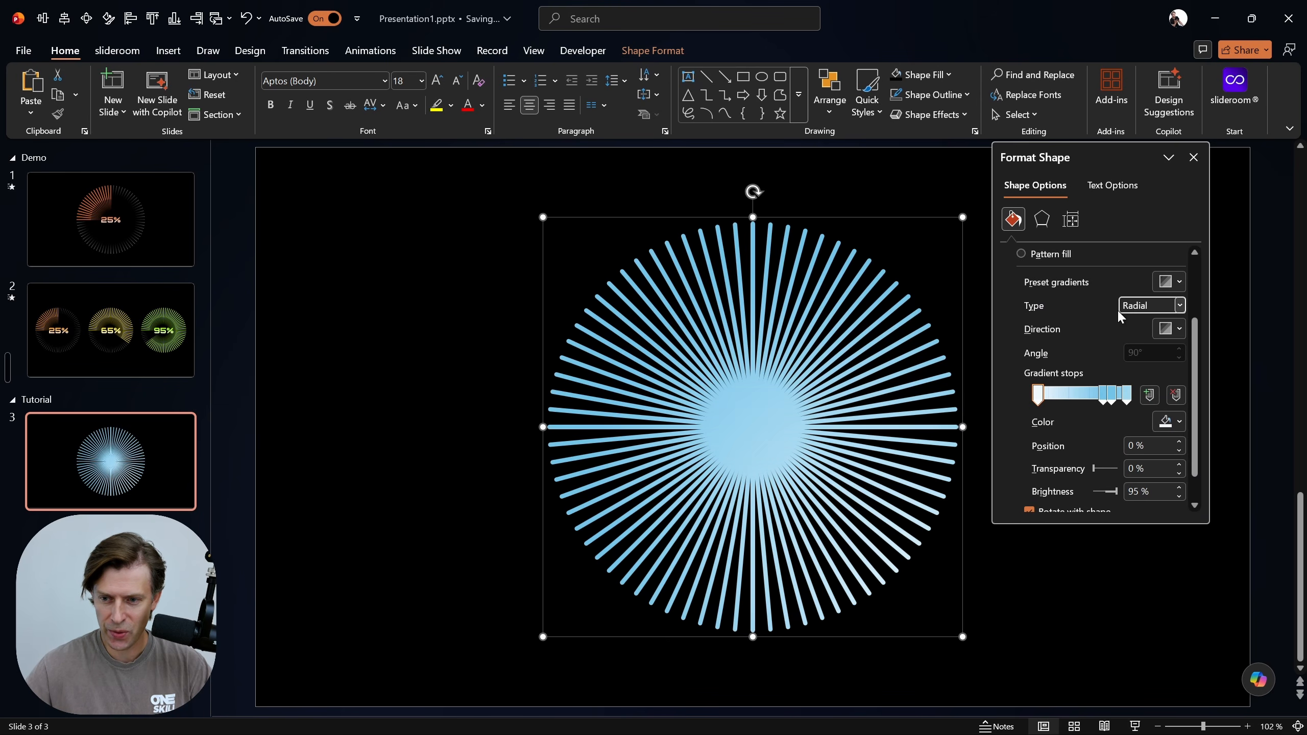
pyautogui.moveTo(1102, 404); pyautogui.dragTo(1097, 443)
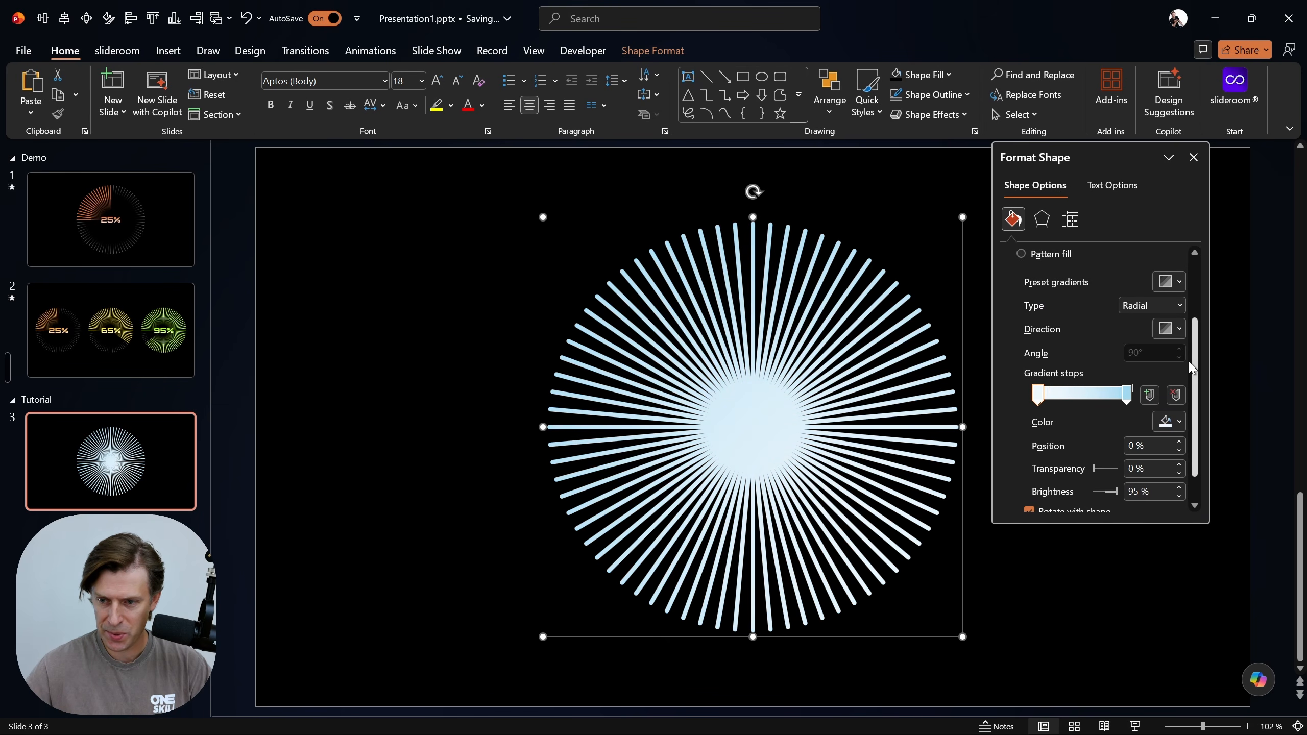
pyautogui.click(1175, 332)
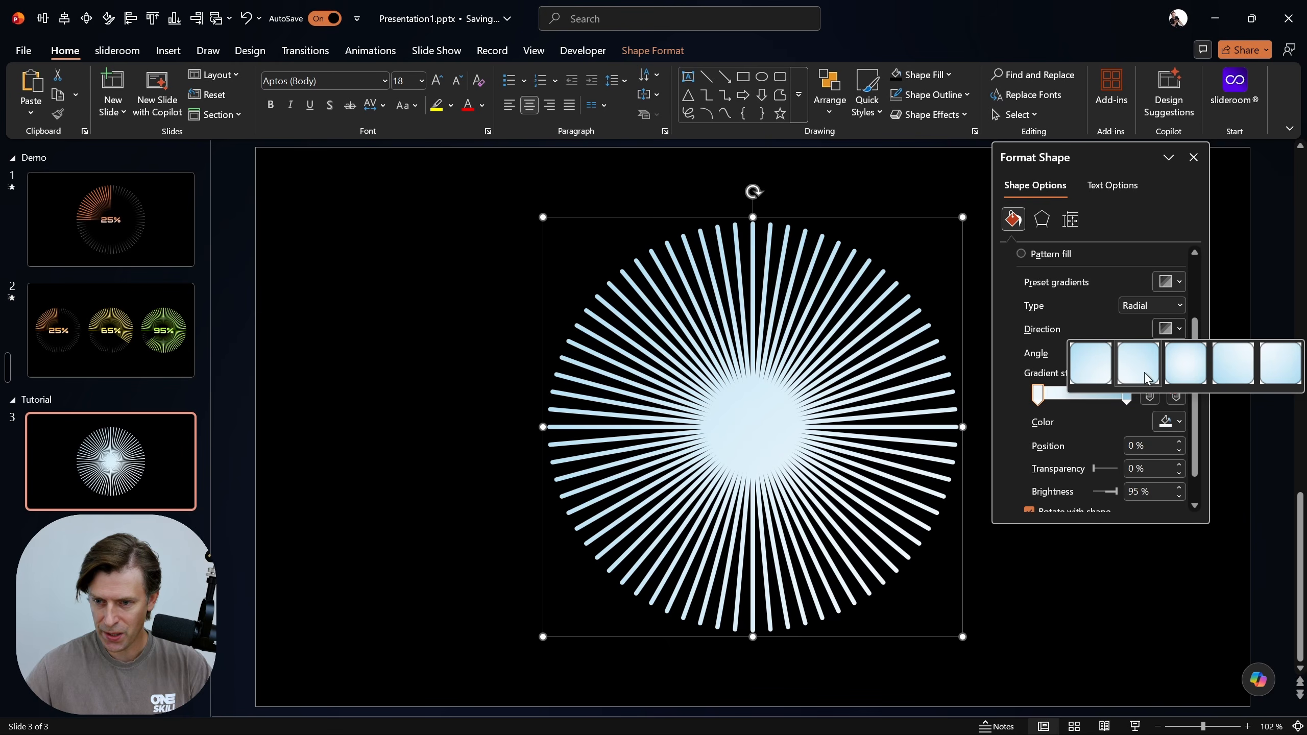
pyautogui.click(1186, 363)
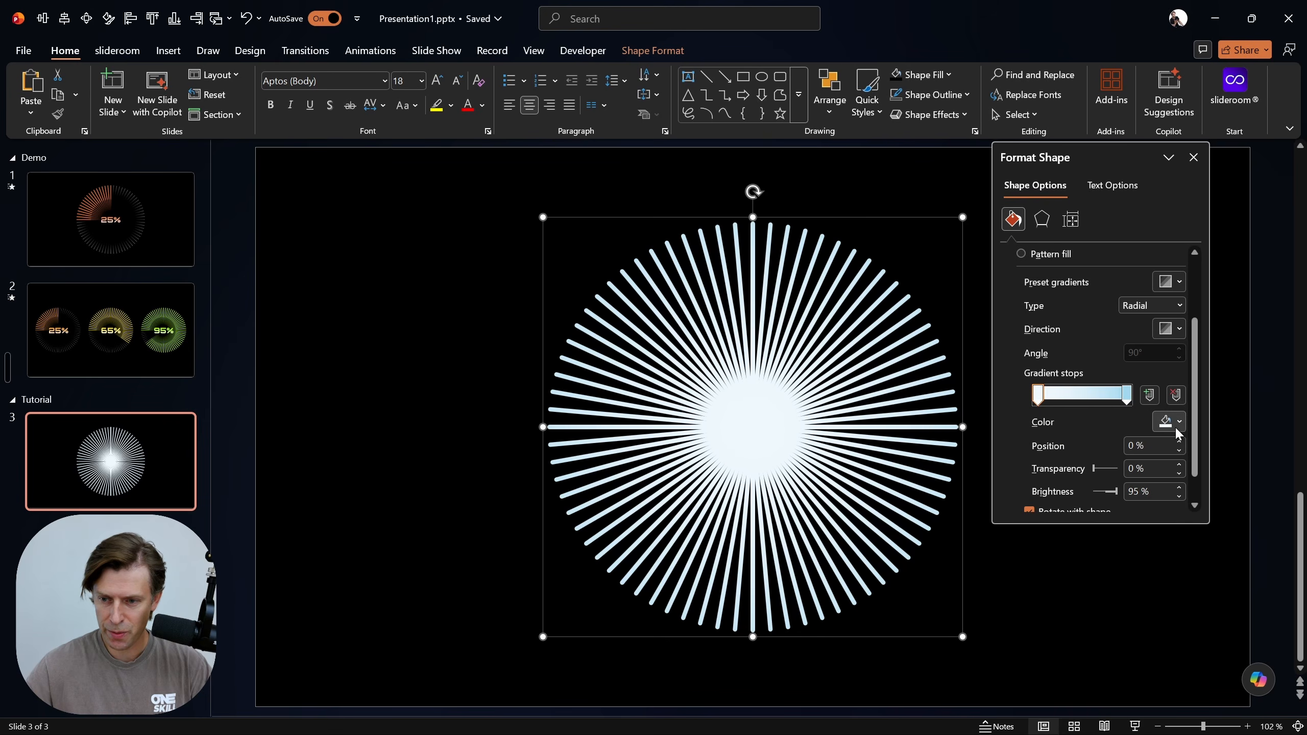
# Change the first gradient stop's color to black and set its position to 50%
pyautogui.click(1169, 422)
pyautogui.click(1121, 148)
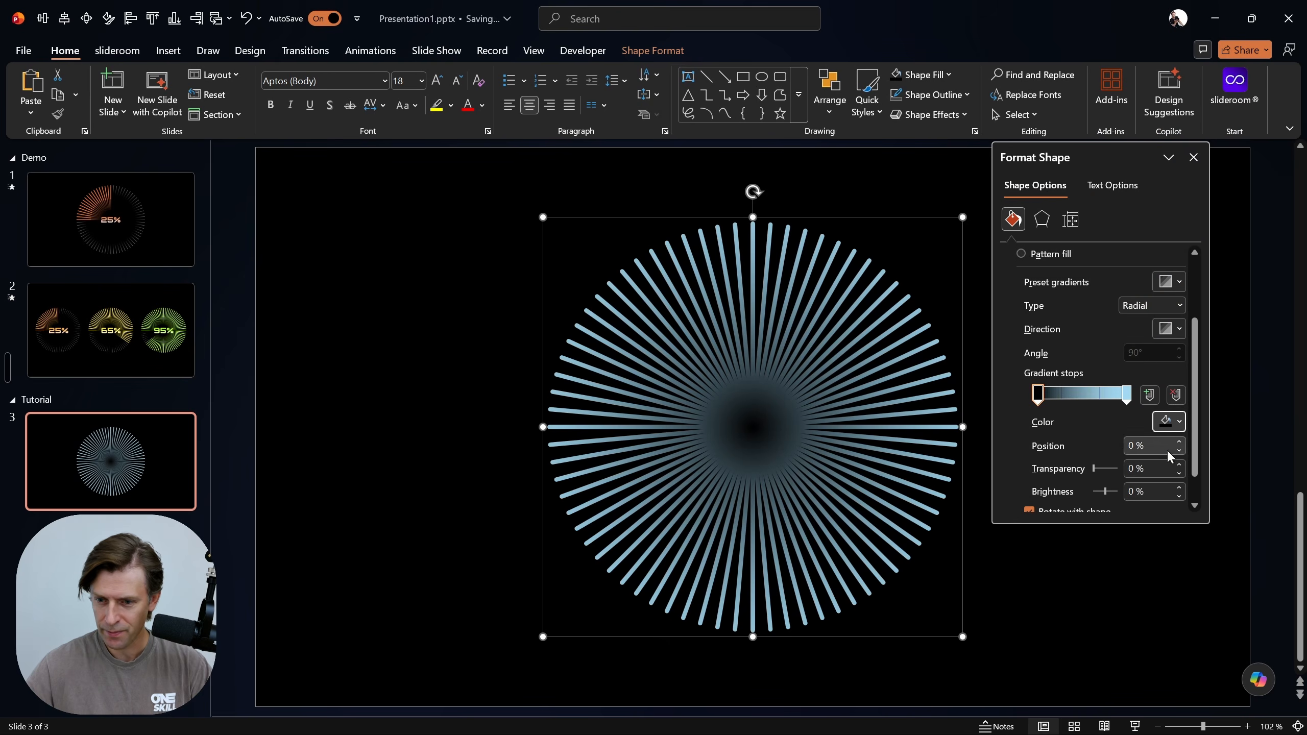
pyautogui.click(1139, 446)
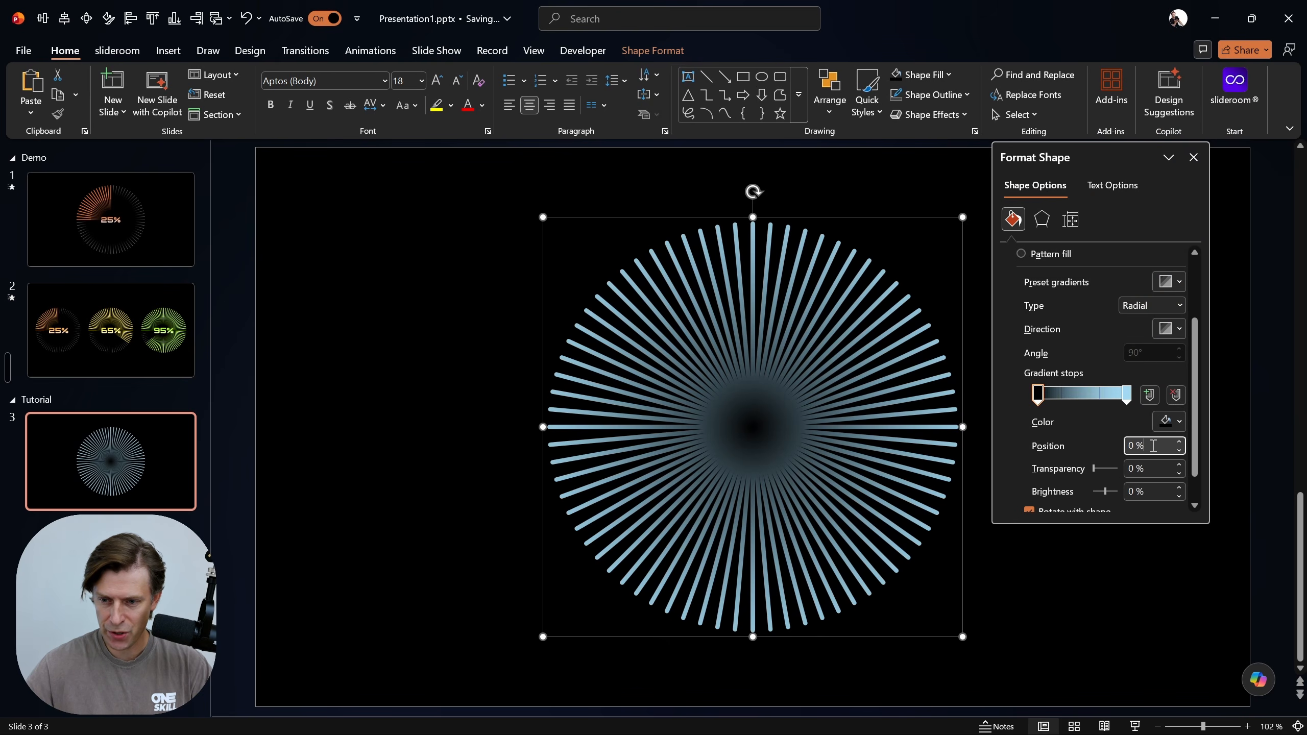
pyautogui.write('50')
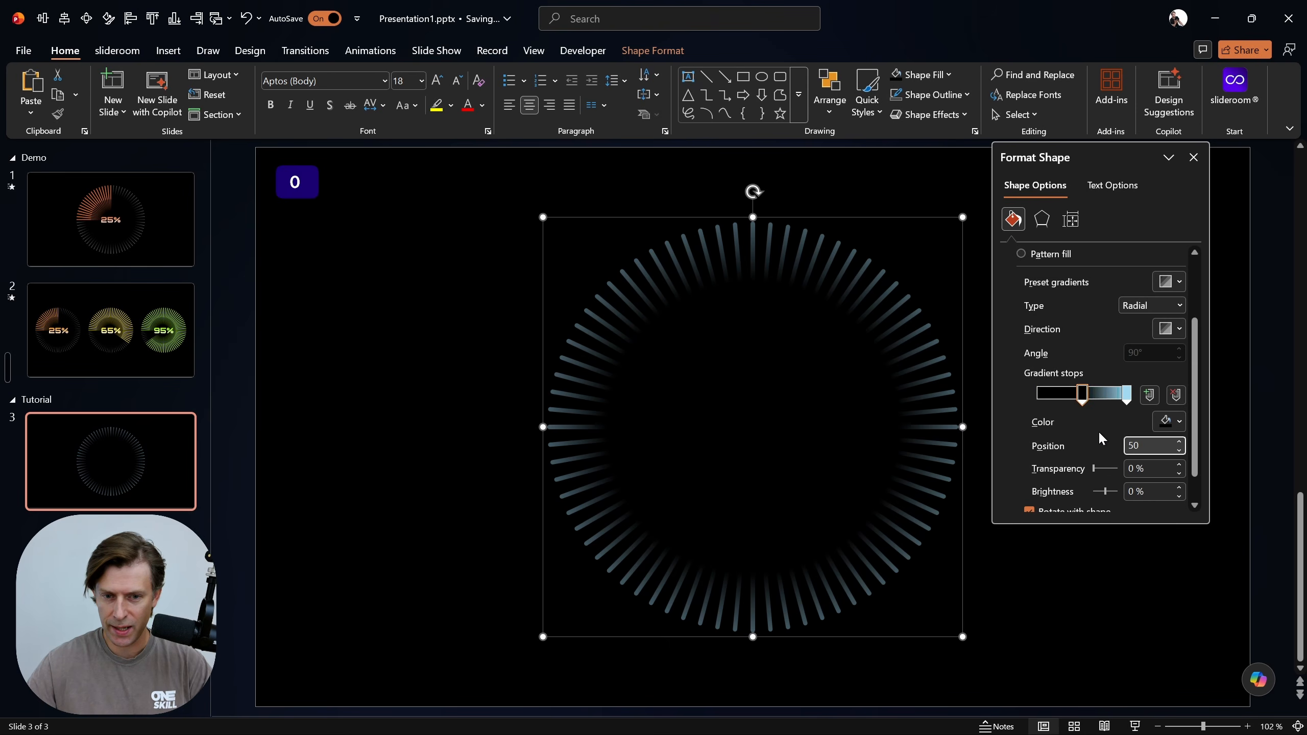
# Set the last gradient stop's color to white, close the formatting options, and align the sunburst group to the slide's center
pyautogui.click(1126, 396)
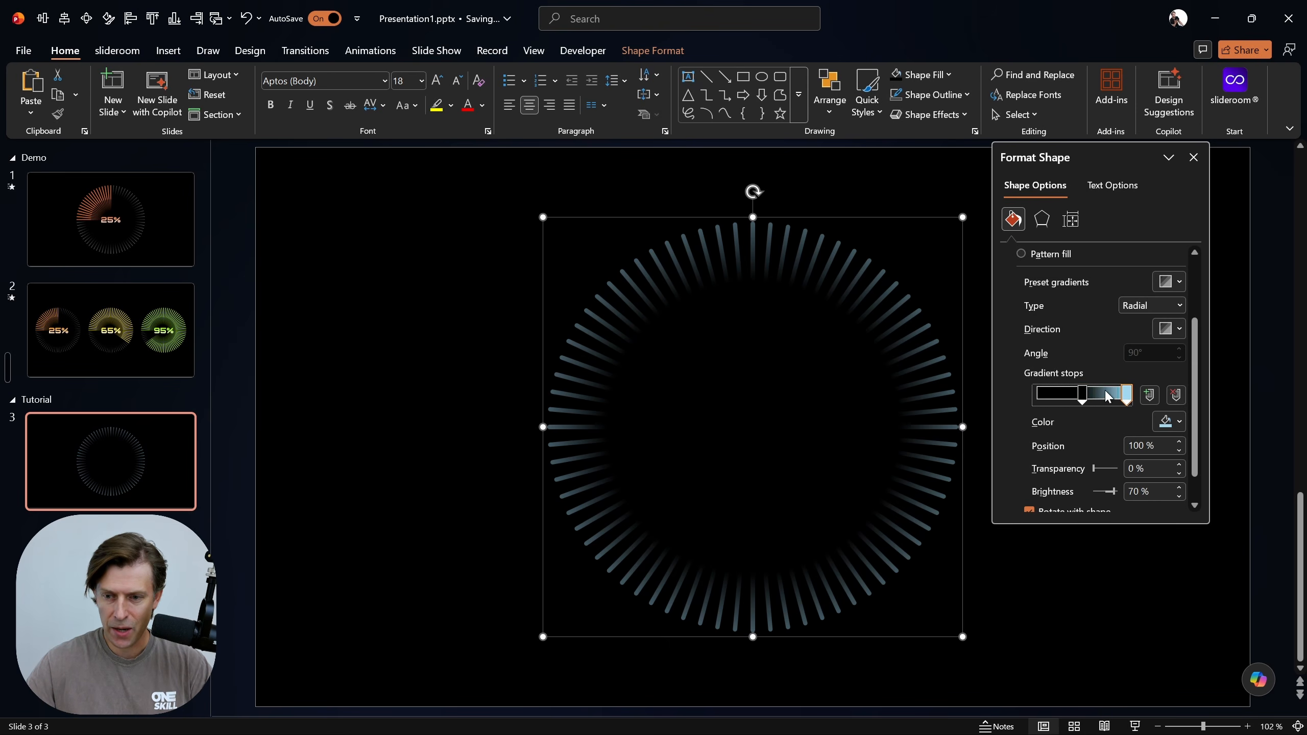
pyautogui.click(1169, 422)
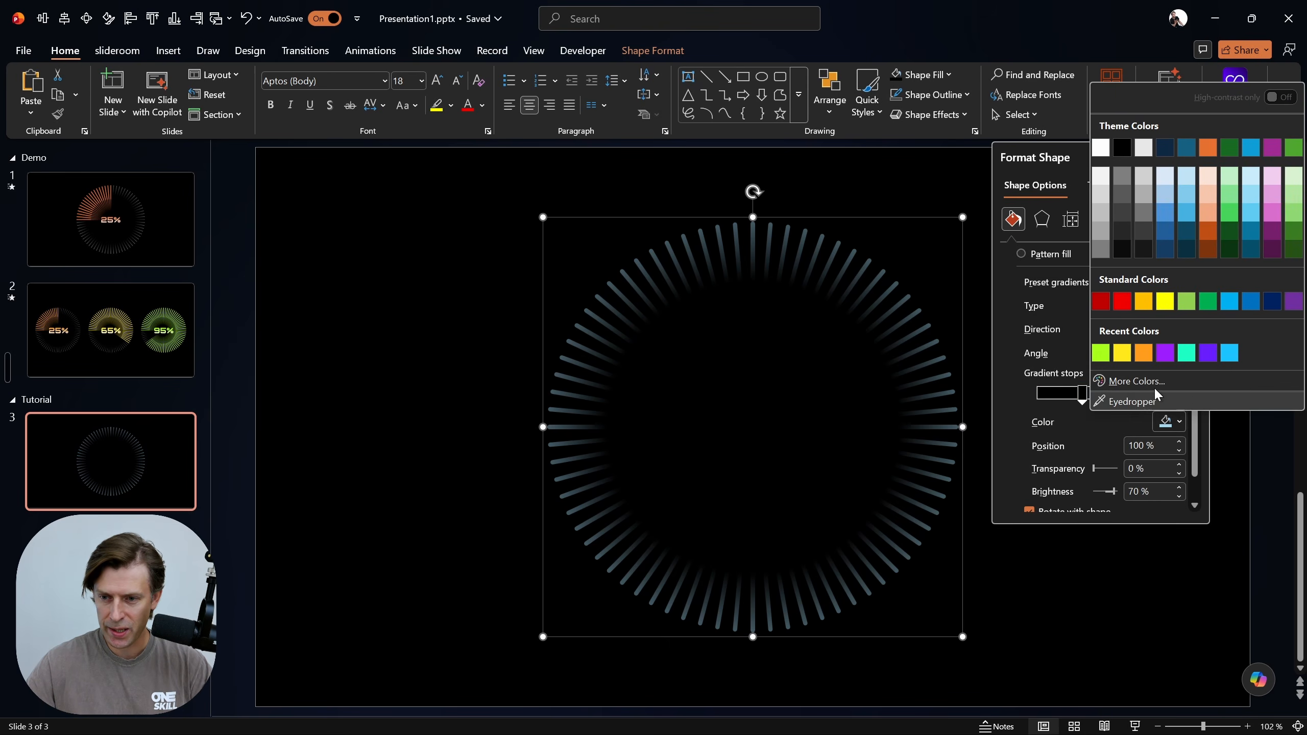
pyautogui.click(1101, 147)
pyautogui.click(1193, 157)
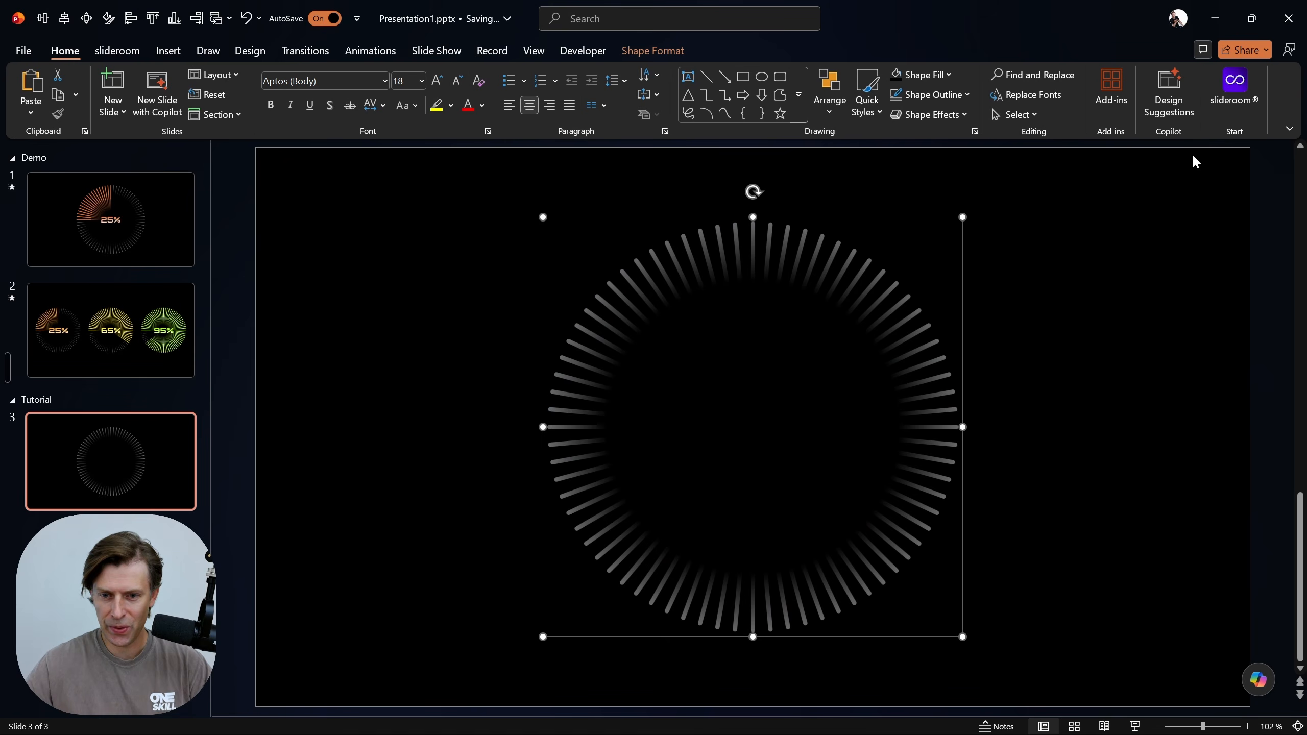
pyautogui.press('alt')
pyautogui.hotkey('alt', '2')
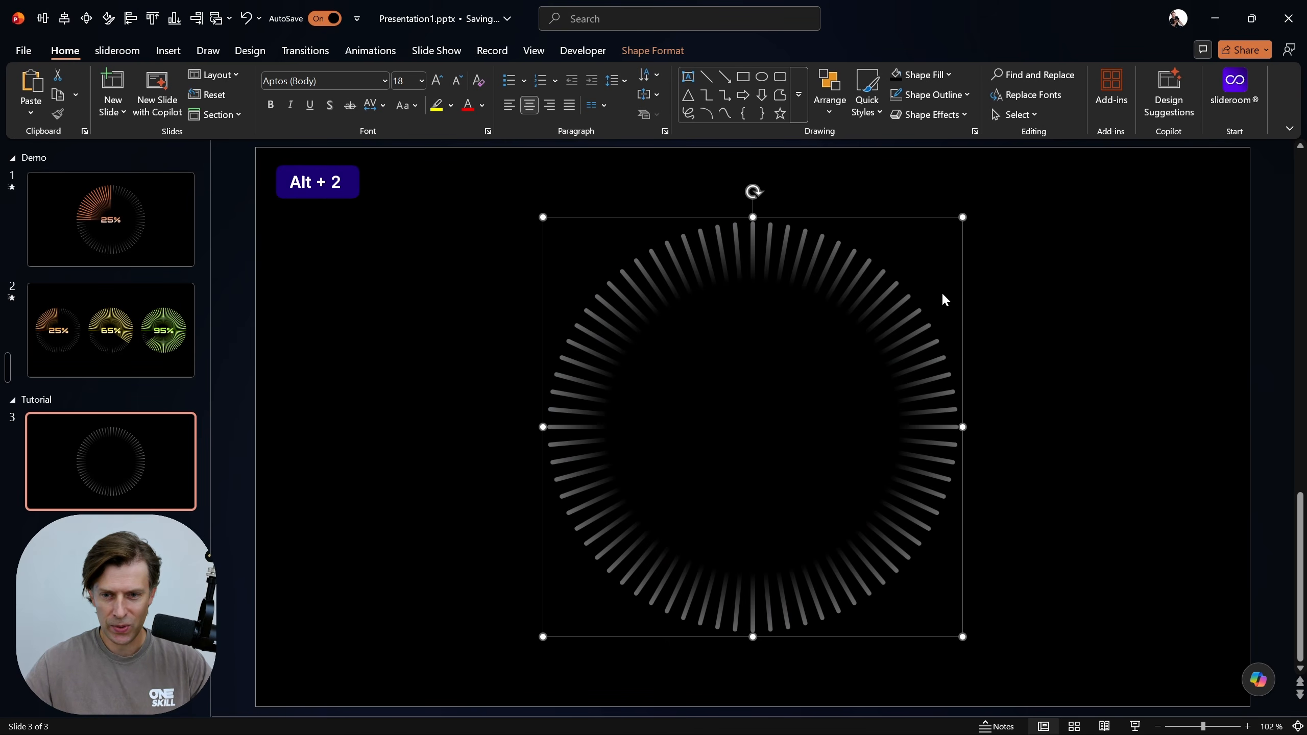
# Align the sunburst group to the horizontal and vertical center of the slide and deselect it
pyautogui.hotkey('alt', '1')
pyautogui.hotkey('alt', '2')
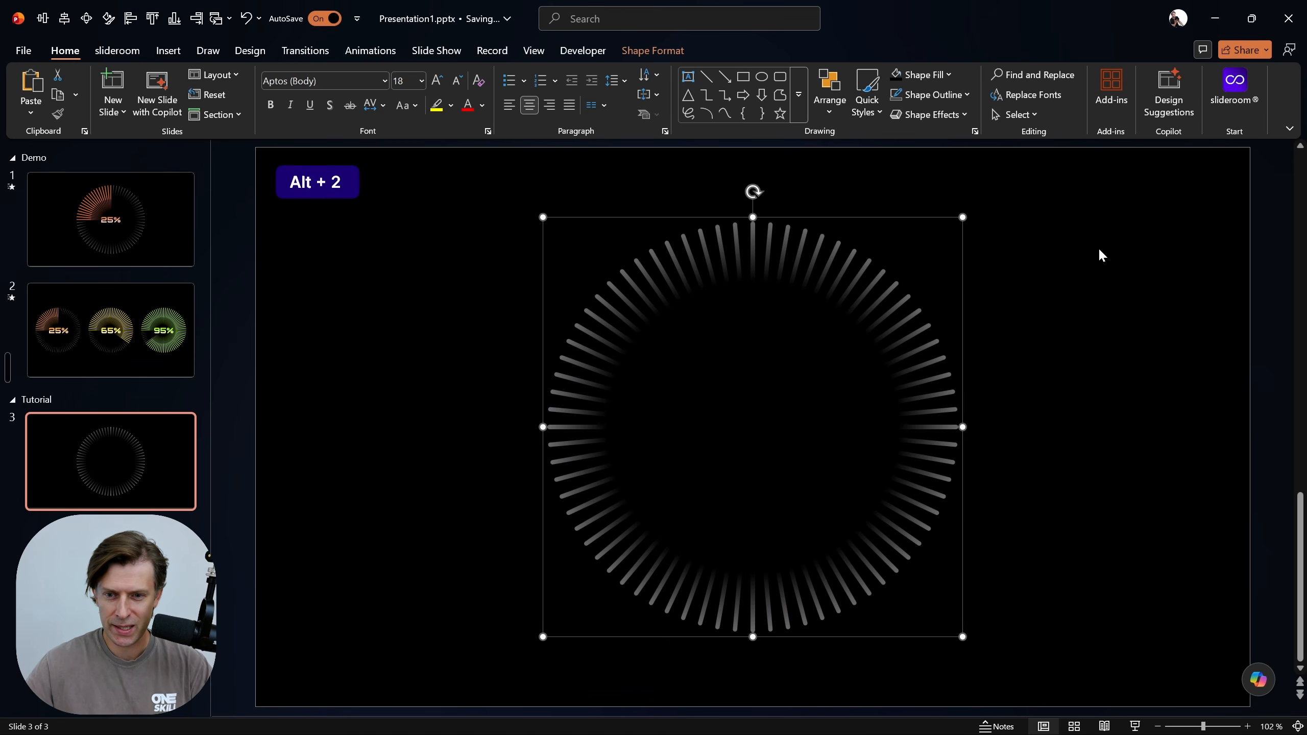
pyautogui.click(1101, 357)
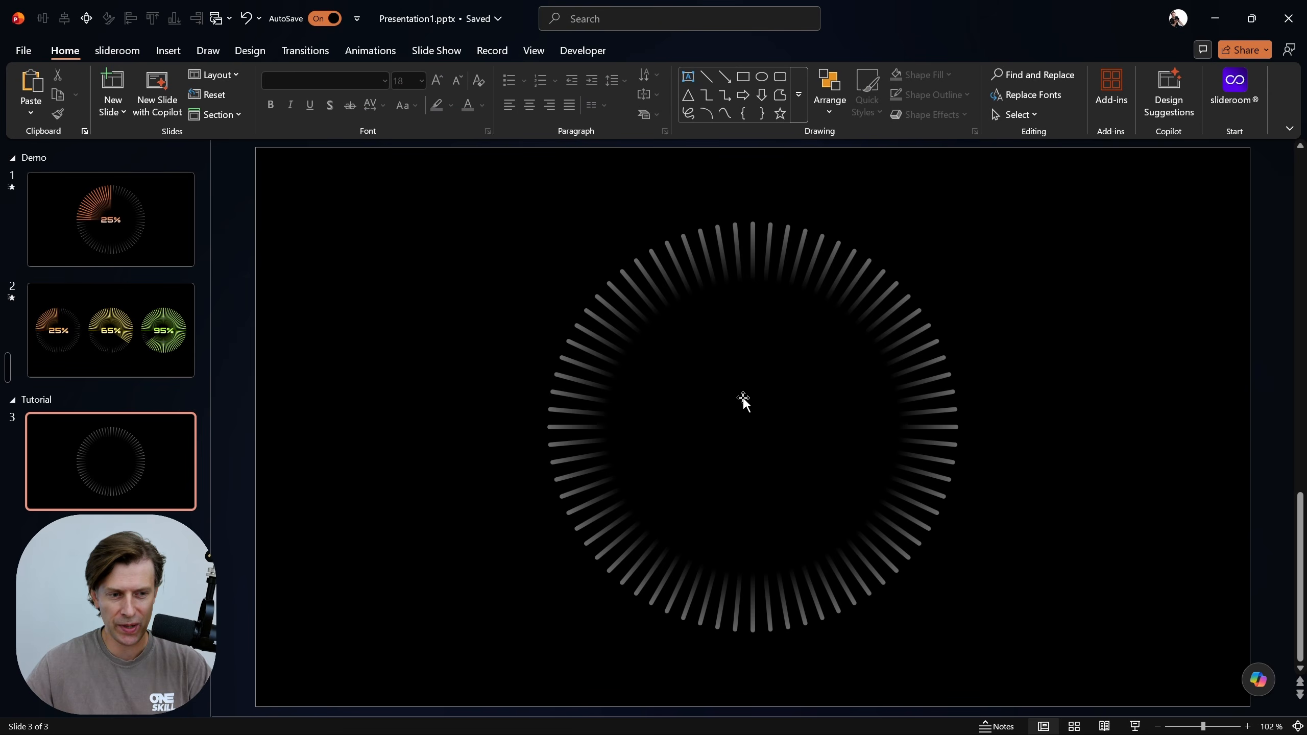
# Compare the finished 25% demo on slide 1 with the sunburst built on slide 3
pyautogui.click(173, 215)
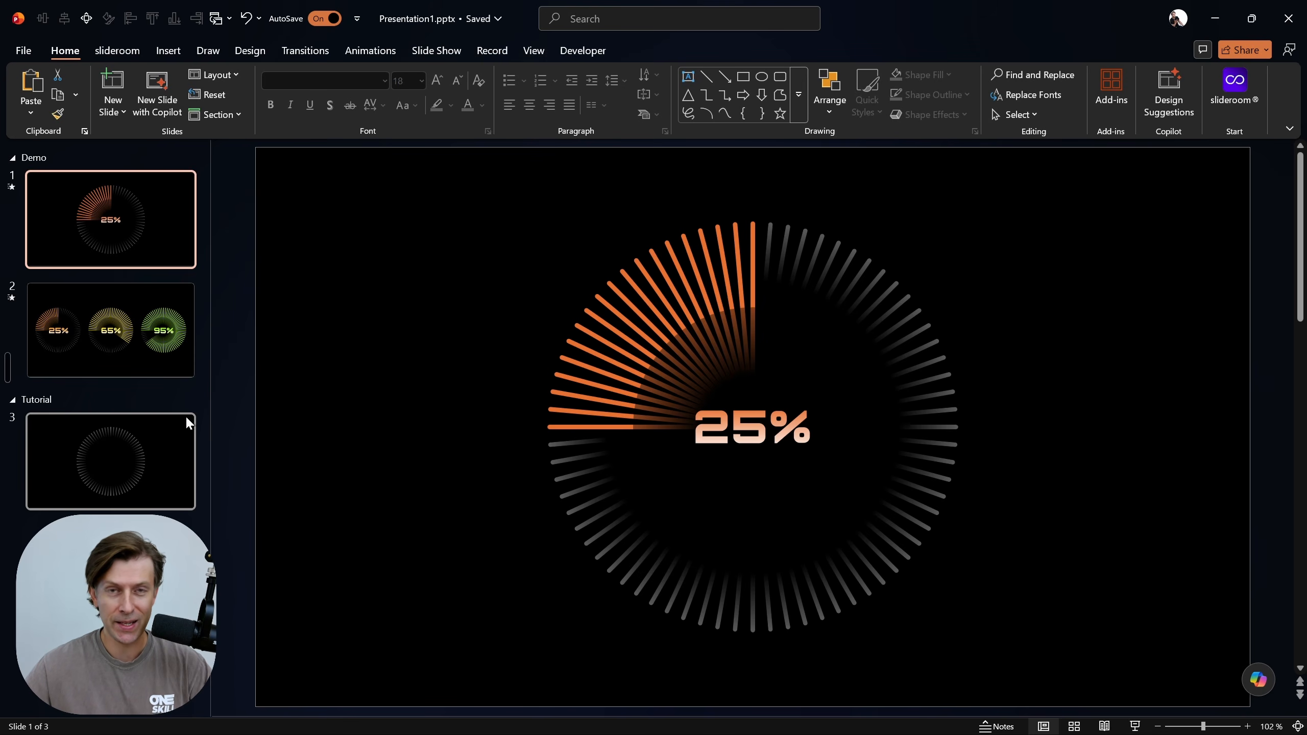
pyautogui.click(151, 464)
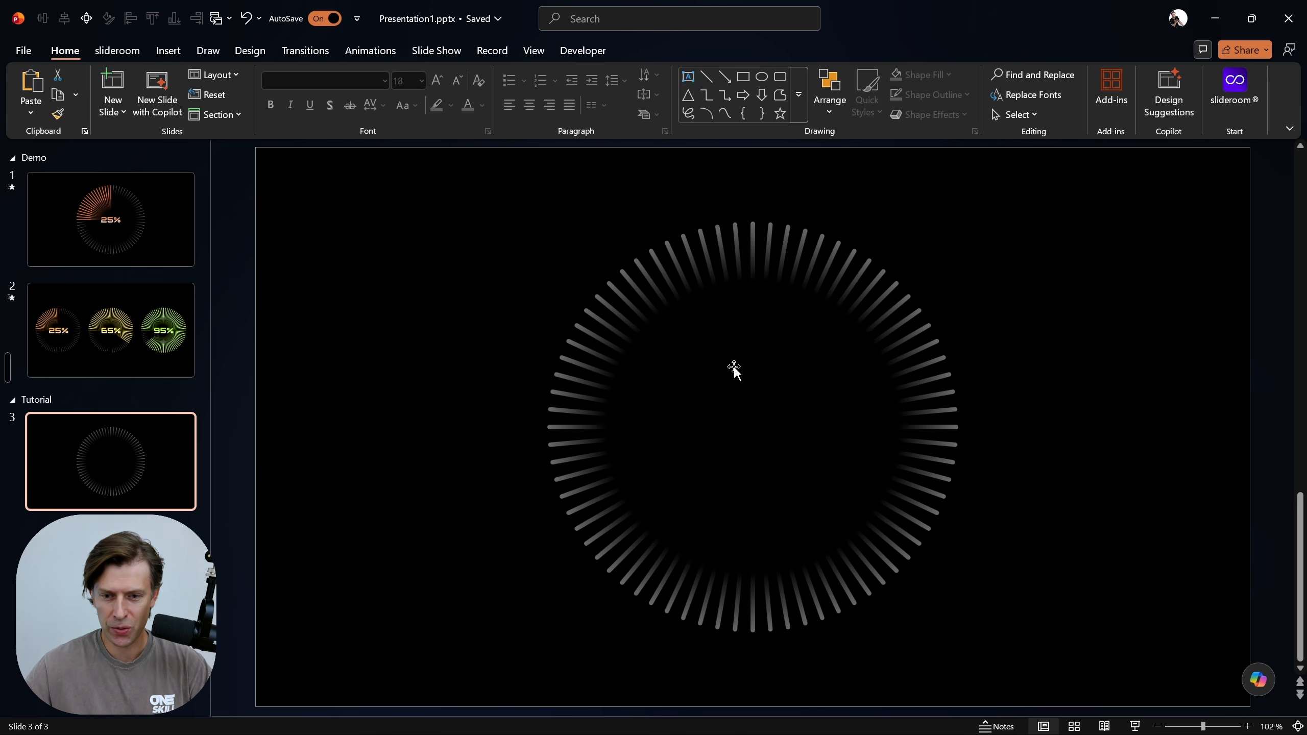
pyautogui.click(163, 211)
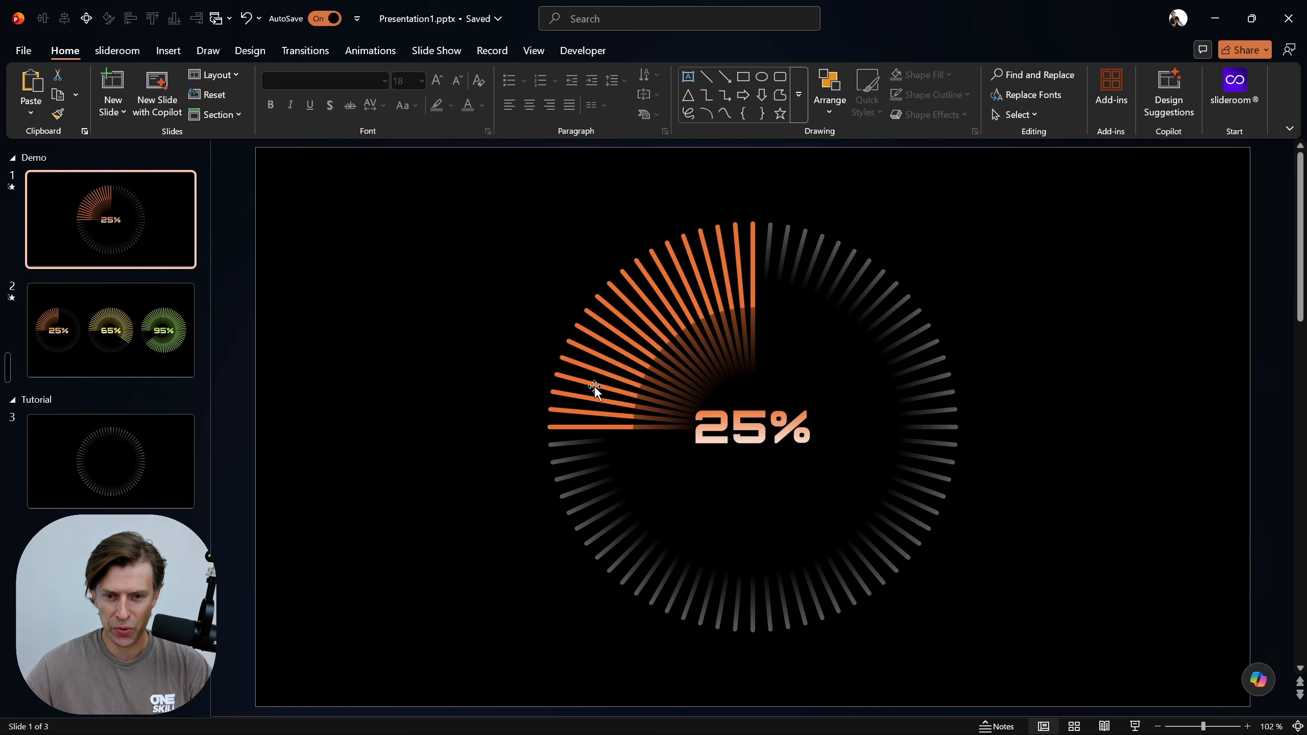
pyautogui.click(108, 454)
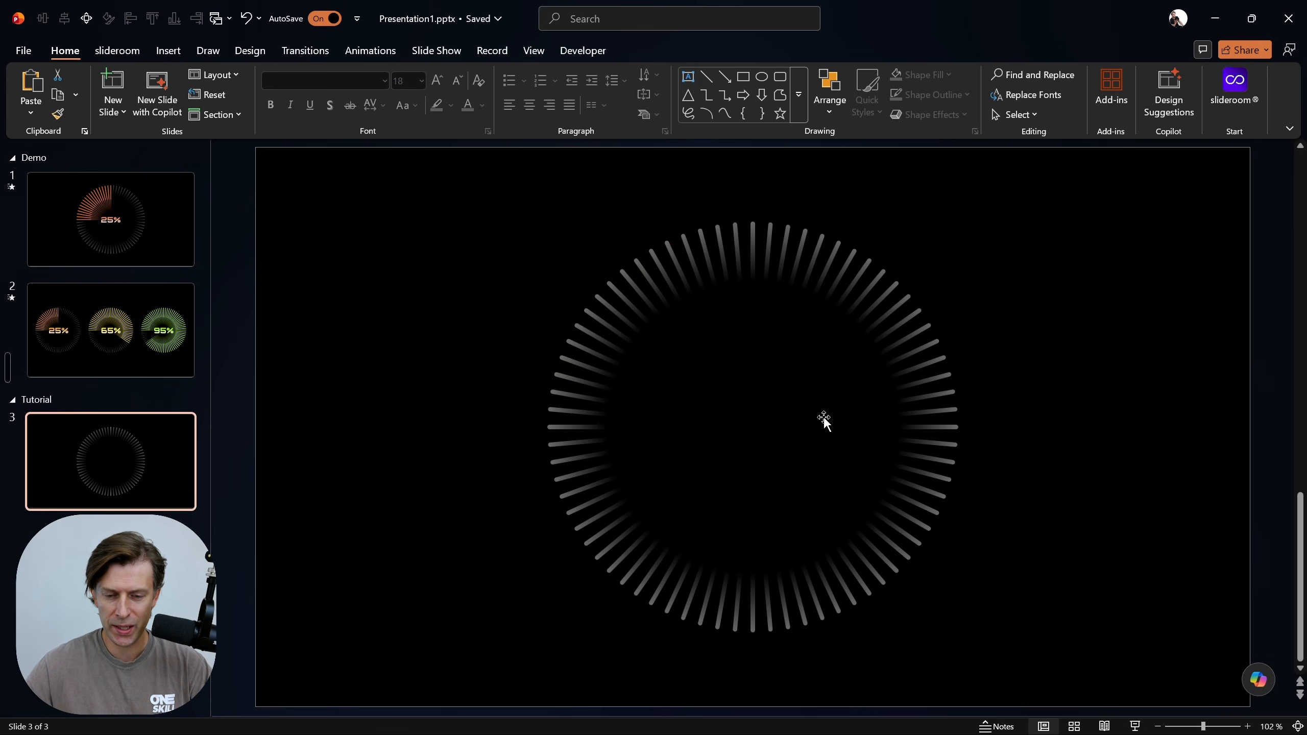
pyautogui.click(156, 53)
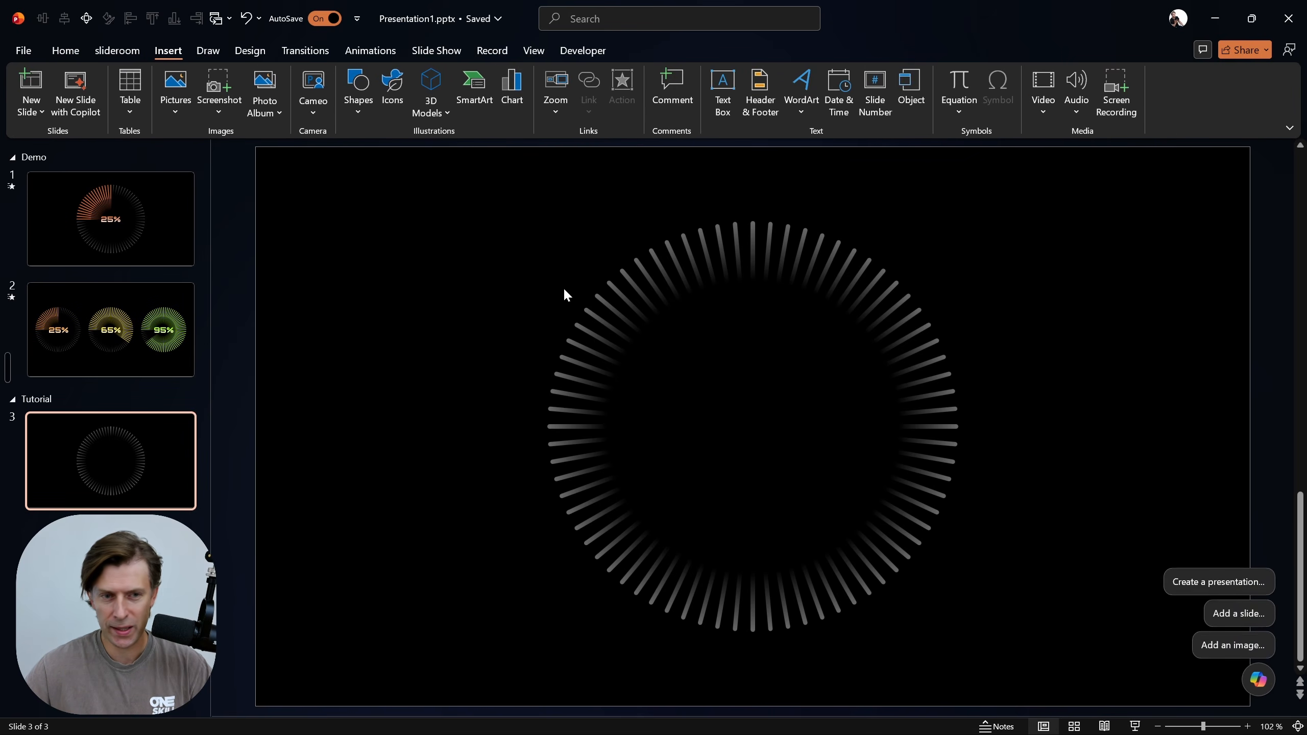
pyautogui.click(68, 53)
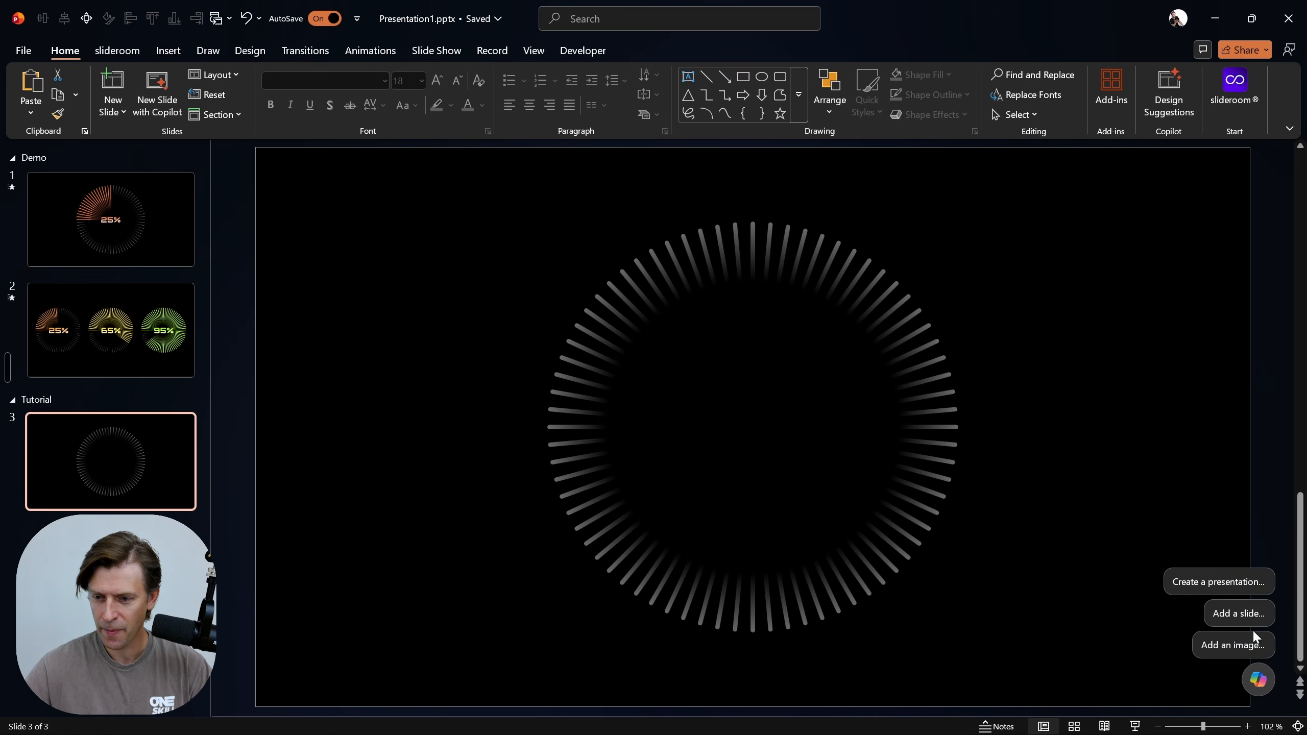
# Ask Copilot to insert a pie chart roughly the sunburst's size, with only one visible part set to 25% and filled with orange
pyautogui.click(1257, 679)
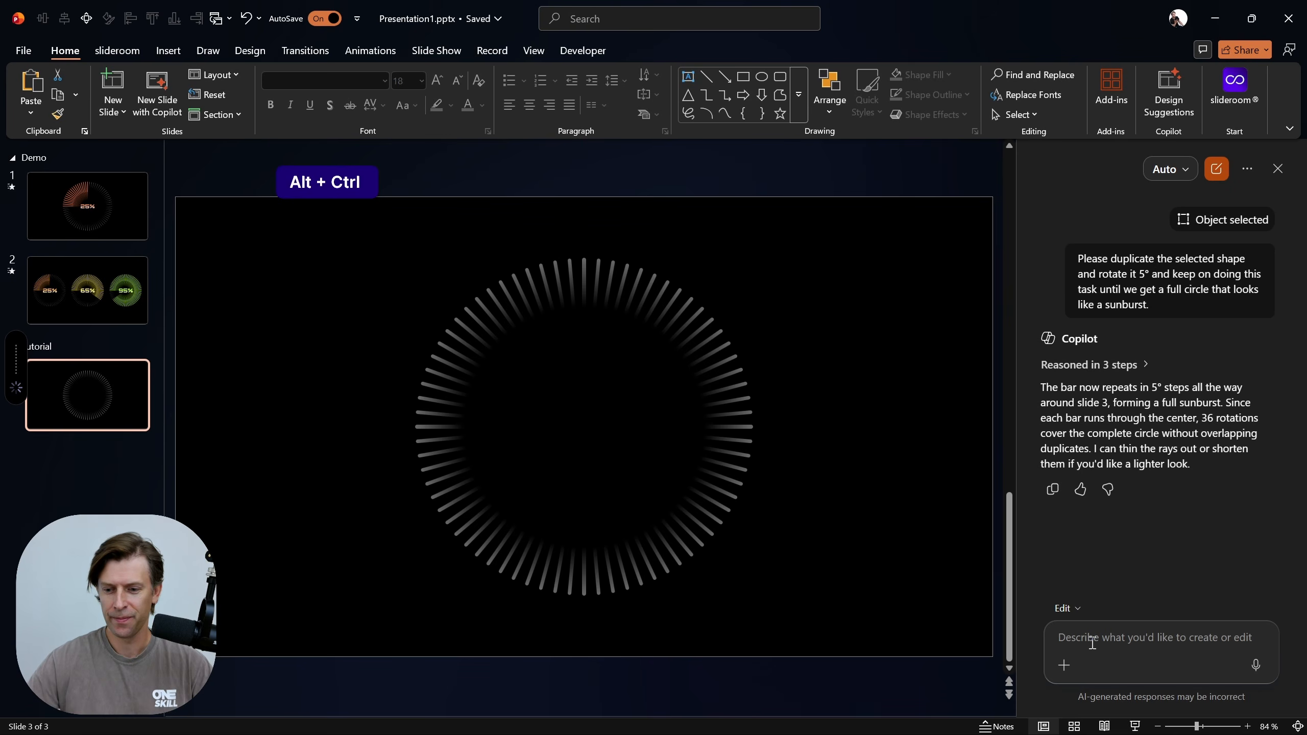
pyautogui.write('Insert a pie chart which is roughly the same size as this sunburst shape and keep only one visible part and set it to 25% and you can fill it with orange color.')
pyautogui.press('Return')
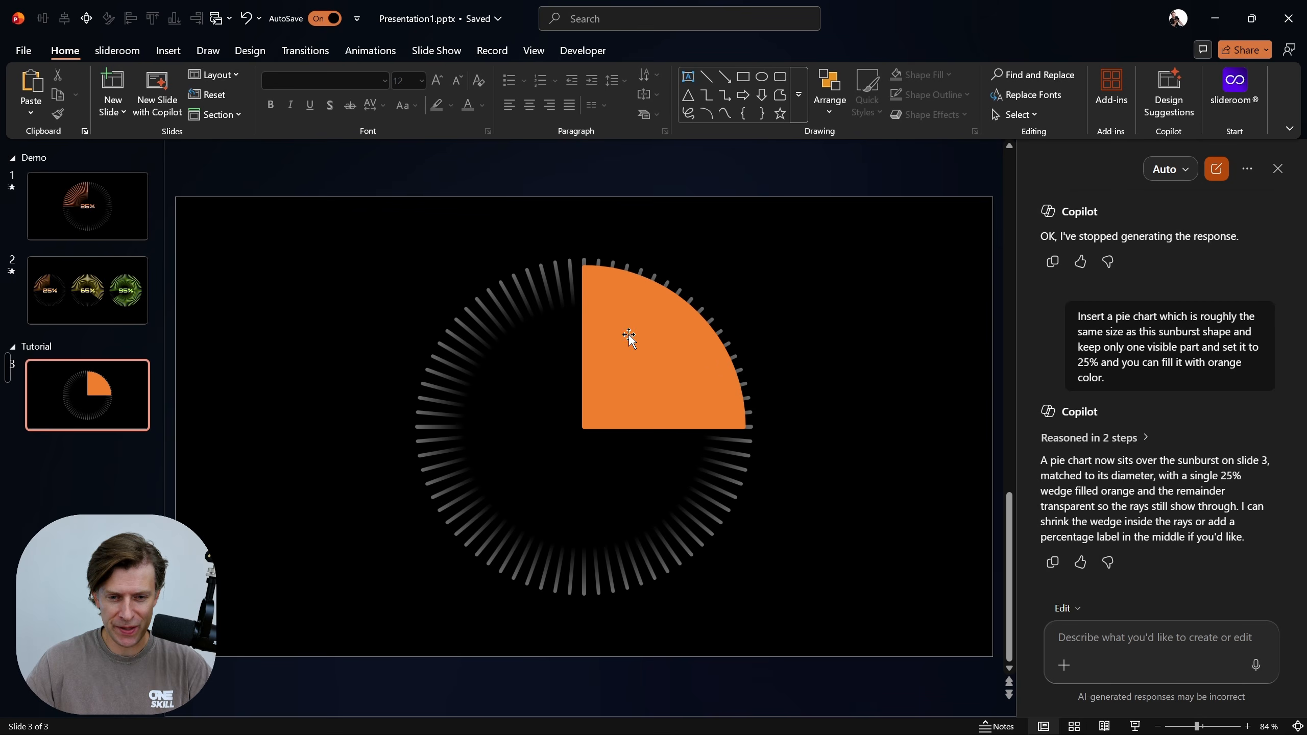
pyautogui.click(659, 350)
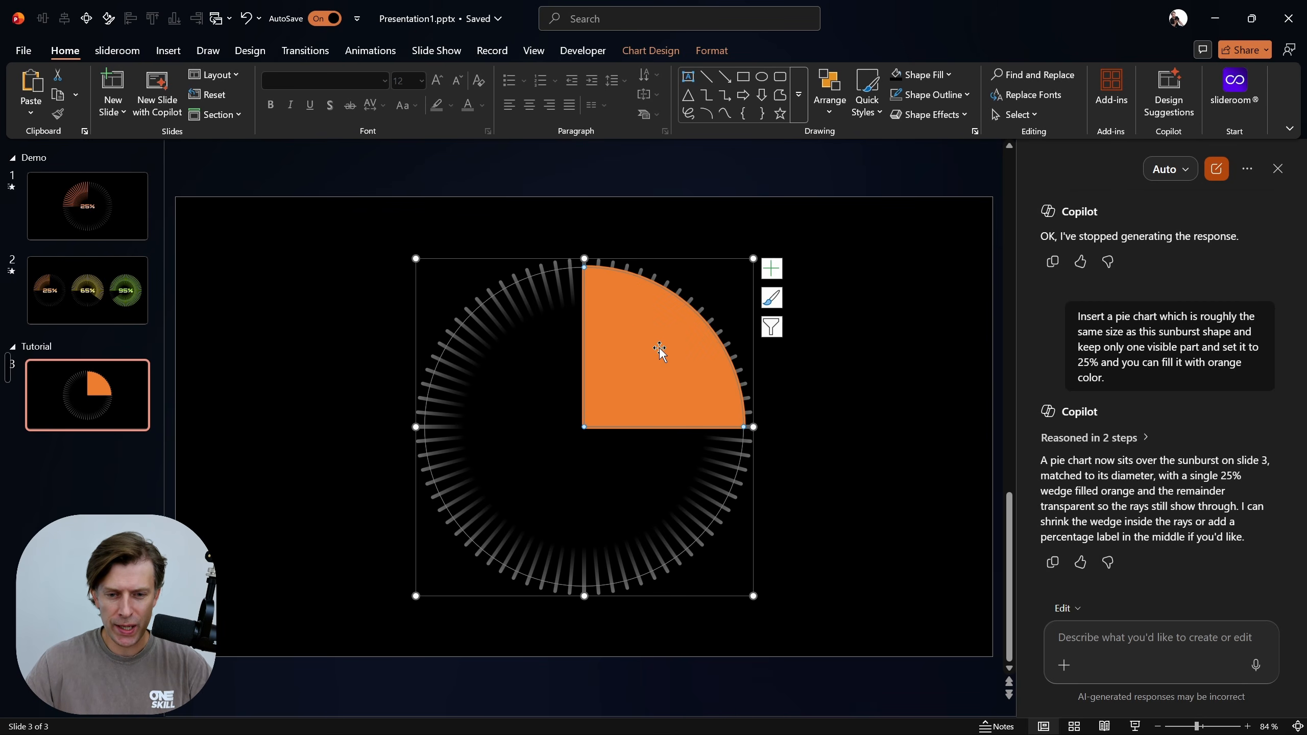
pyautogui.click(727, 223)
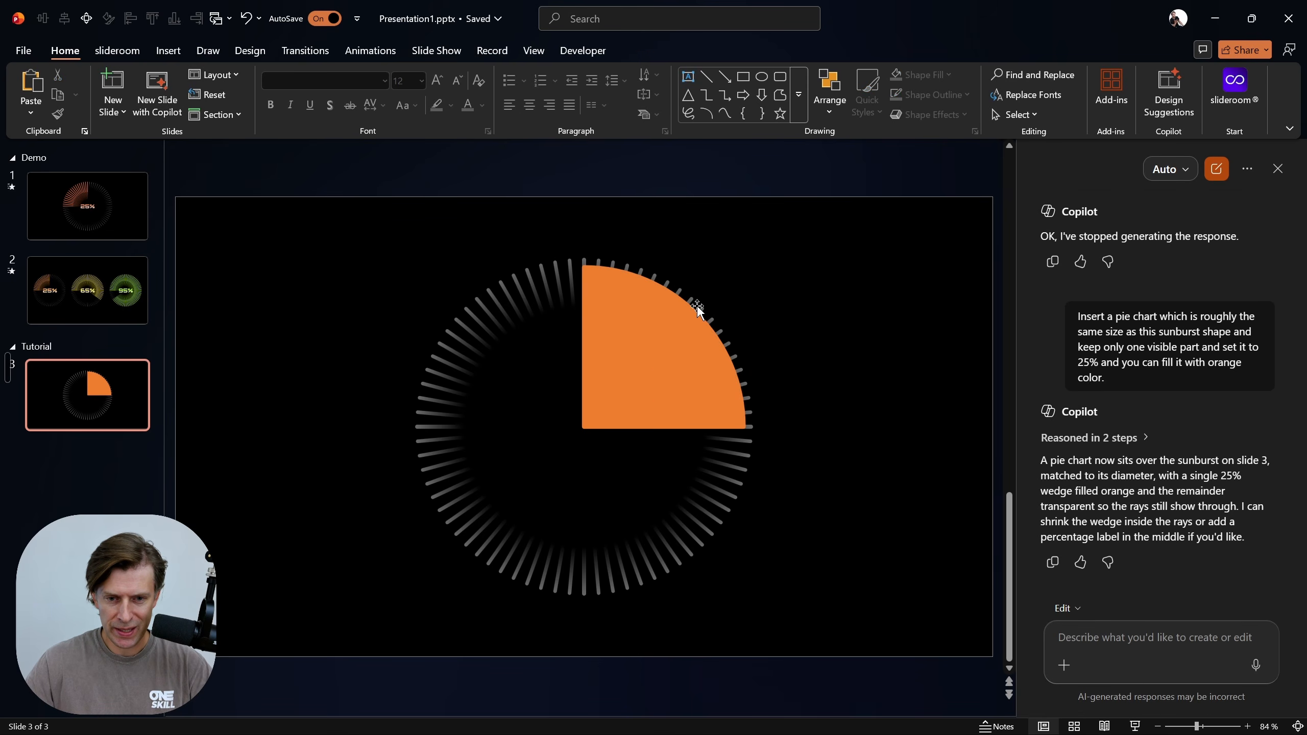
# Enlarge the pie chart proportionally until it slightly exceeds the sunburst, keeping it centered horizontally and vertically on the slide
pyautogui.click(627, 368)
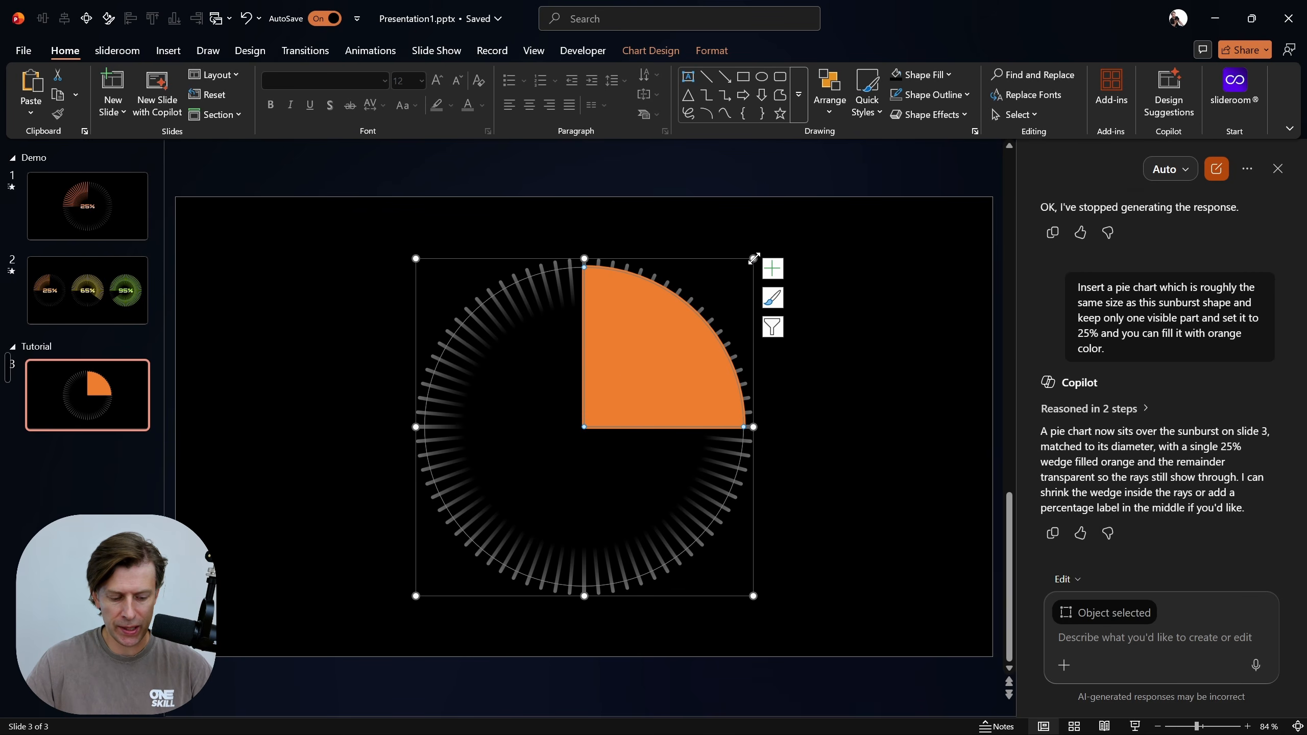
pyautogui.moveTo(753, 258); pyautogui.dragTo(857, 258)
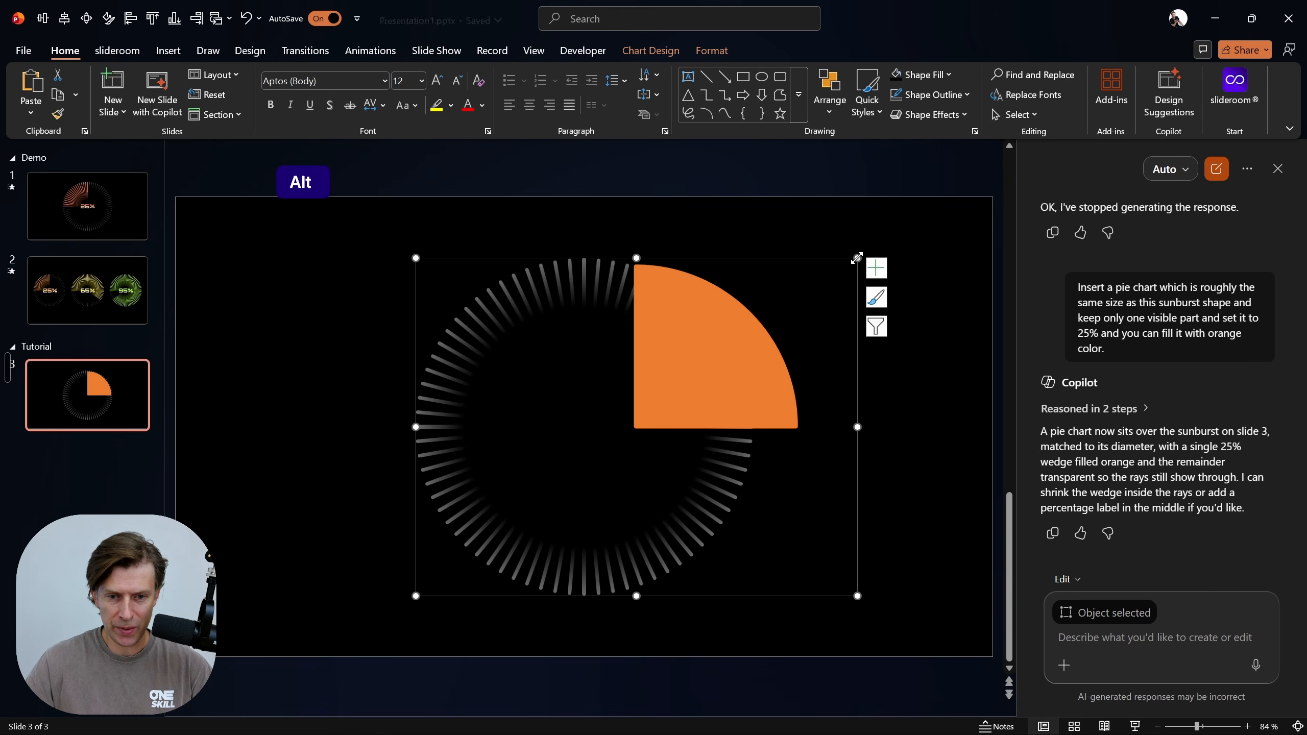
pyautogui.hotkey('ctrl', 'z')
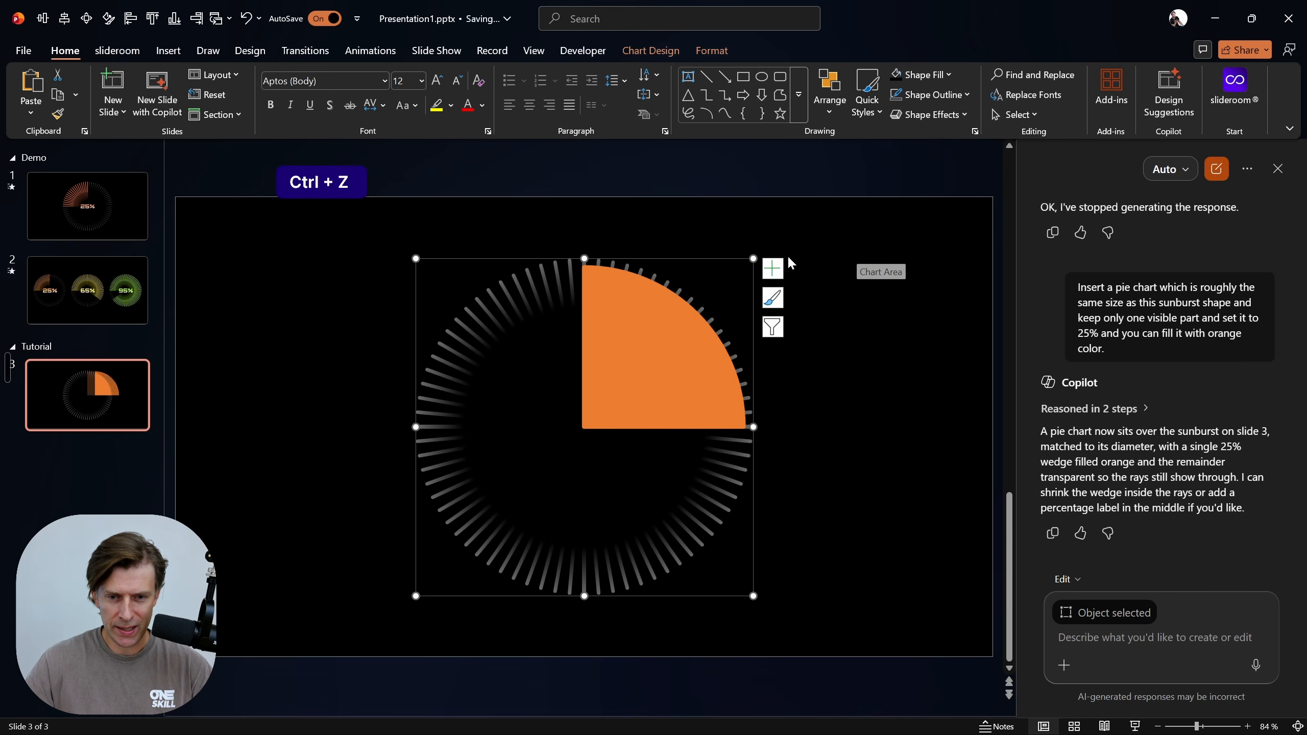
pyautogui.moveTo(753, 258)
pyautogui.mouseDown()
pyautogui.moveTo(778, 234)
pyautogui.moveTo(766, 247)
pyautogui.mouseUp()
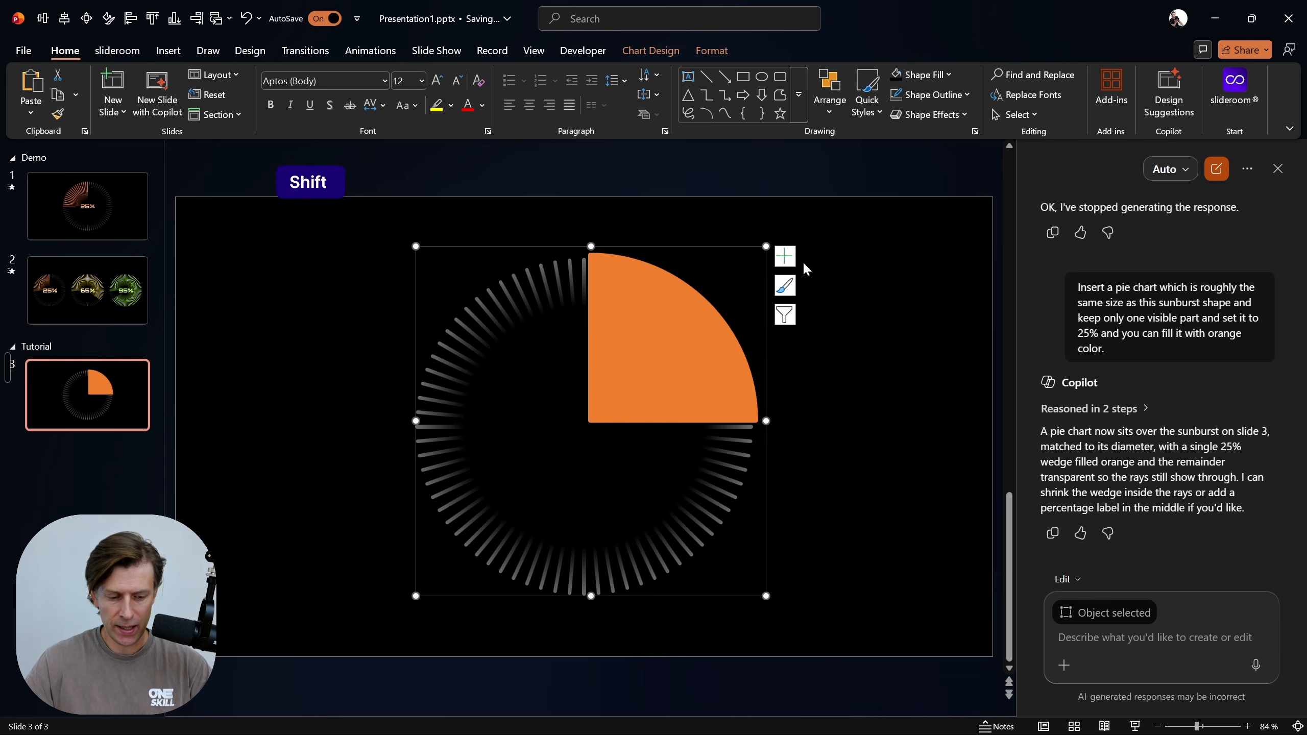
pyautogui.hotkey('alt', '1')
pyautogui.hotkey('alt', '2')
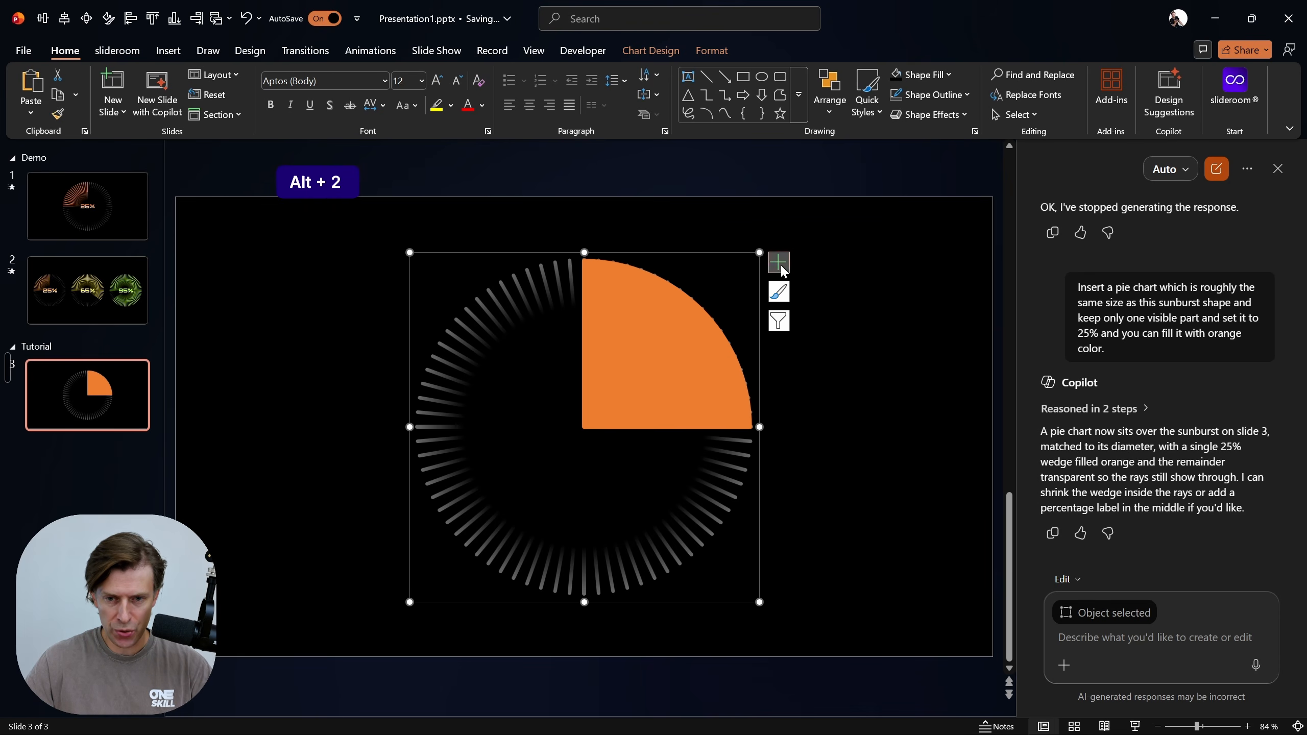
pyautogui.moveTo(760, 252); pyautogui.dragTo(772, 240)
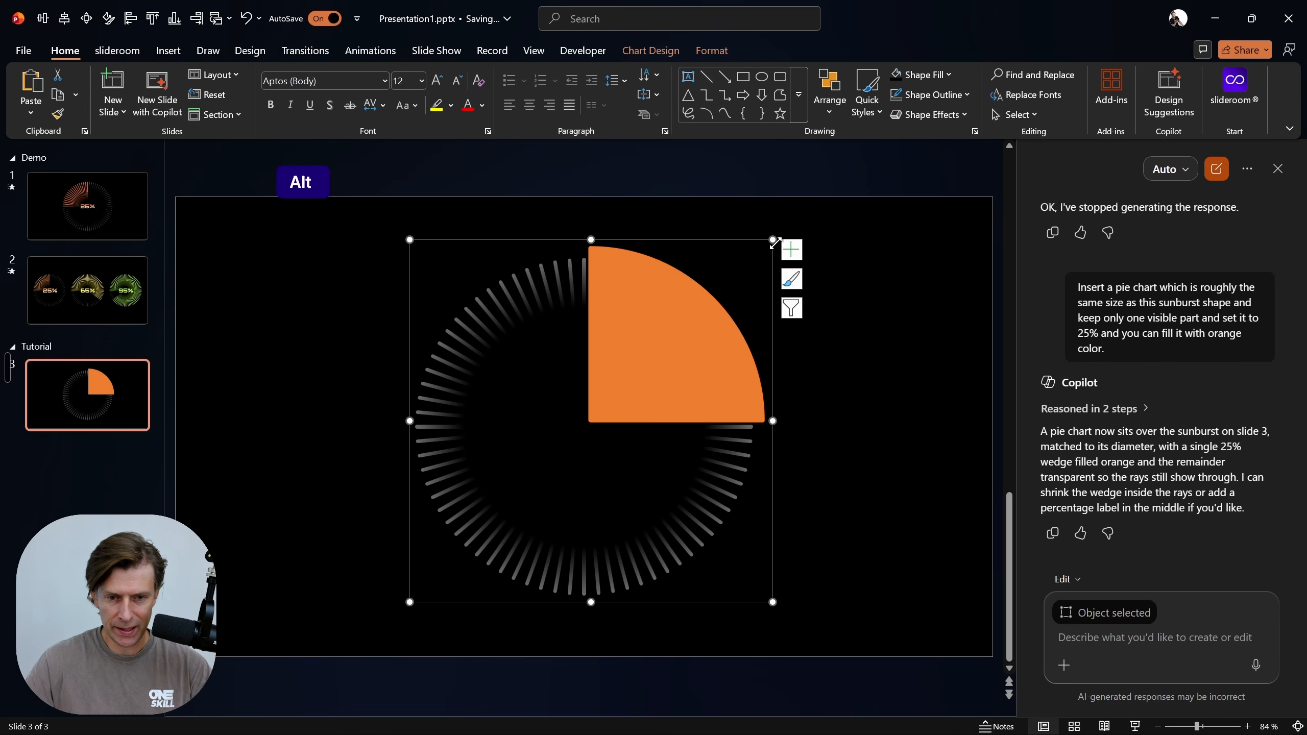
pyautogui.hotkey('alt', '2')
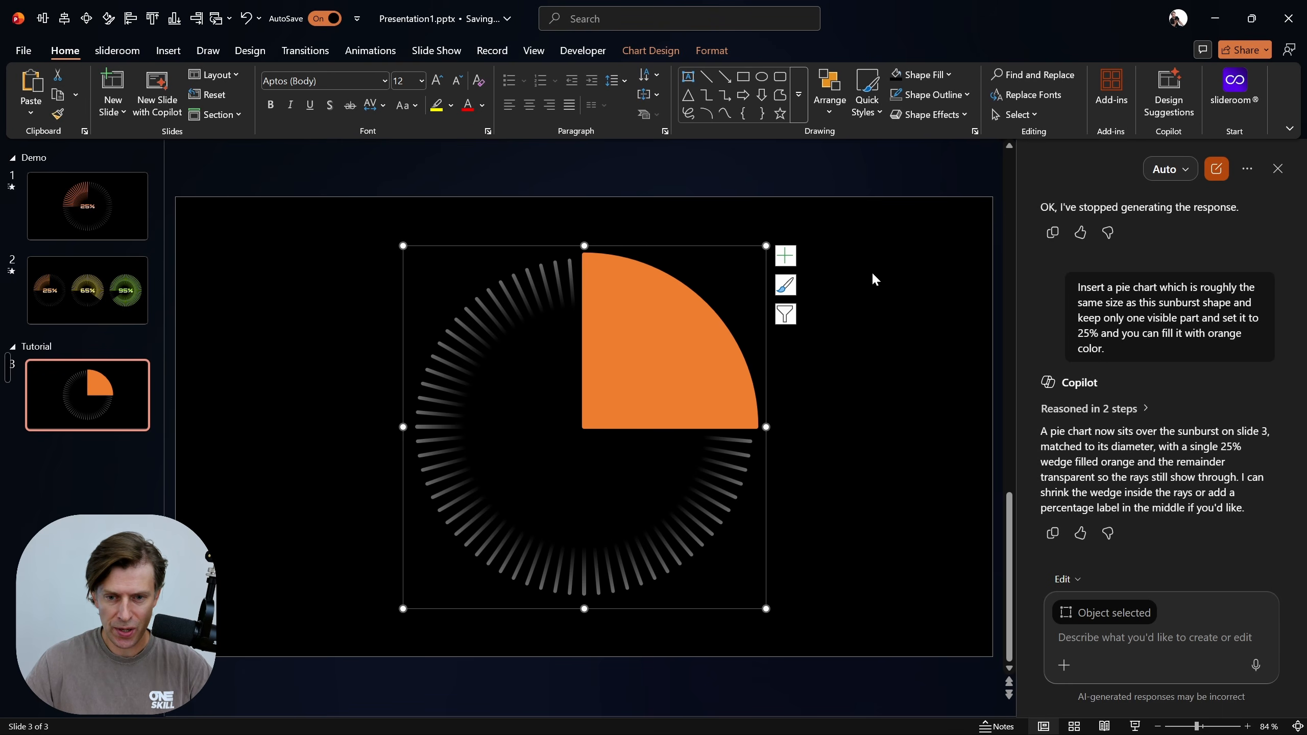
# Close Copilot and keep the pie series selected
pyautogui.click(872, 271)
pyautogui.click(687, 332)
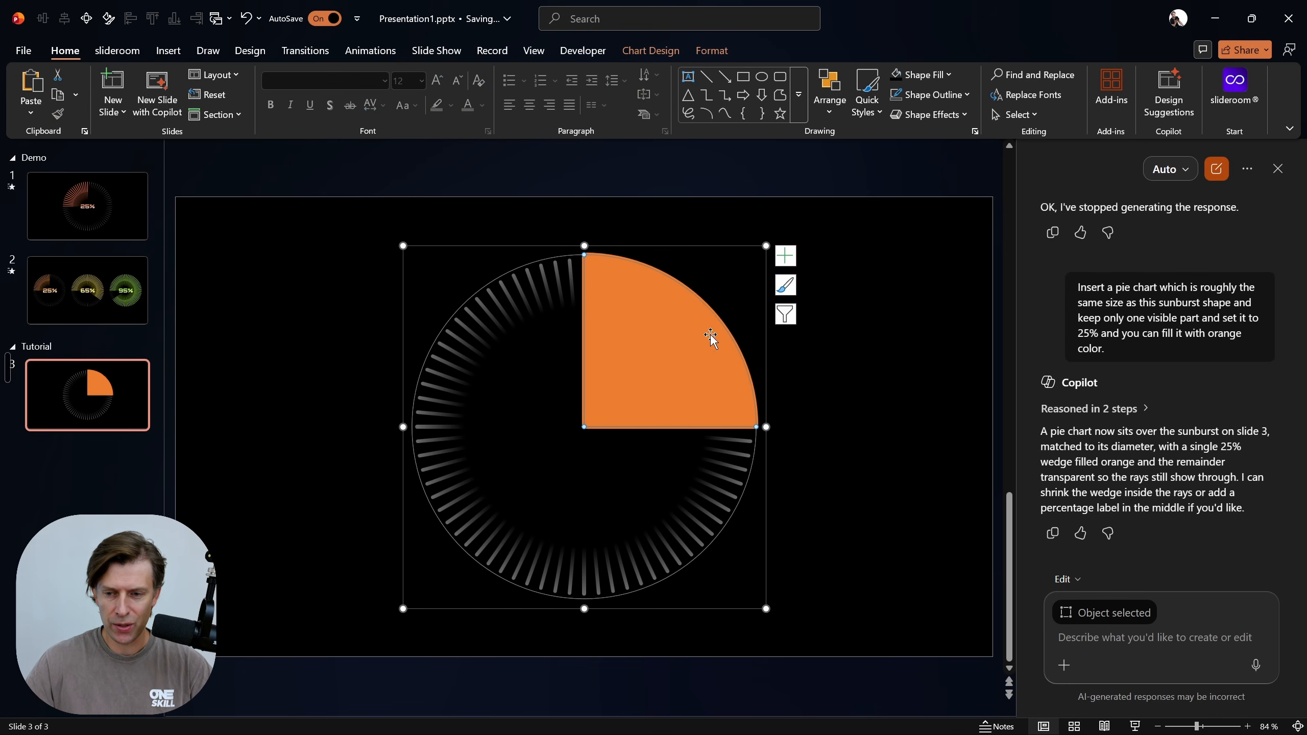
pyautogui.click(1280, 174)
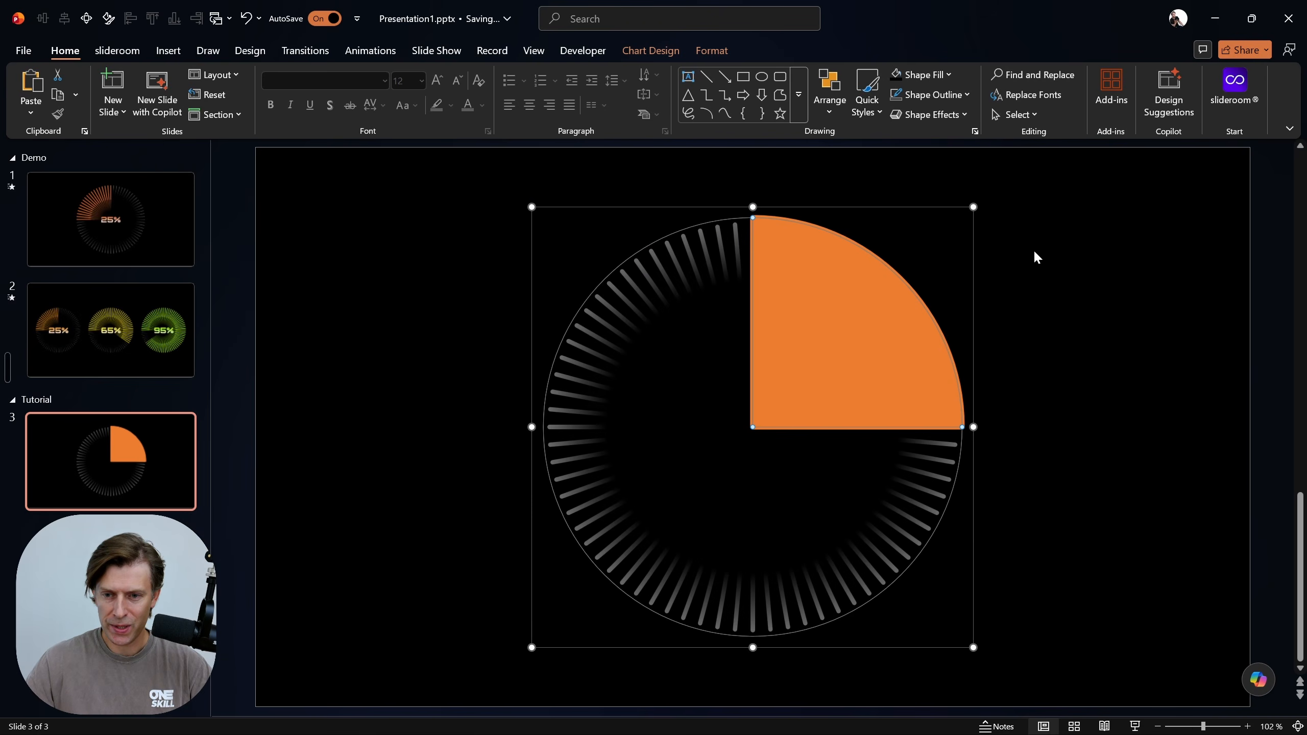
# Set the pie series' angle of first slice to 270° and close the series formatting options
pyautogui.click(995, 281)
pyautogui.click(871, 315)
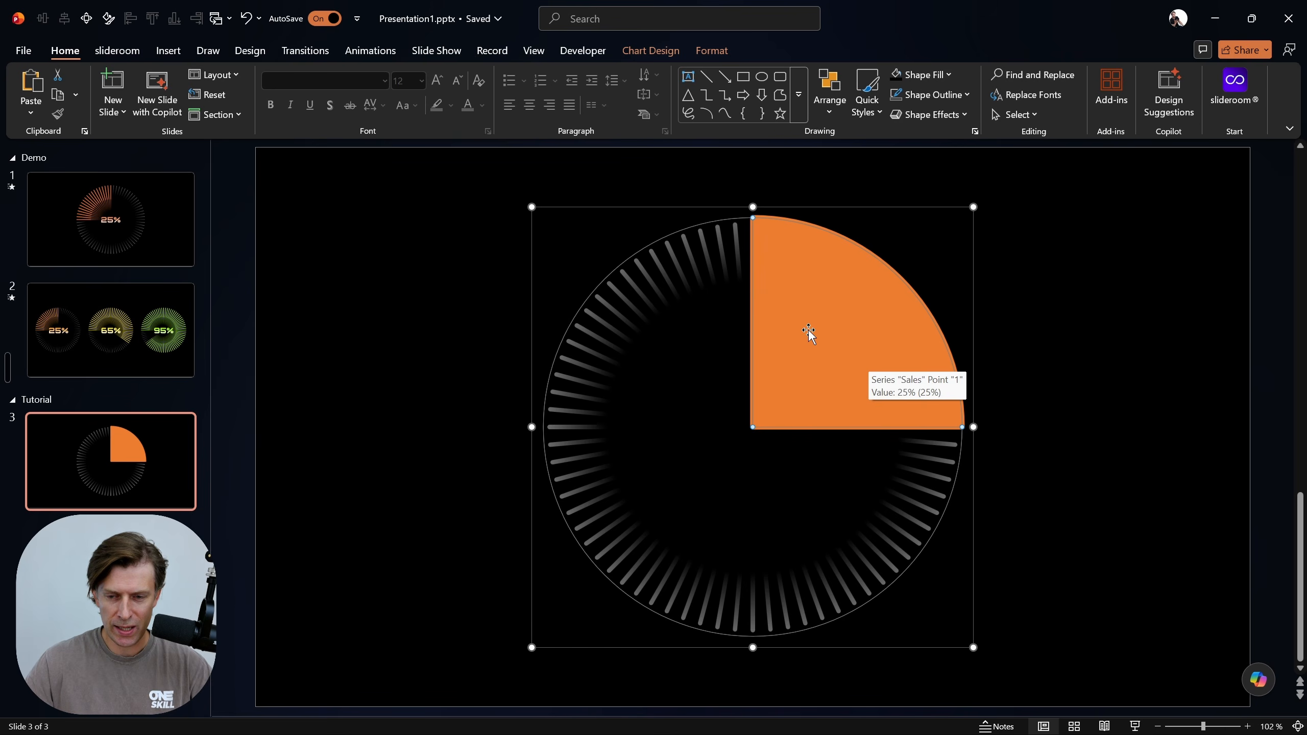
pyautogui.click(1041, 274)
pyautogui.click(826, 316)
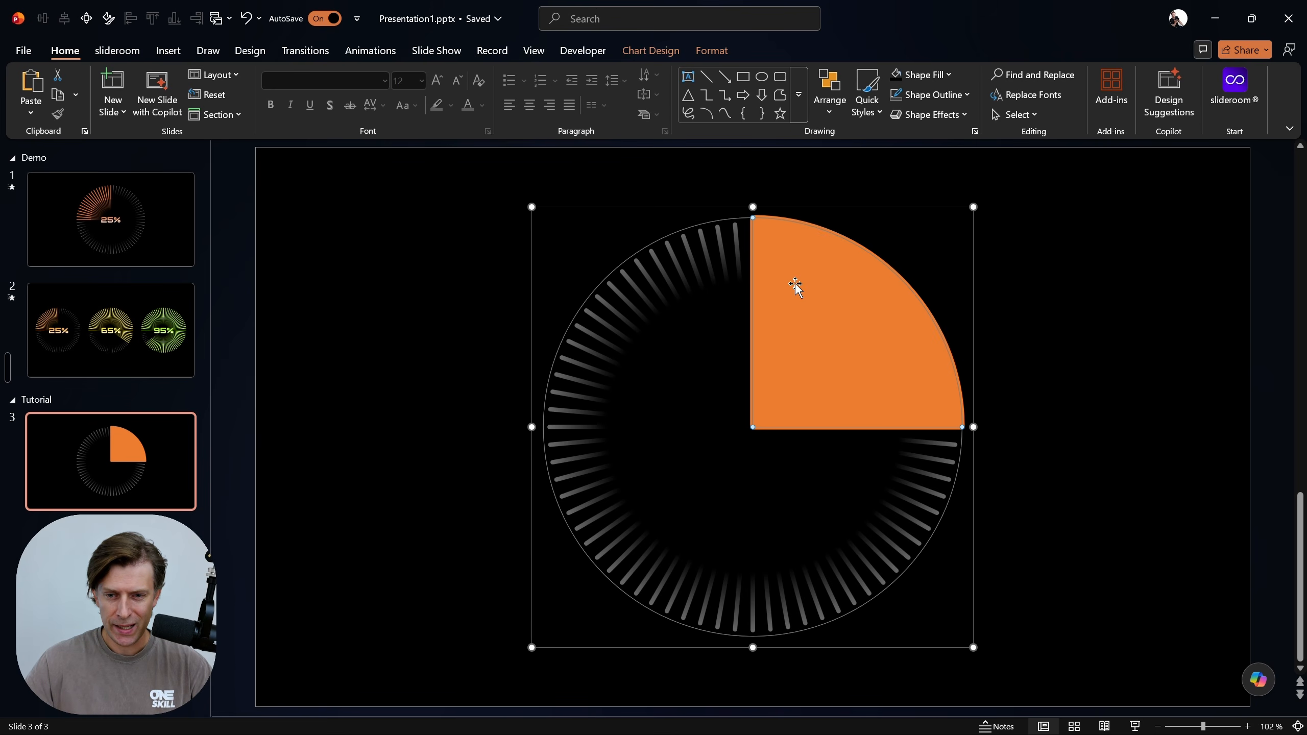
pyautogui.hotkey('alt', '4')
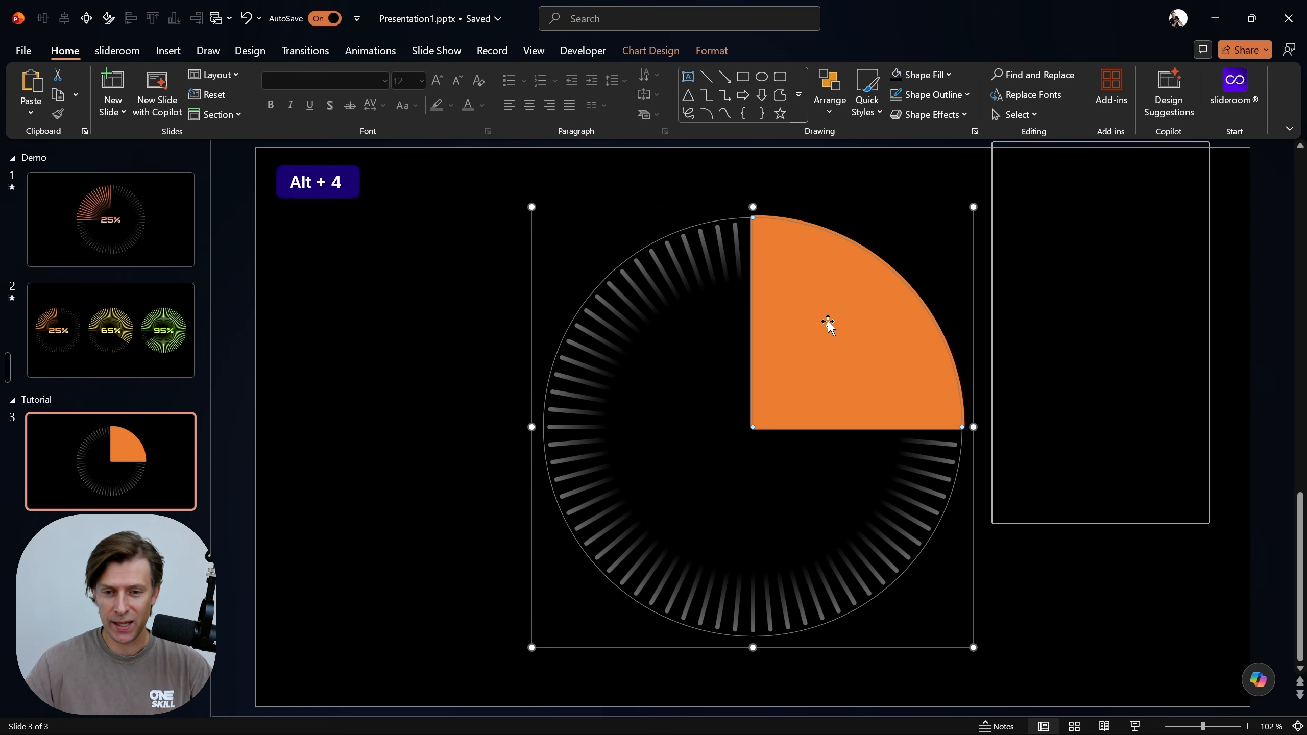
pyautogui.moveTo(1104, 154); pyautogui.dragTo(1102, 210)
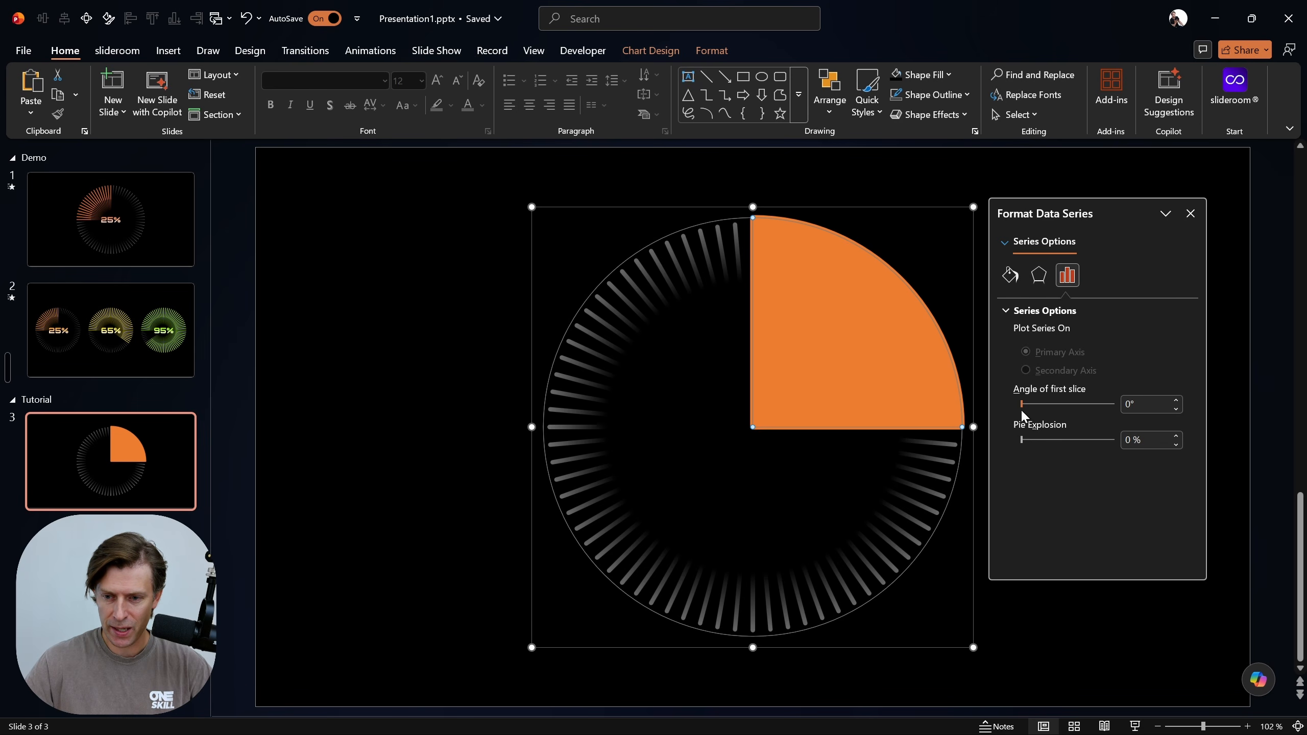
pyautogui.moveTo(1020, 404); pyautogui.dragTo(1072, 405)
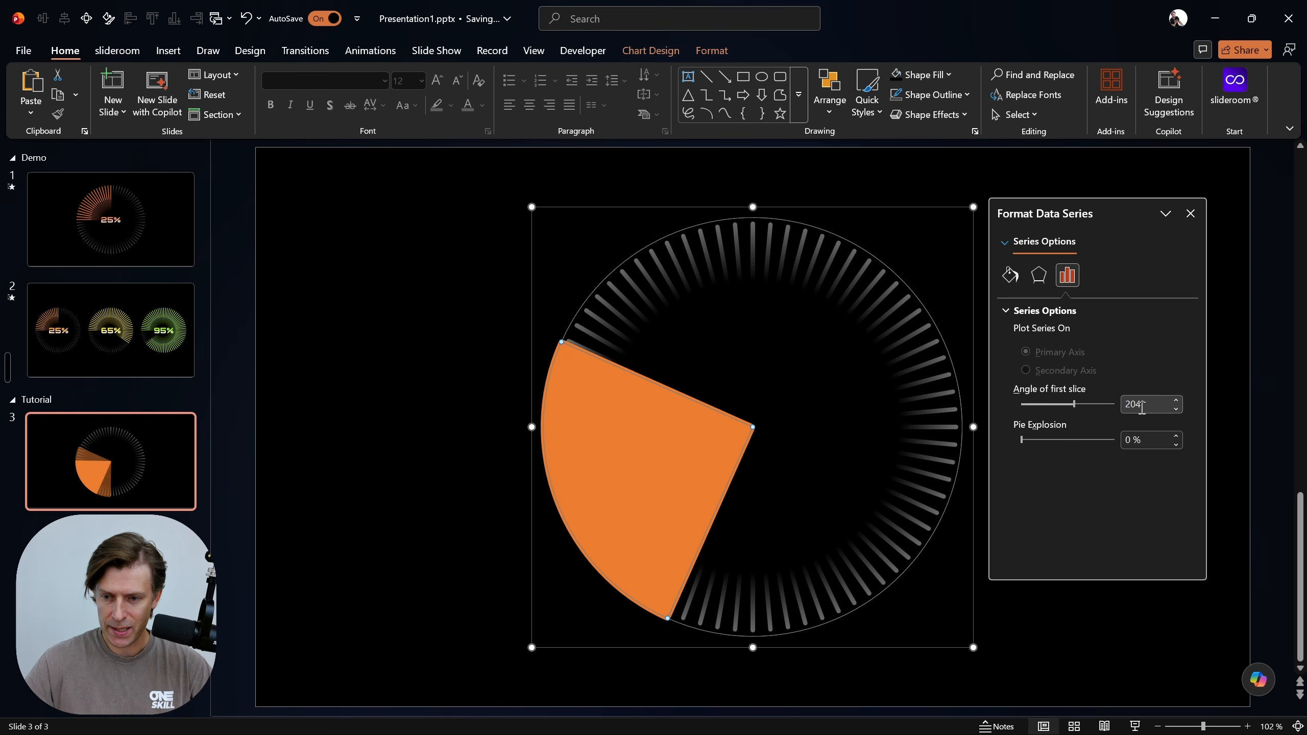
pyautogui.doubleClick(1129, 405)
pyautogui.write('2')
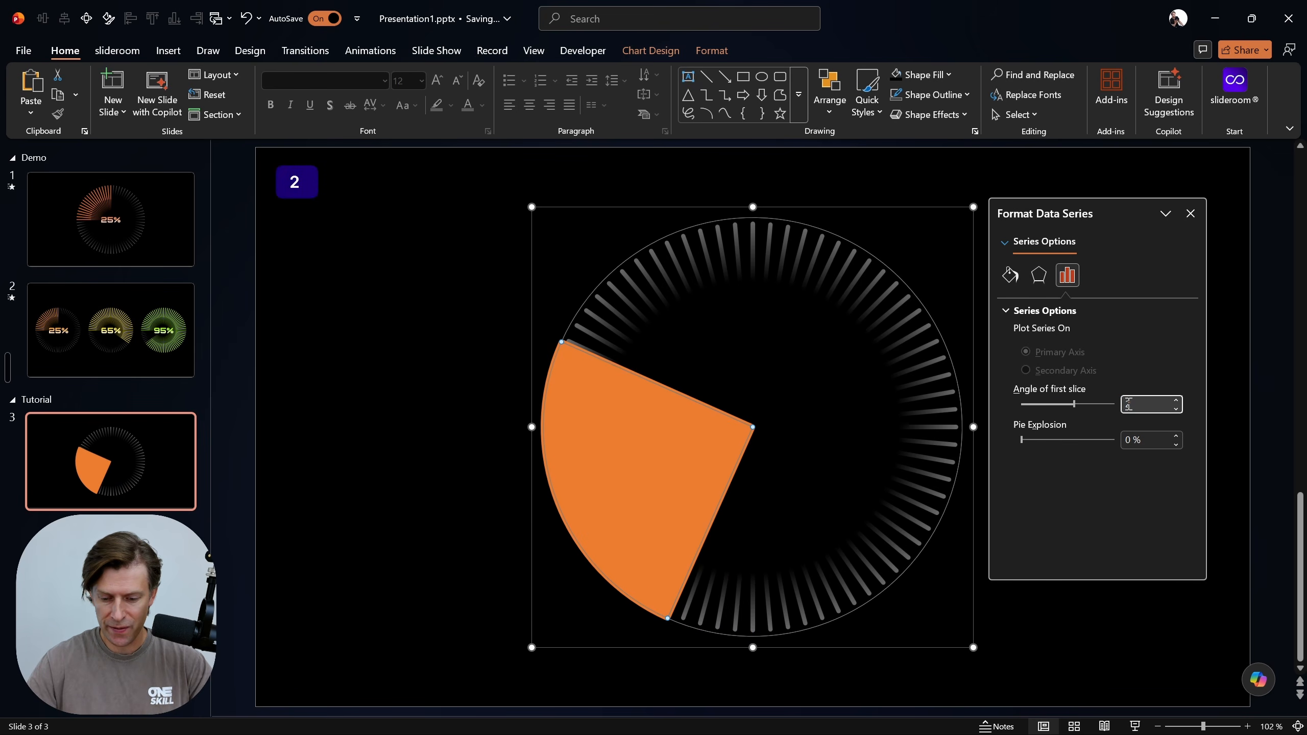
pyautogui.write('70')
pyautogui.press('Return')
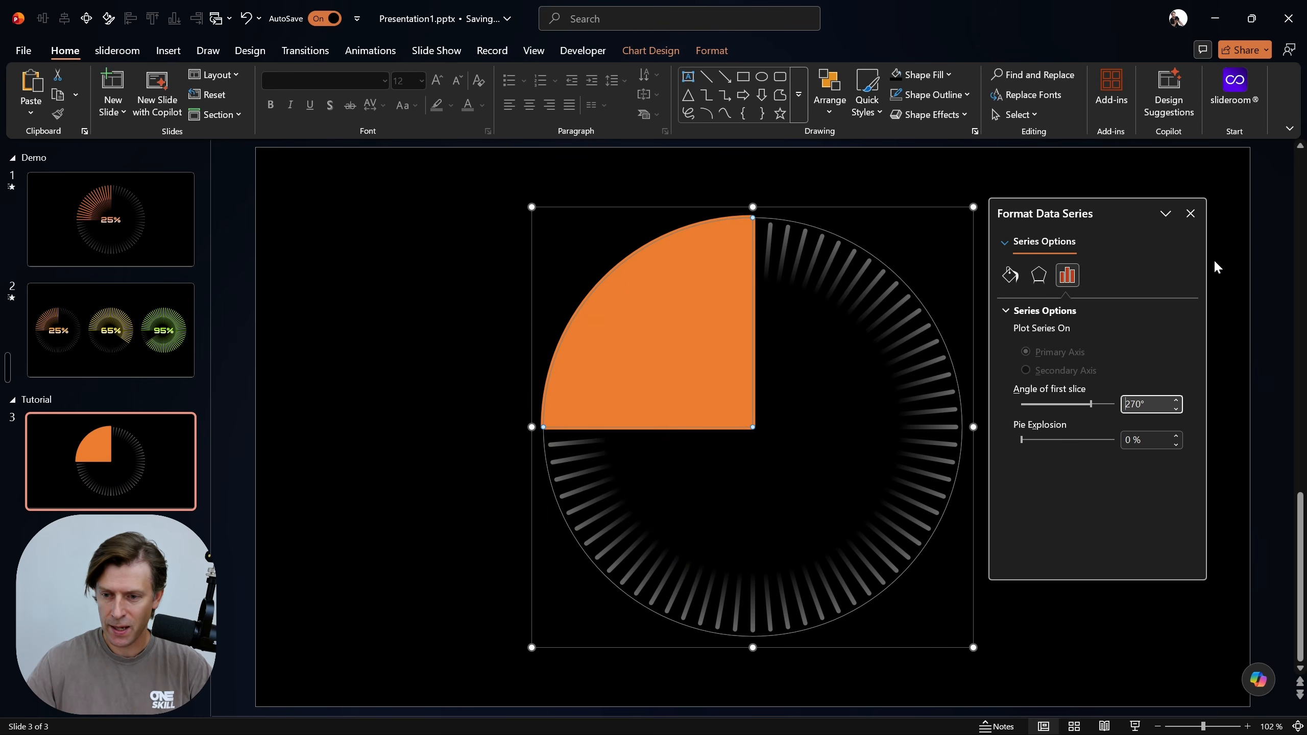
pyautogui.click(1191, 213)
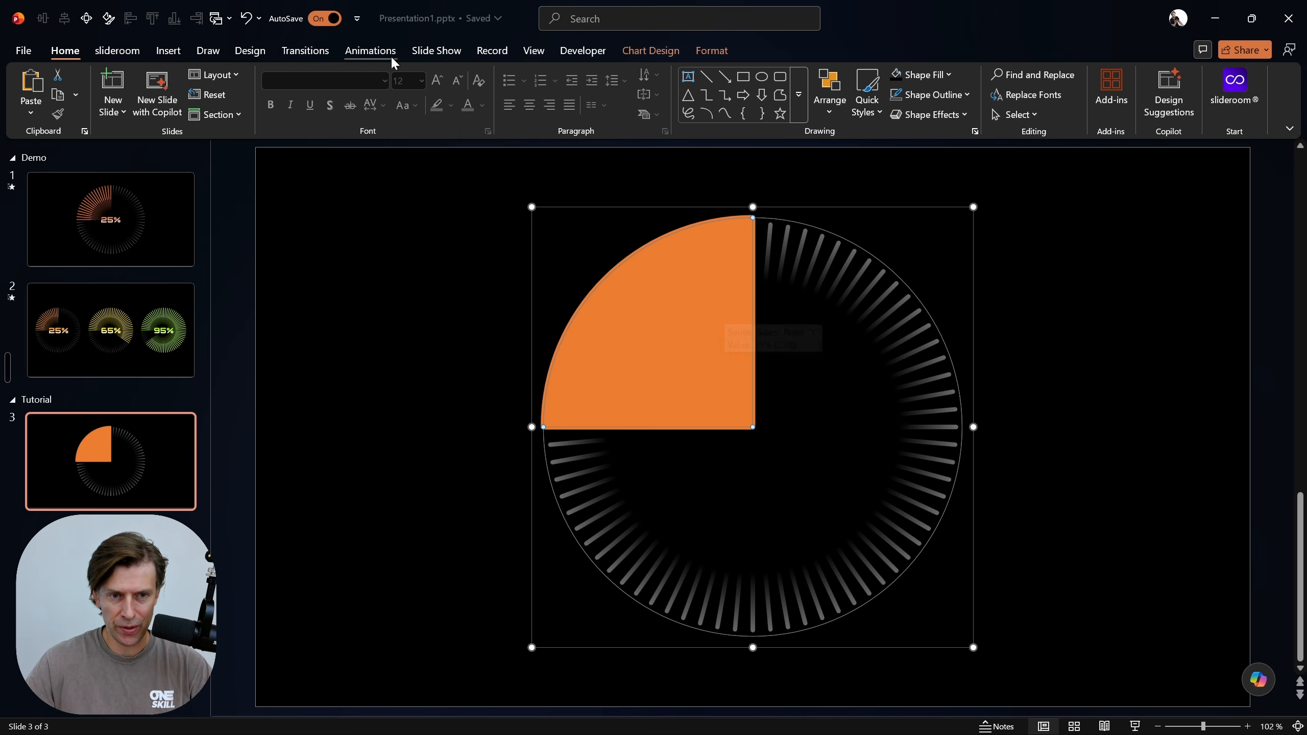
# Add a Spin emphasis animation to the pie chart
pyautogui.click(374, 51)
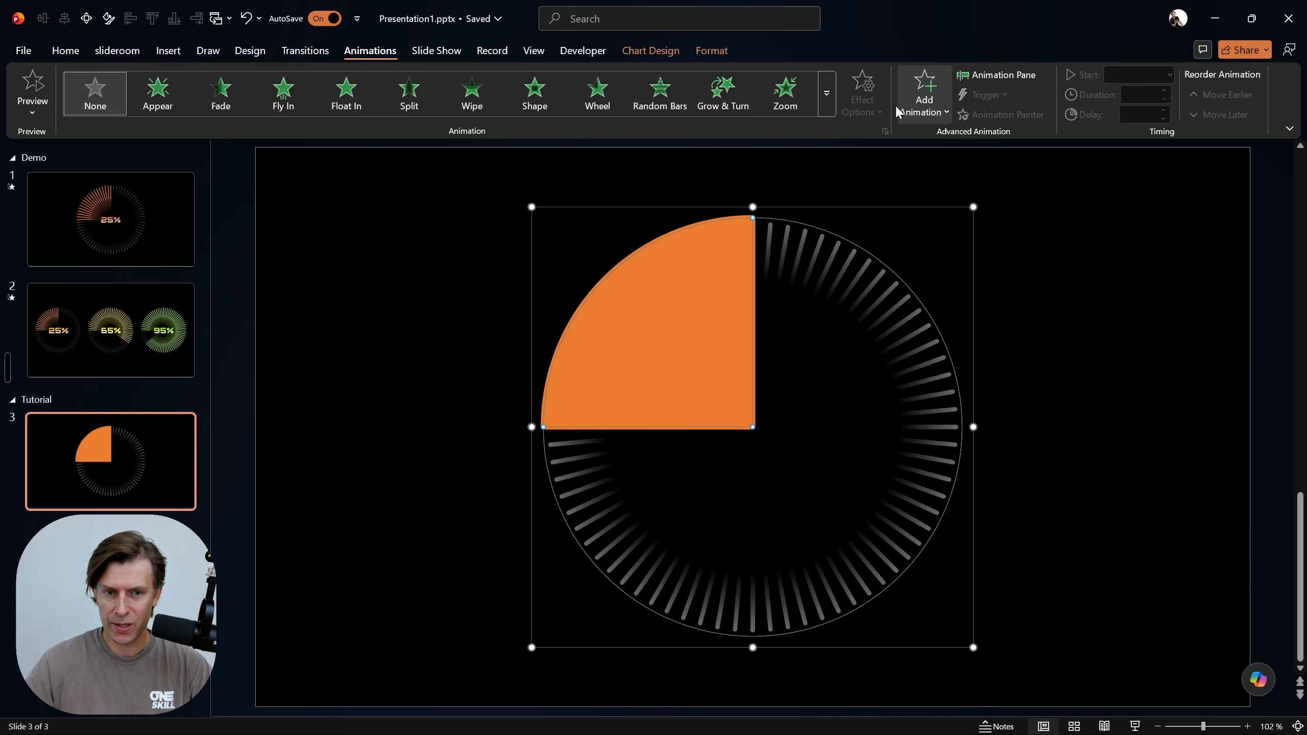
pyautogui.click(932, 115)
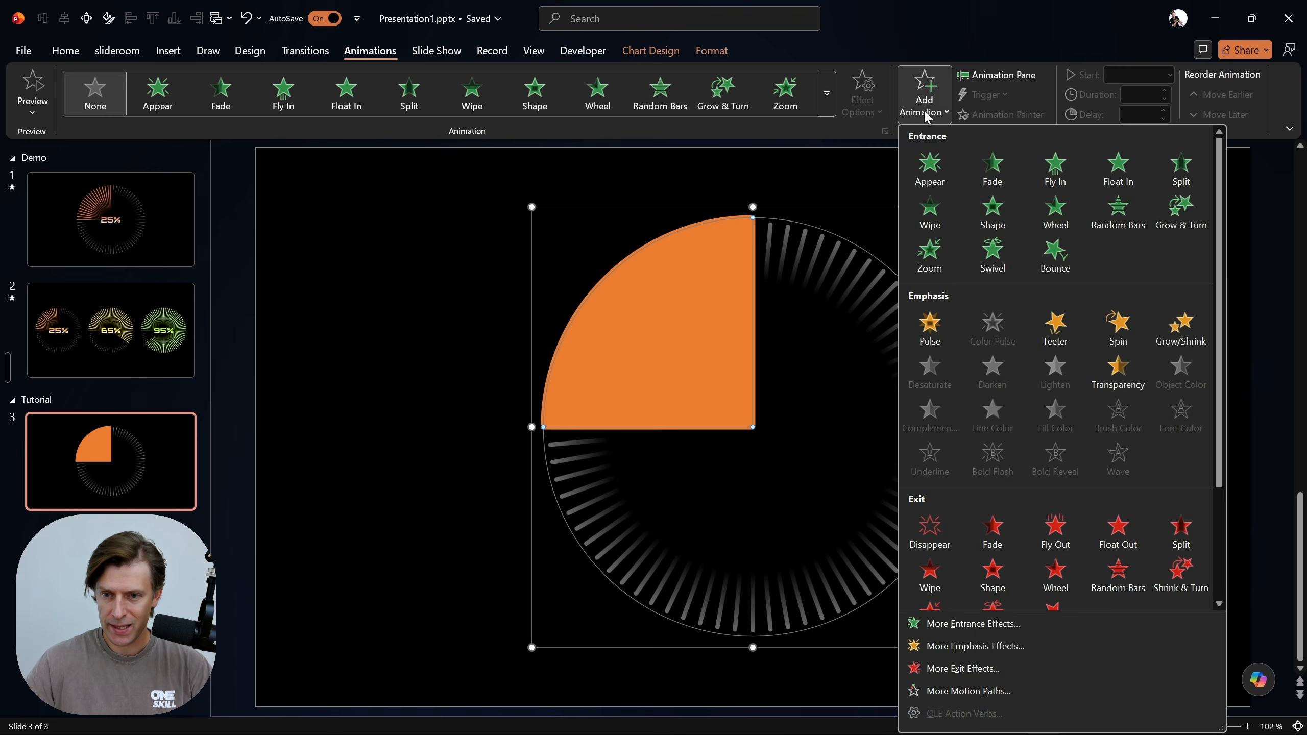
pyautogui.click(1117, 332)
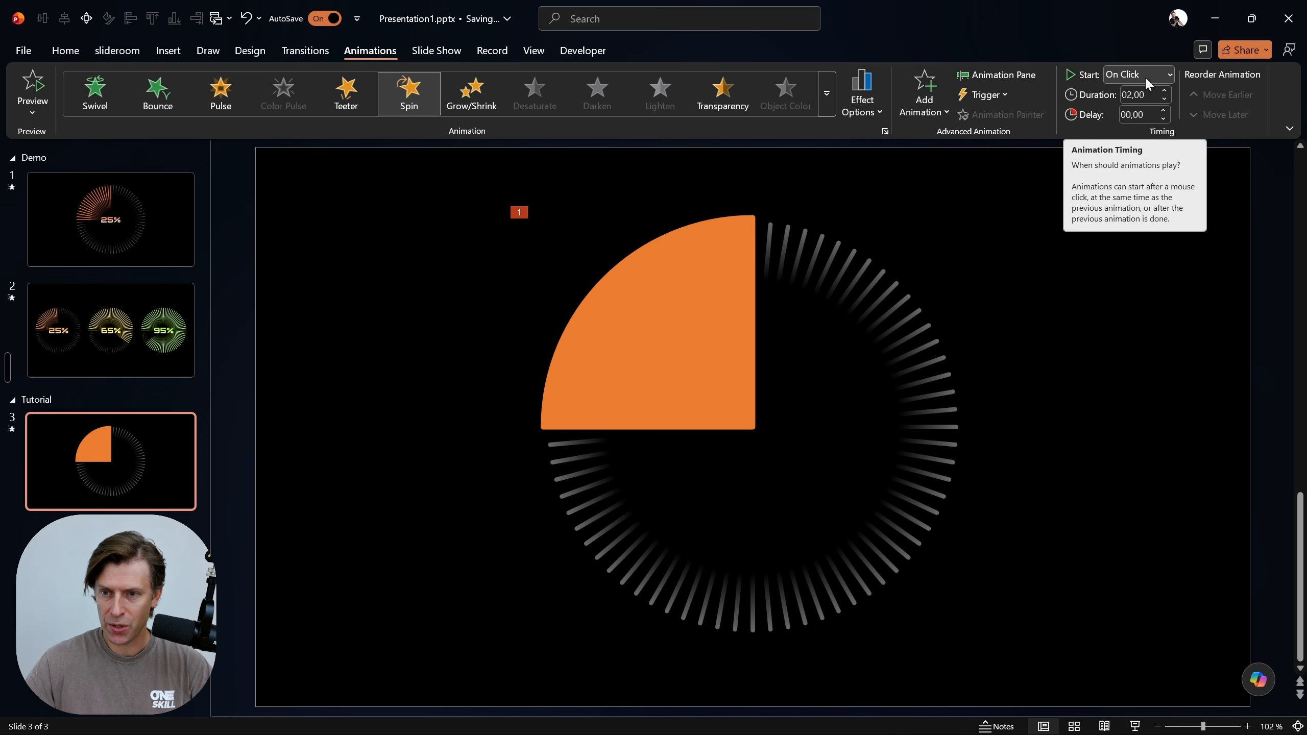
# Show the Animation Pane beside the chart and widen it
pyautogui.click(1003, 75)
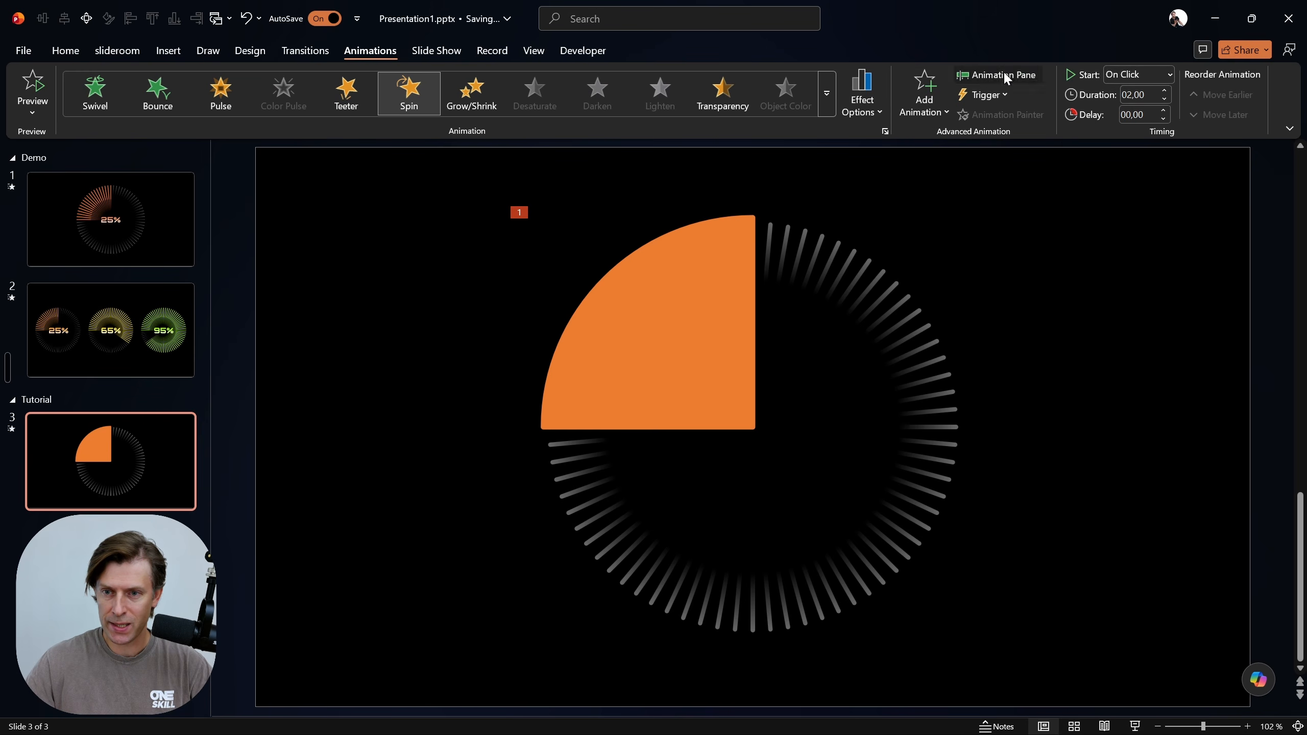
pyautogui.moveTo(915, 238); pyautogui.dragTo(1073, 202)
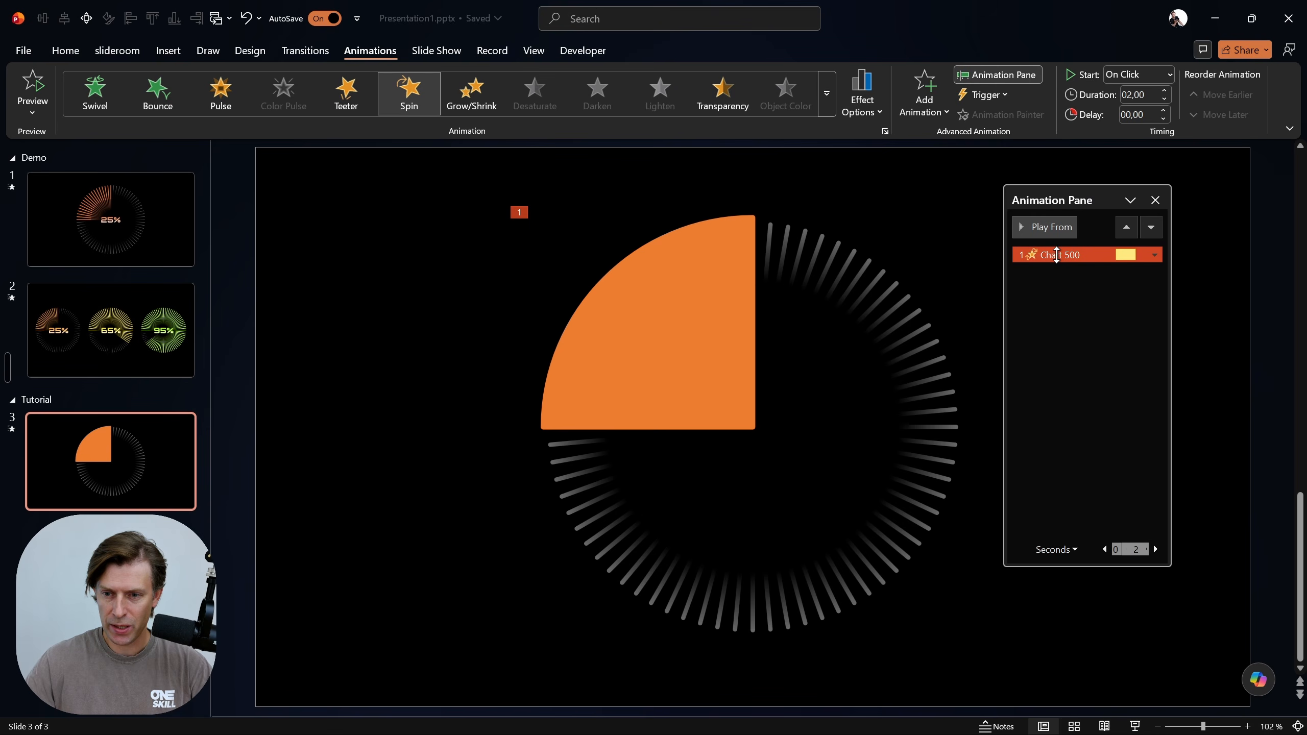
pyautogui.moveTo(1167, 285); pyautogui.dragTo(1197, 285)
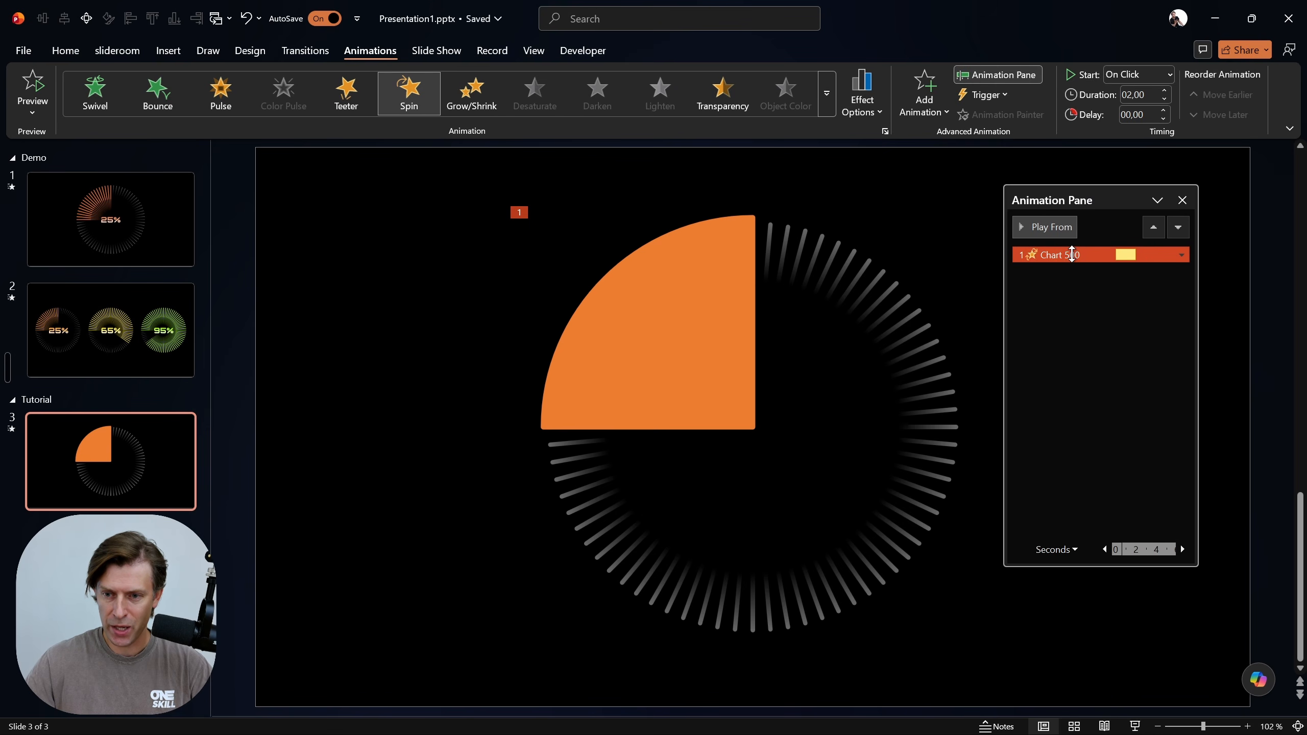
pyautogui.doubleClick(1074, 255)
pyautogui.moveTo(669, 202); pyautogui.dragTo(432, 208)
pyautogui.moveTo(365, 324); pyautogui.dragTo(432, 335)
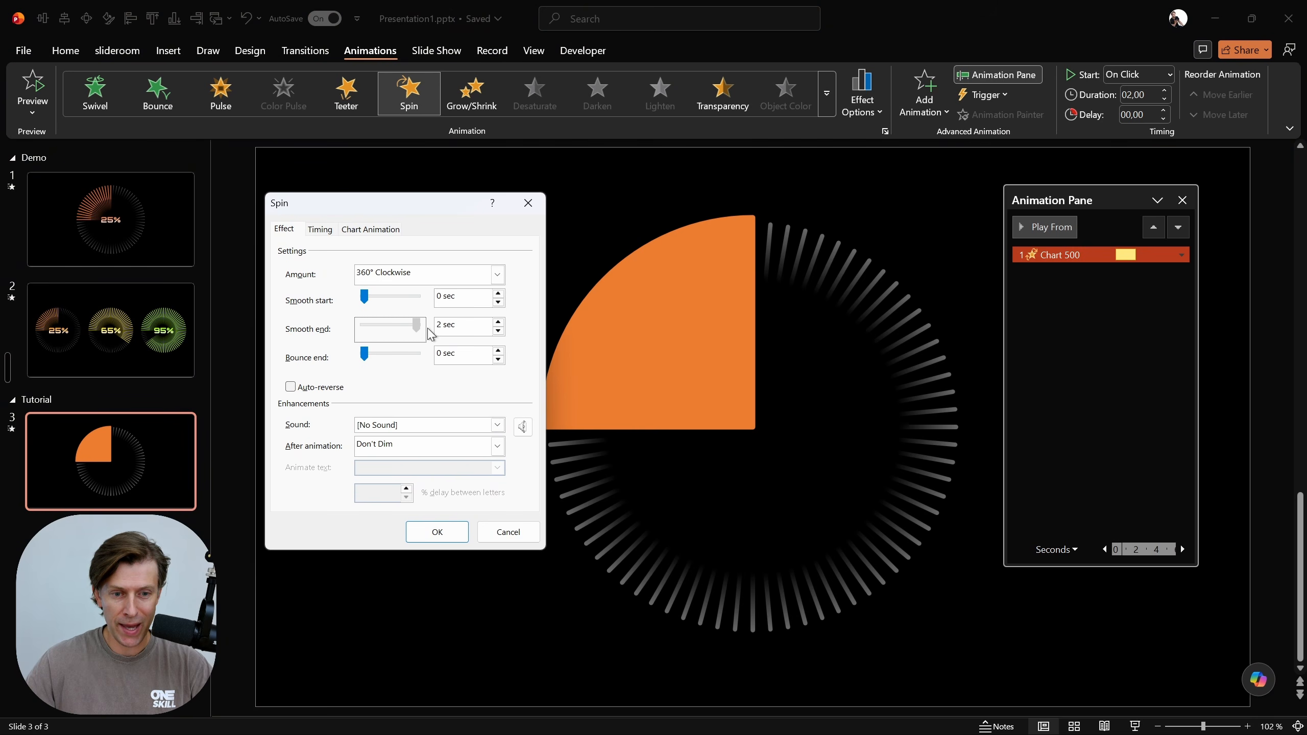
pyautogui.click(527, 202)
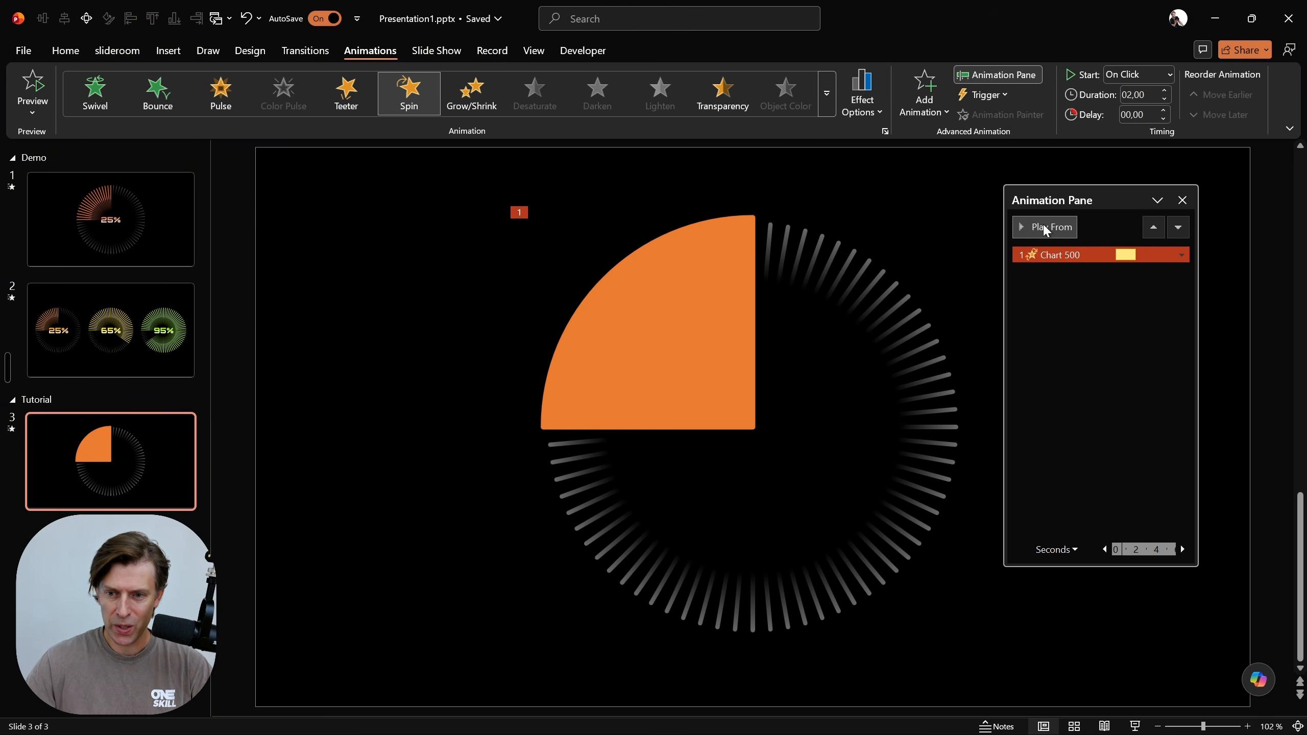
pyautogui.doubleClick(1068, 254)
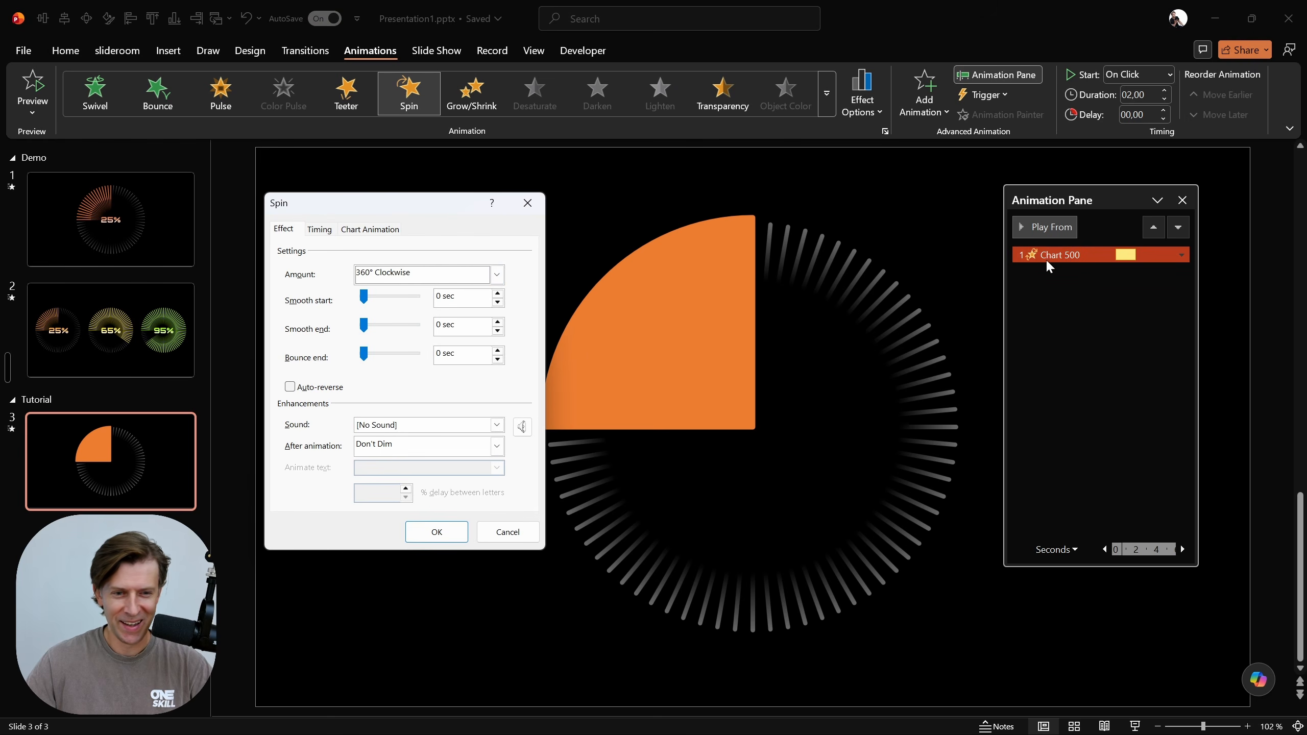
pyautogui.click(497, 274)
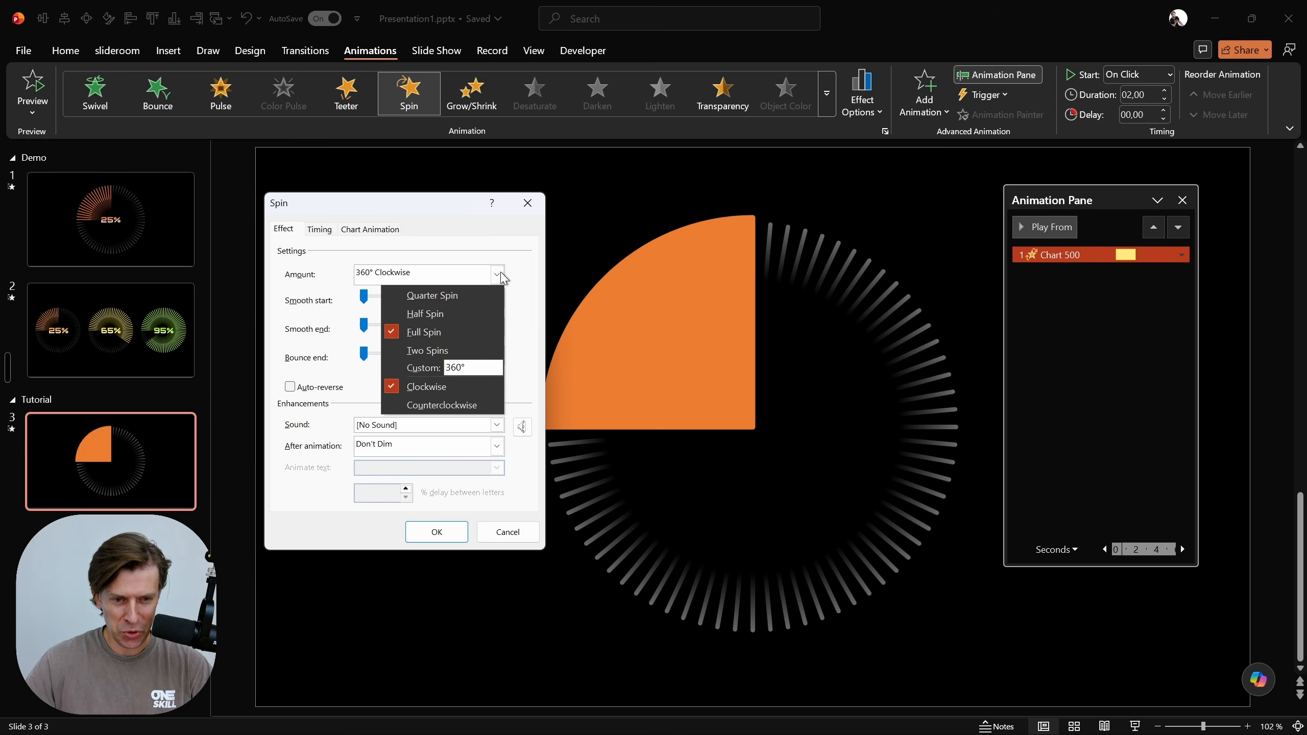
pyautogui.click(437, 298)
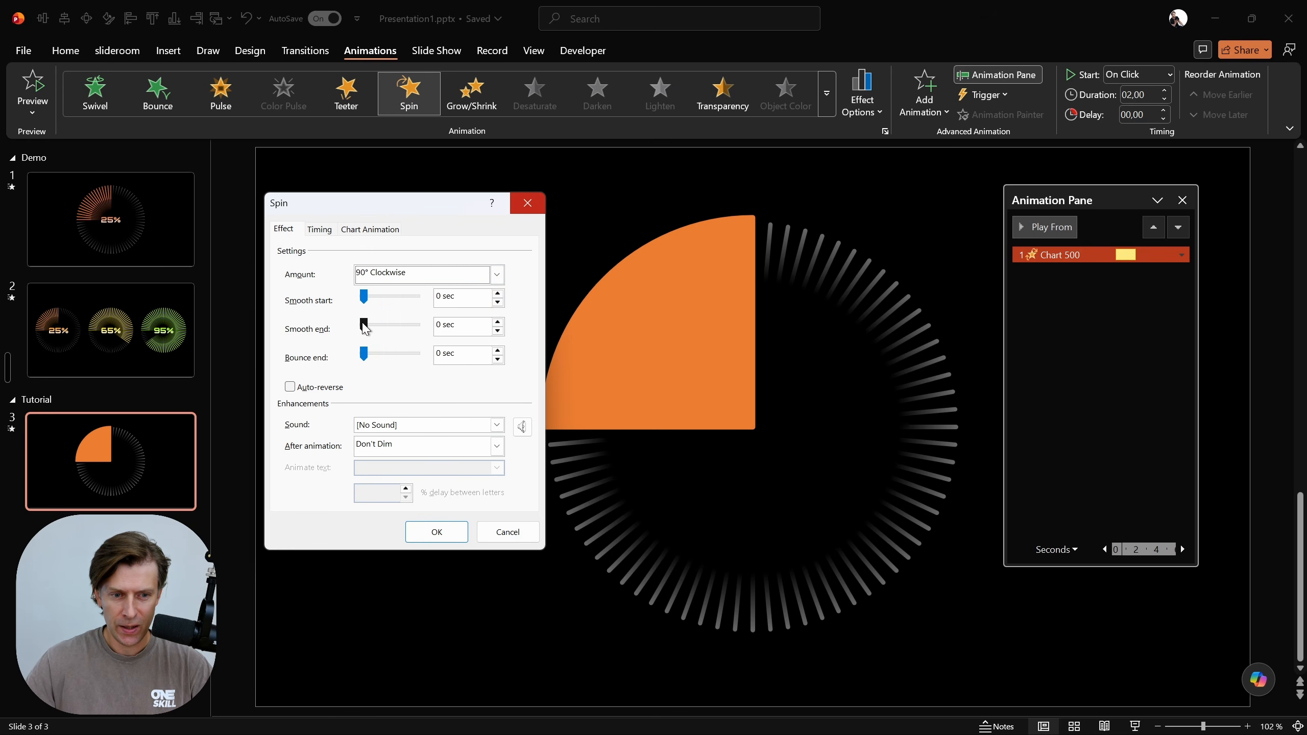
pyautogui.moveTo(364, 327); pyautogui.dragTo(527, 285)
pyautogui.click(531, 206)
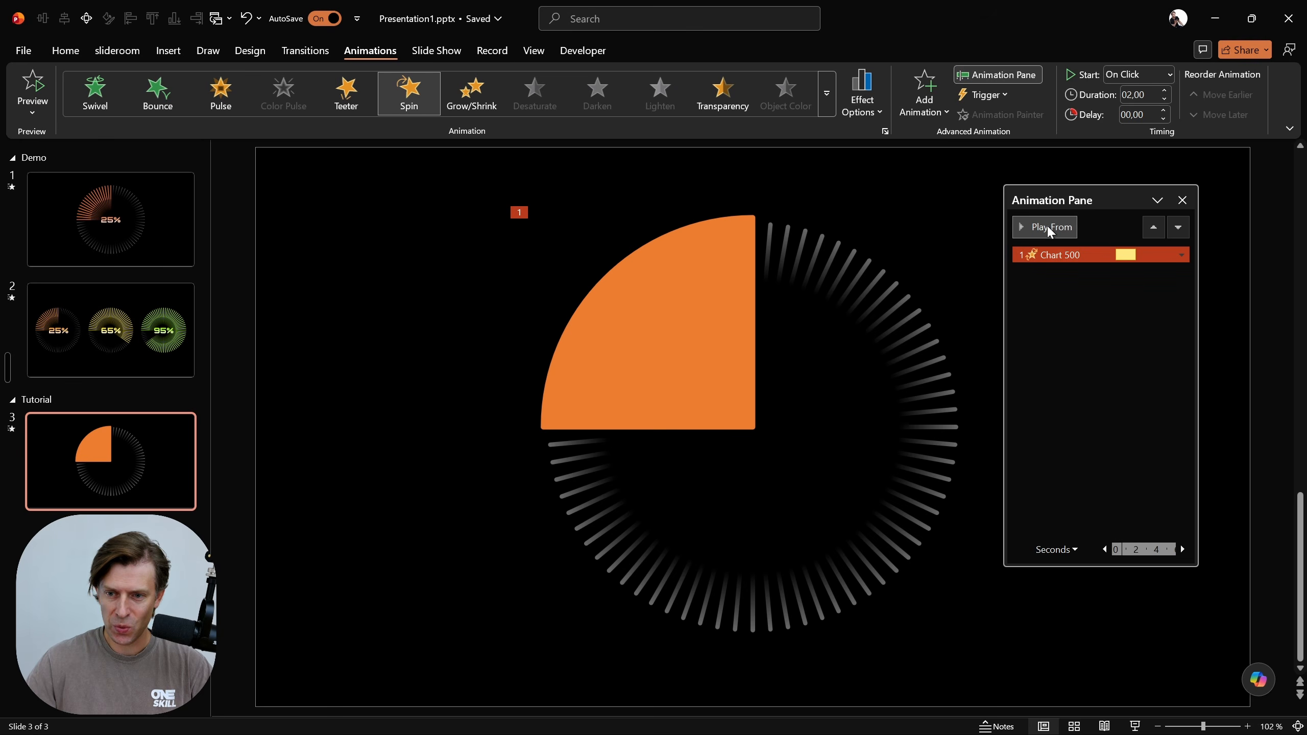
pyautogui.click(1029, 227)
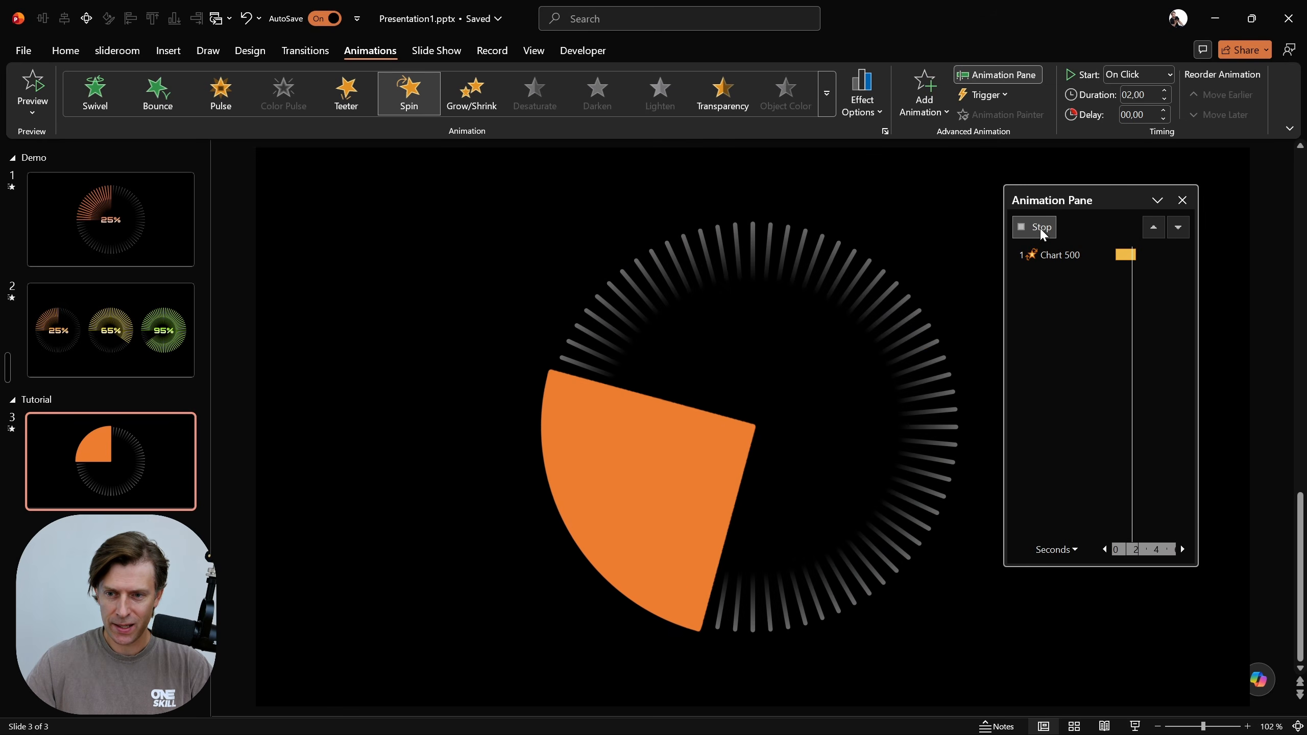
# Set the pie chart's Spin animation to a clockwise quarter spin with a 2-second smooth end, and preview it
pyautogui.doubleClick(1059, 255)
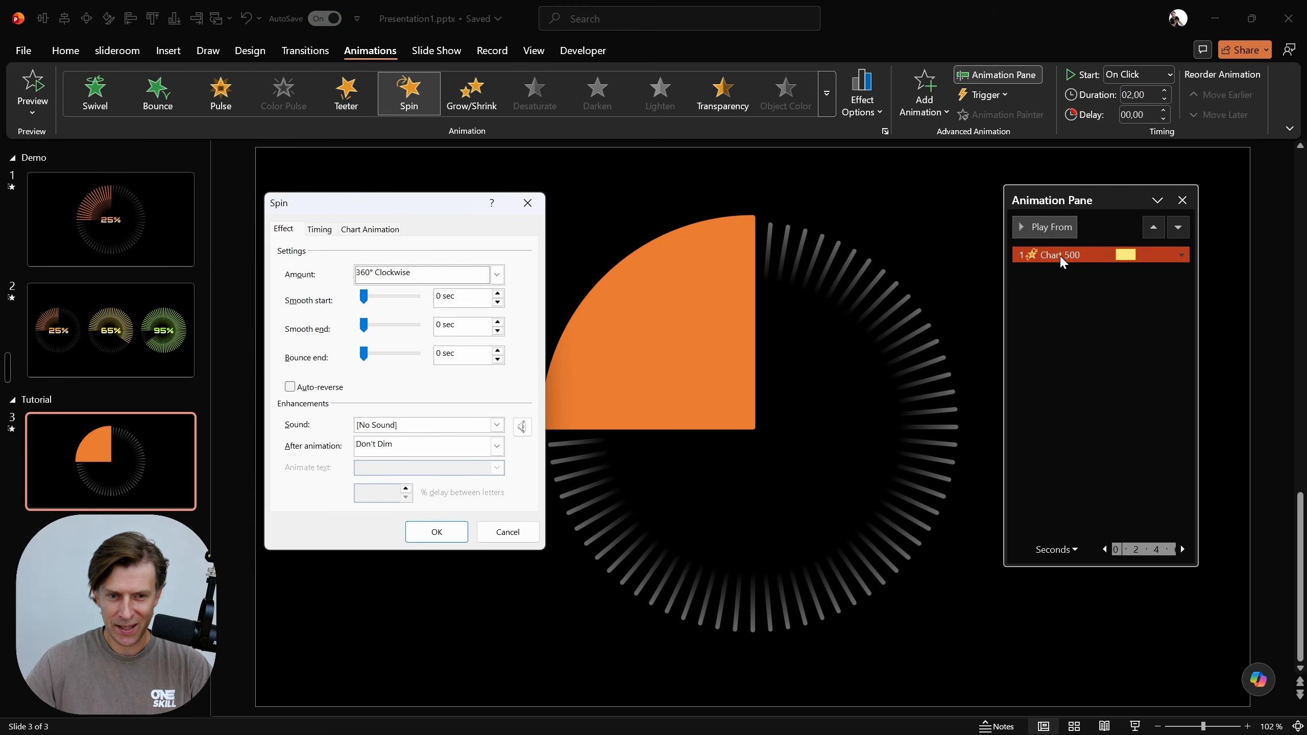
pyautogui.click(498, 277)
pyautogui.click(446, 296)
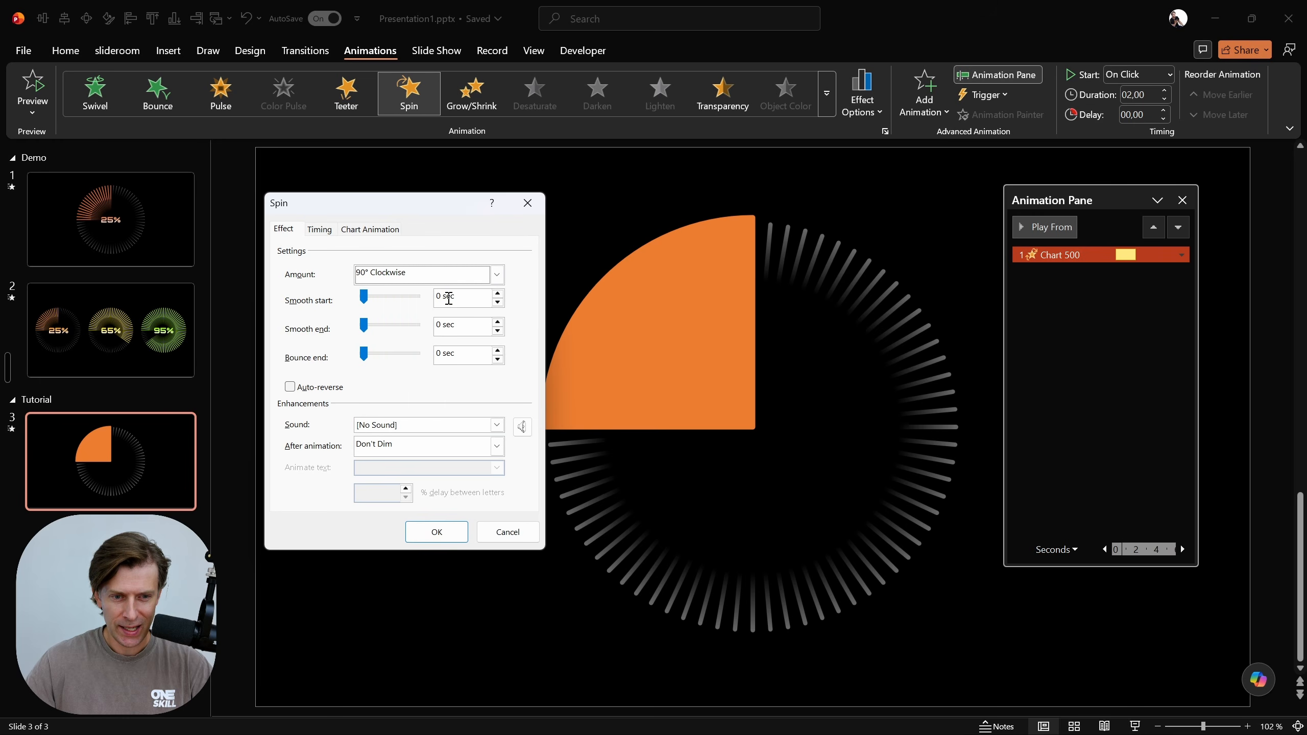
pyautogui.moveTo(374, 328); pyautogui.dragTo(449, 338)
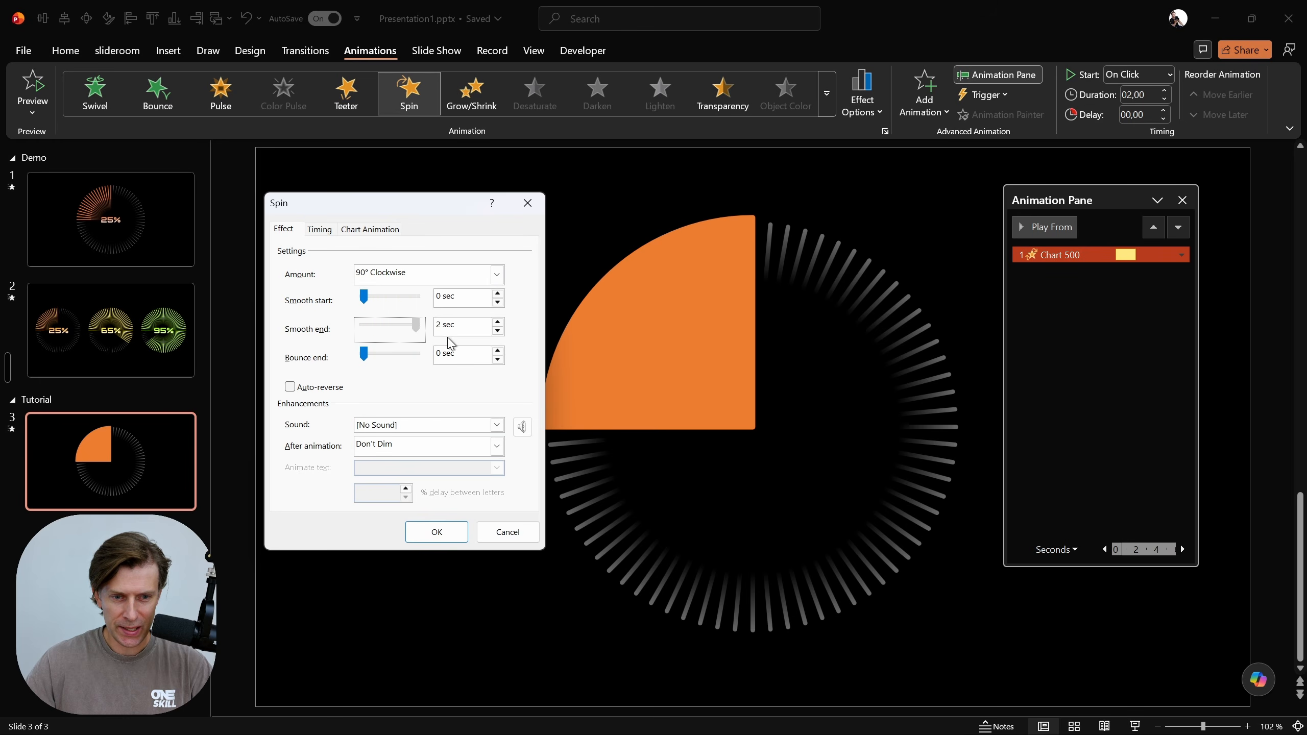
pyautogui.click(436, 531)
pyautogui.click(1061, 227)
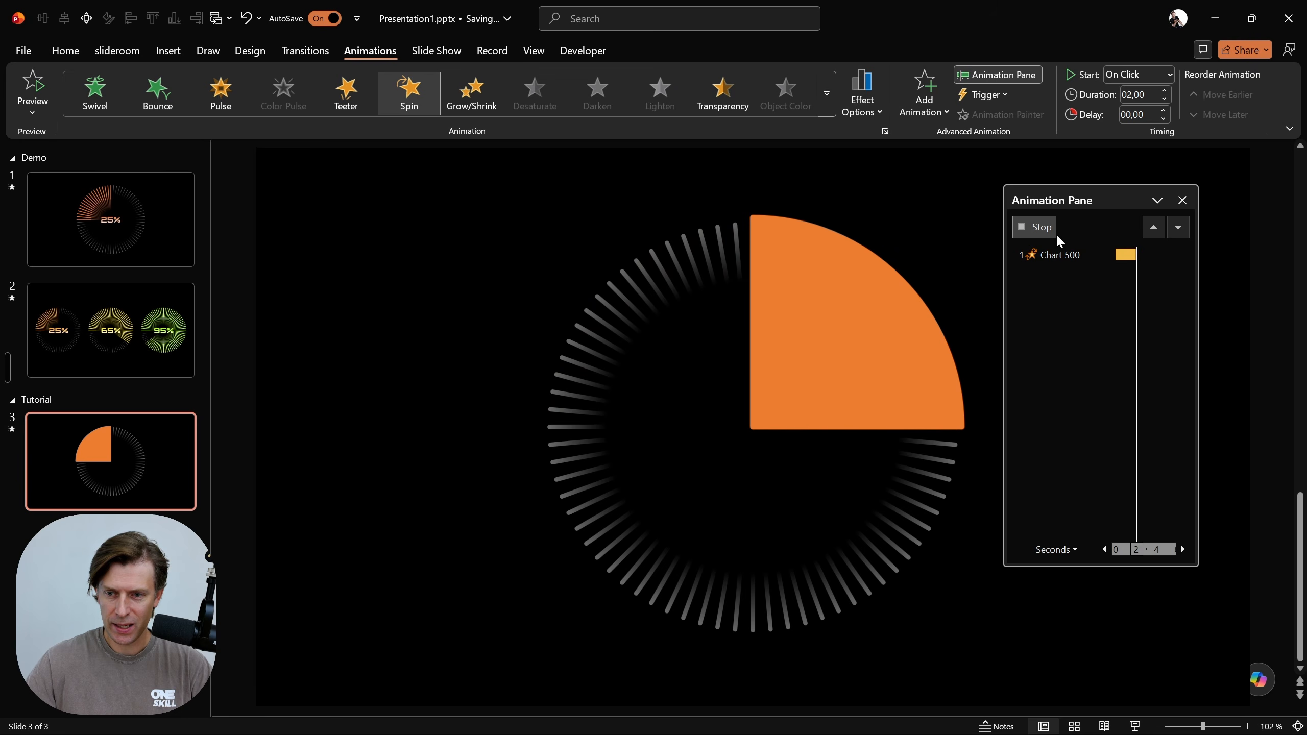
pyautogui.click(1044, 228)
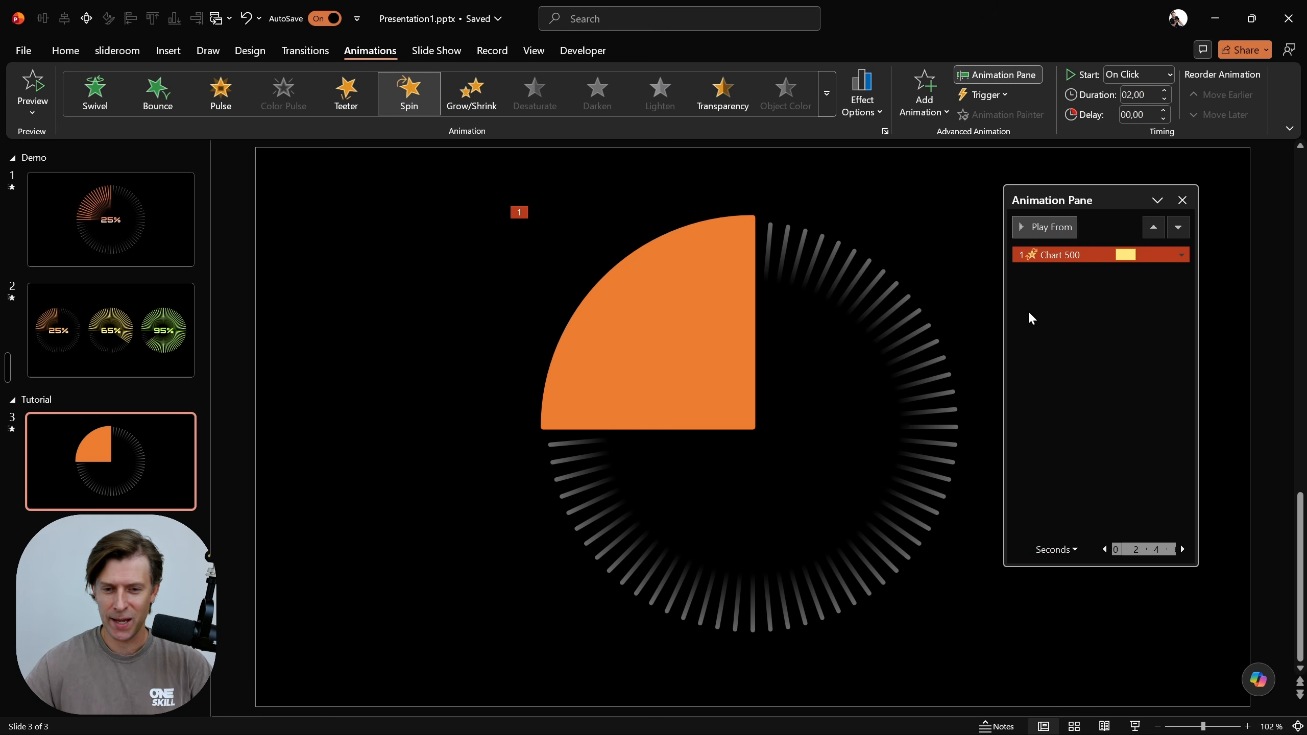
# Add a Shape entrance animation to the pie chart, starting With Previous alongside the Spin
pyautogui.click(706, 316)
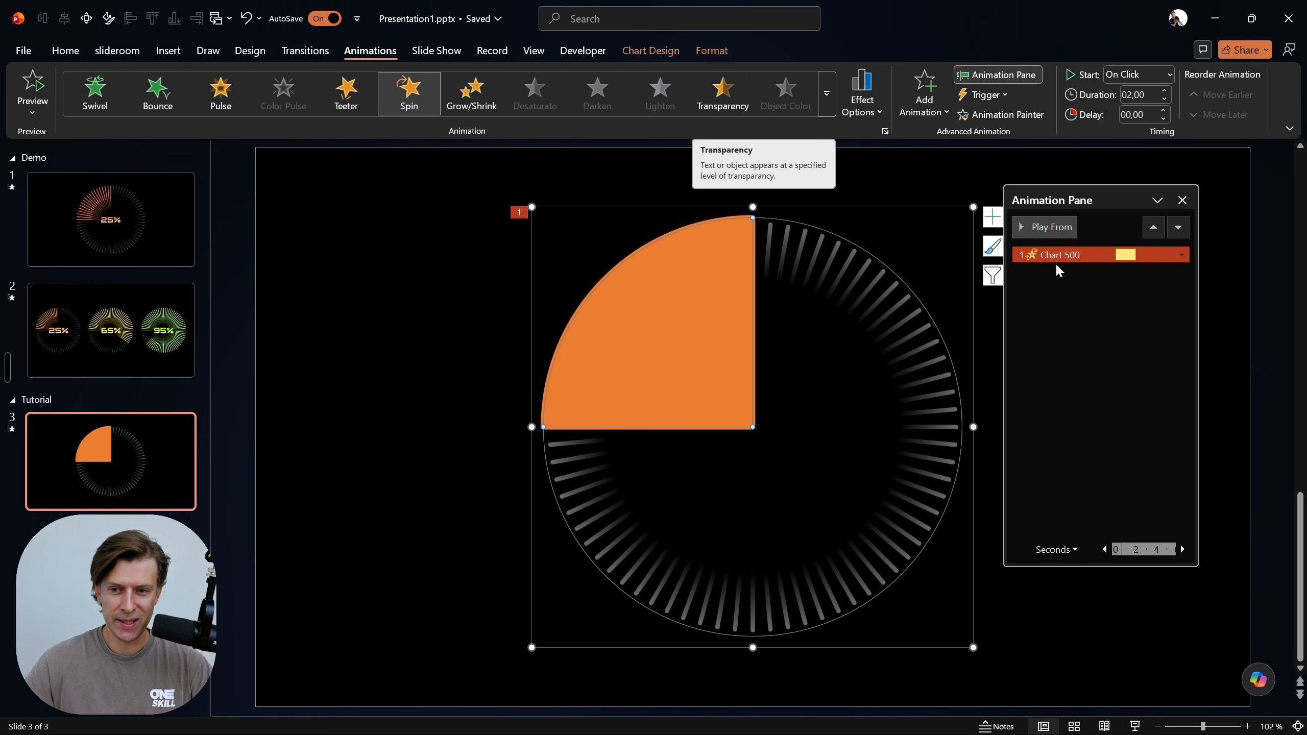
pyautogui.click(931, 111)
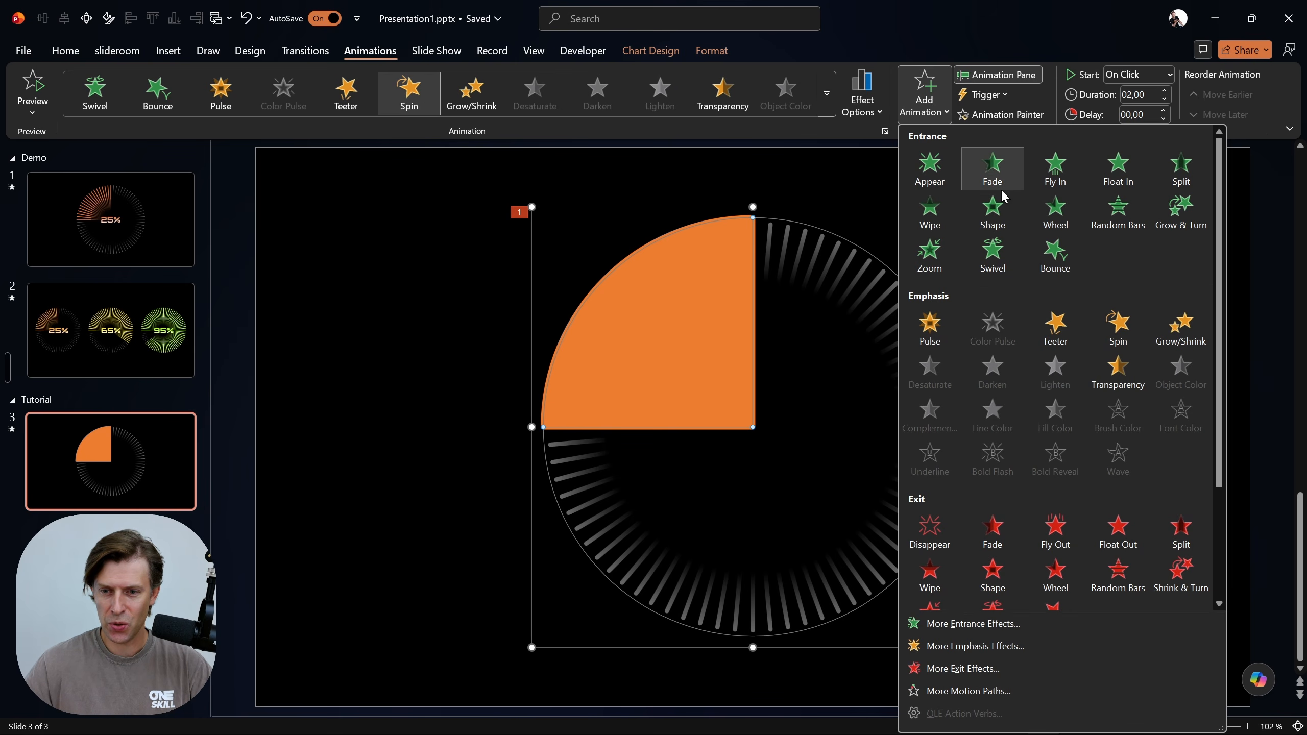
pyautogui.click(998, 216)
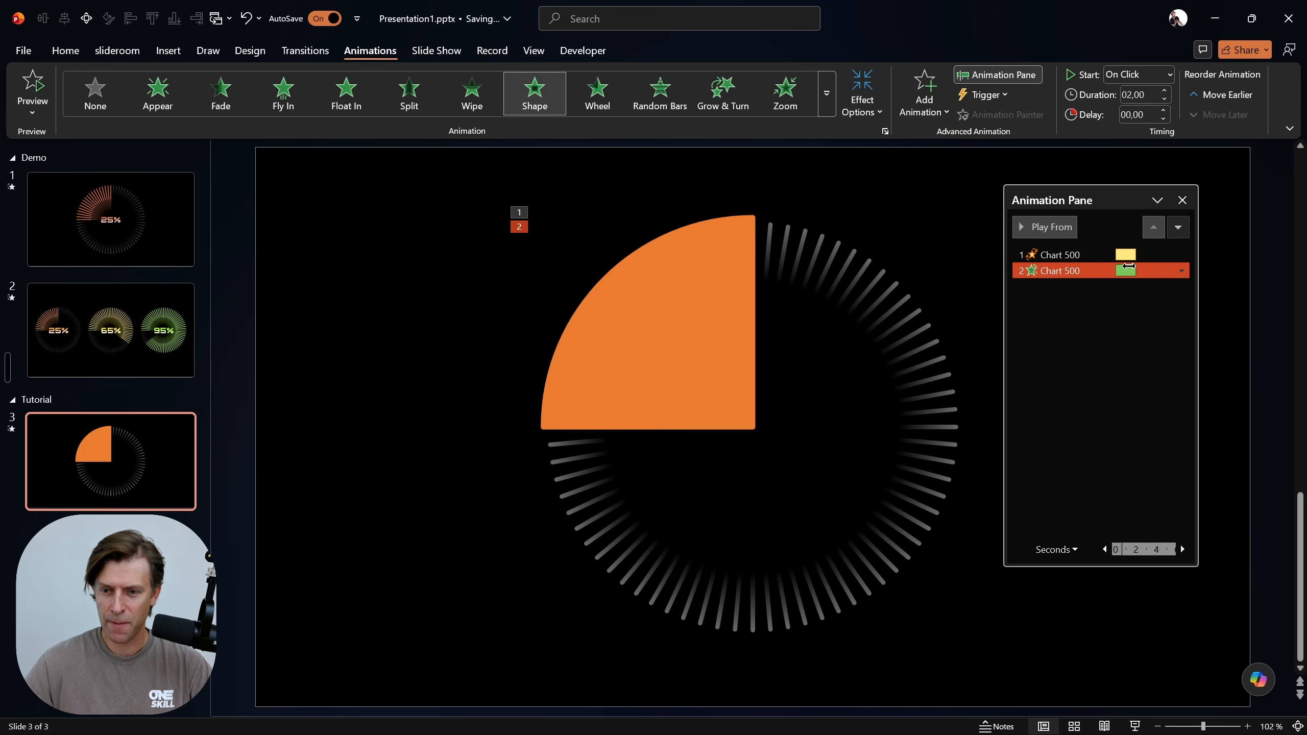
pyautogui.click(1142, 73)
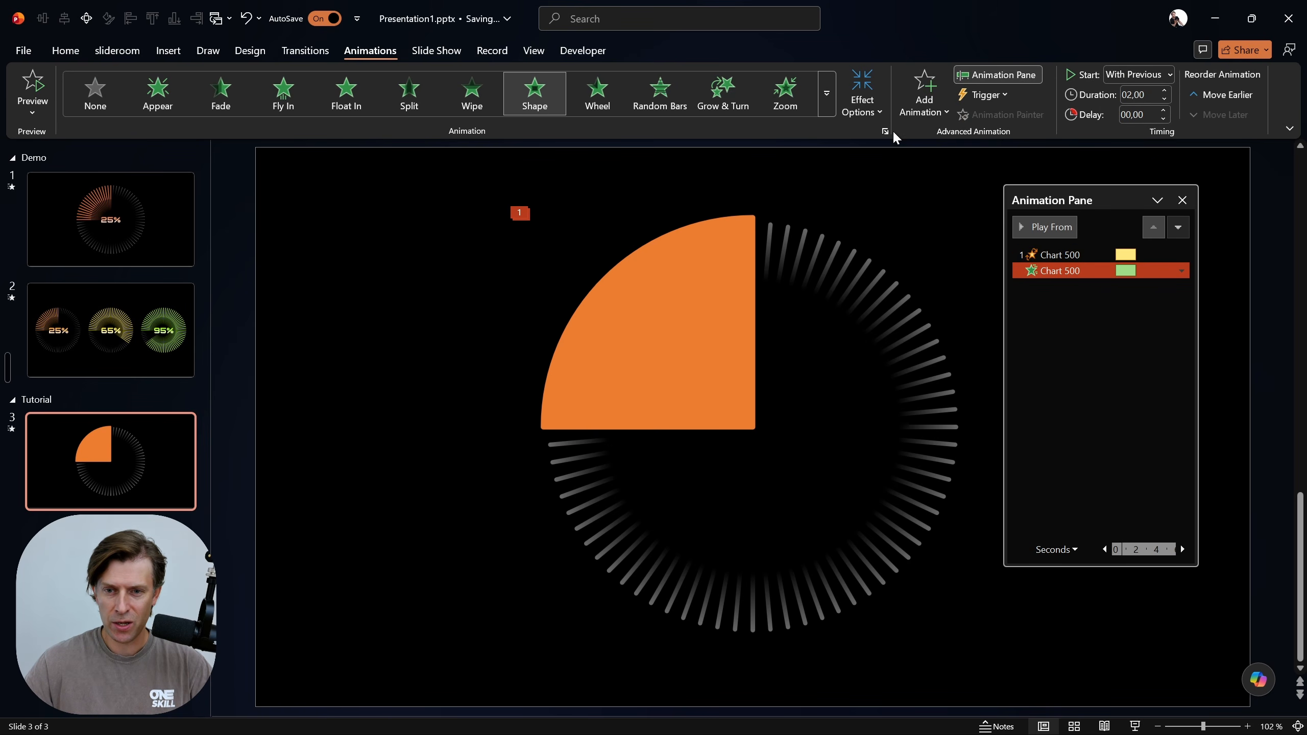
# Set the Shape entrance animation's direction to Out and its shape to Circle
pyautogui.click(877, 112)
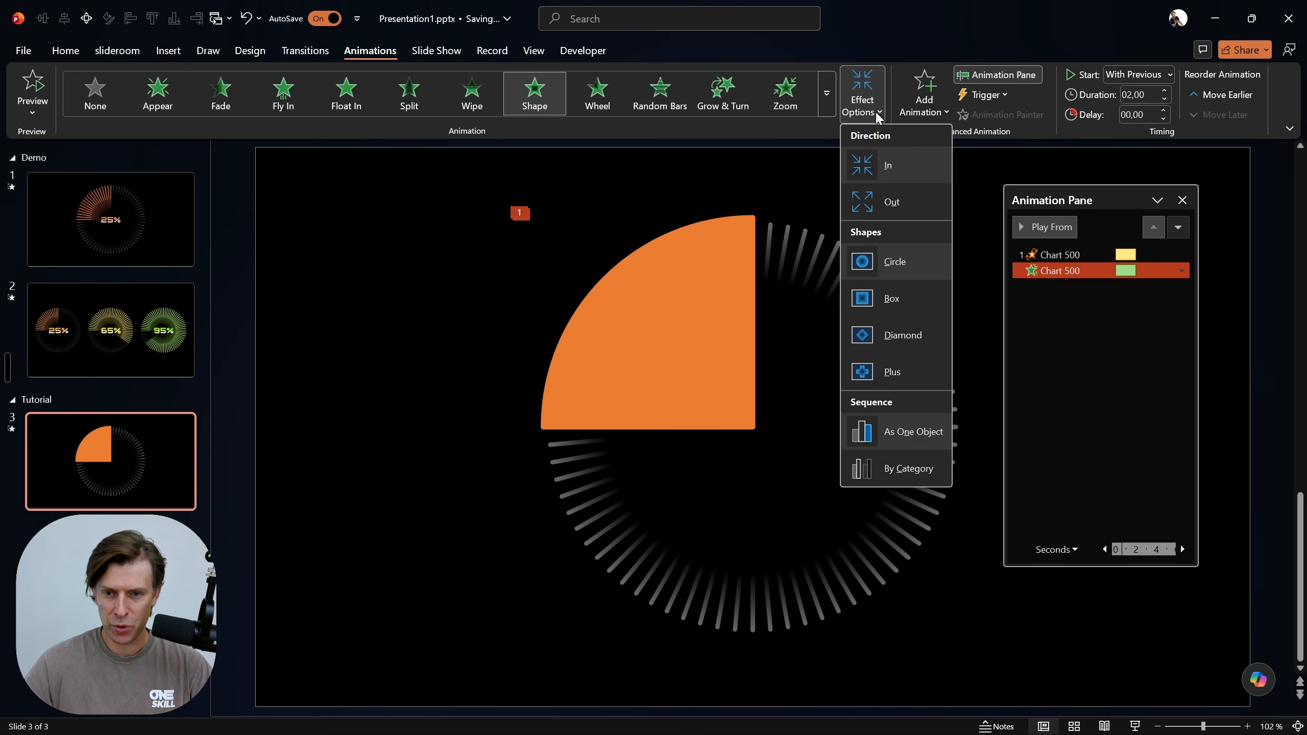
pyautogui.click(900, 202)
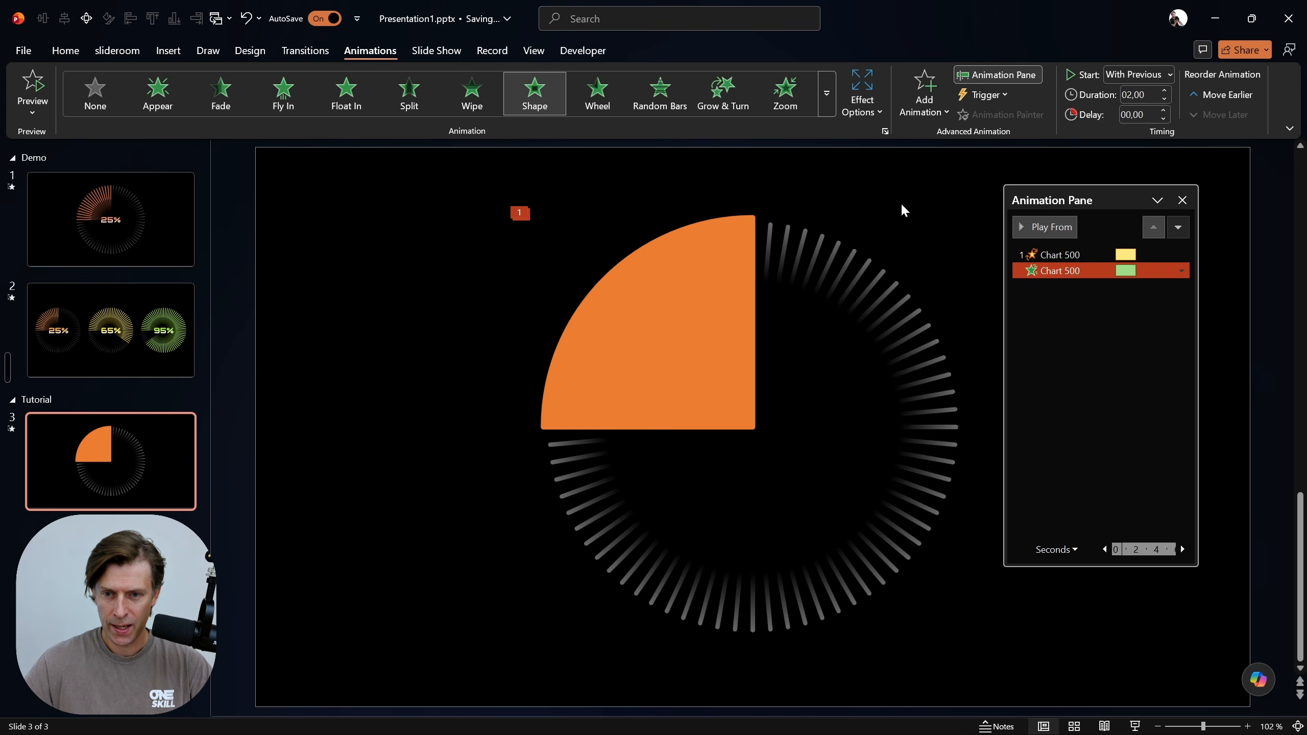
pyautogui.click(861, 101)
pyautogui.click(902, 263)
# Preview the chart's combined Spin and Shape animations, and close the Animation Pane
pyautogui.click(1060, 254)
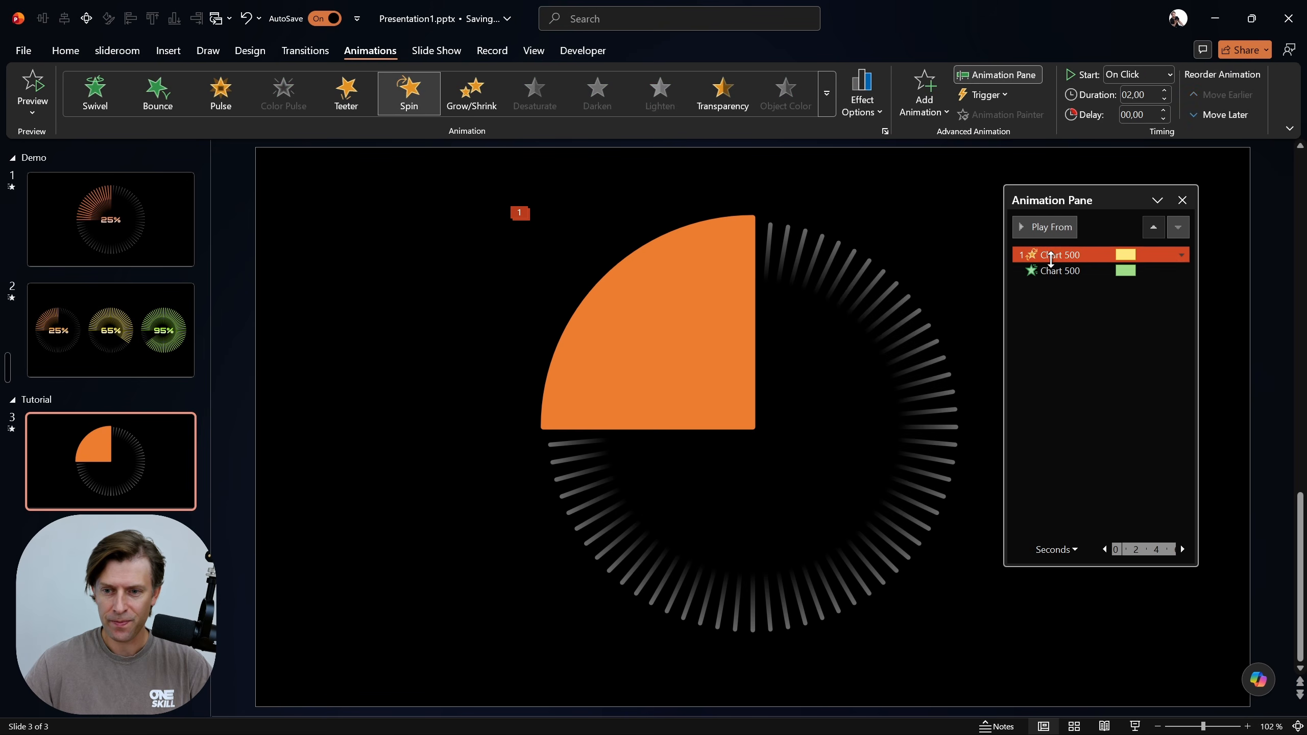
pyautogui.click(1047, 227)
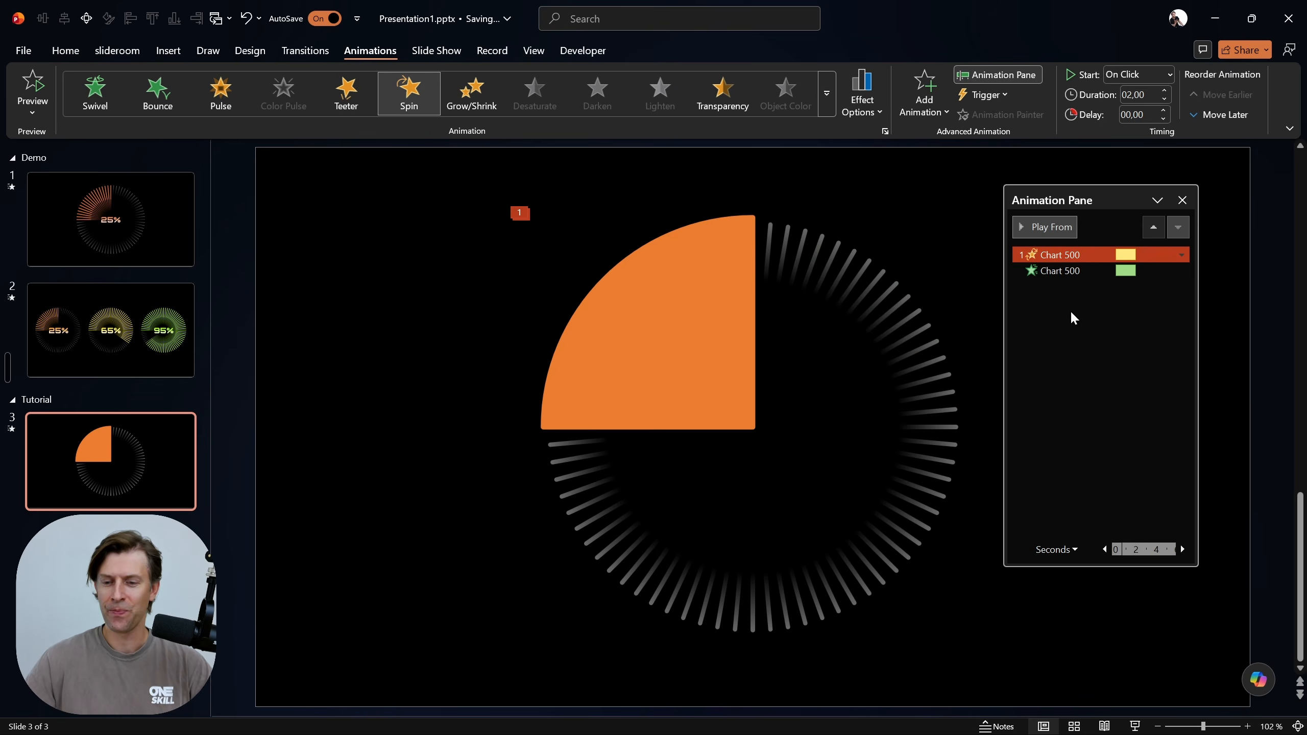
pyautogui.click(1182, 200)
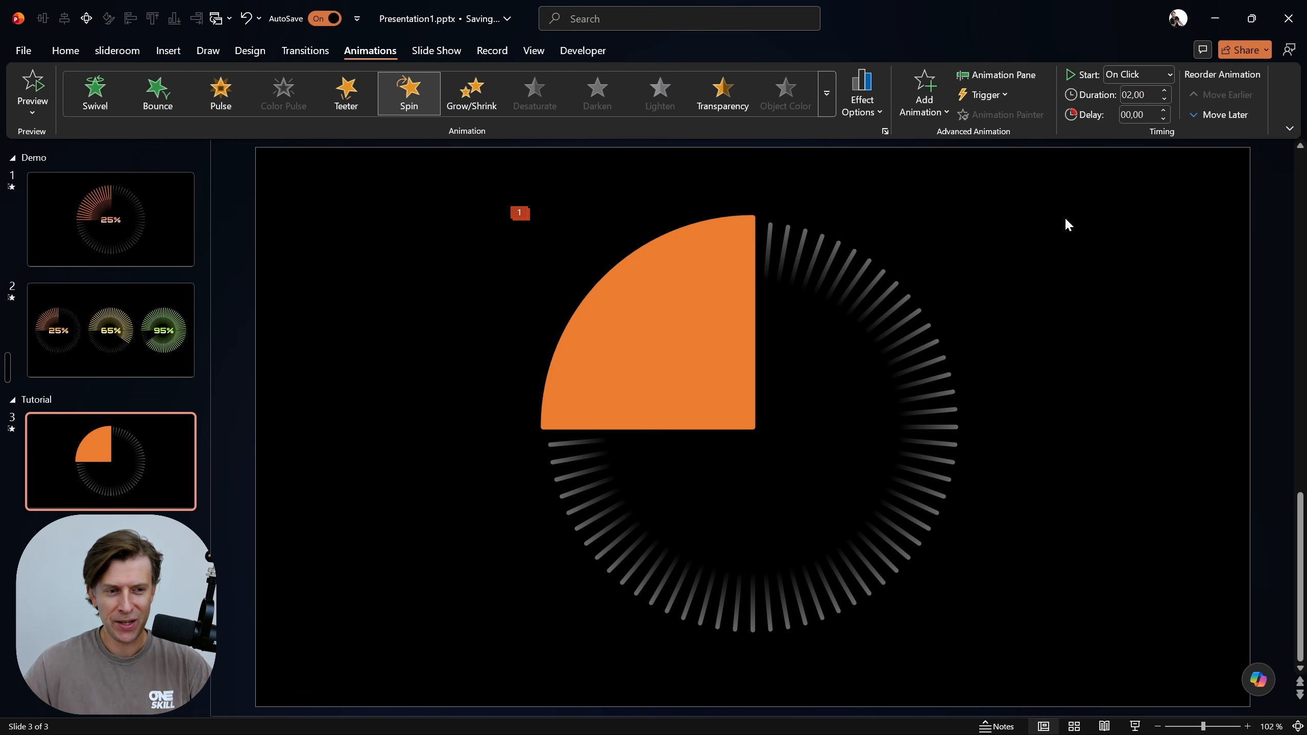
# Compare the pie chart on slide 3 with the finished 25% demo on slide 1
pyautogui.click(187, 222)
pyautogui.click(98, 461)
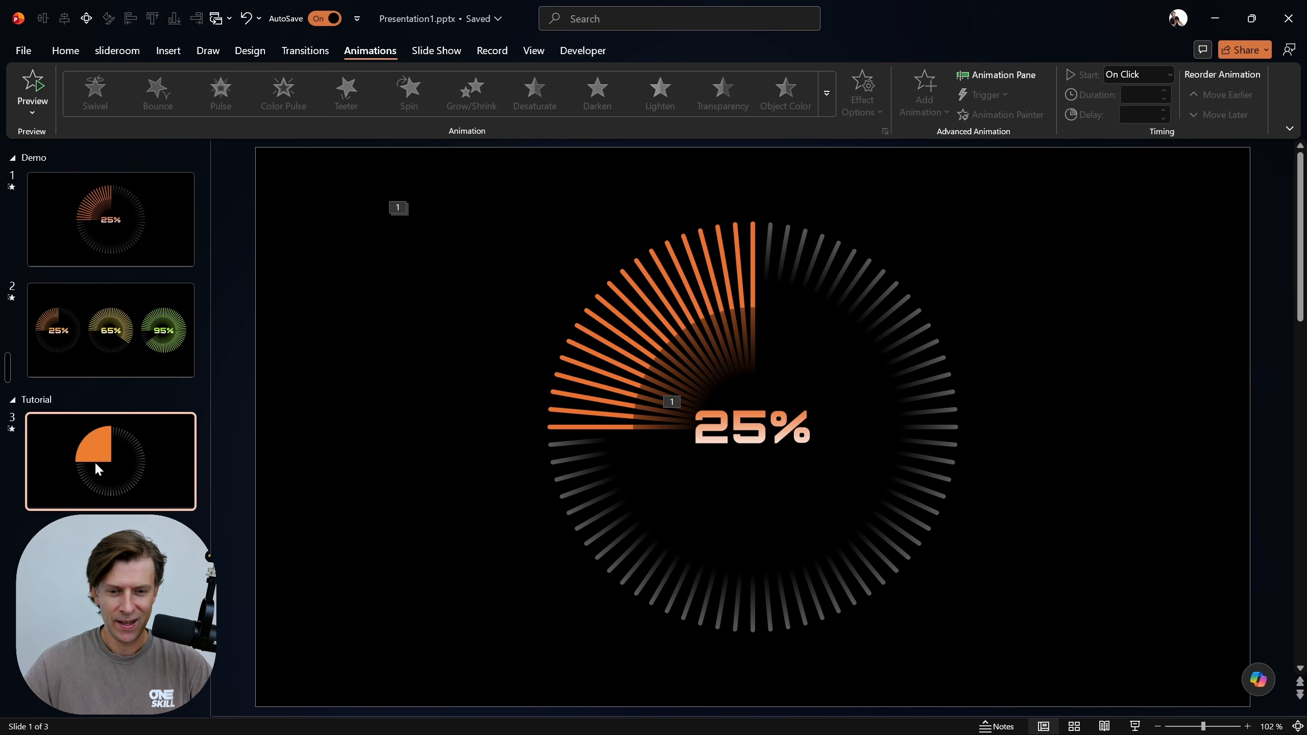
pyautogui.click(141, 220)
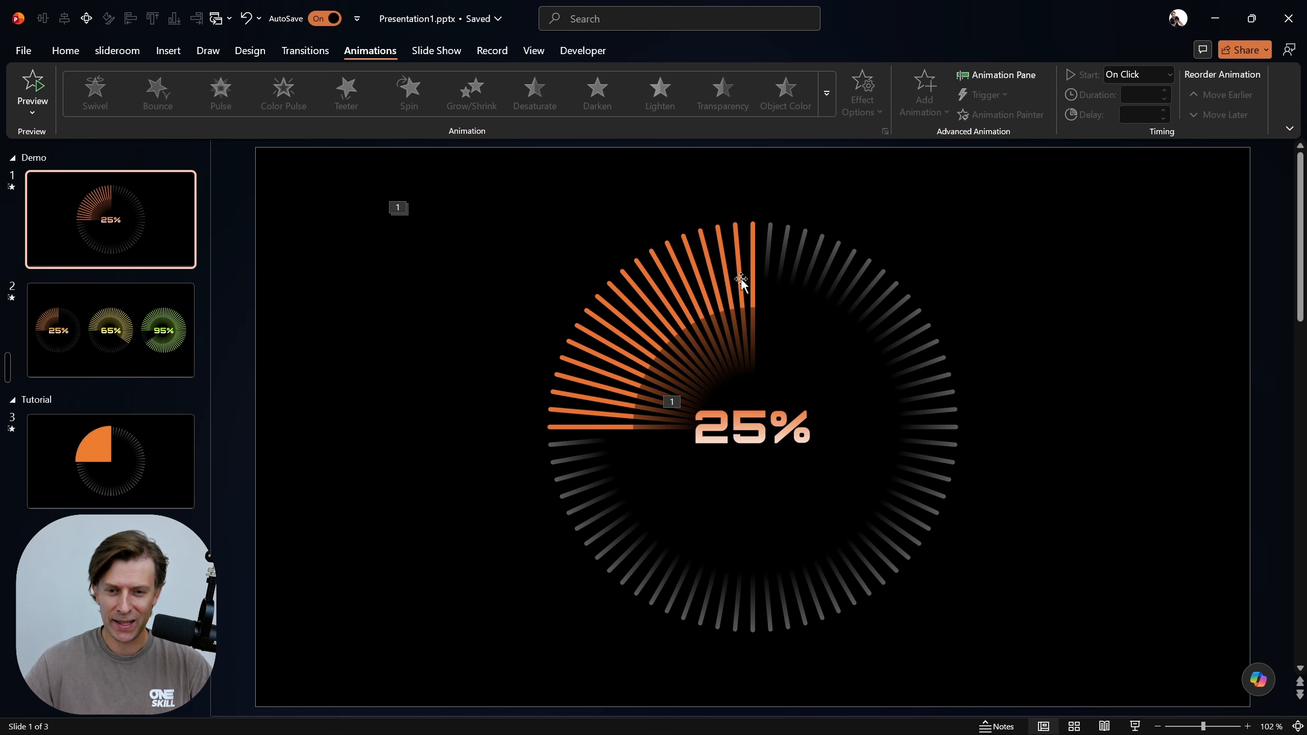
pyautogui.click(174, 456)
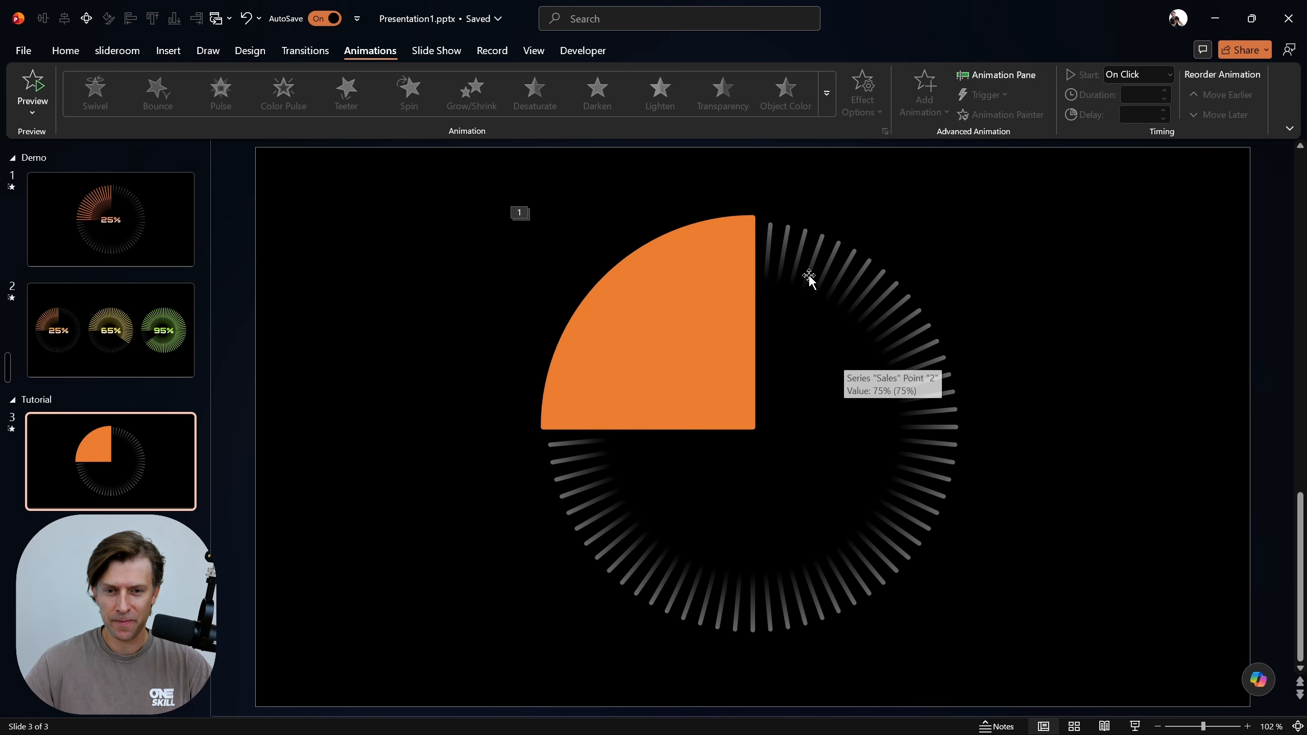
pyautogui.click(715, 269)
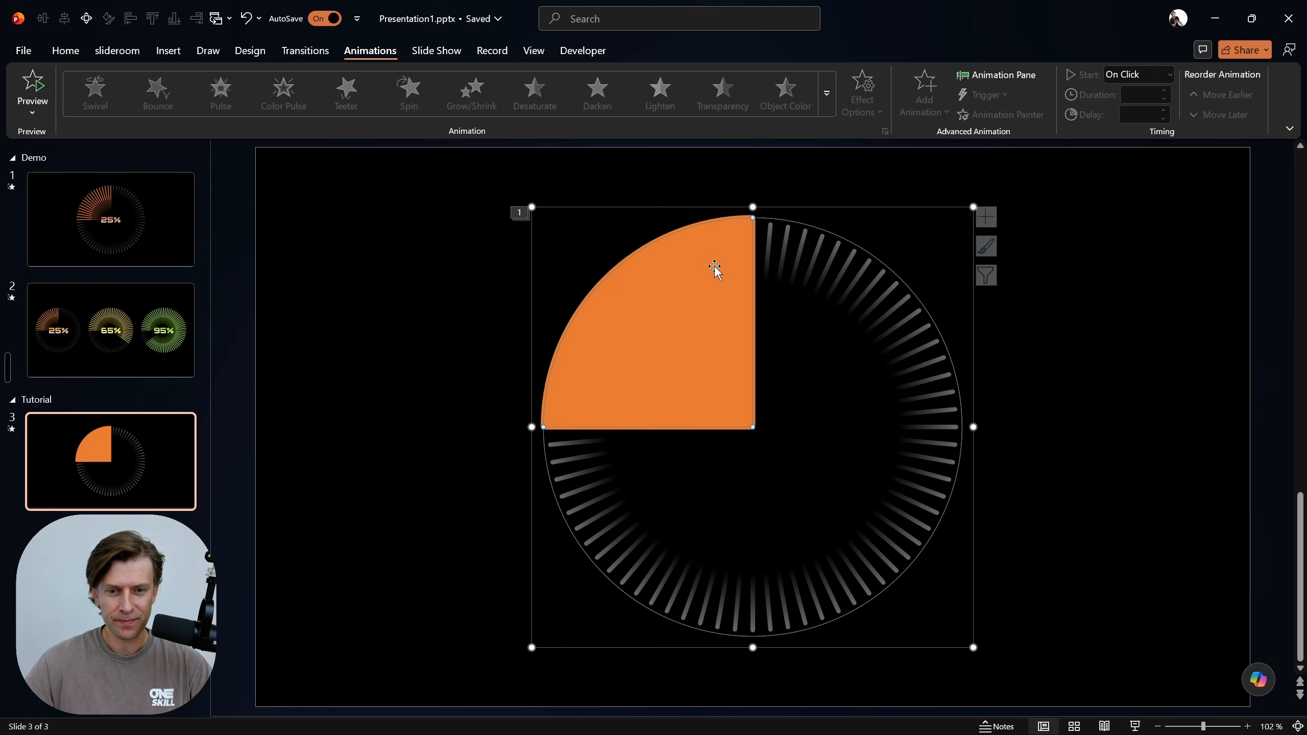
pyautogui.click(428, 217)
# Show the Selection pane for slide 3 and collapse the group of rays
pyautogui.click(66, 50)
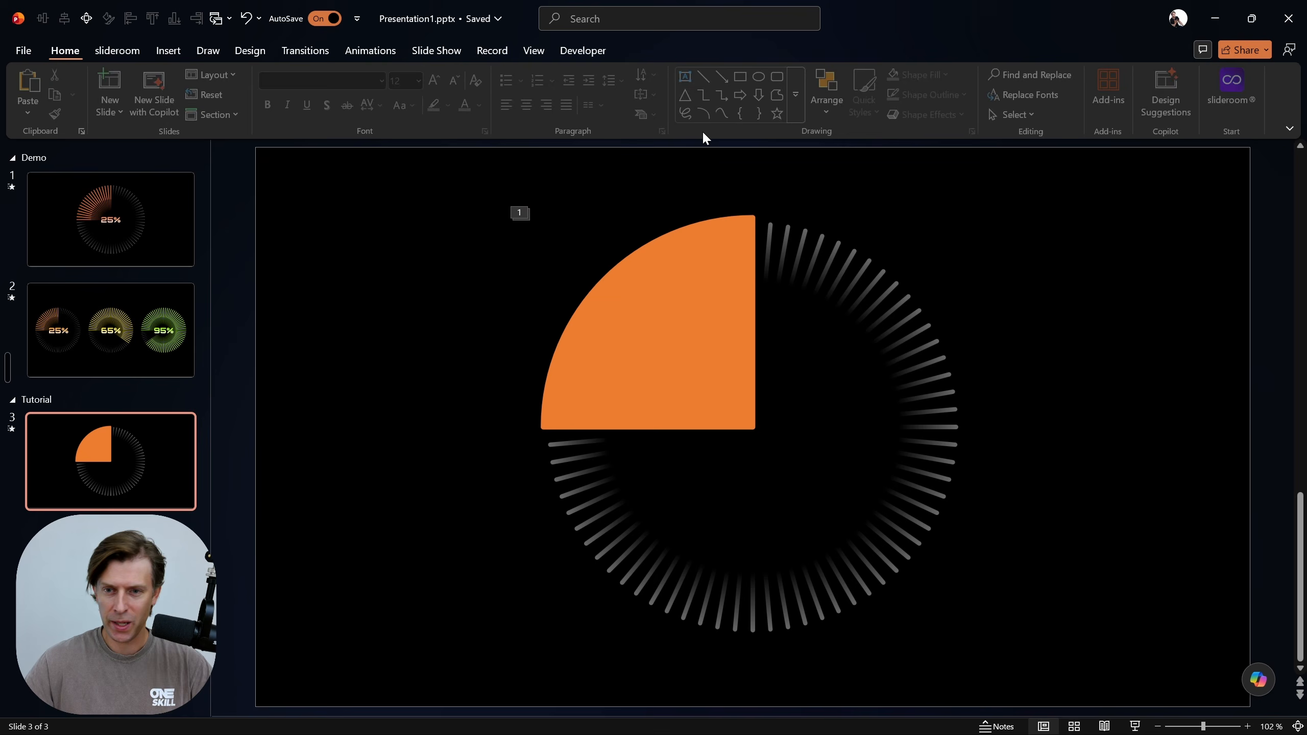
pyautogui.click(832, 94)
pyautogui.click(880, 410)
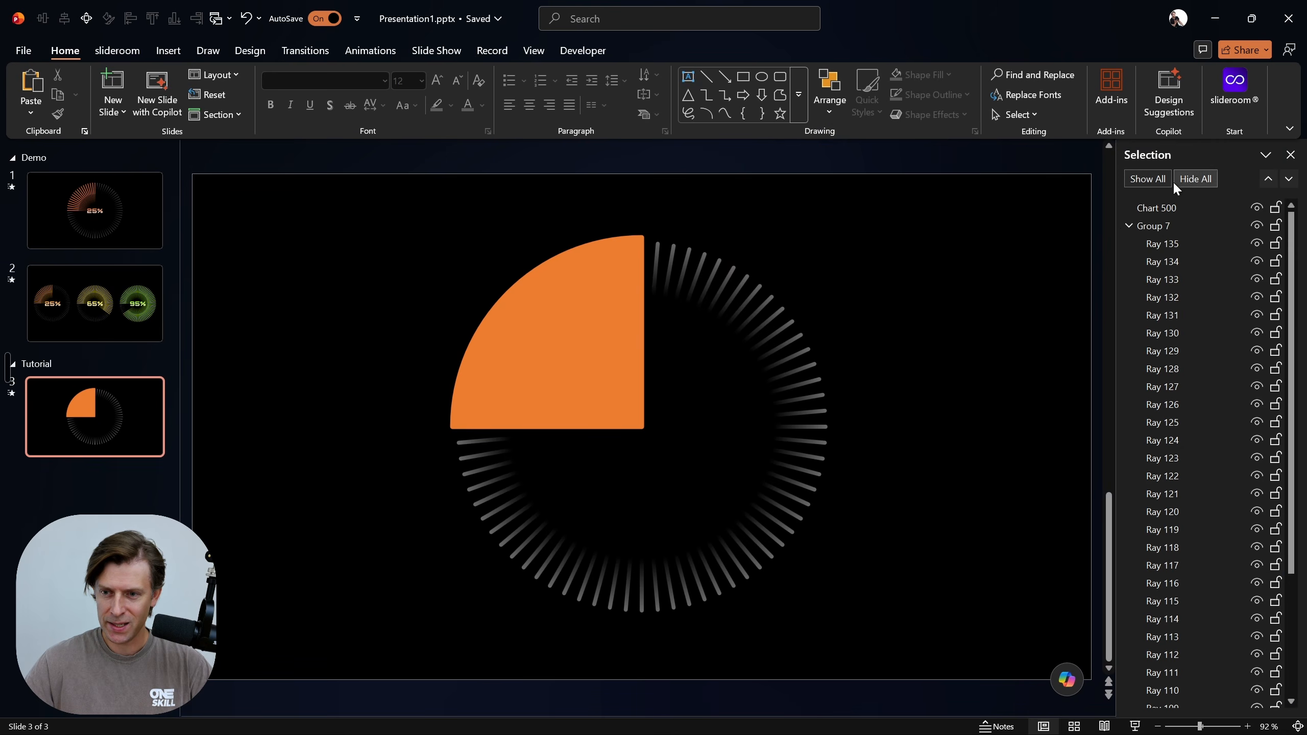
pyautogui.click(1129, 226)
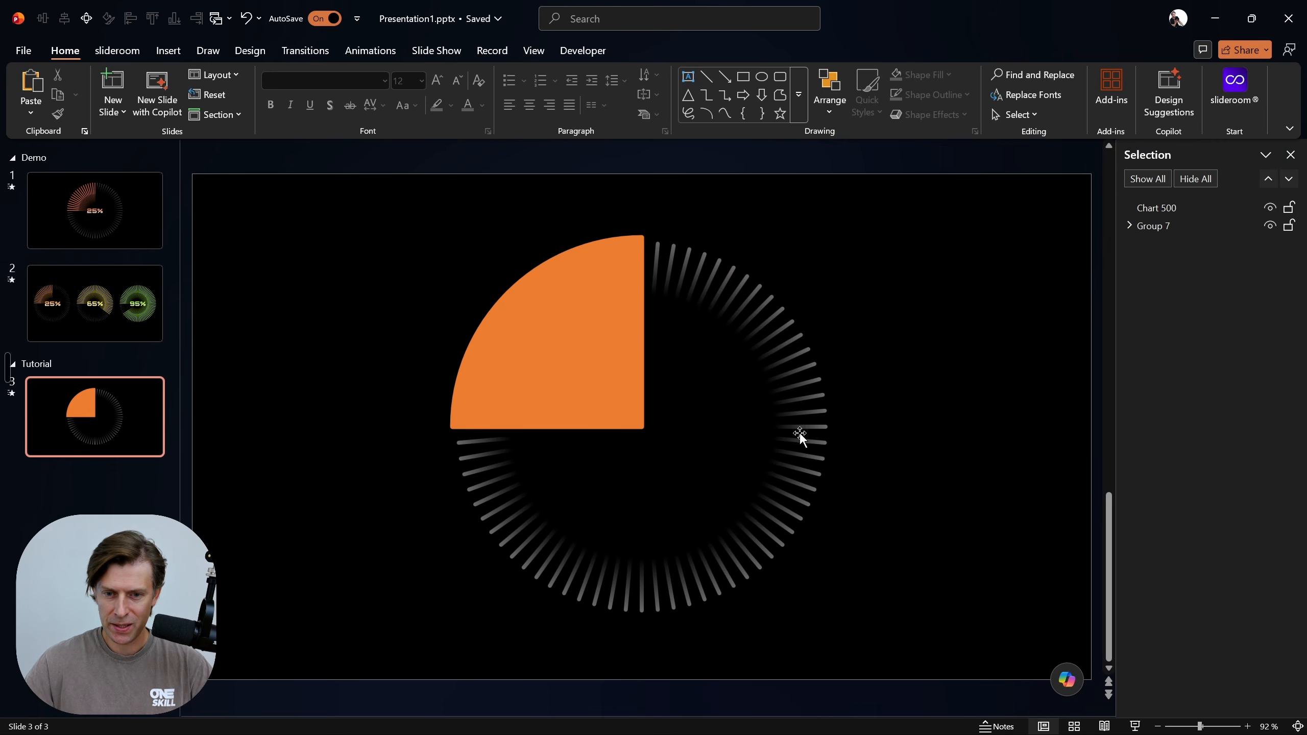
# Copy the faded sunburst group of rays and add a new slide after slide 3
pyautogui.click(1155, 225)
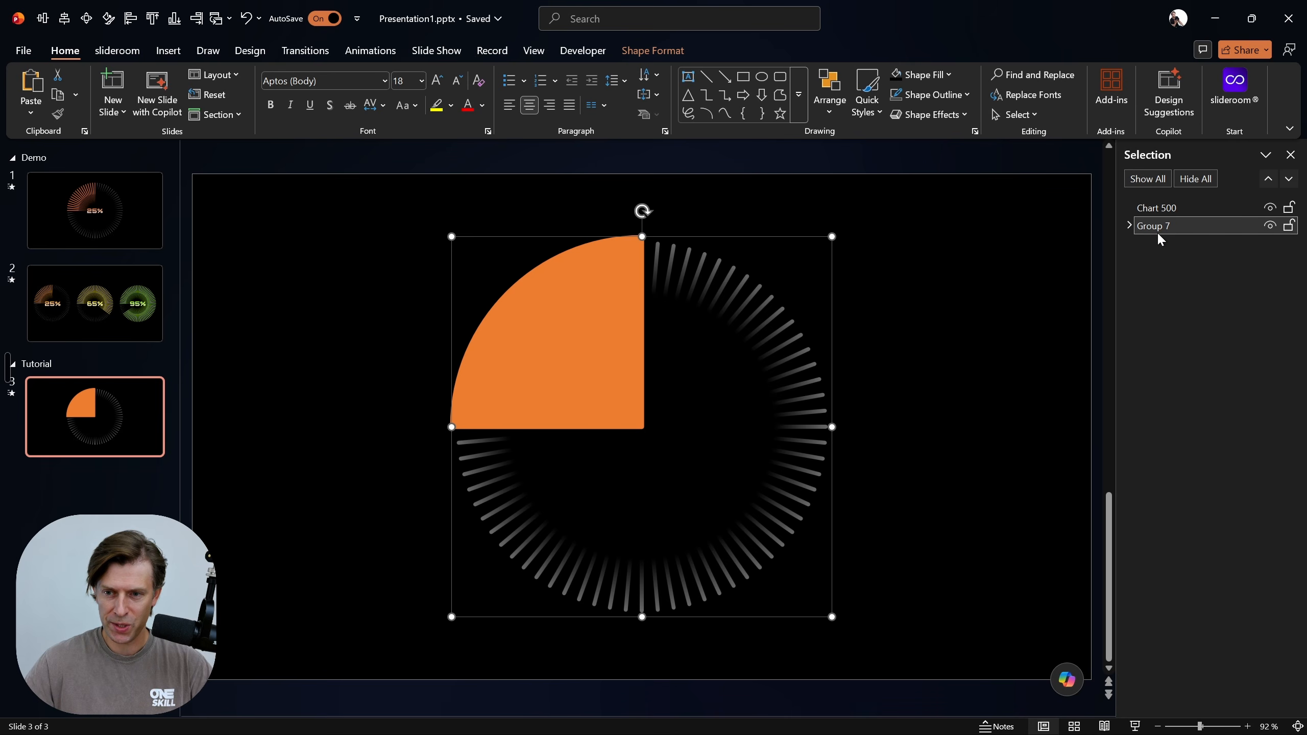
pyautogui.hotkey('ctrl', 'c')
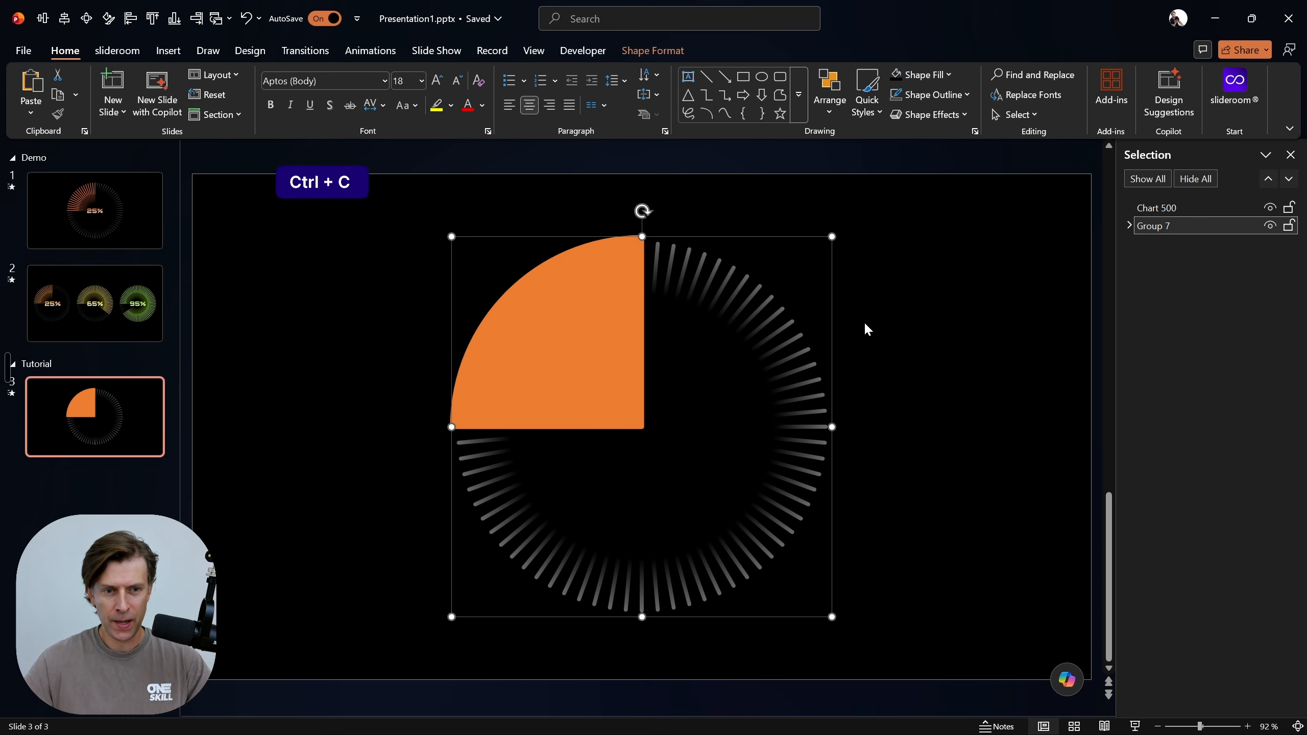
pyautogui.click(131, 466)
pyautogui.press('Return')
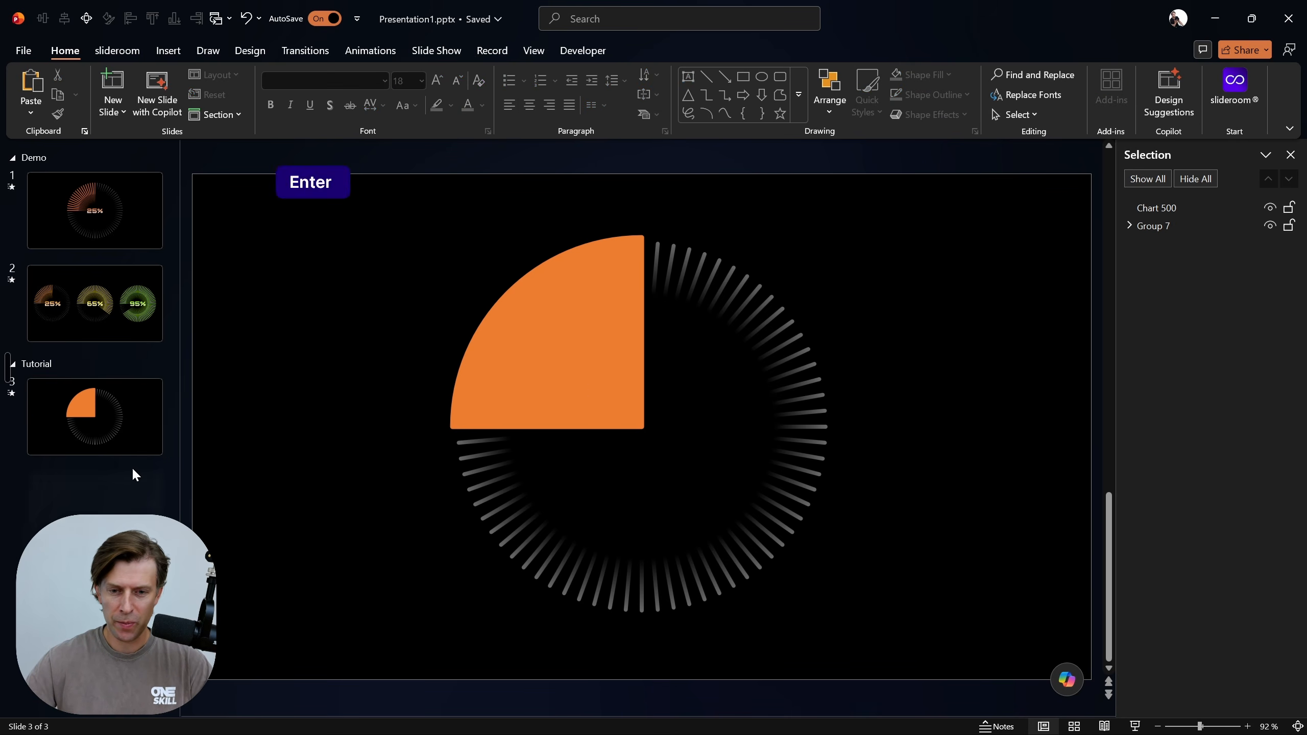
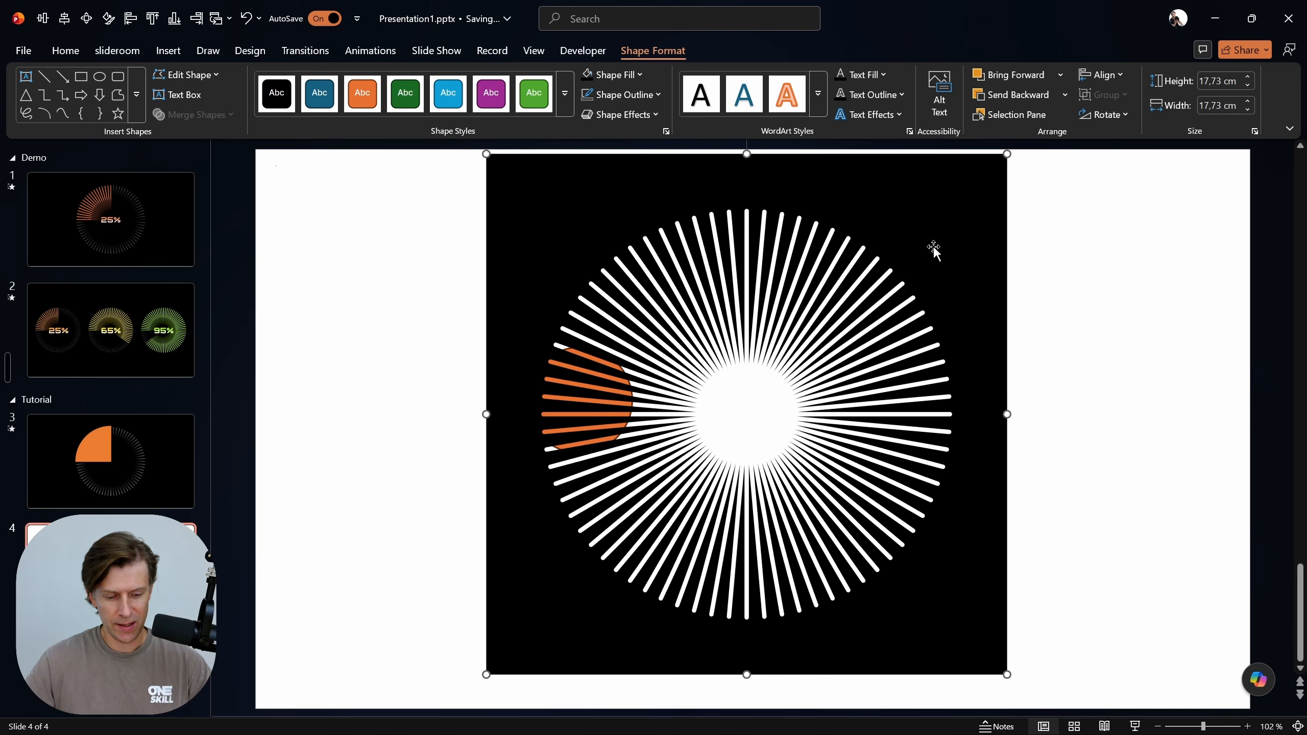
# Move the black sunburst mask aside to delete the leftover orange circle, and centre the mask on slide 4
pyautogui.moveTo(933, 248); pyautogui.dragTo(1105, 269)
pyautogui.click(589, 404)
pyautogui.press('BackSpace')
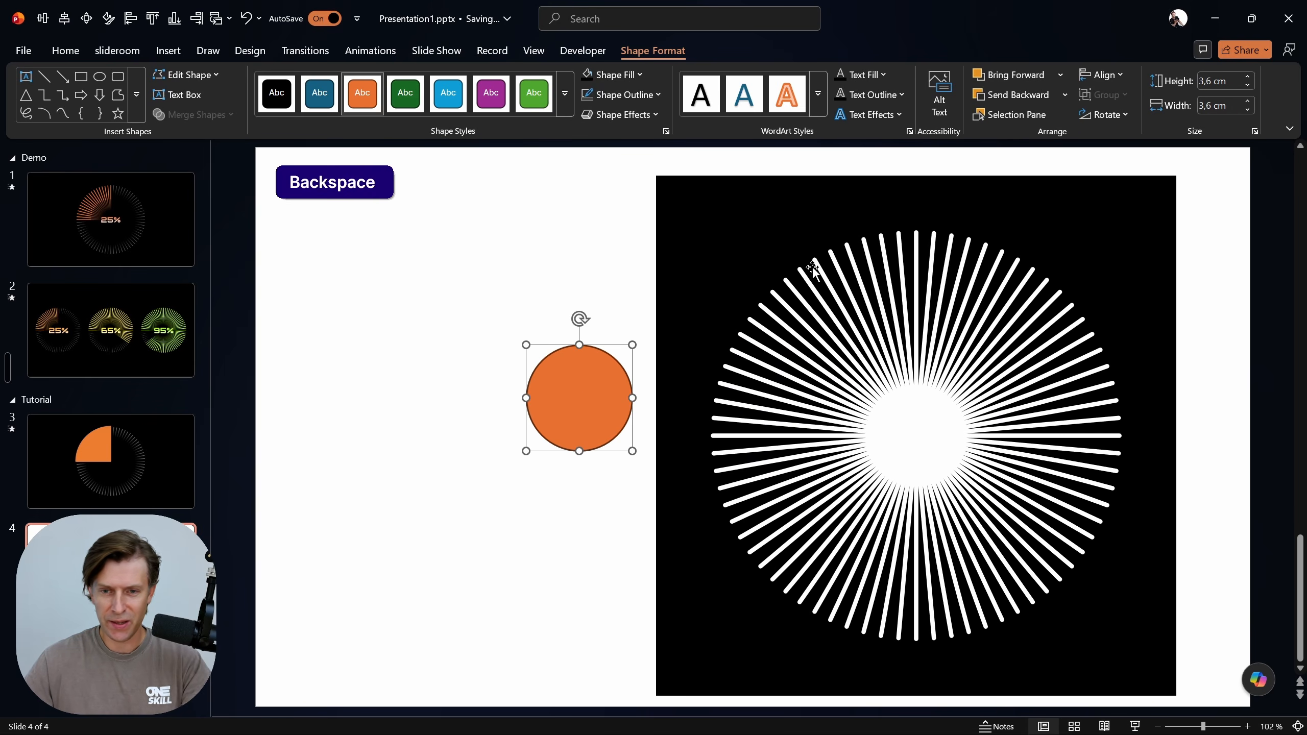
pyautogui.click(720, 226)
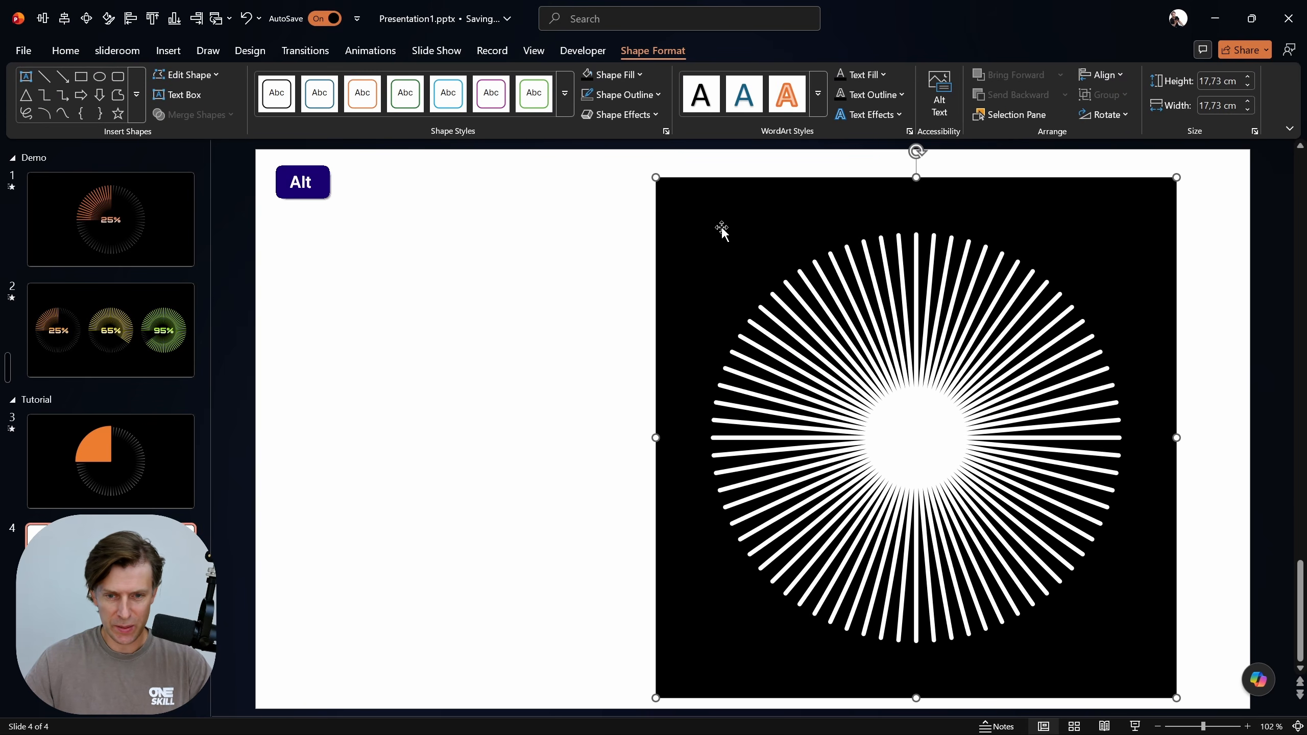
pyautogui.hotkey('alt', '2')
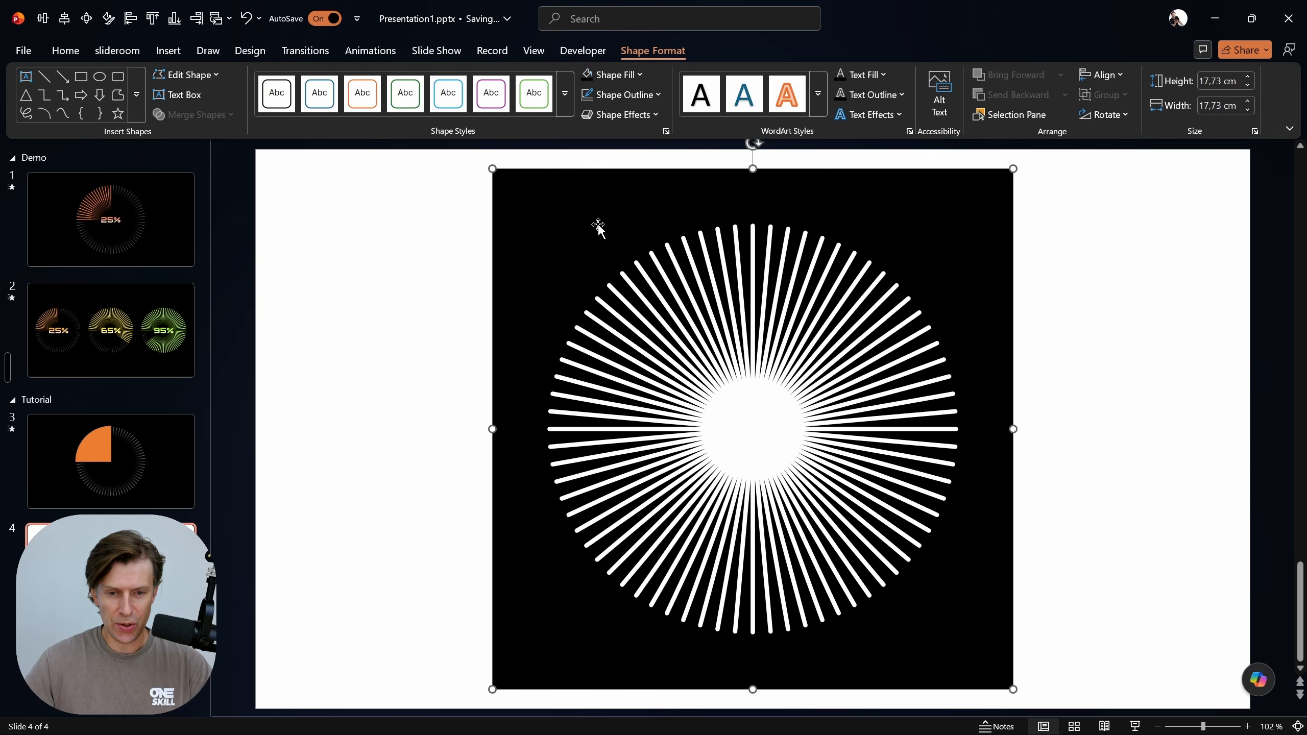
# Copy the black sunburst mask onto slide 3, centred over the pie chart, and delete slide 4
pyautogui.hotkey('ctrl', 'c')
pyautogui.click(122, 467)
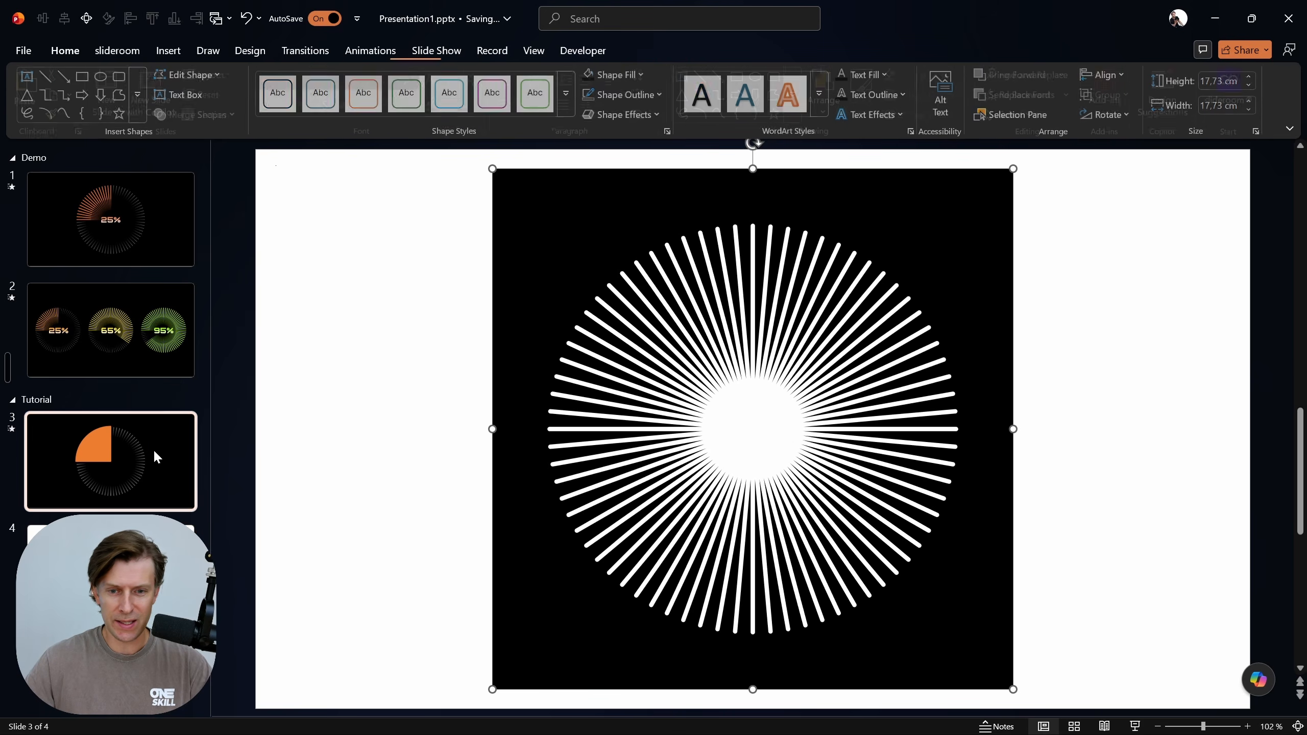
pyautogui.hotkey('ctrl', 'v')
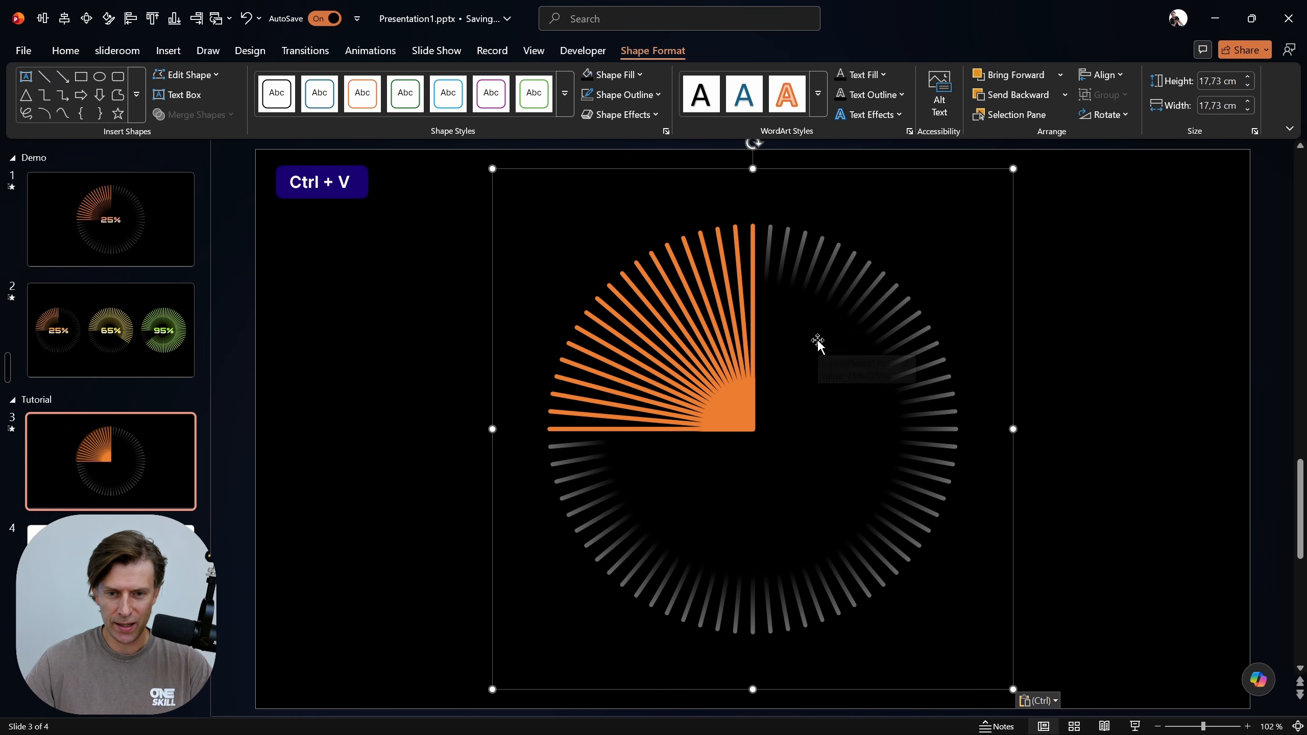
pyautogui.hotkey('alt', '1')
pyautogui.hotkey('alt', '2')
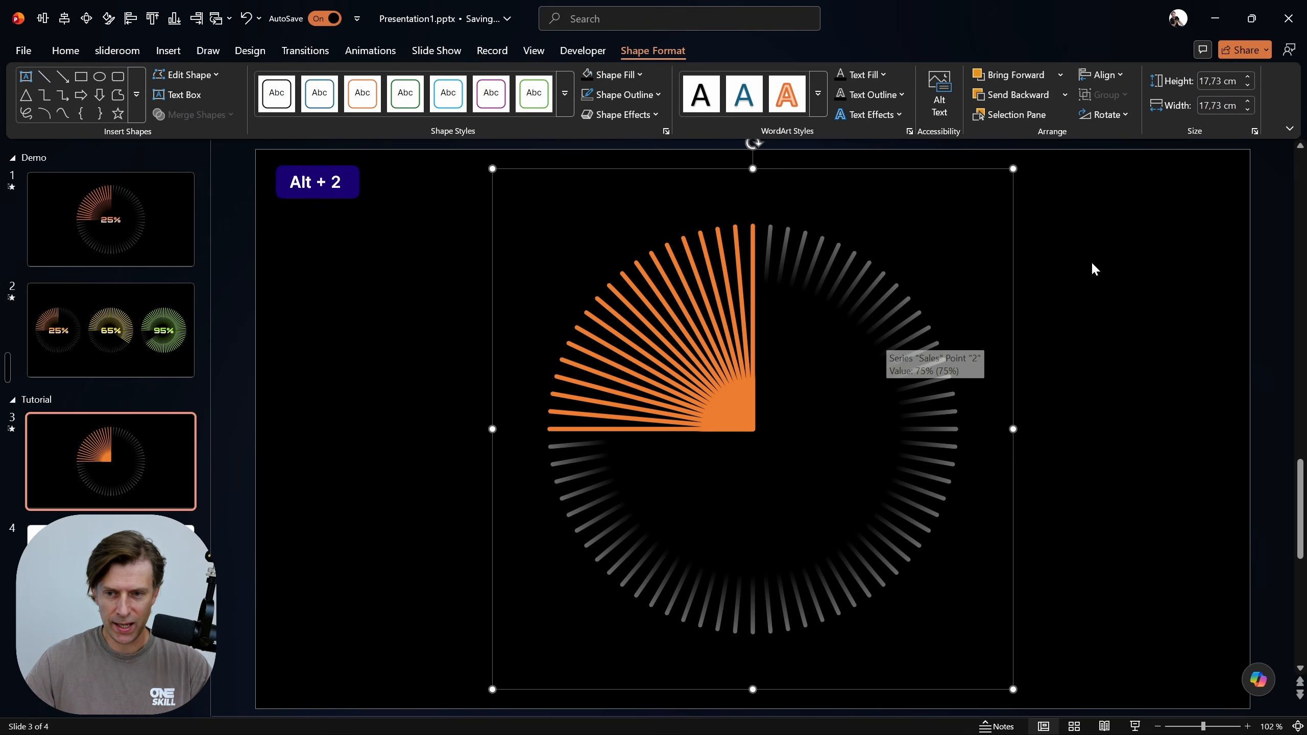
pyautogui.click(111, 571)
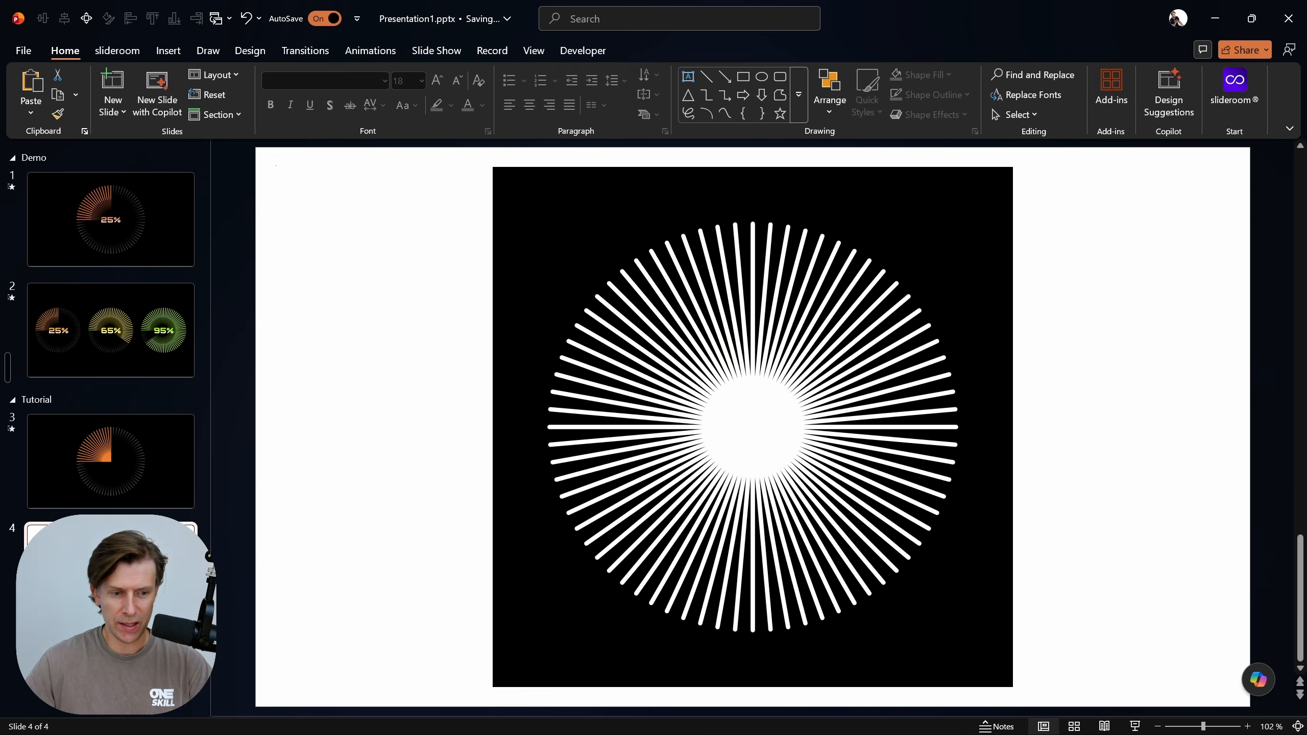
pyautogui.press('BackSpace')
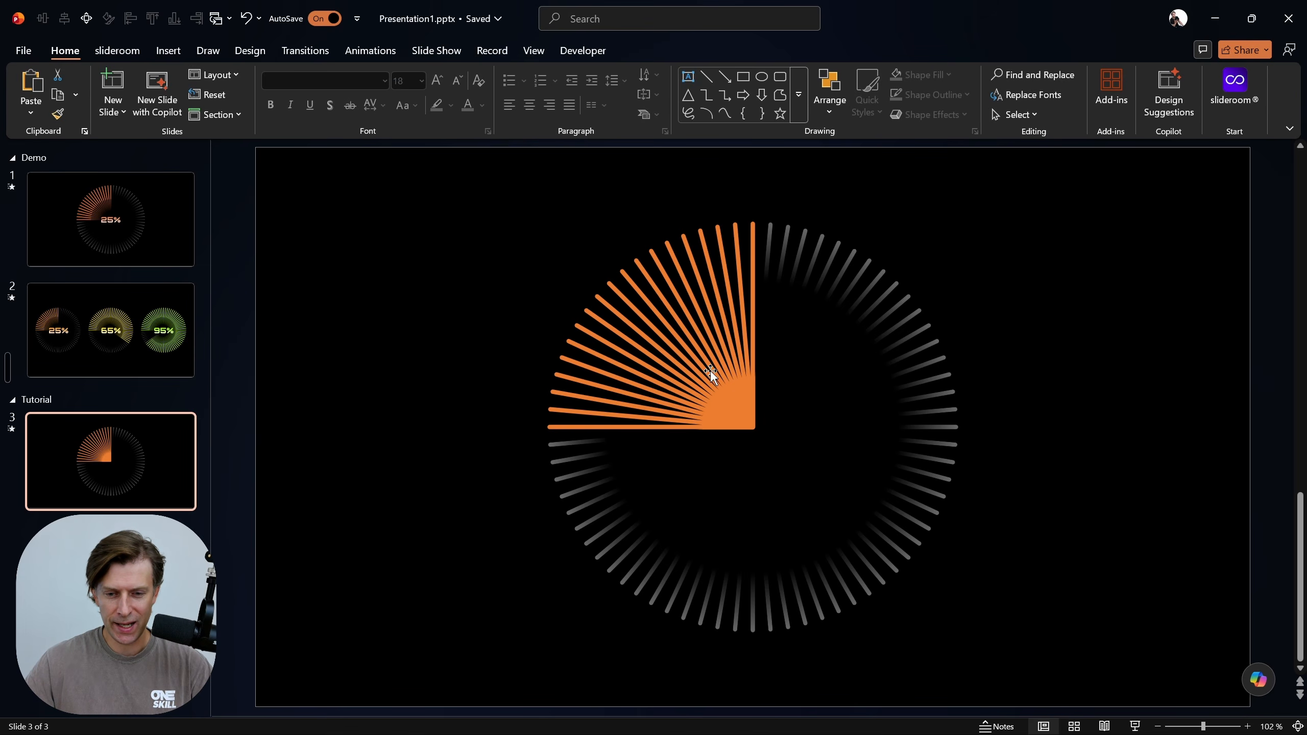
# Move the black gradient circle on slide 1 aside and examine the position and transparency of its gradient stops
pyautogui.click(156, 207)
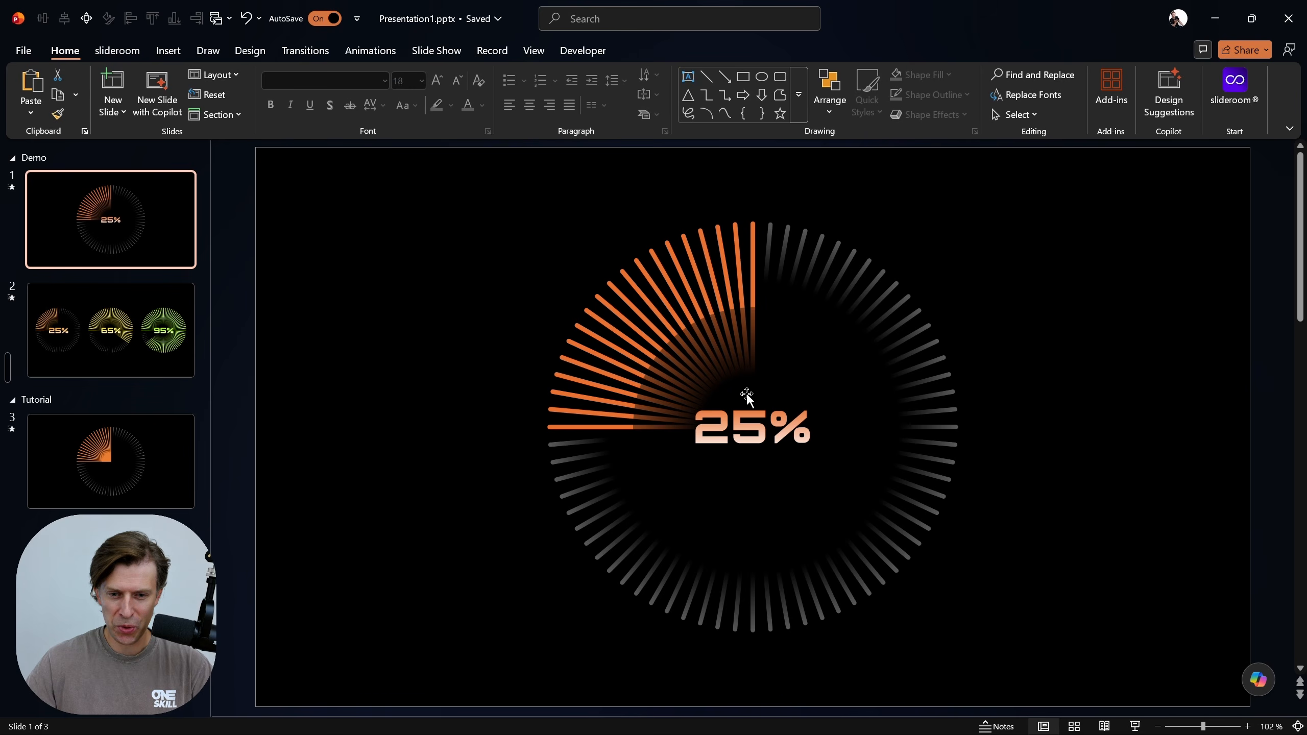
pyautogui.click(771, 368)
pyautogui.moveTo(793, 370); pyautogui.dragTo(706, 299)
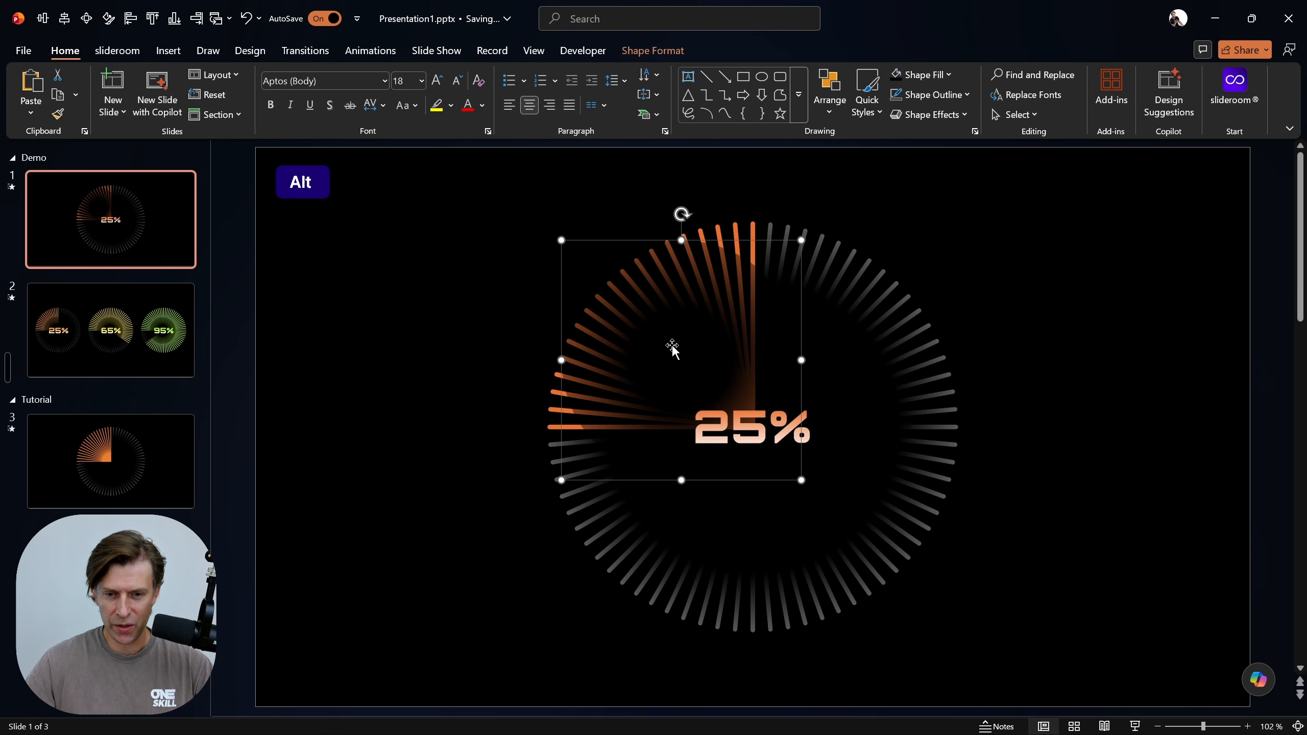
pyautogui.hotkey('alt', '4')
pyautogui.scroll(-3, 1194, 427)
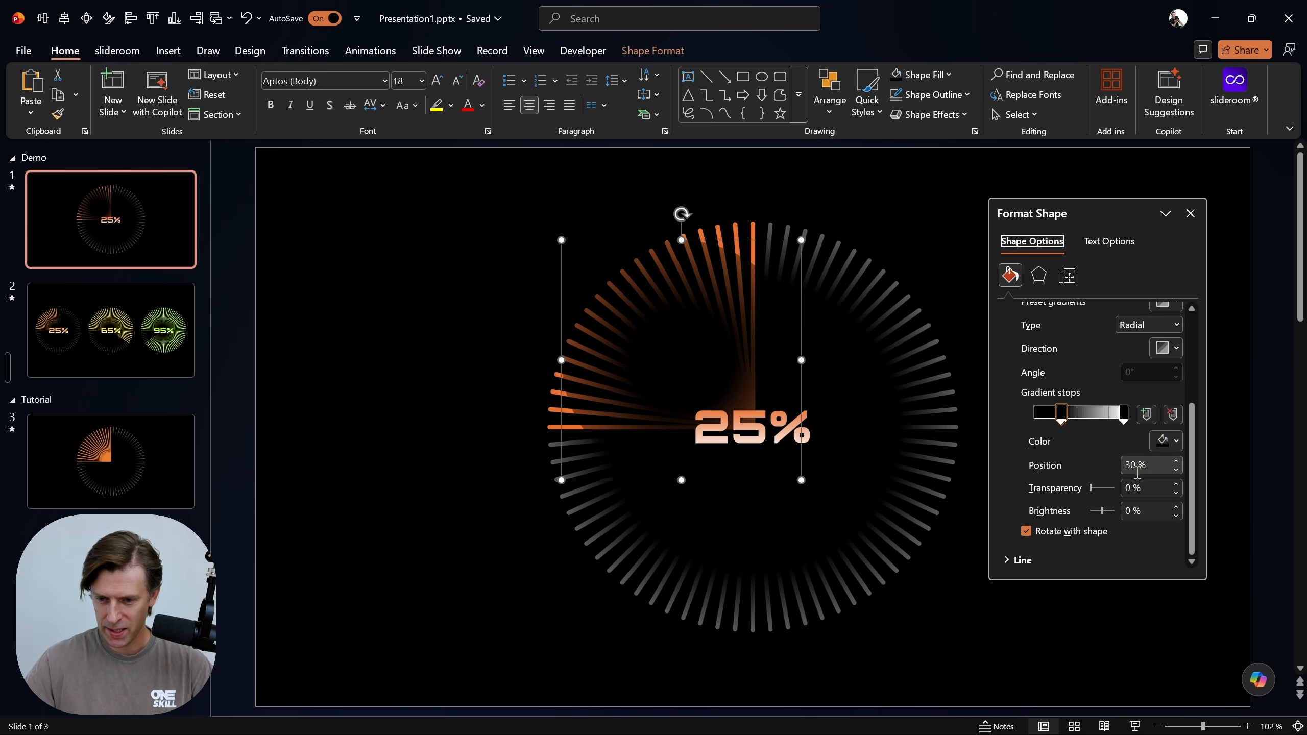
pyautogui.click(1124, 412)
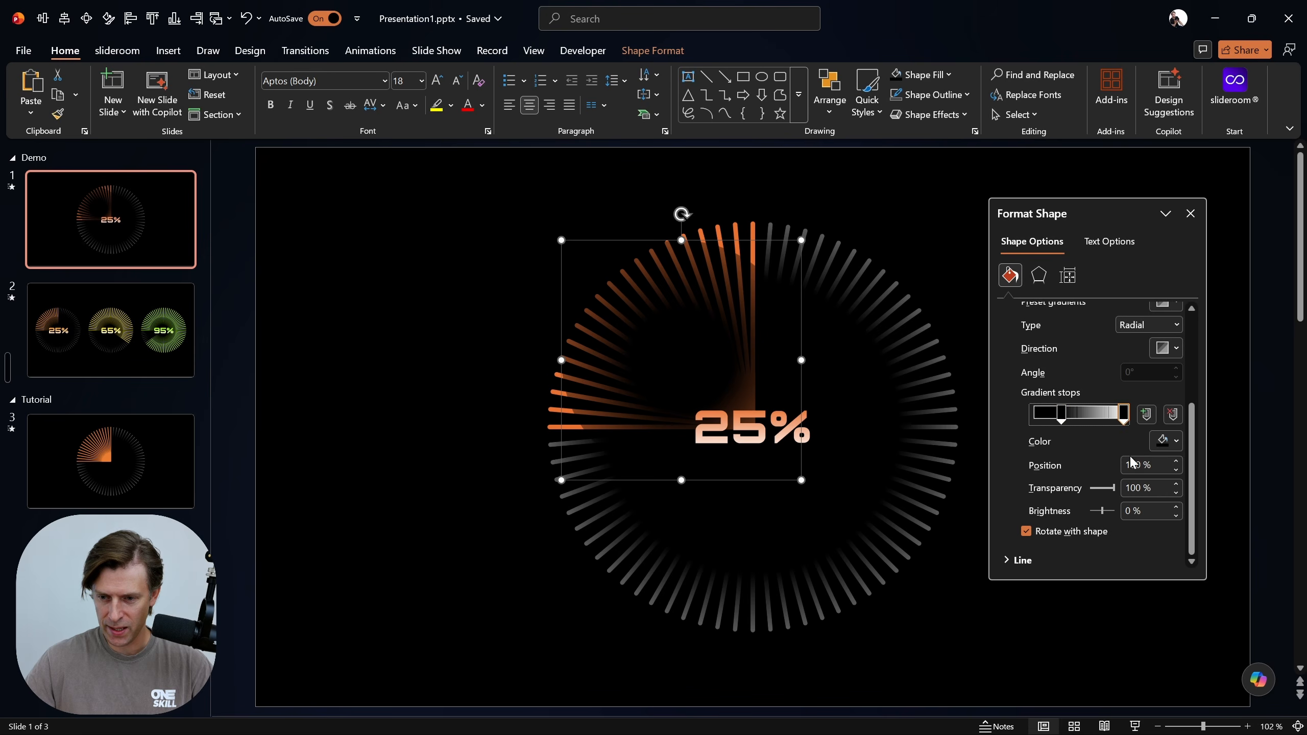
pyautogui.click(1112, 489)
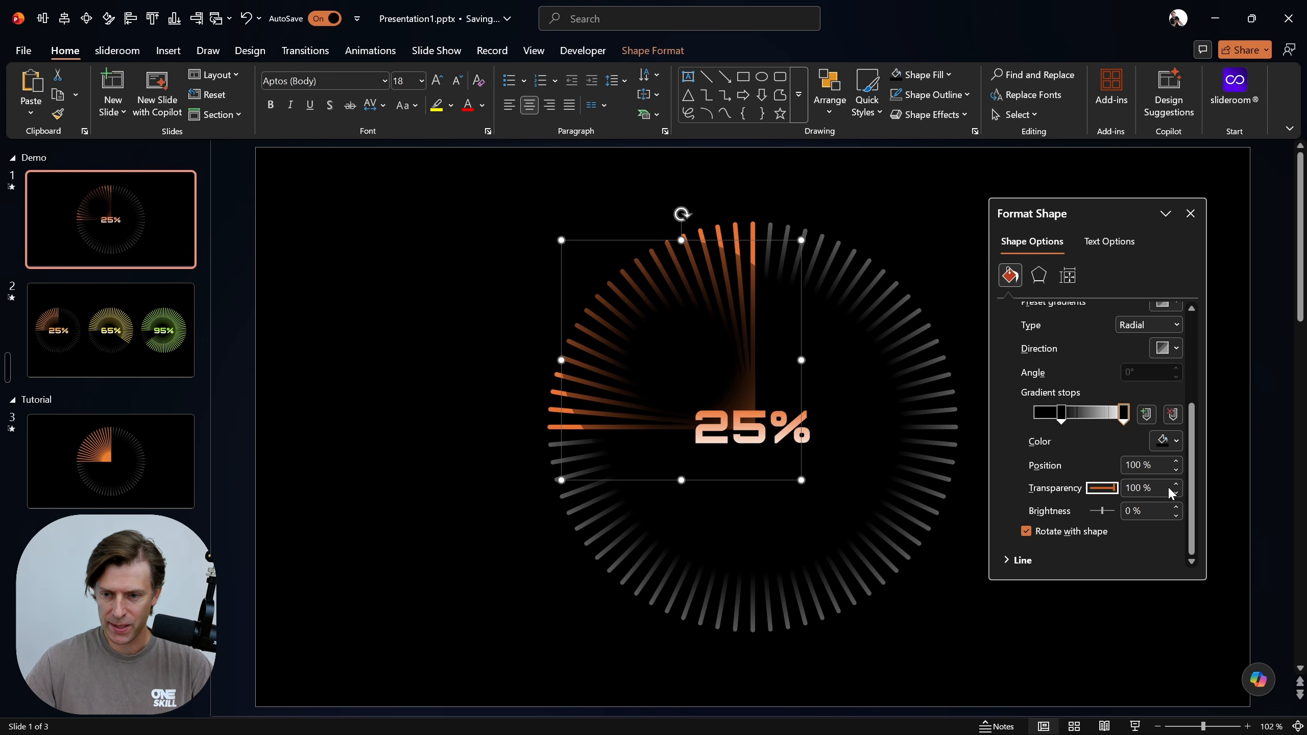
pyautogui.click(1190, 213)
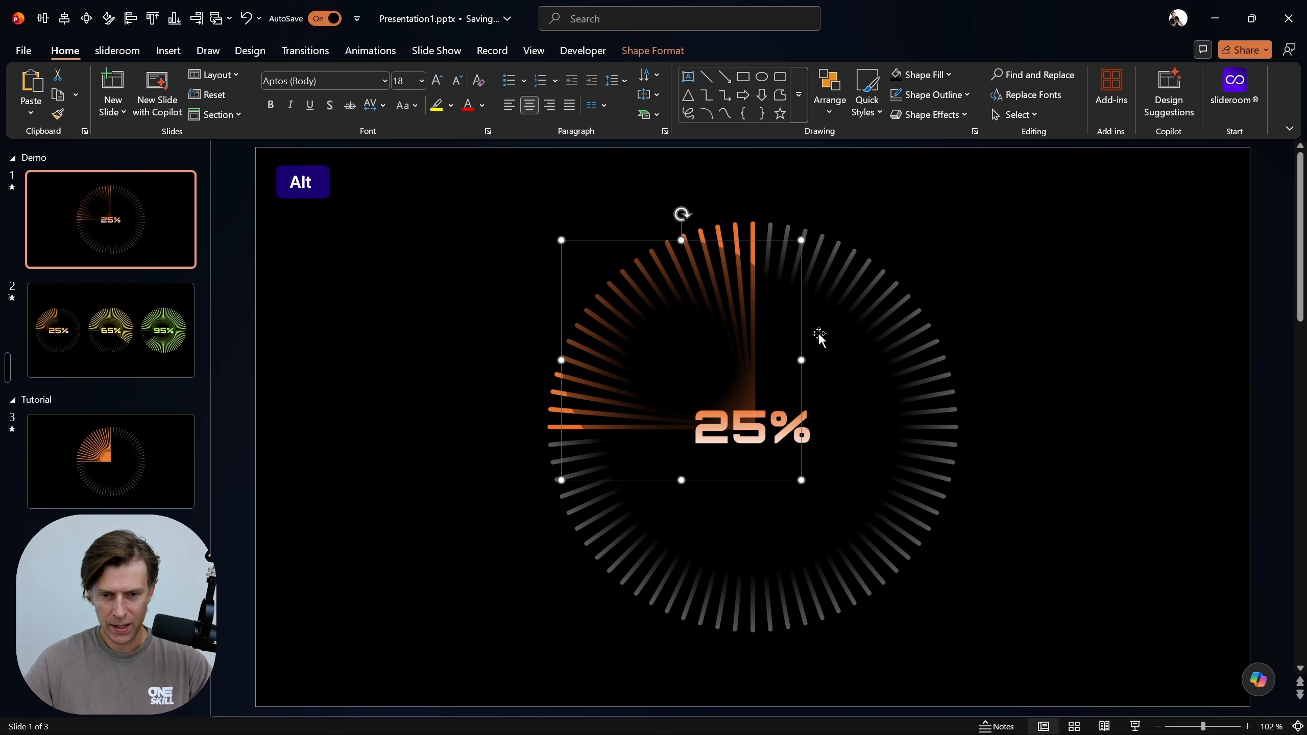
# Re-centre the black gradient circle on slide 1 and copy it onto slide 3
pyautogui.hotkey('alt', '2')
pyautogui.hotkey('ctrl', 'c')
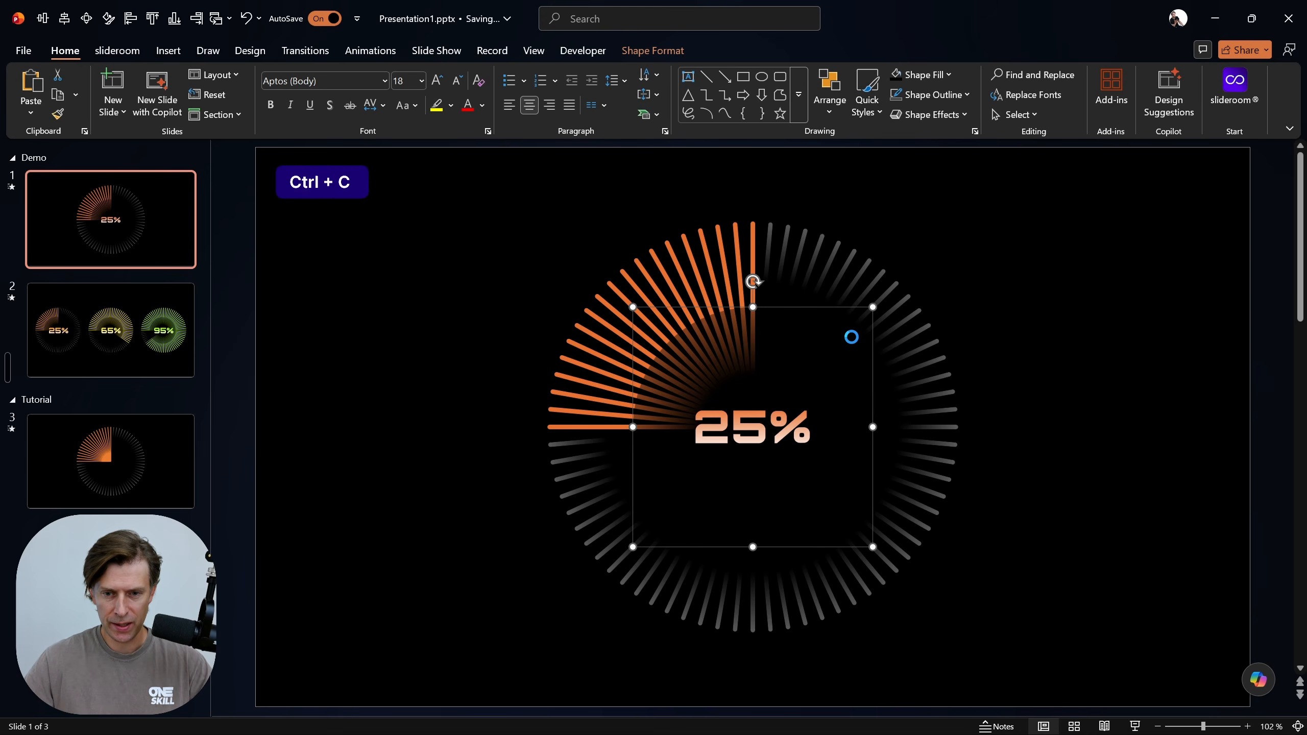
pyautogui.click(184, 443)
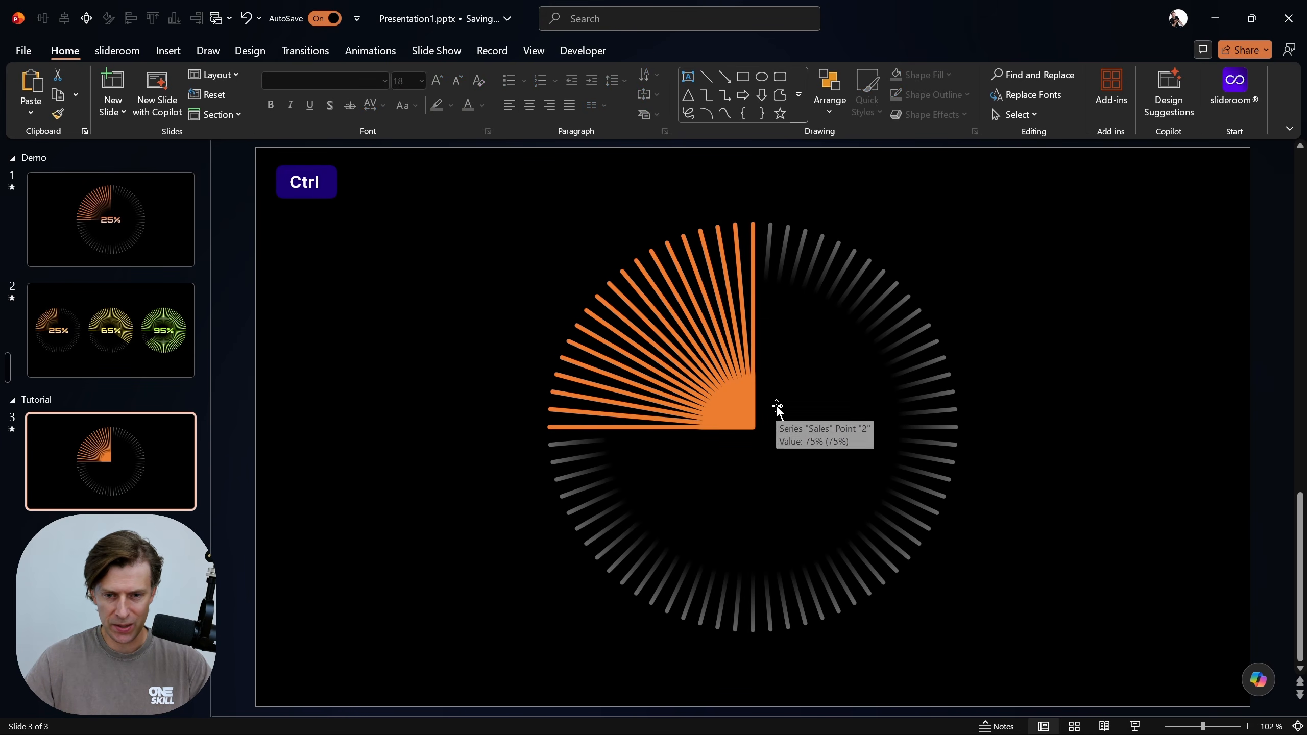
pyautogui.hotkey('ctrl', 'v')
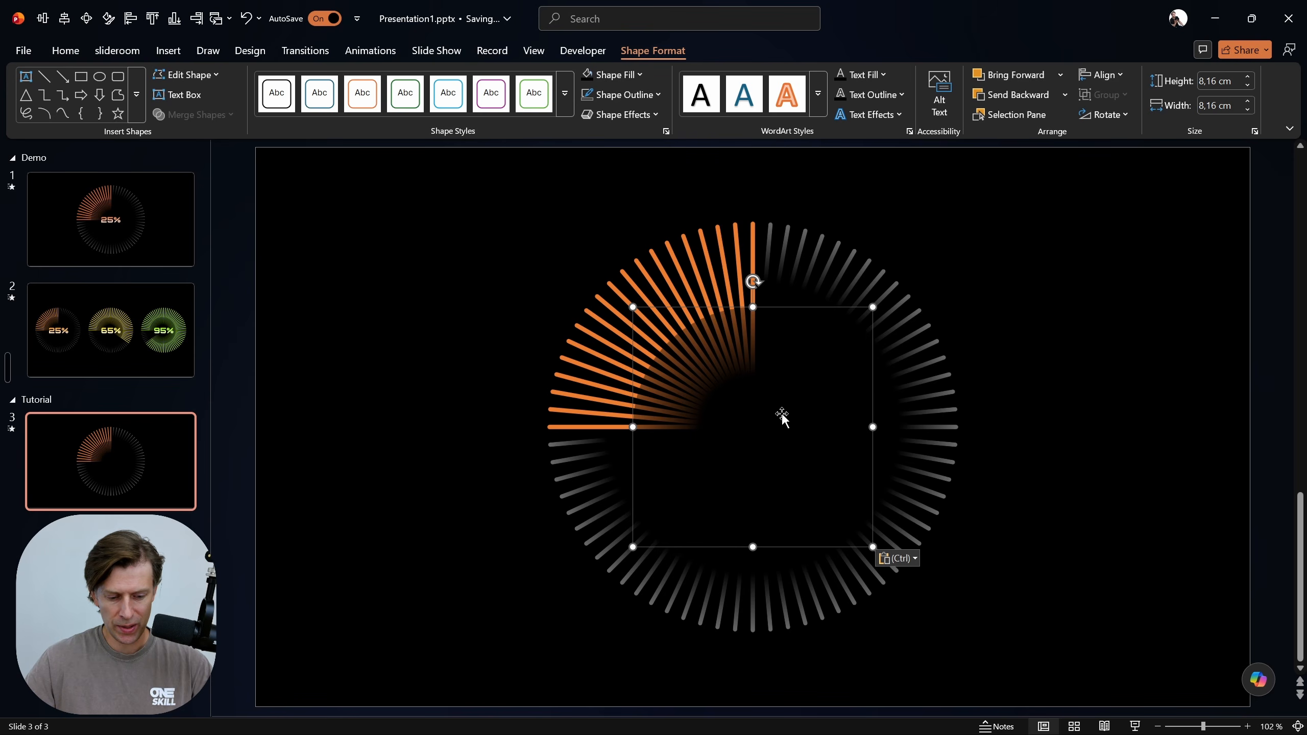
# Apply the first light preset gradient to the circle on slide 3 and remove its two middle gradient stops
pyautogui.hotkey('alt', '4')
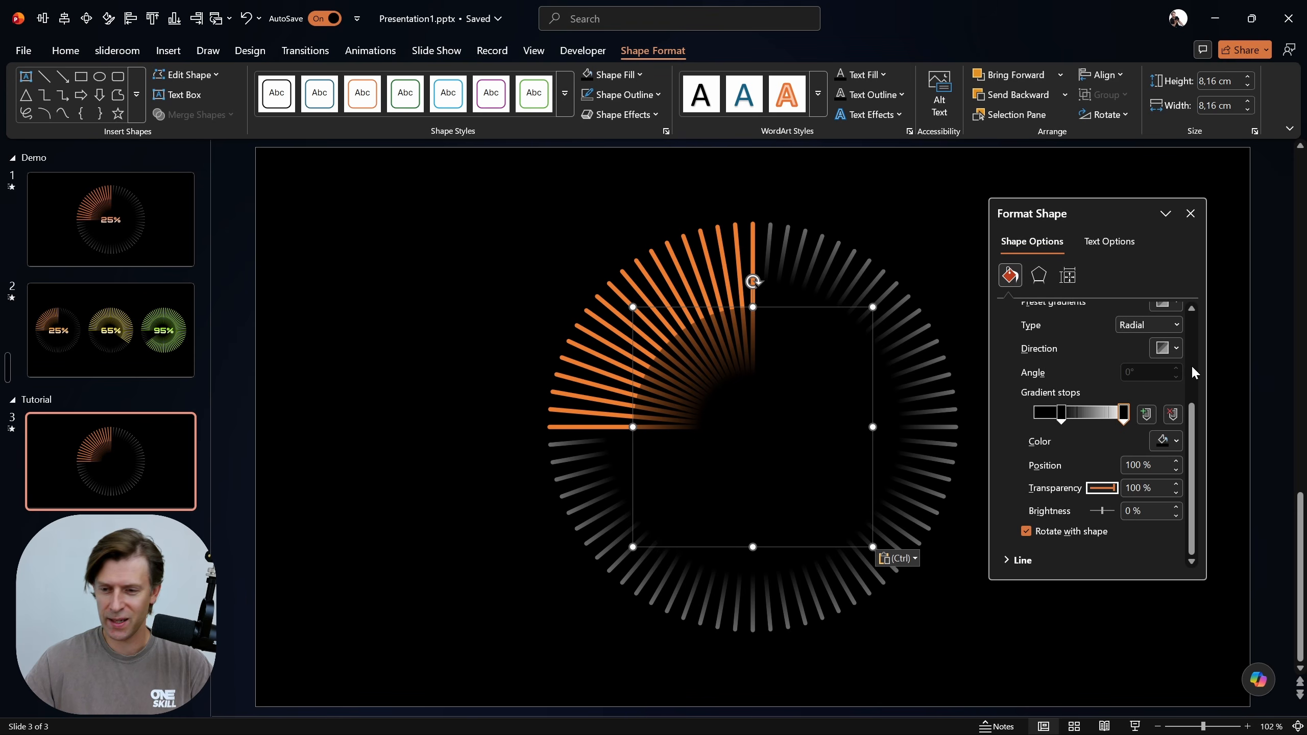
pyautogui.scroll(4, 1156, 365)
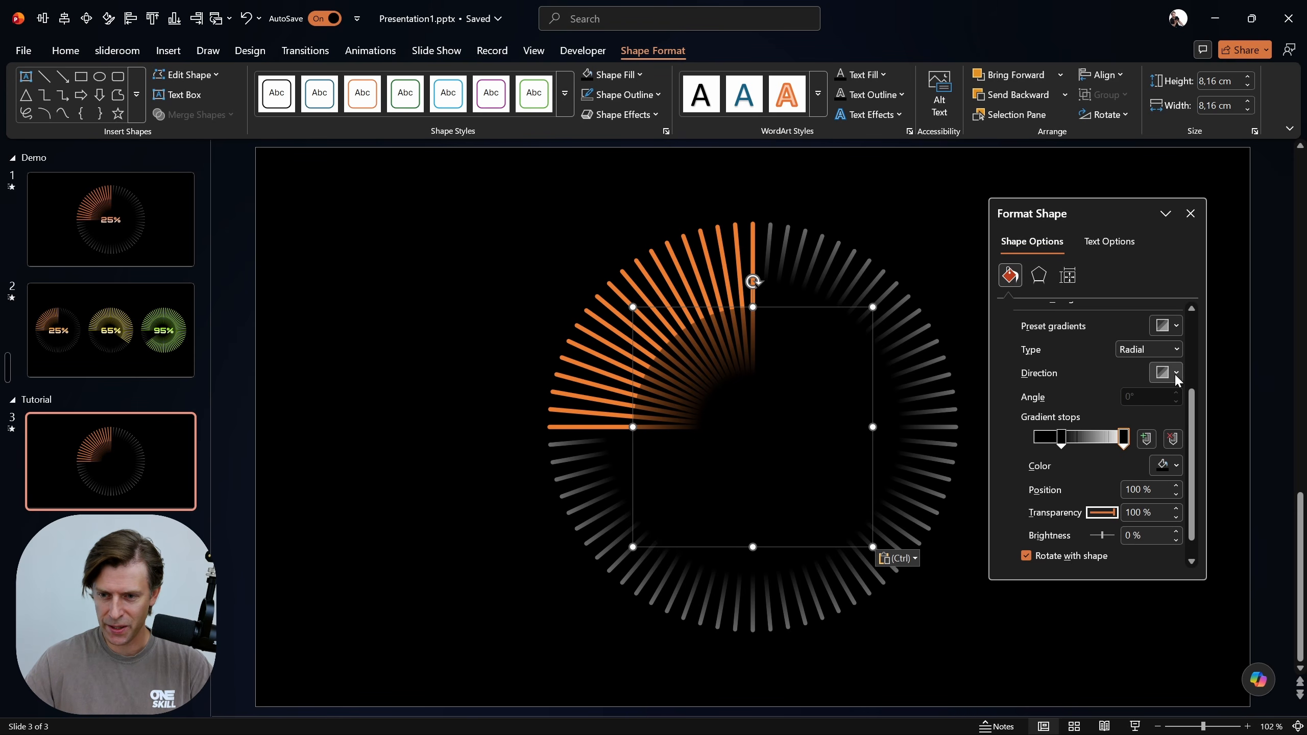
pyautogui.click(1165, 362)
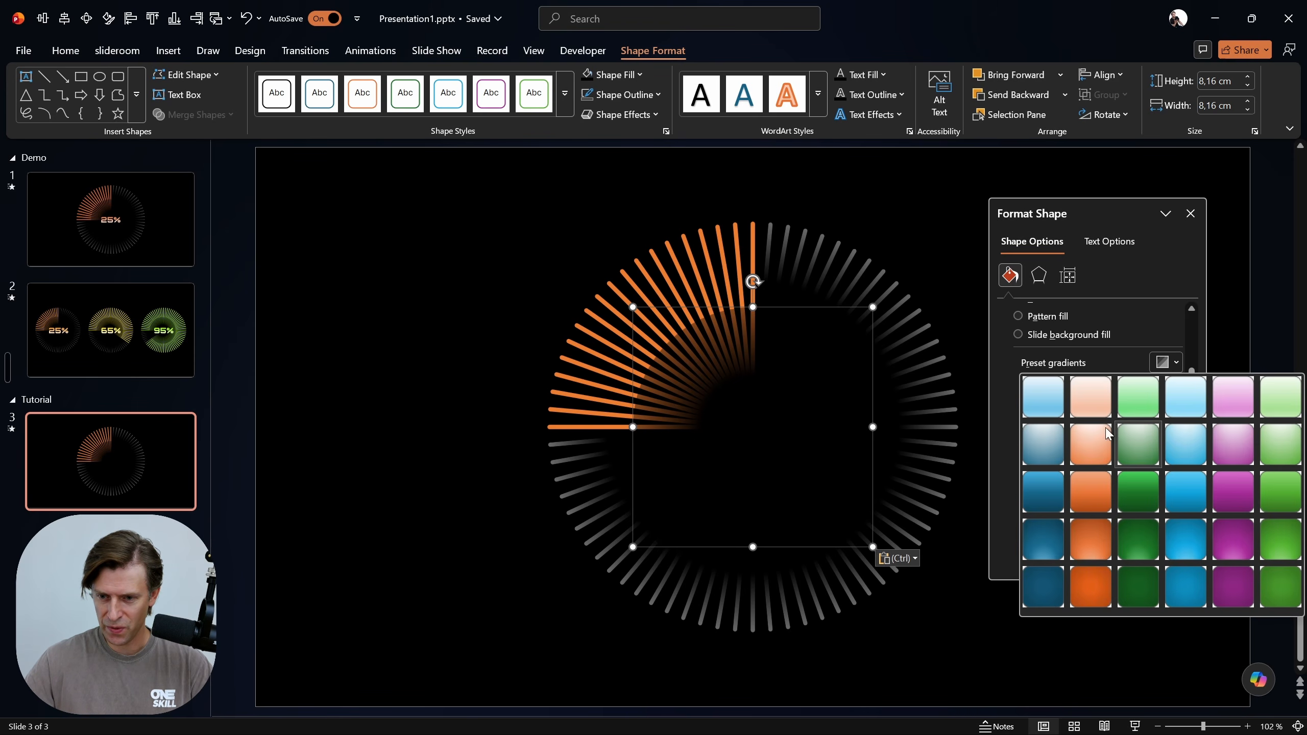
pyautogui.click(1042, 397)
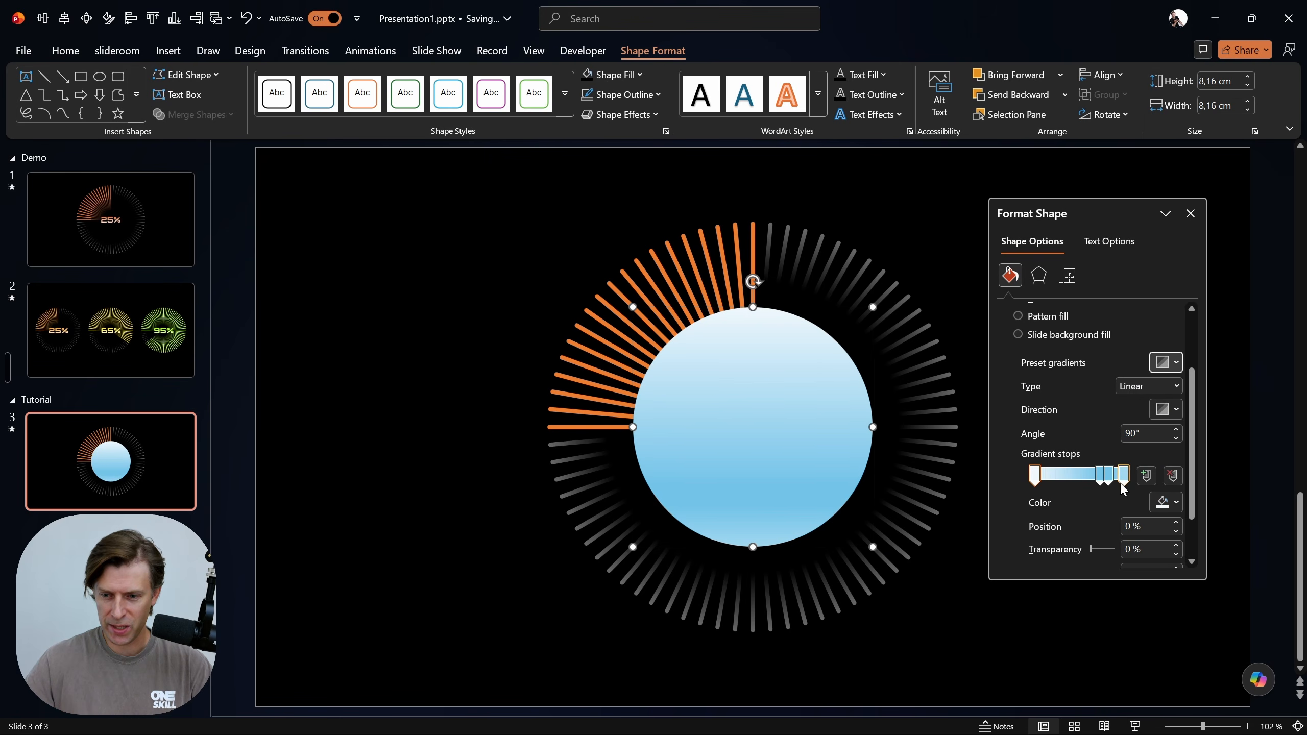
pyautogui.moveTo(1101, 486); pyautogui.dragTo(1103, 492)
pyautogui.moveTo(1103, 537); pyautogui.dragTo(1101, 535)
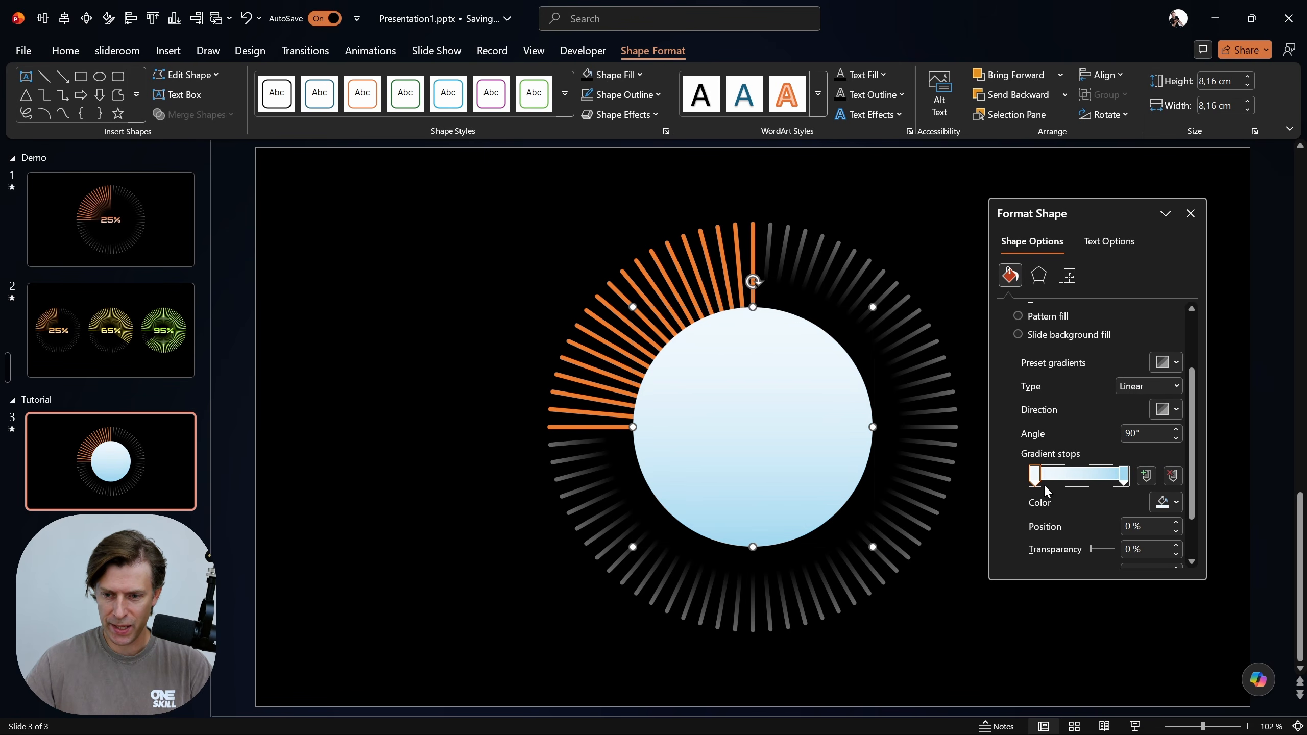
# Set the circle's gradient type to Radial with the direction spreading from the centre
pyautogui.click(1166, 502)
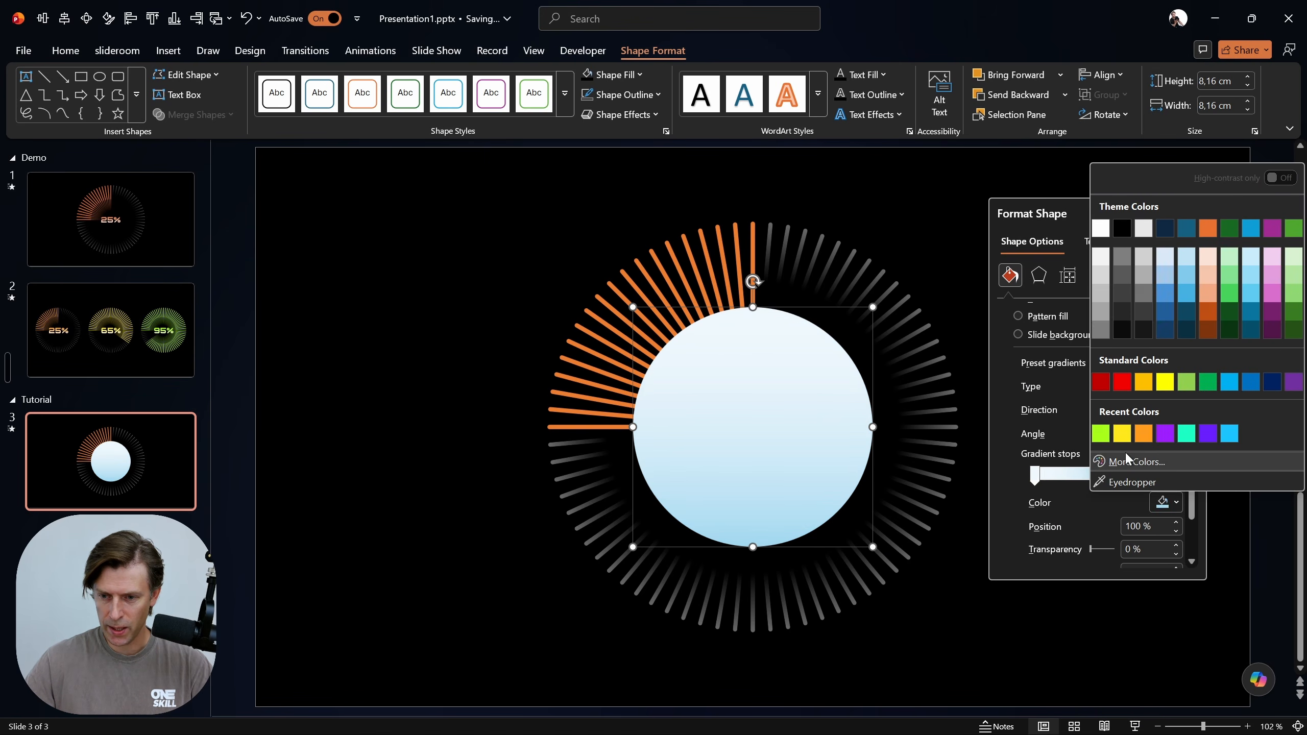
pyautogui.click(1068, 389)
pyautogui.click(1168, 412)
pyautogui.click(1102, 387)
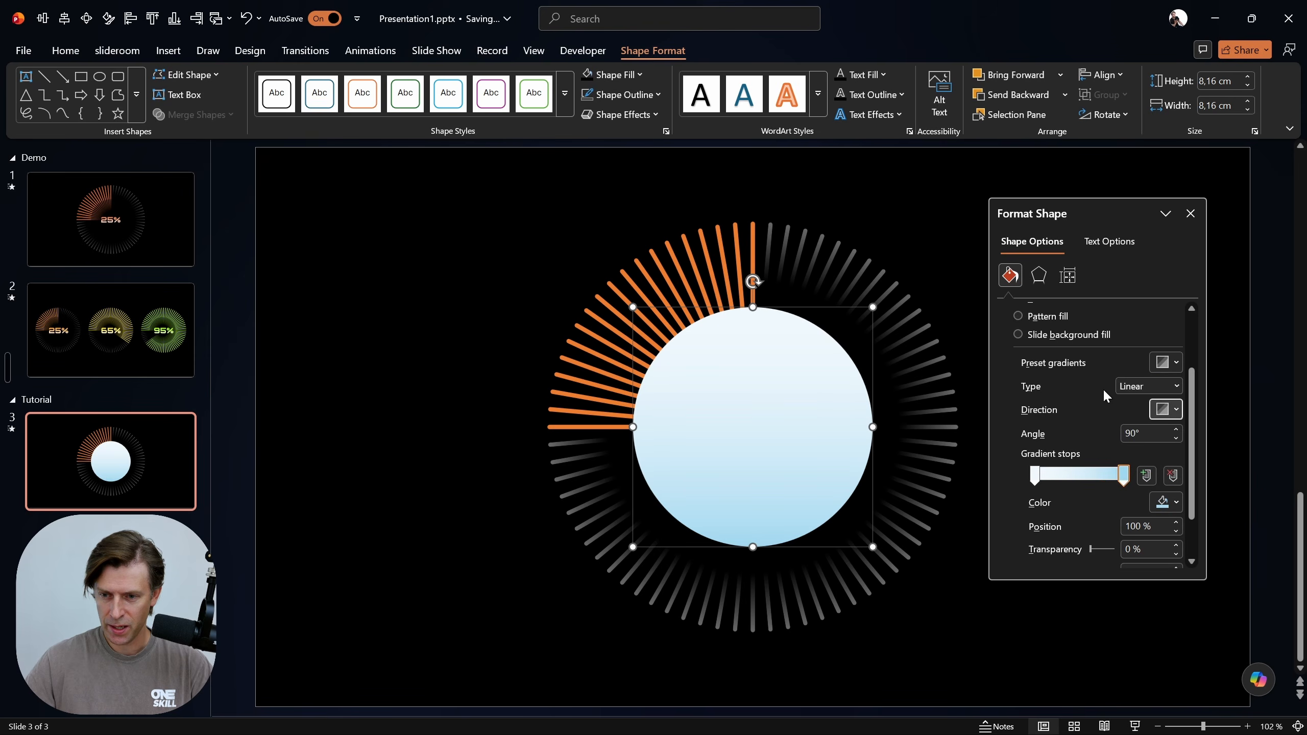
pyautogui.click(1136, 387)
pyautogui.click(1138, 420)
pyautogui.click(1168, 414)
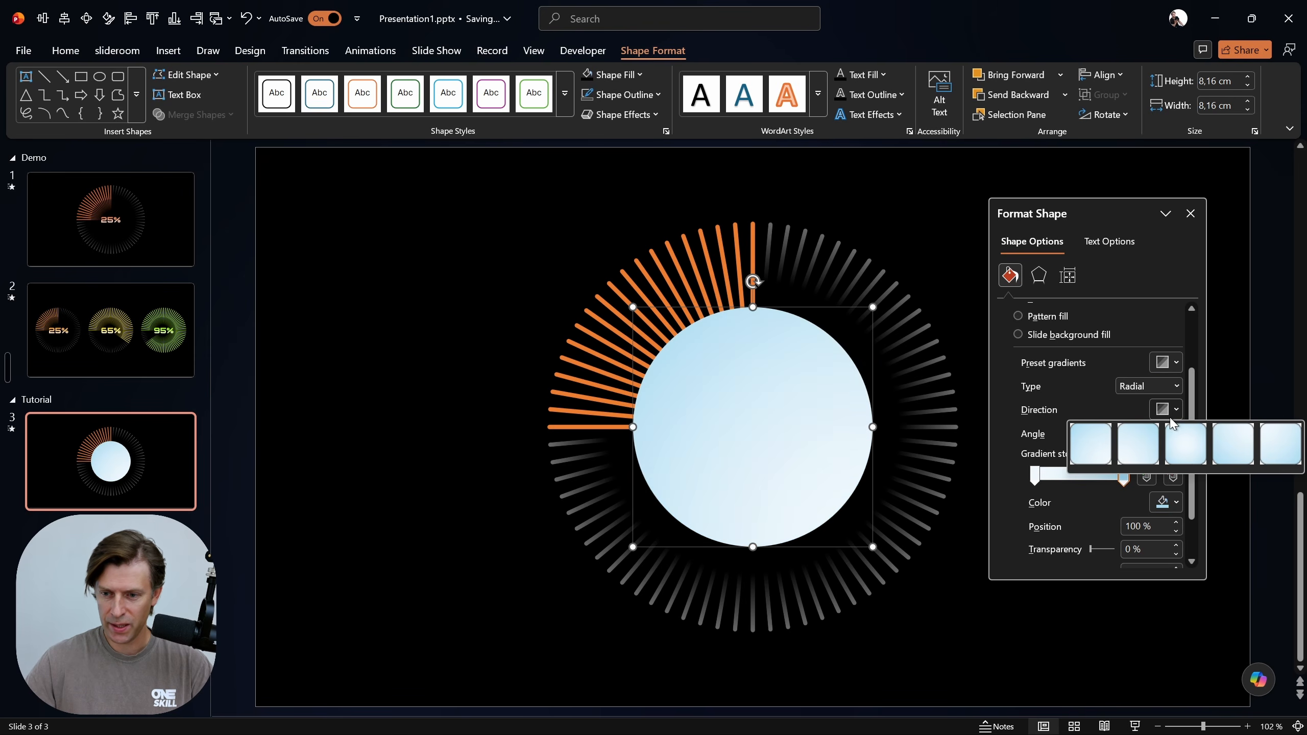
pyautogui.click(1184, 444)
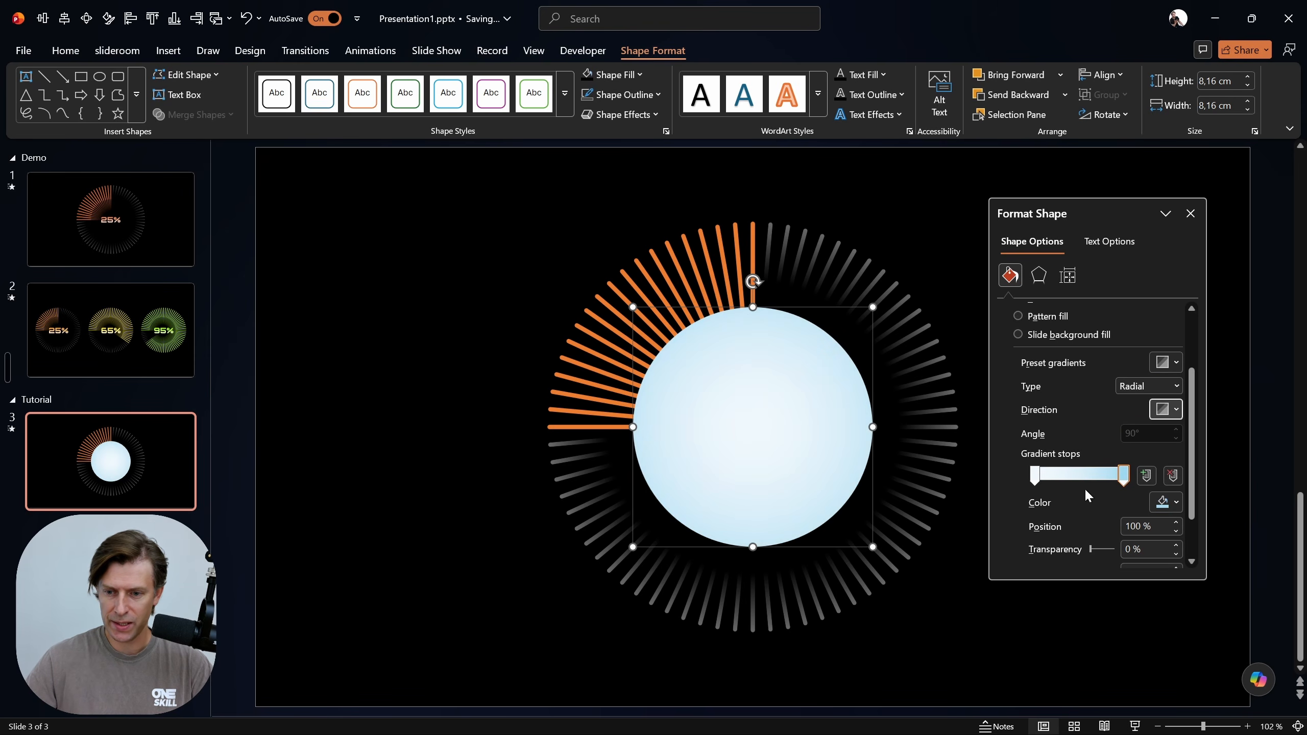
# Make the circle's first gradient stop black and set its position to 30%
pyautogui.click(1034, 473)
pyautogui.click(1166, 502)
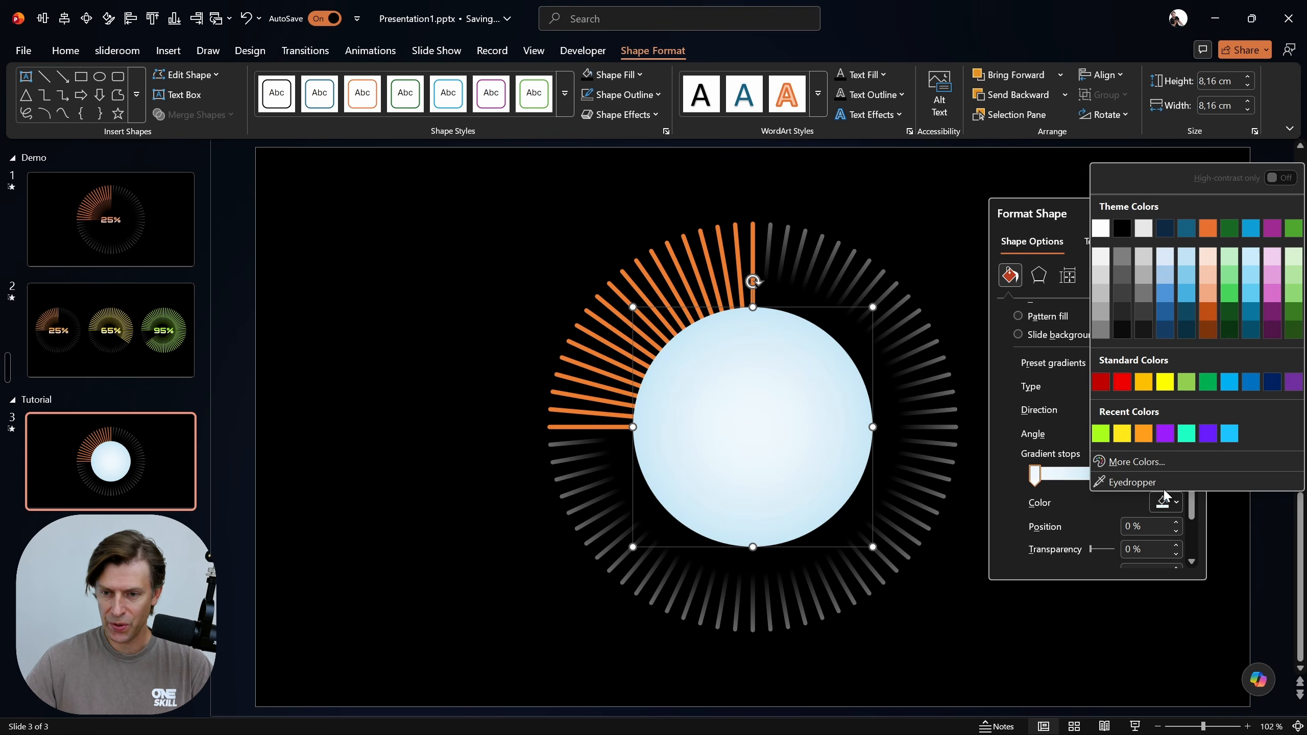
pyautogui.click(1120, 248)
pyautogui.doubleClick(1152, 524)
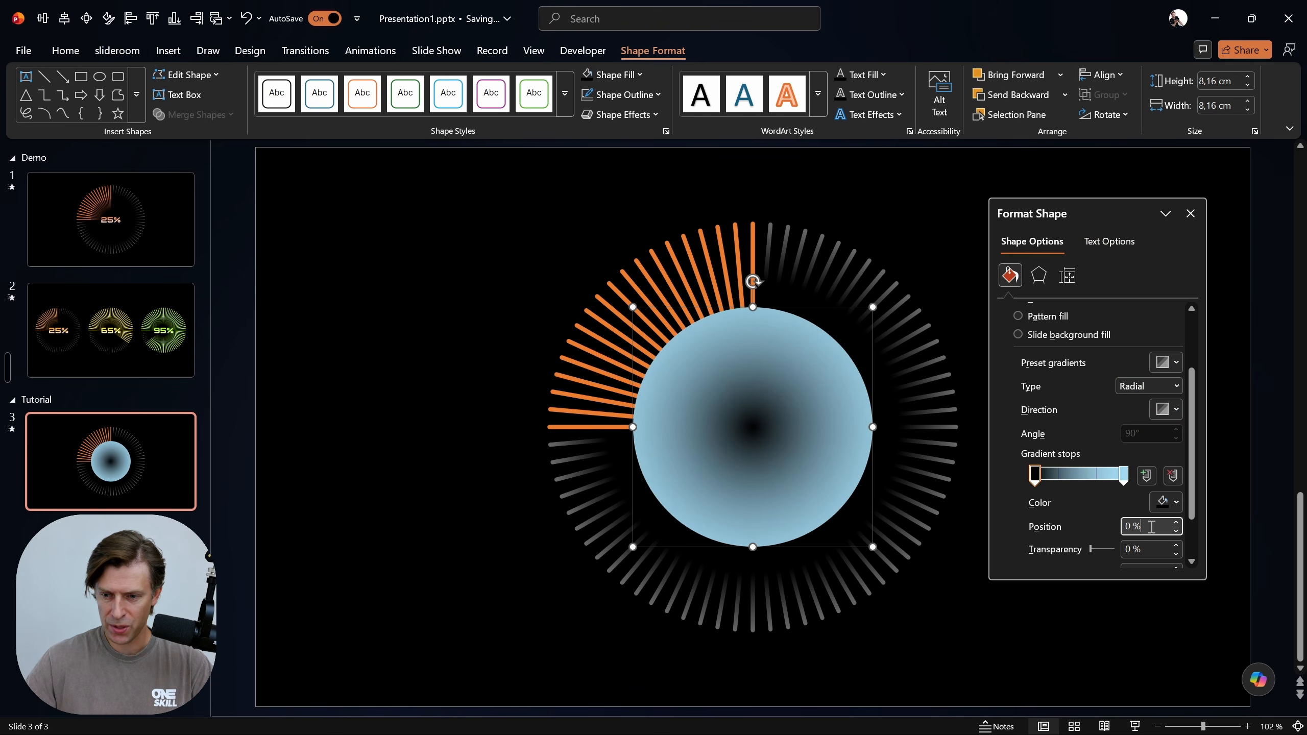
pyautogui.write('30')
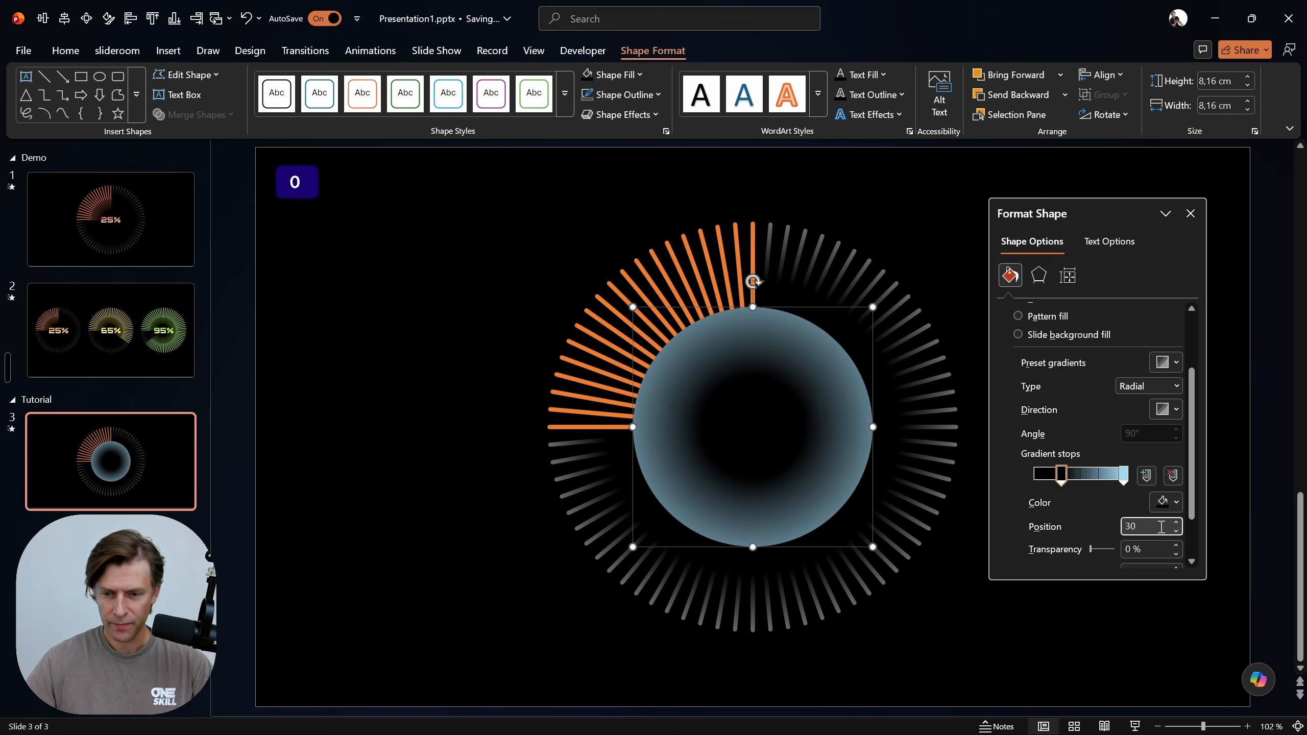
# Make the circle's last gradient stop black with 100% transparency, and close the shape formatting options
pyautogui.click(1123, 476)
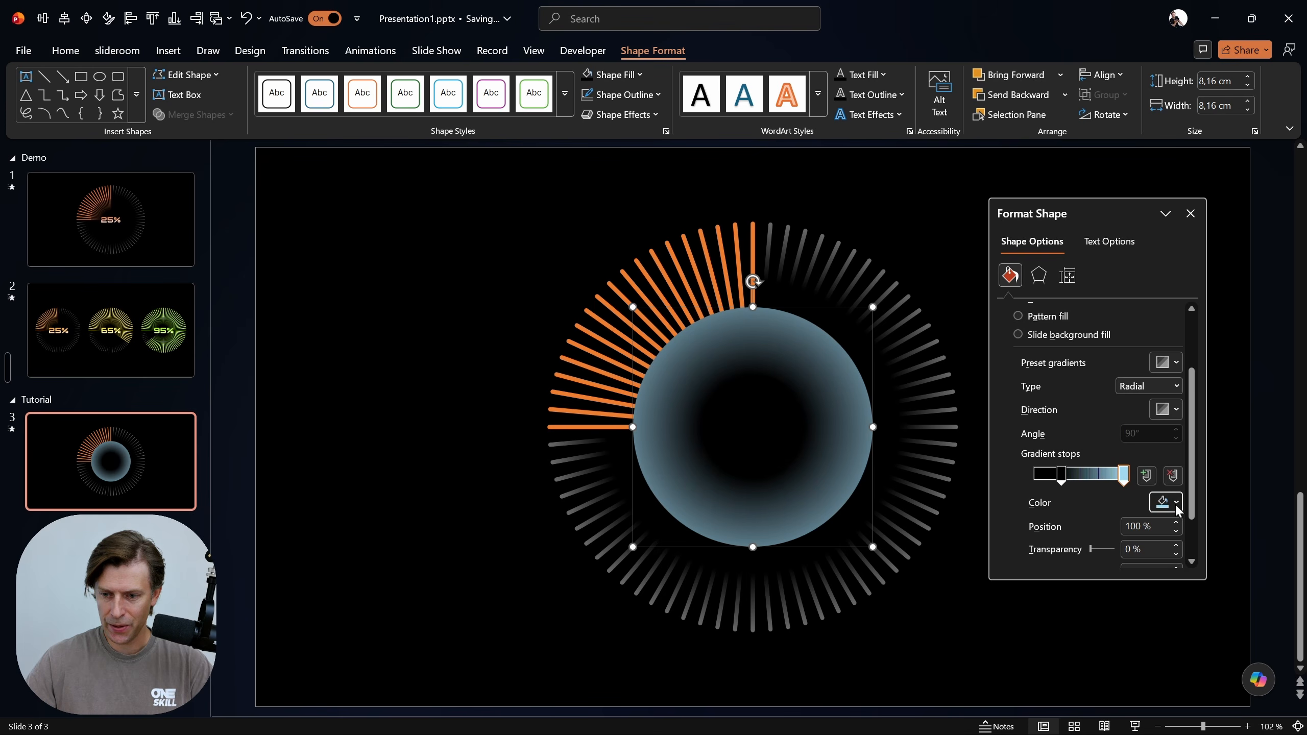
pyautogui.click(1166, 502)
pyautogui.click(1122, 228)
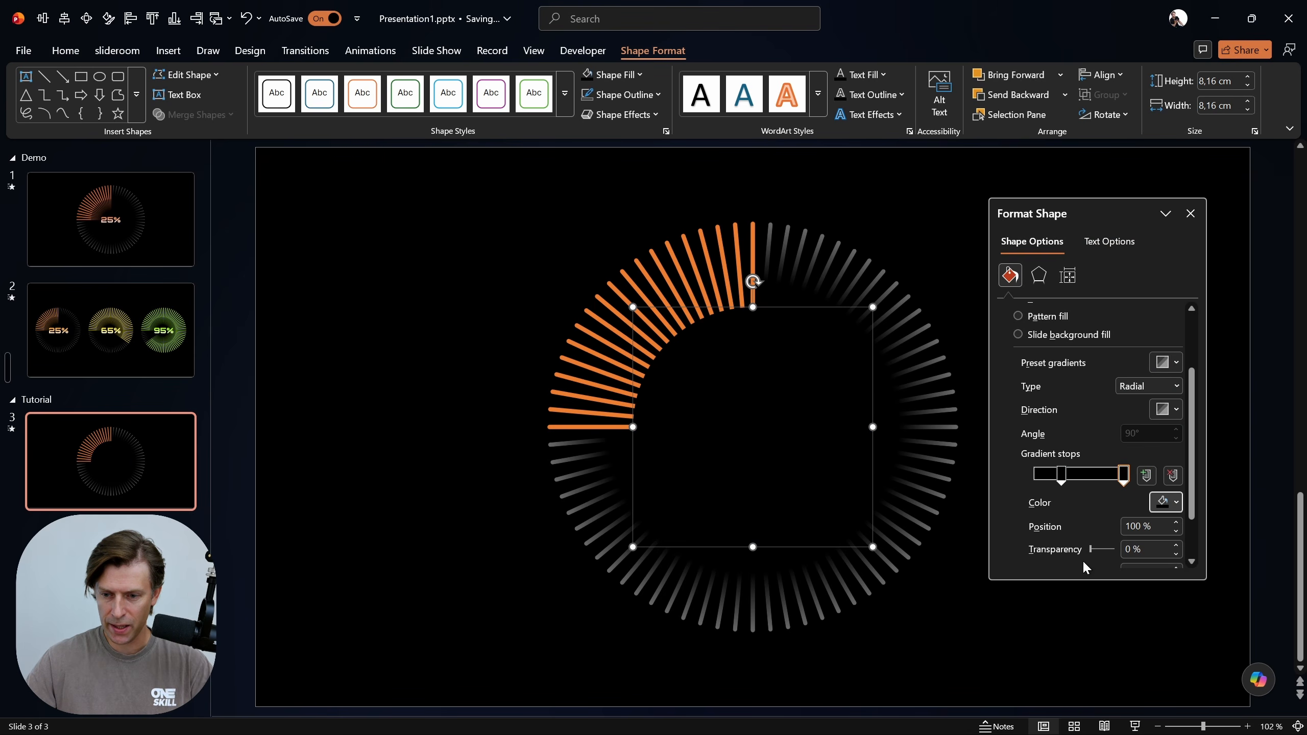
pyautogui.moveTo(1091, 551); pyautogui.dragTo(1172, 552)
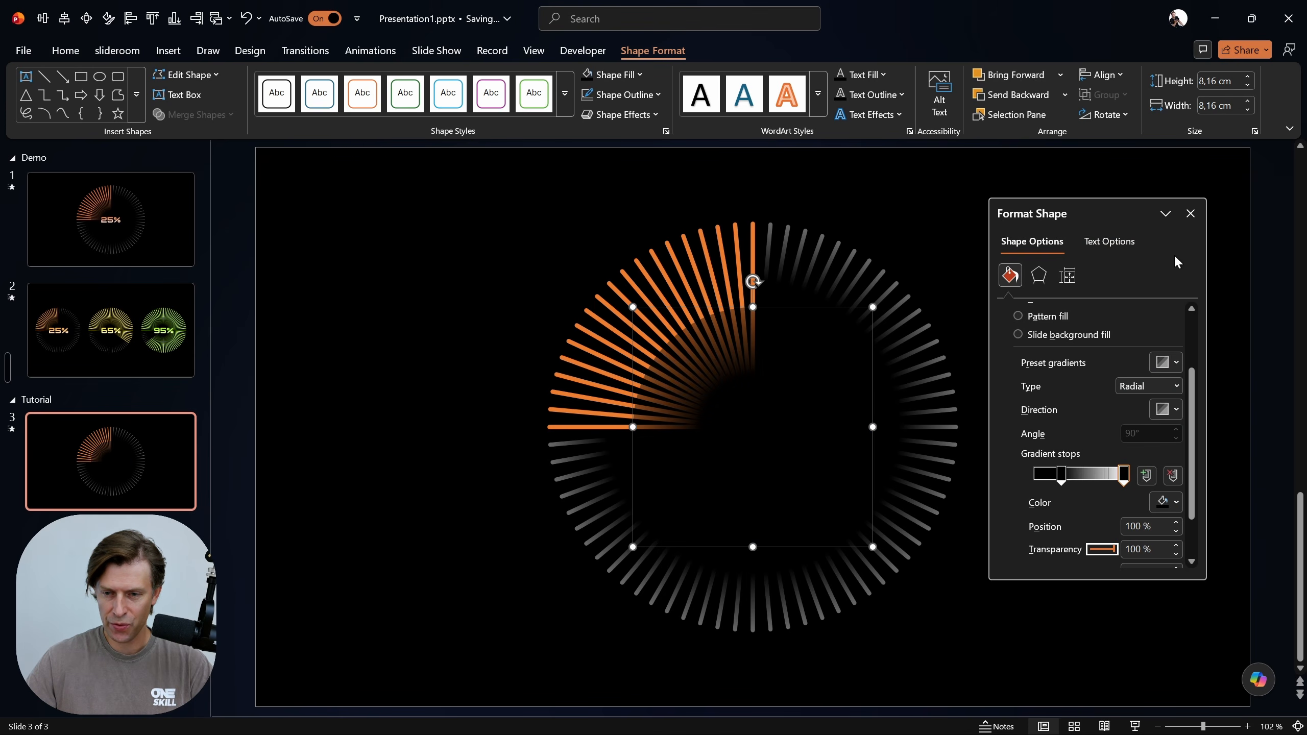
pyautogui.click(1191, 213)
# Play the slide show from slide 3 to check the masked chart's animation
pyautogui.click(1075, 367)
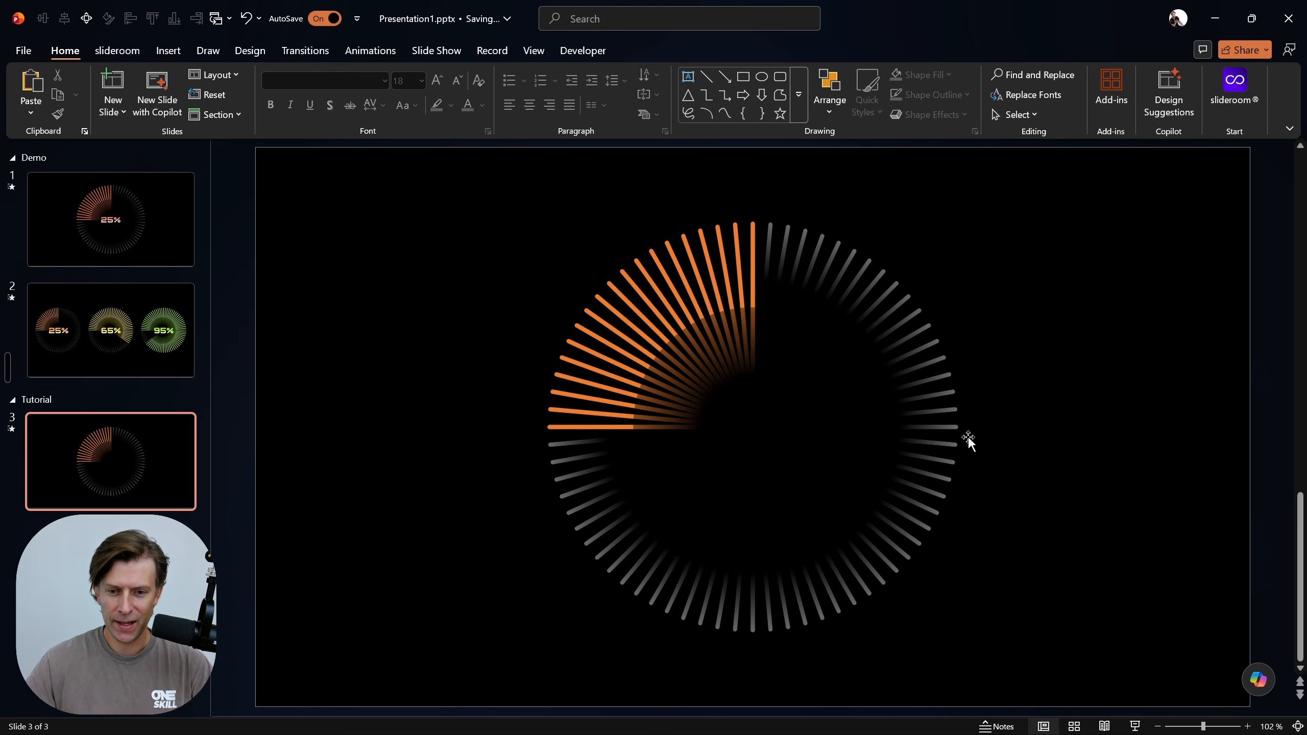
pyautogui.hotkey('shift', 'F5')
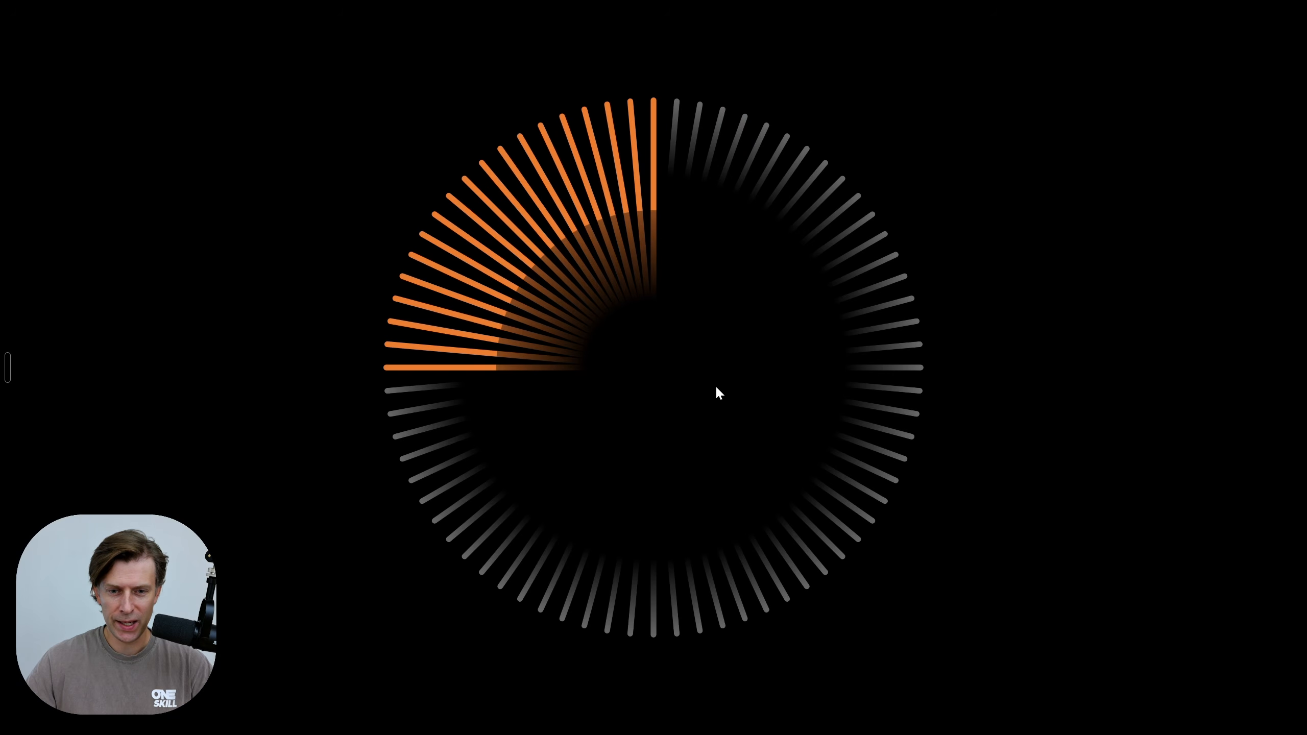
pyautogui.click(660, 421)
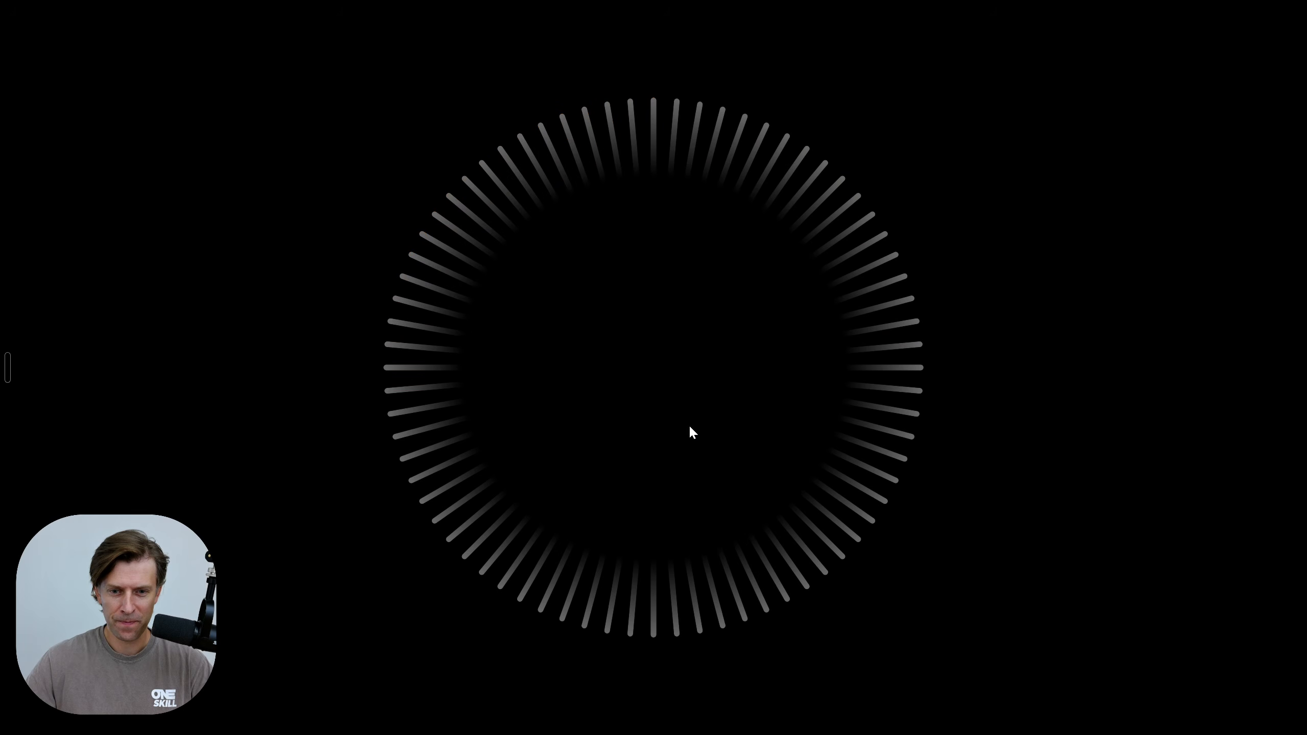
# Leave the slide show and apply the Fade transition to slide 3
pyautogui.press('Escape')
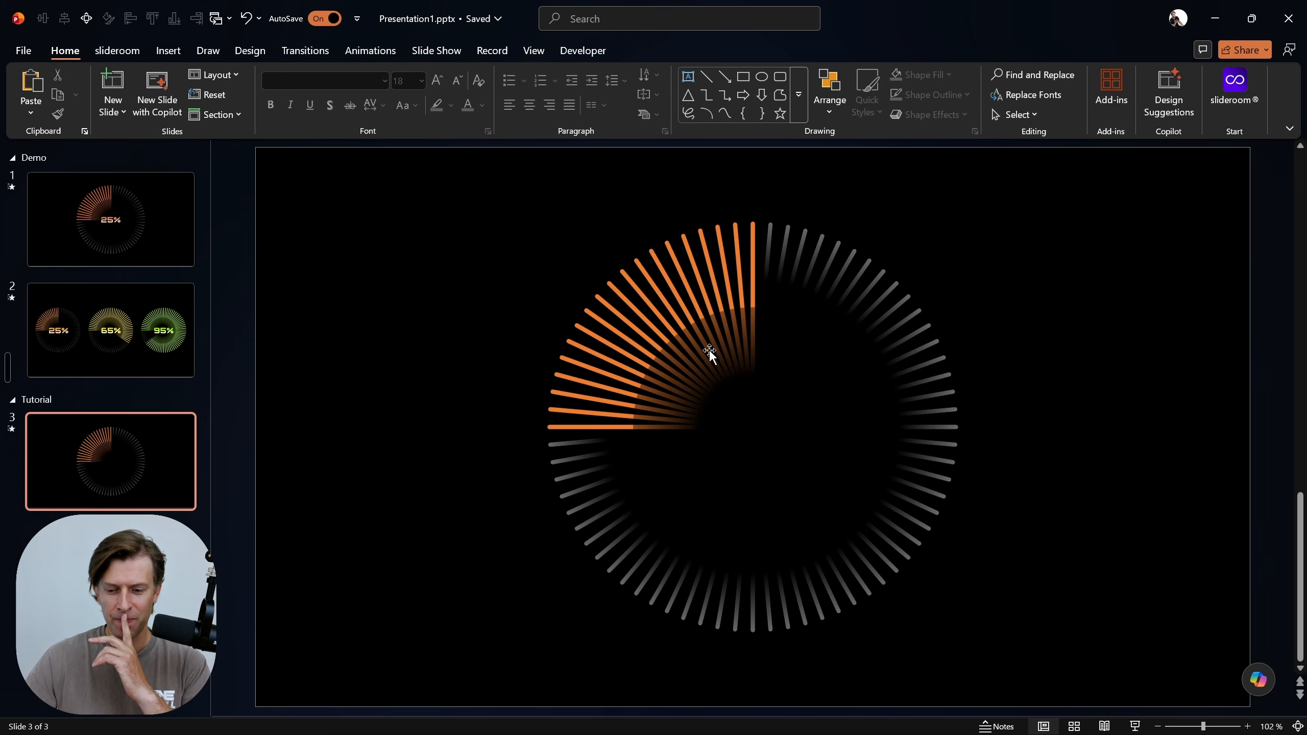
pyautogui.click(305, 56)
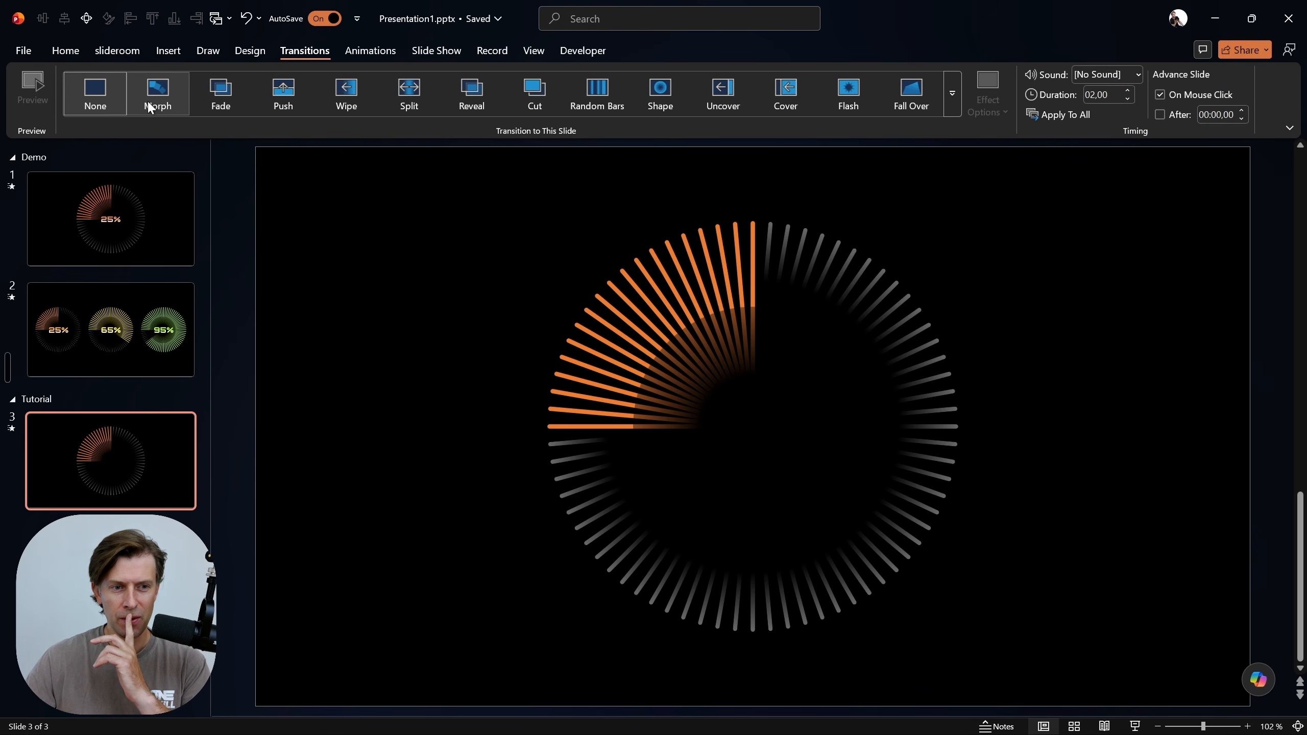
pyautogui.click(243, 101)
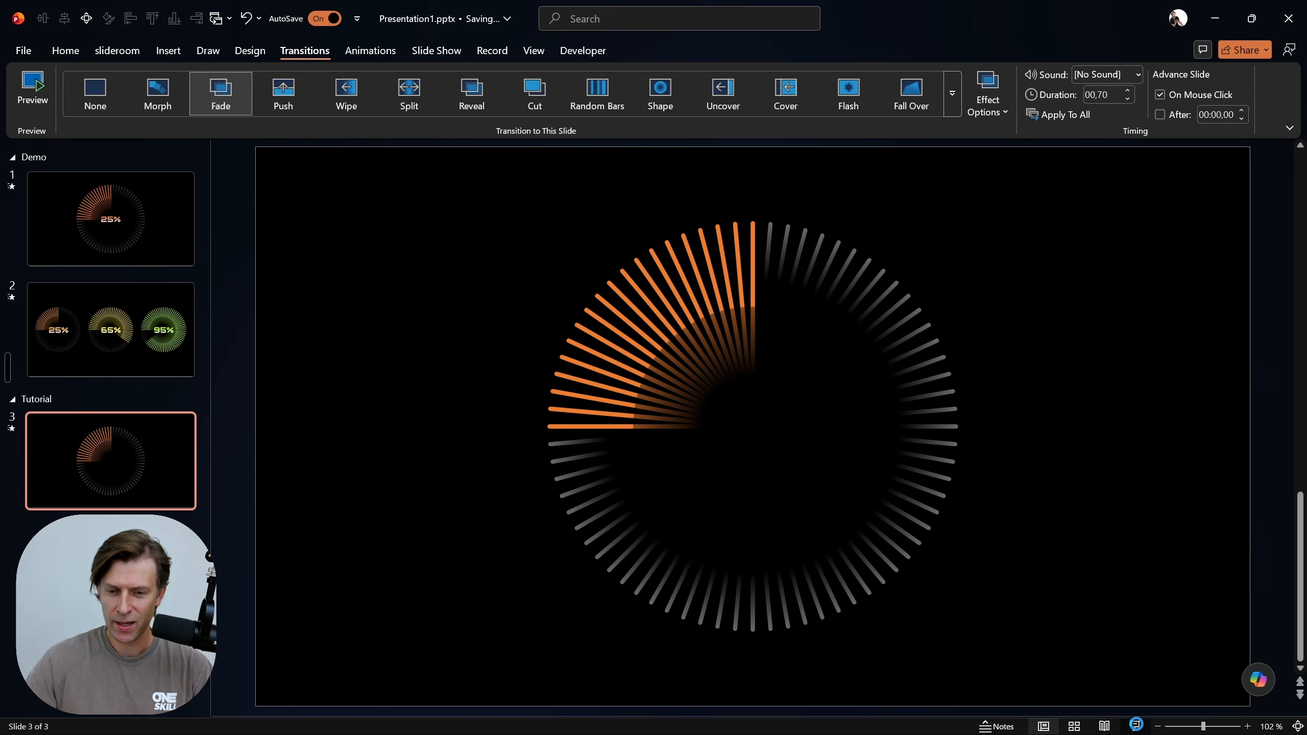
# Play the slide show from slide 3 to check the Fade transition and the chart's animations
pyautogui.click(1136, 726)
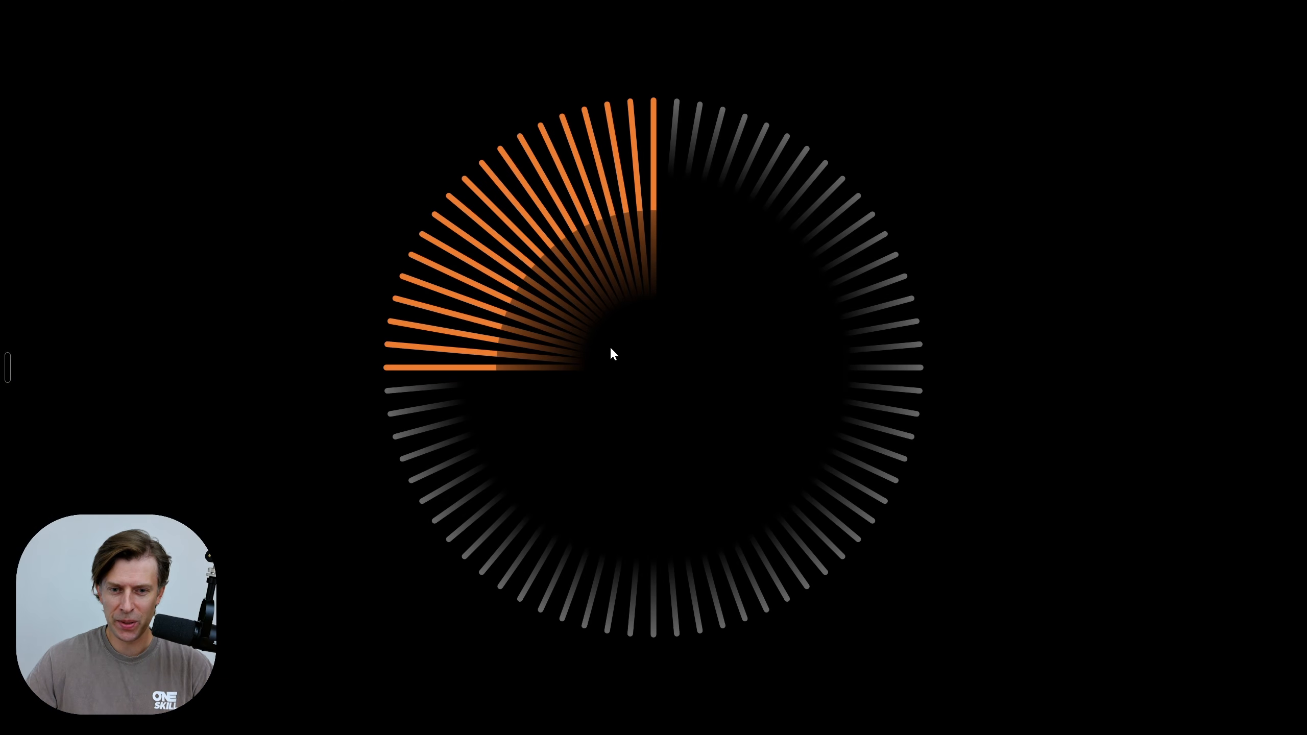
pyautogui.click(659, 395)
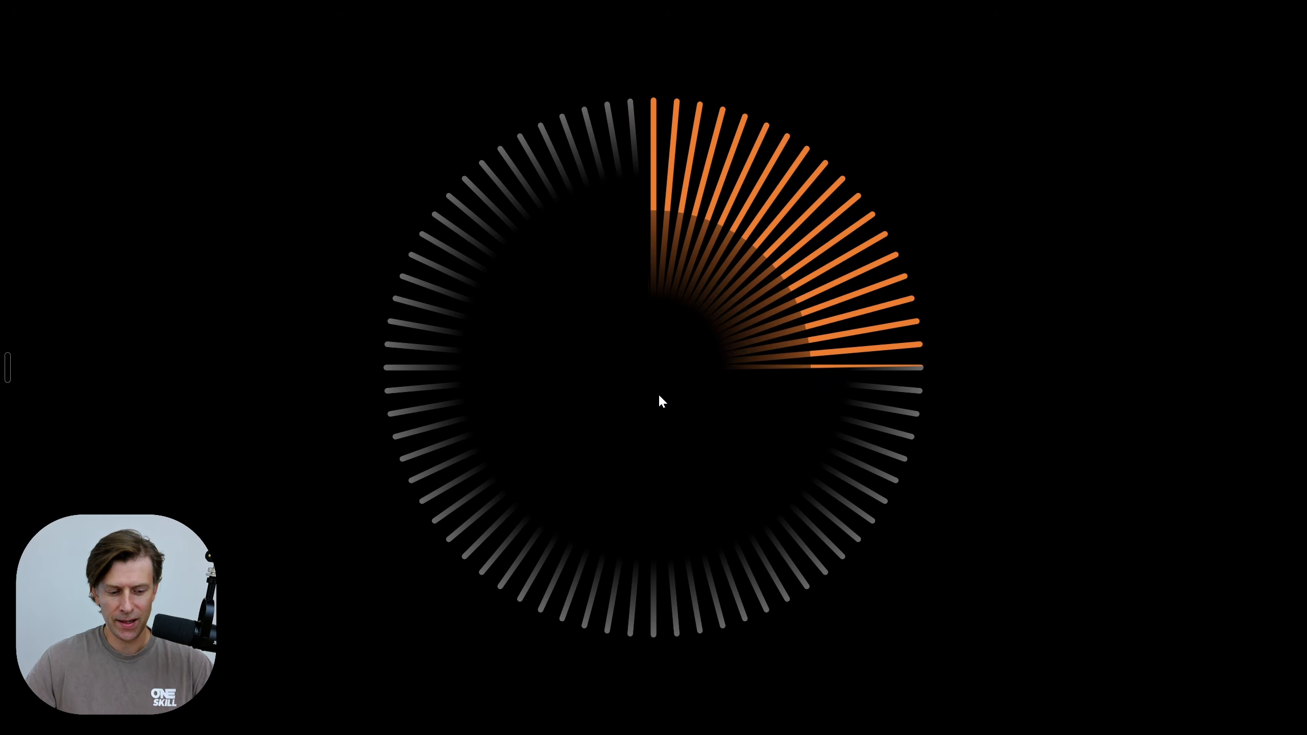
pyautogui.press('Escape')
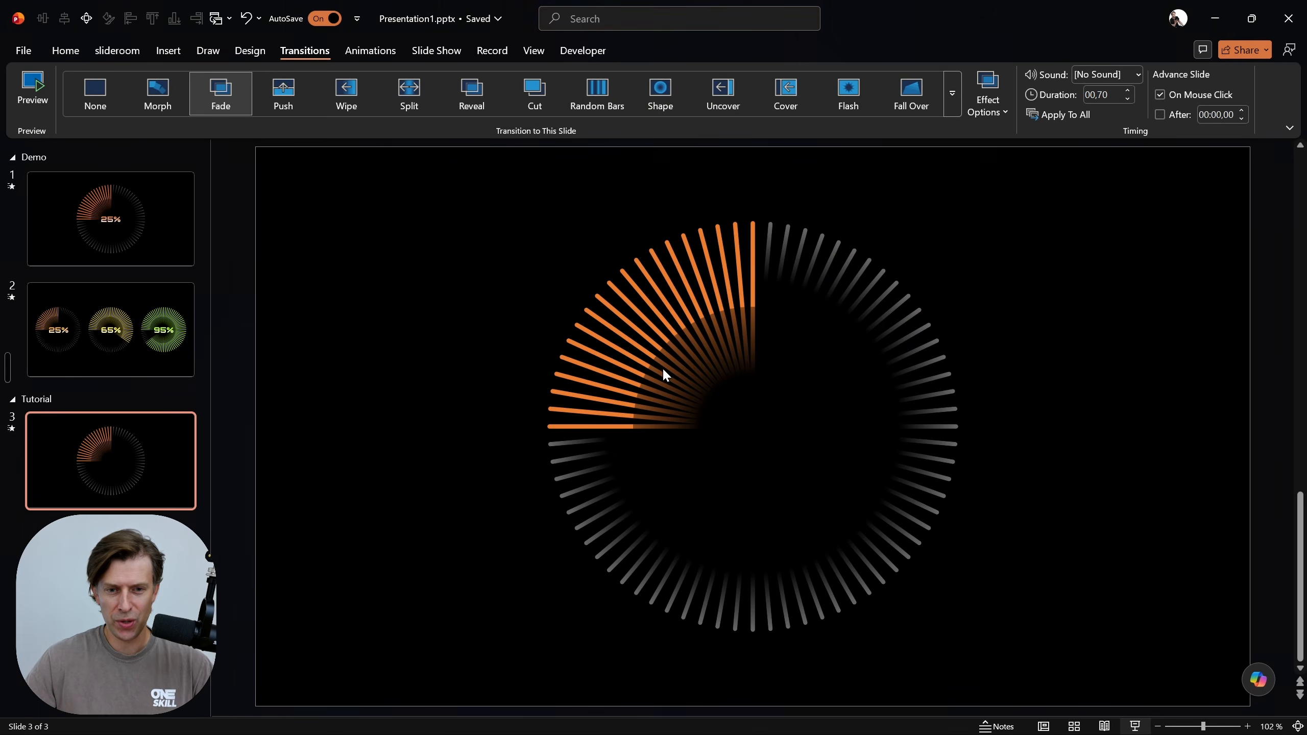
# Move the chart's Shape entrance animation ahead of its Spin animation in slide 3's animation order
pyautogui.click(363, 50)
pyautogui.click(984, 74)
pyautogui.click(1053, 271)
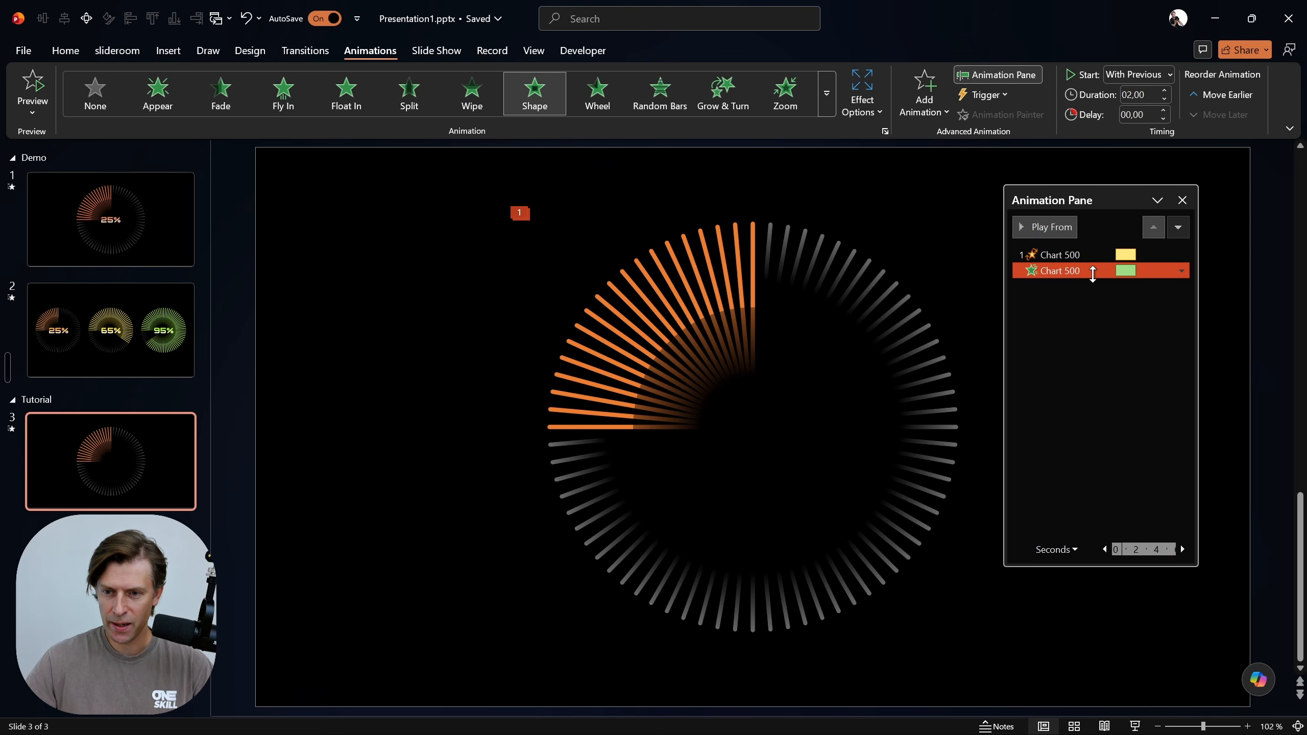
pyautogui.moveTo(1062, 279); pyautogui.dragTo(1057, 250)
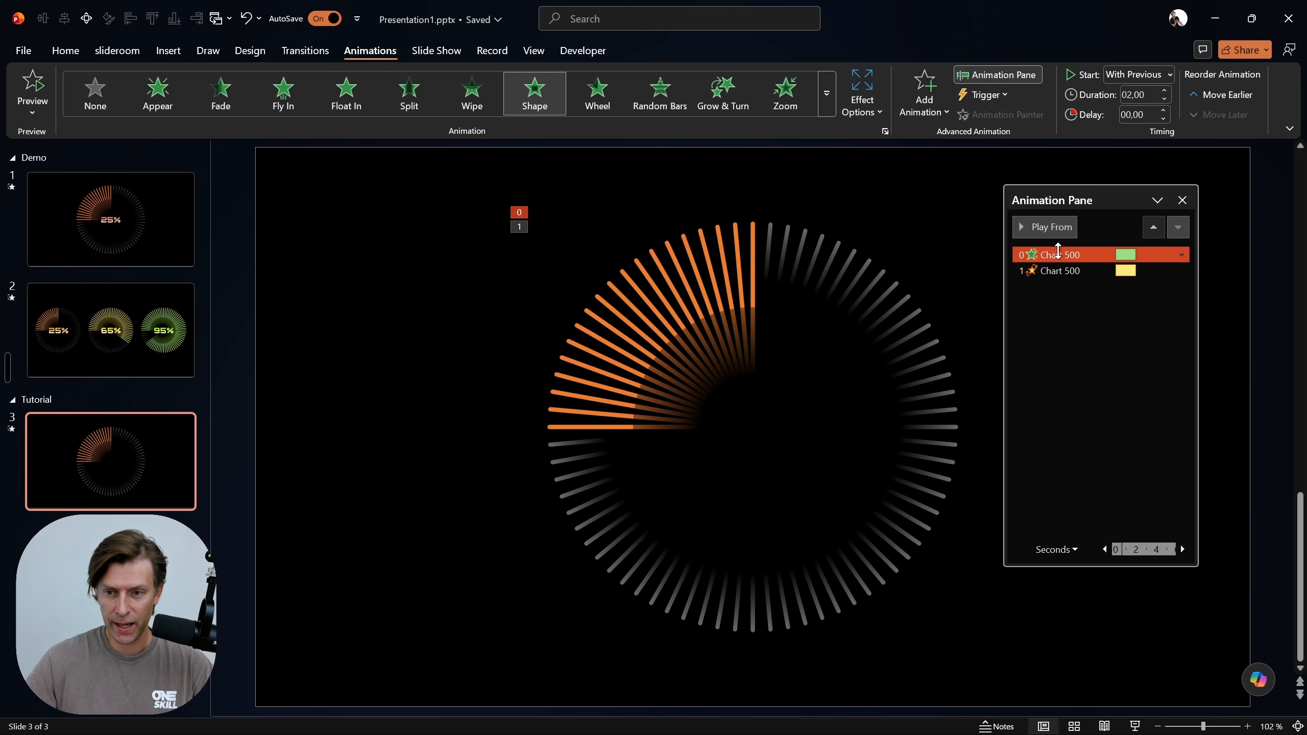
# Set the chart's Shape animation to start On Click and its Spin animation to start With Previous
pyautogui.click(1134, 75)
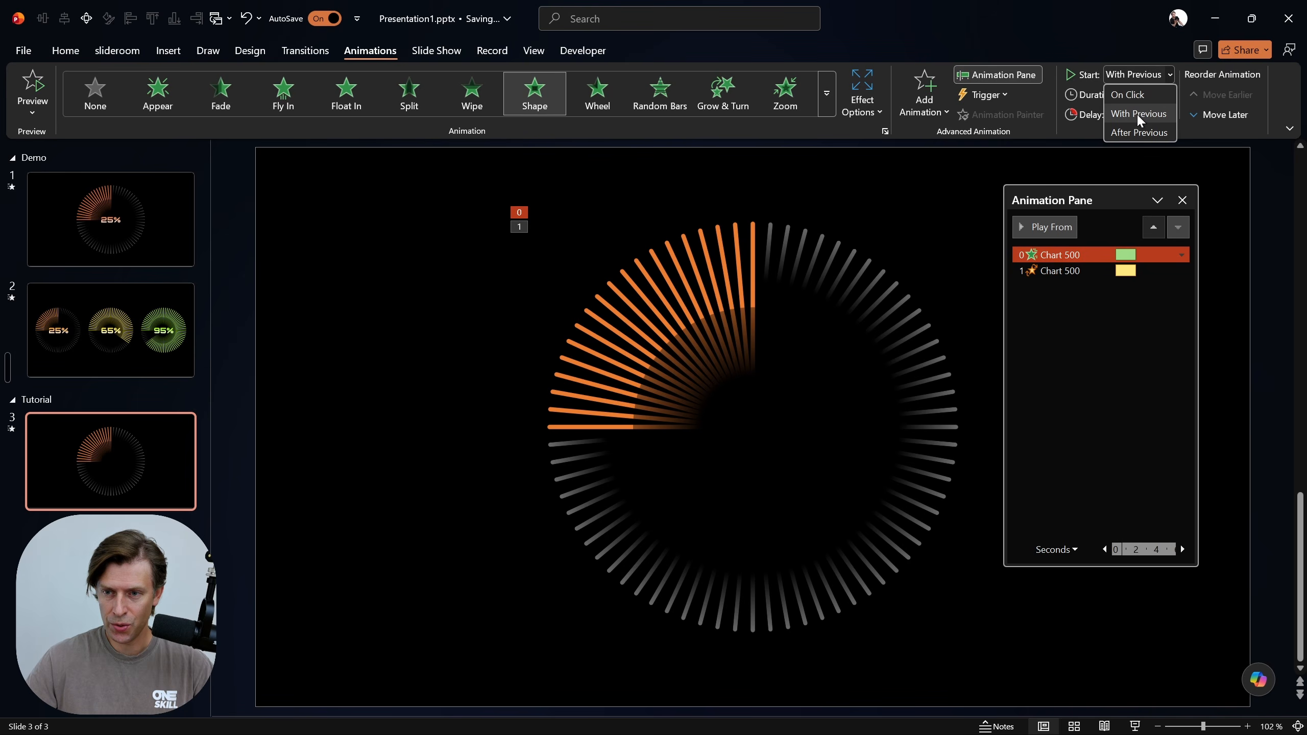
pyautogui.click(1128, 94)
pyautogui.click(1047, 271)
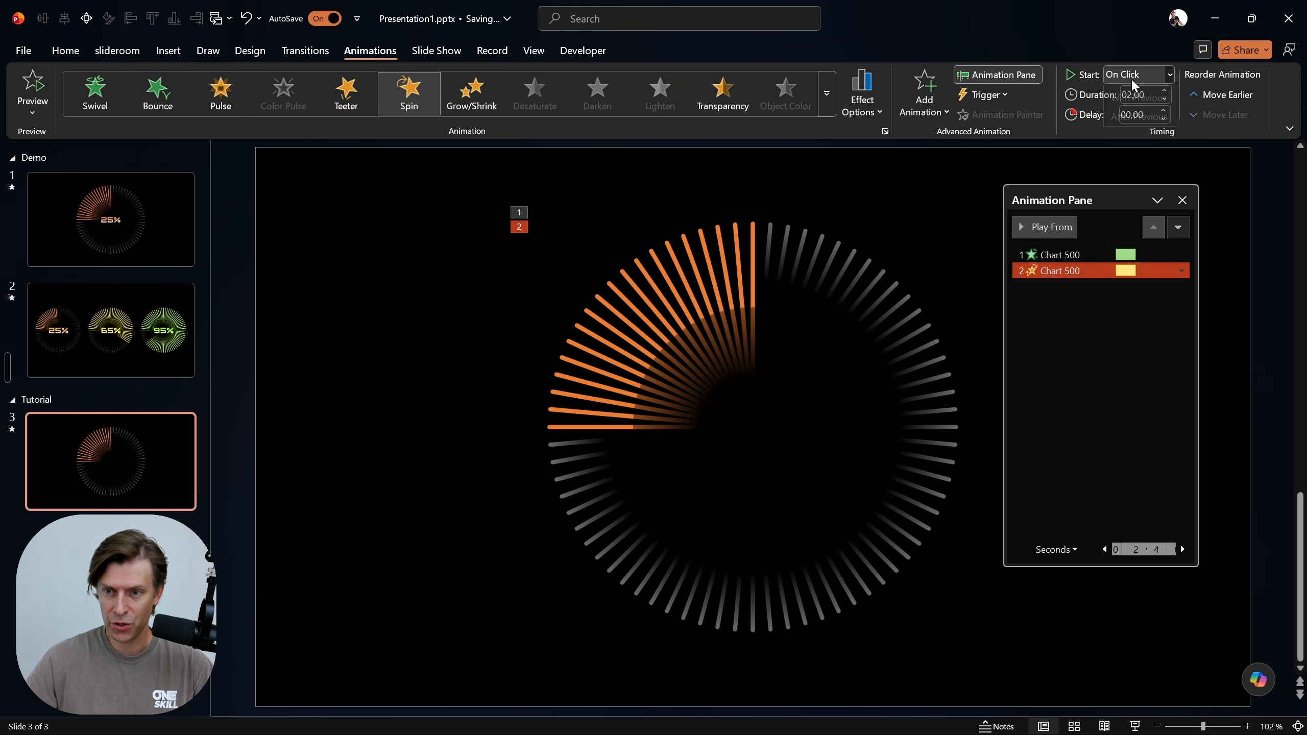
pyautogui.click(1132, 112)
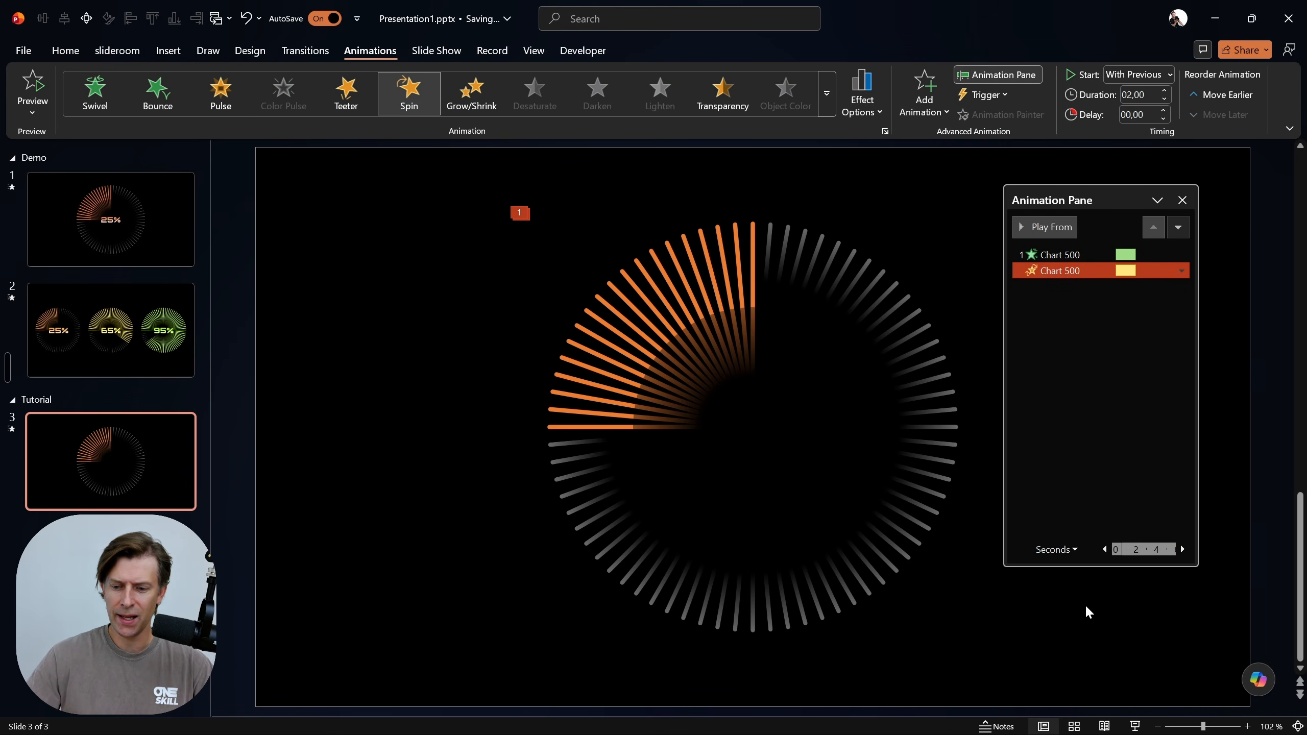
# Play the slide show from slide 3 to check the reordered Shape and Spin animations
pyautogui.click(1134, 726)
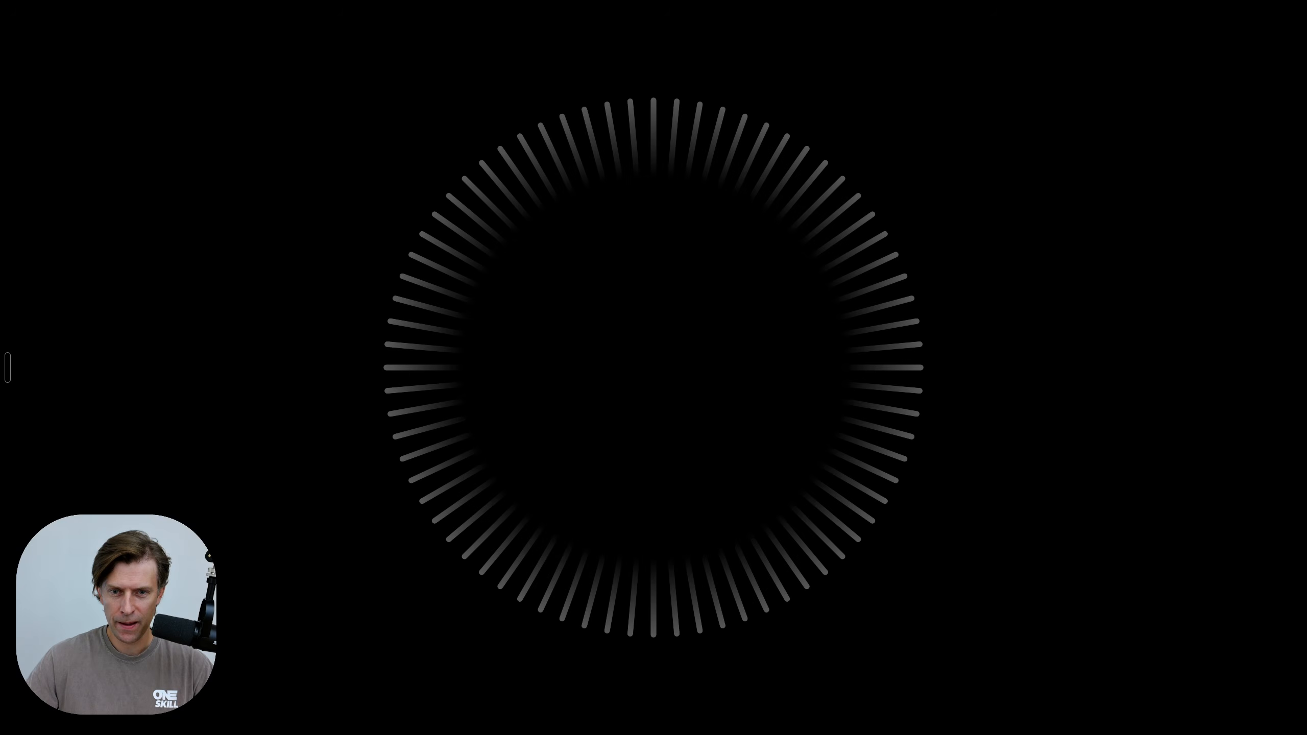
pyautogui.click(677, 364)
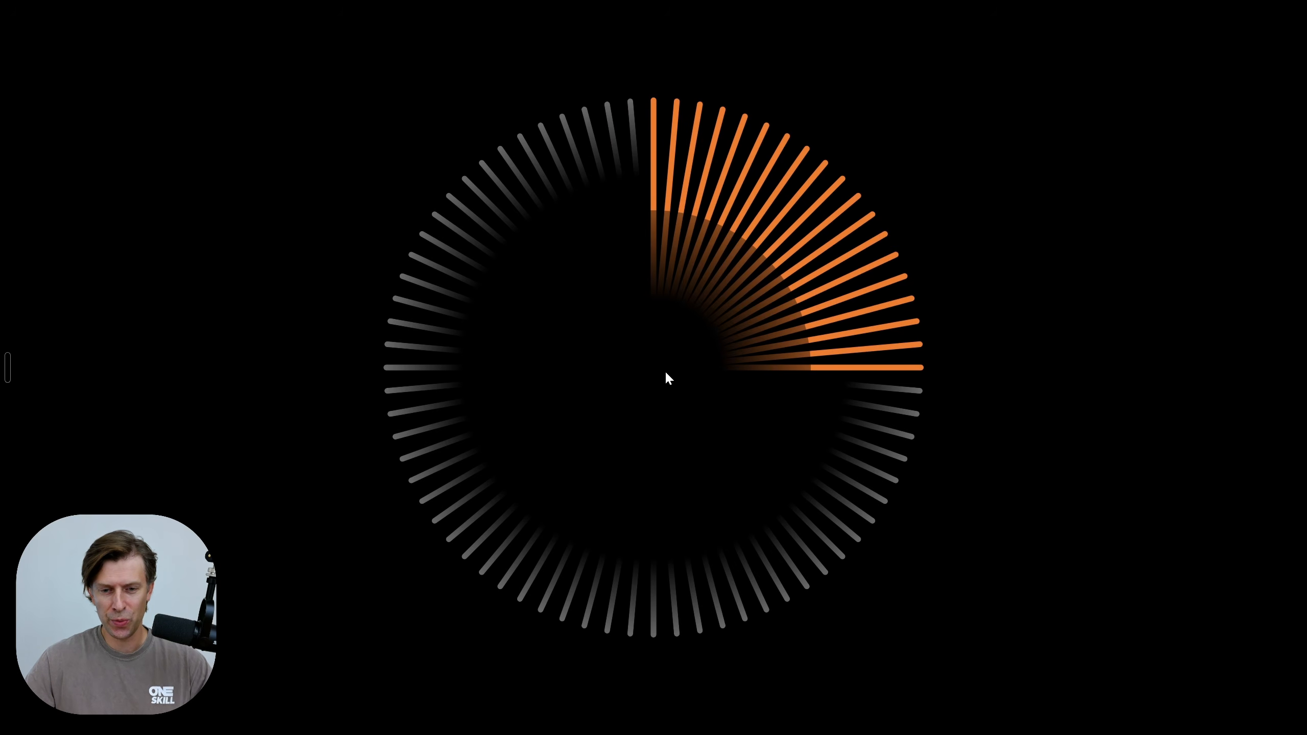
pyautogui.press('Escape')
# Copy the 25% text box from slide 1 and paste it into the middle of the chart on slide 3
pyautogui.click(152, 210)
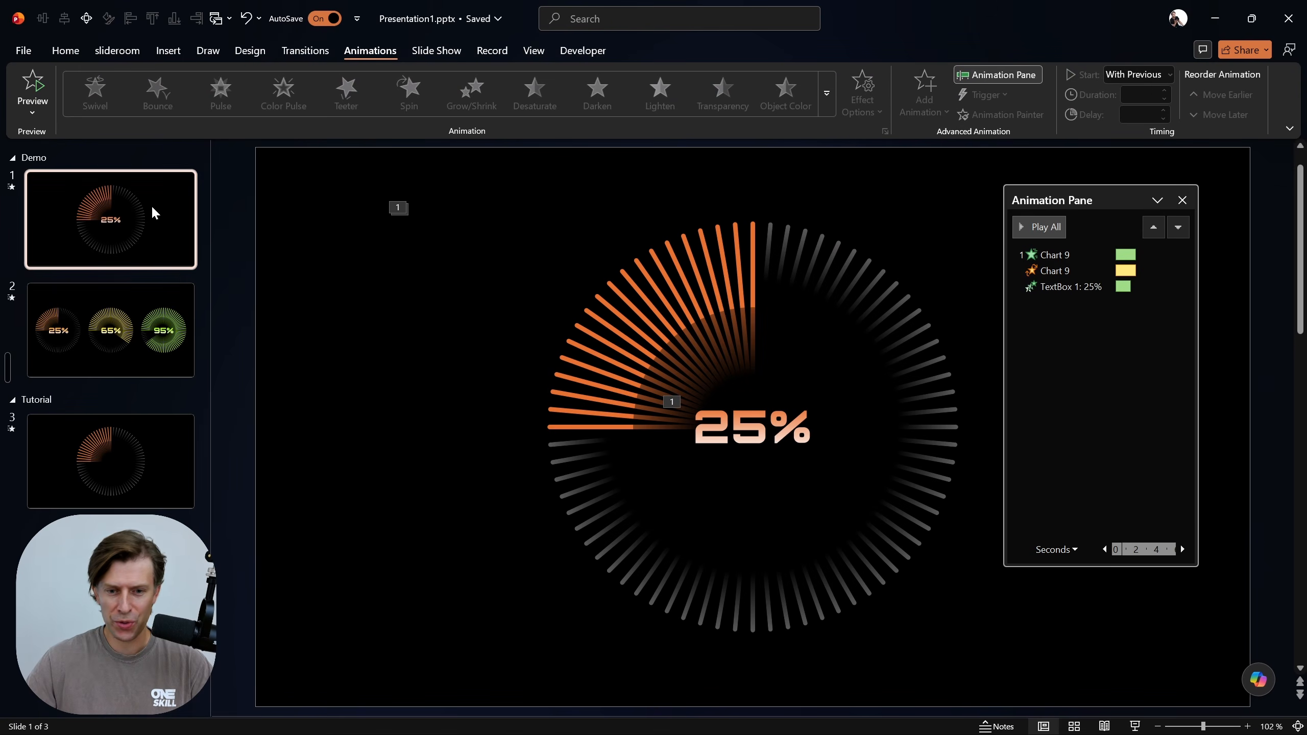
pyautogui.click(769, 427)
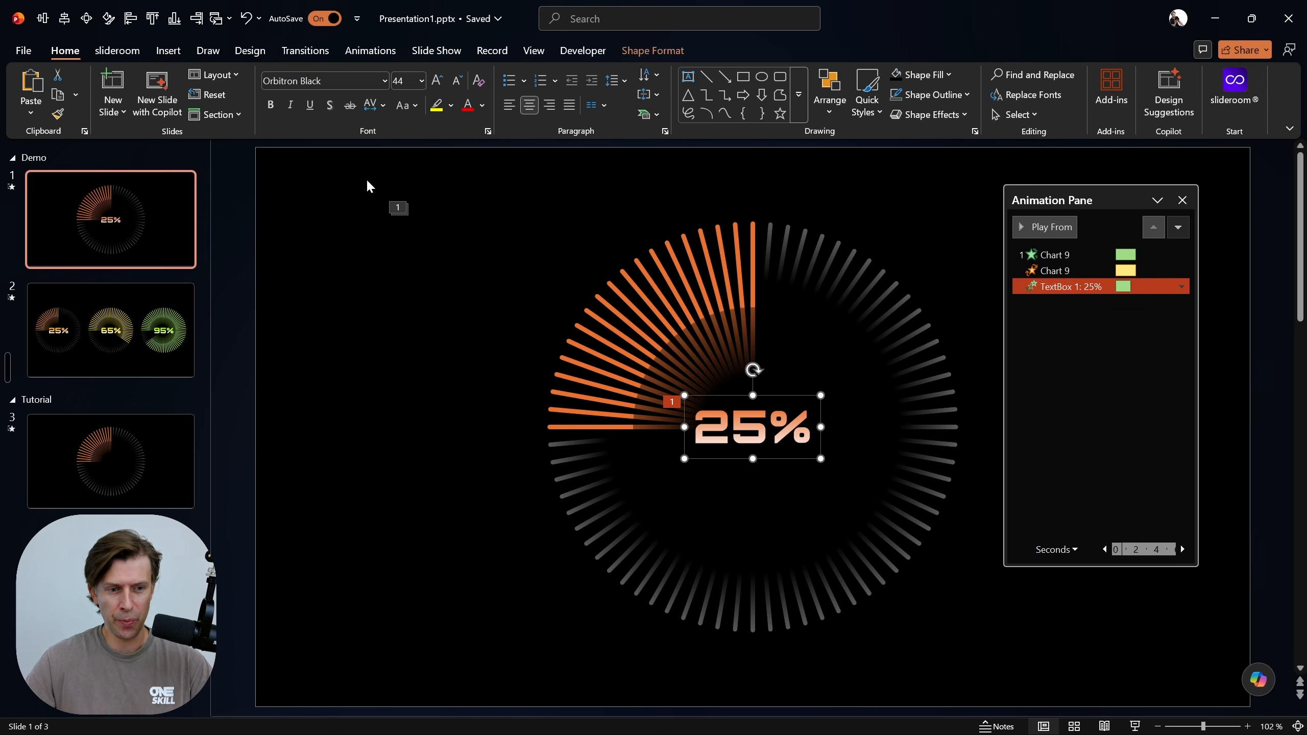
pyautogui.click(160, 452)
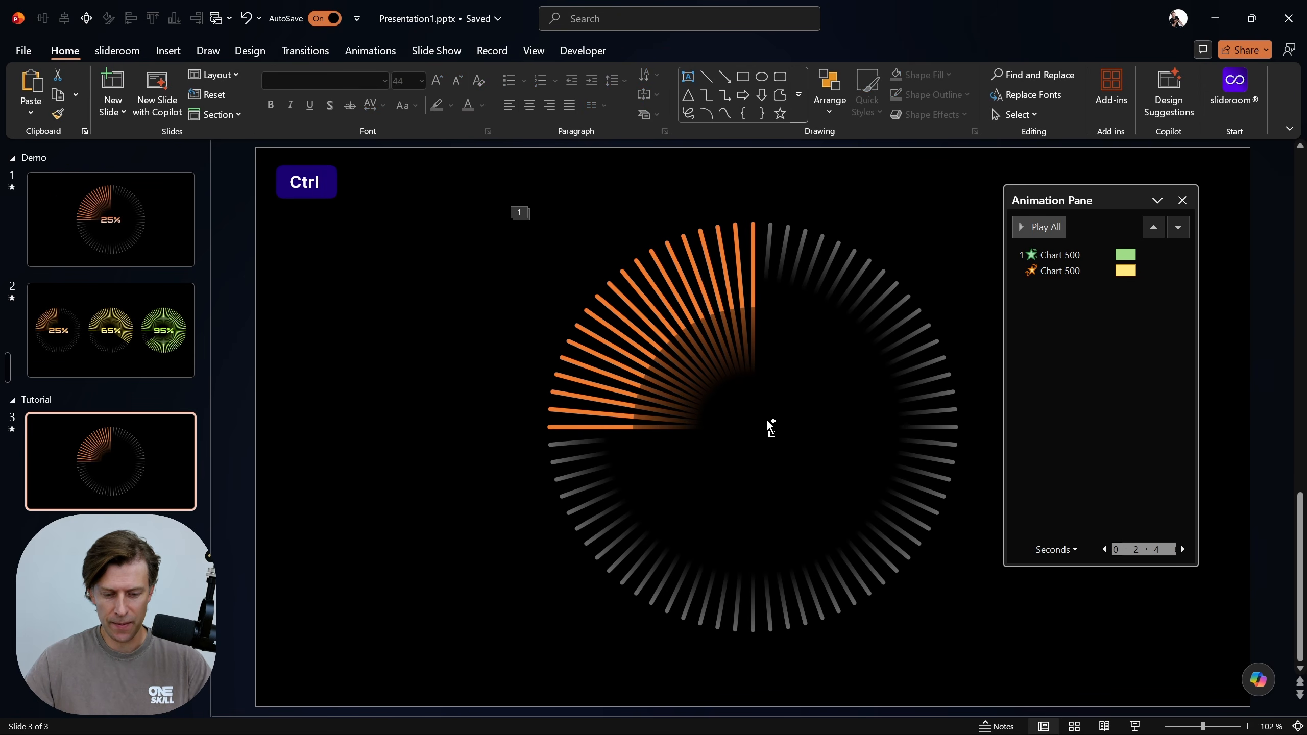
pyautogui.hotkey('ctrl', 'v')
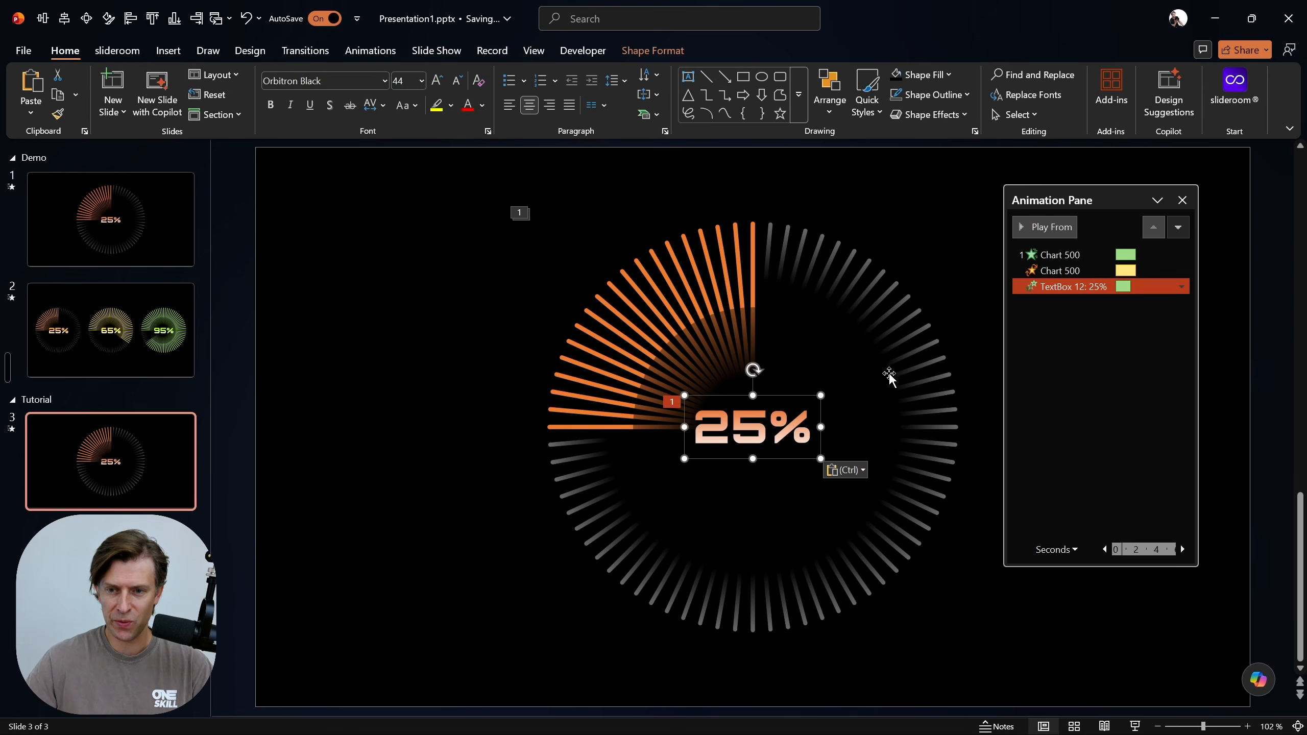
# Preview the pasted label's Basic Zoom animation and play slide 3 as a slide show
pyautogui.click(375, 51)
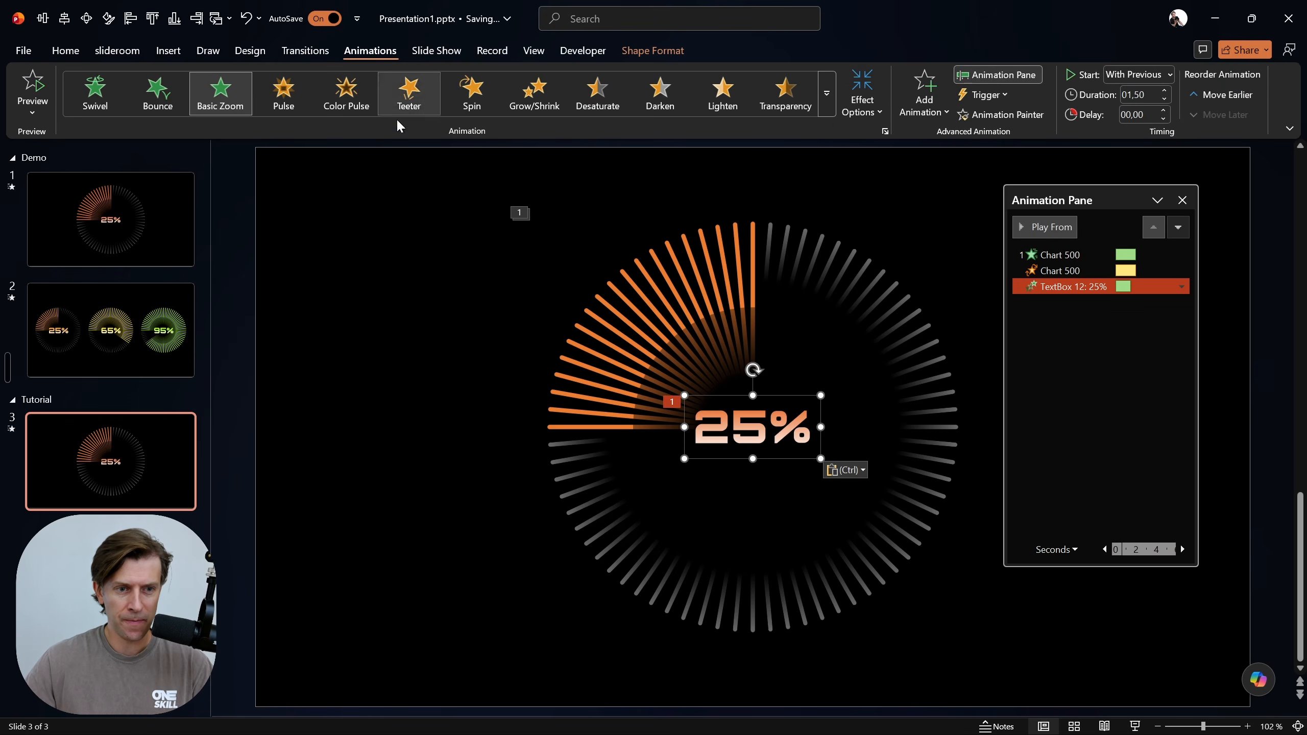
pyautogui.click(1054, 225)
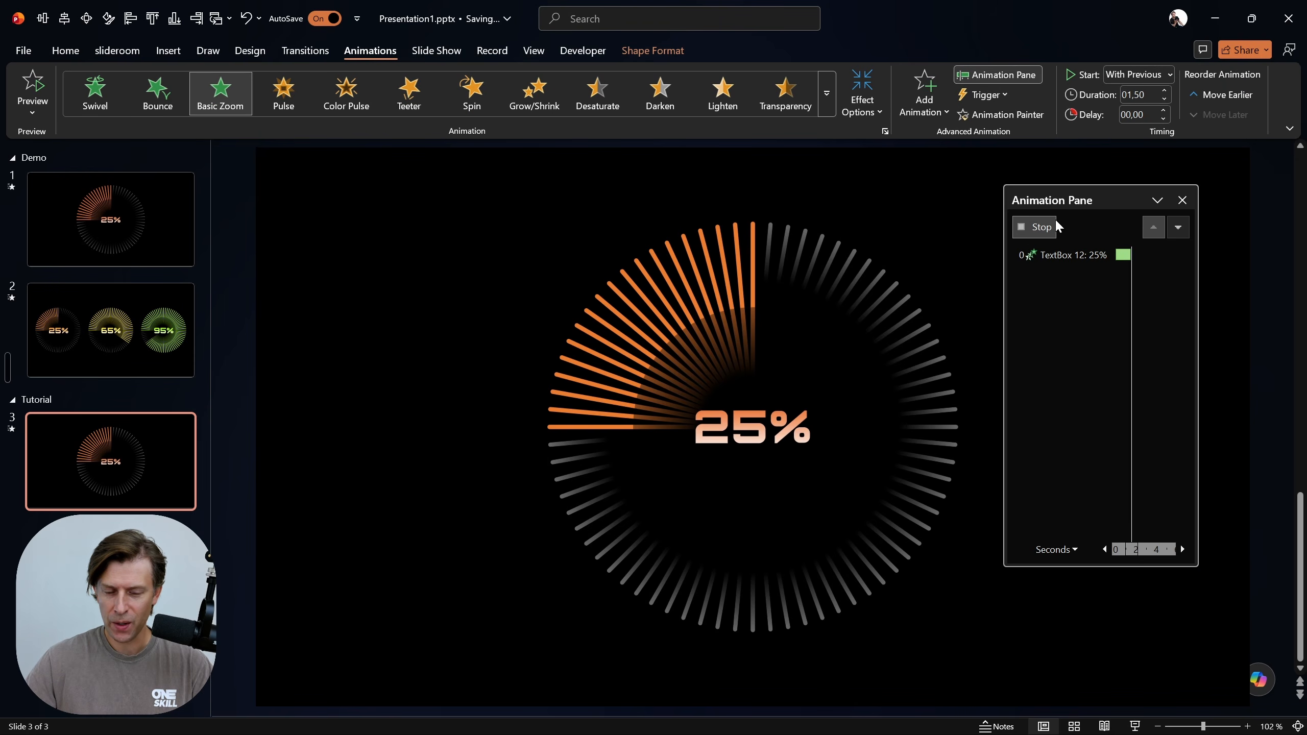
pyautogui.hotkey('shift', 'F5')
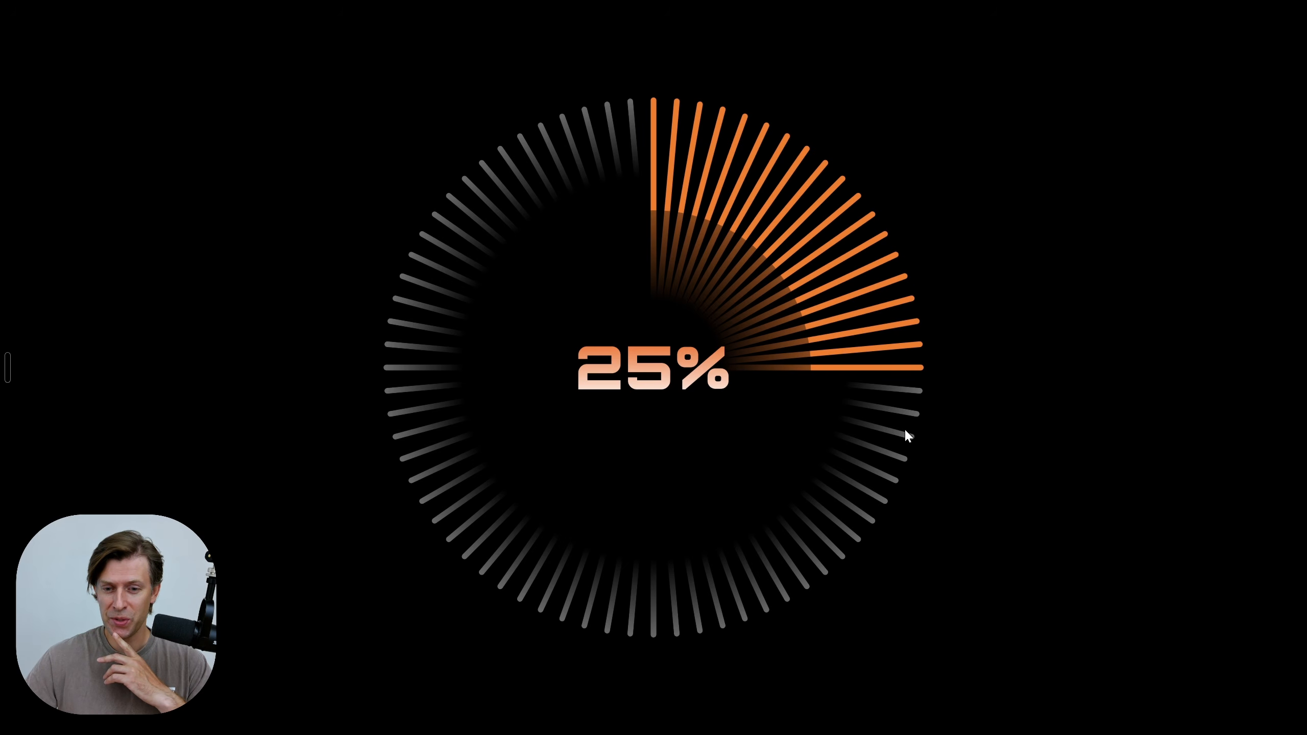
pyautogui.press('Escape')
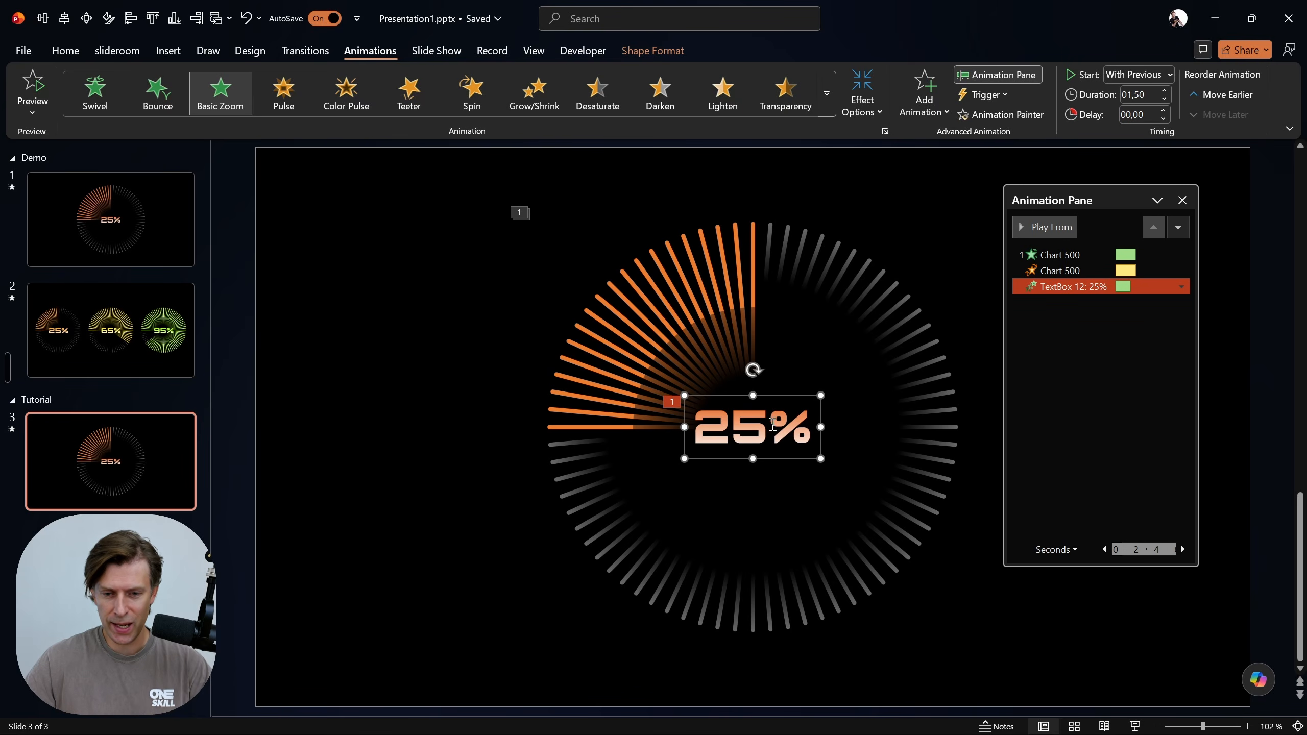
# Change the percentage label on slide 3 to 90% and close the animation list
pyautogui.moveTo(768, 423); pyautogui.dragTo(692, 428)
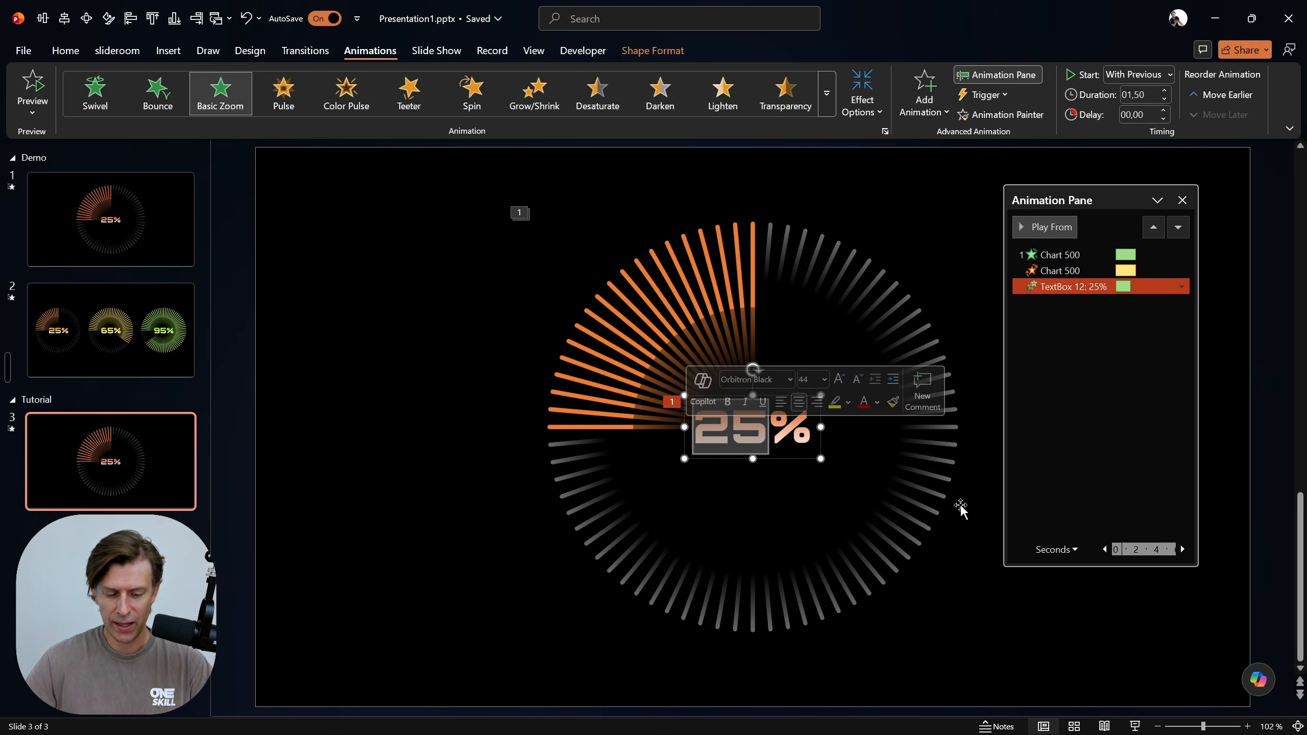
pyautogui.write('90')
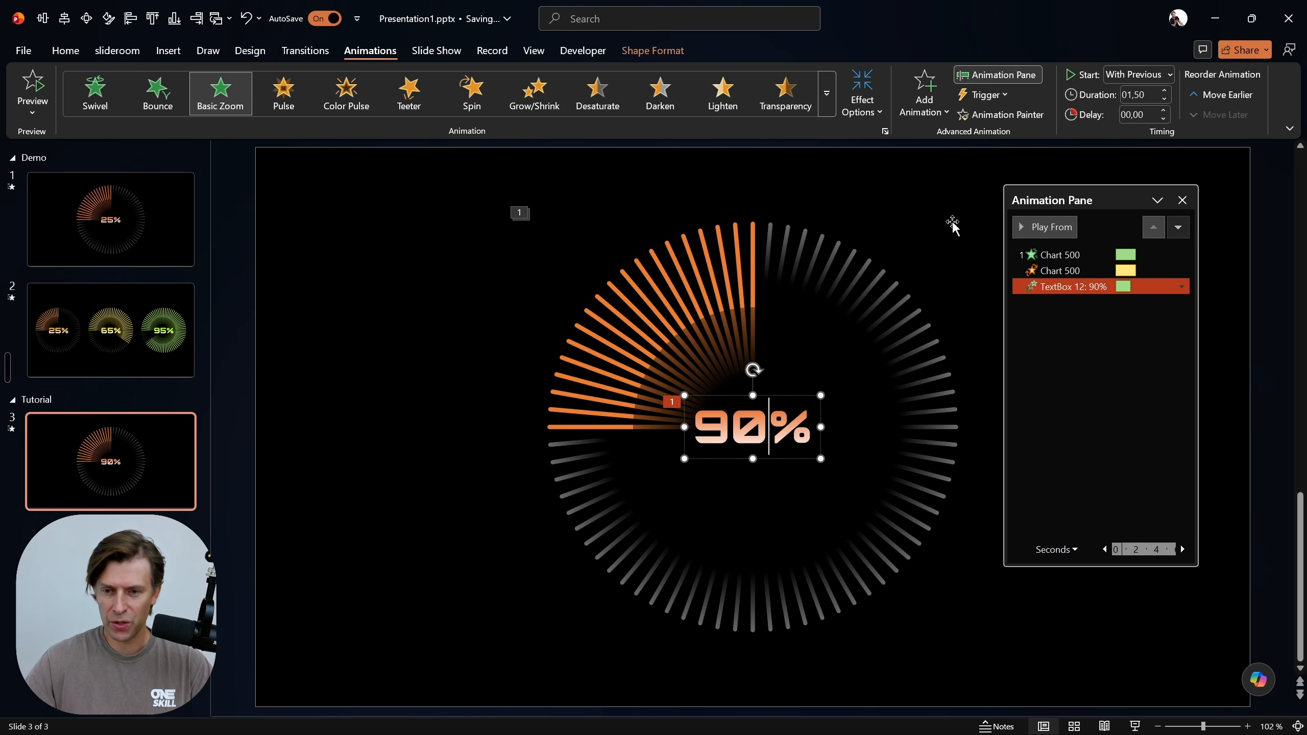
pyautogui.click(1181, 201)
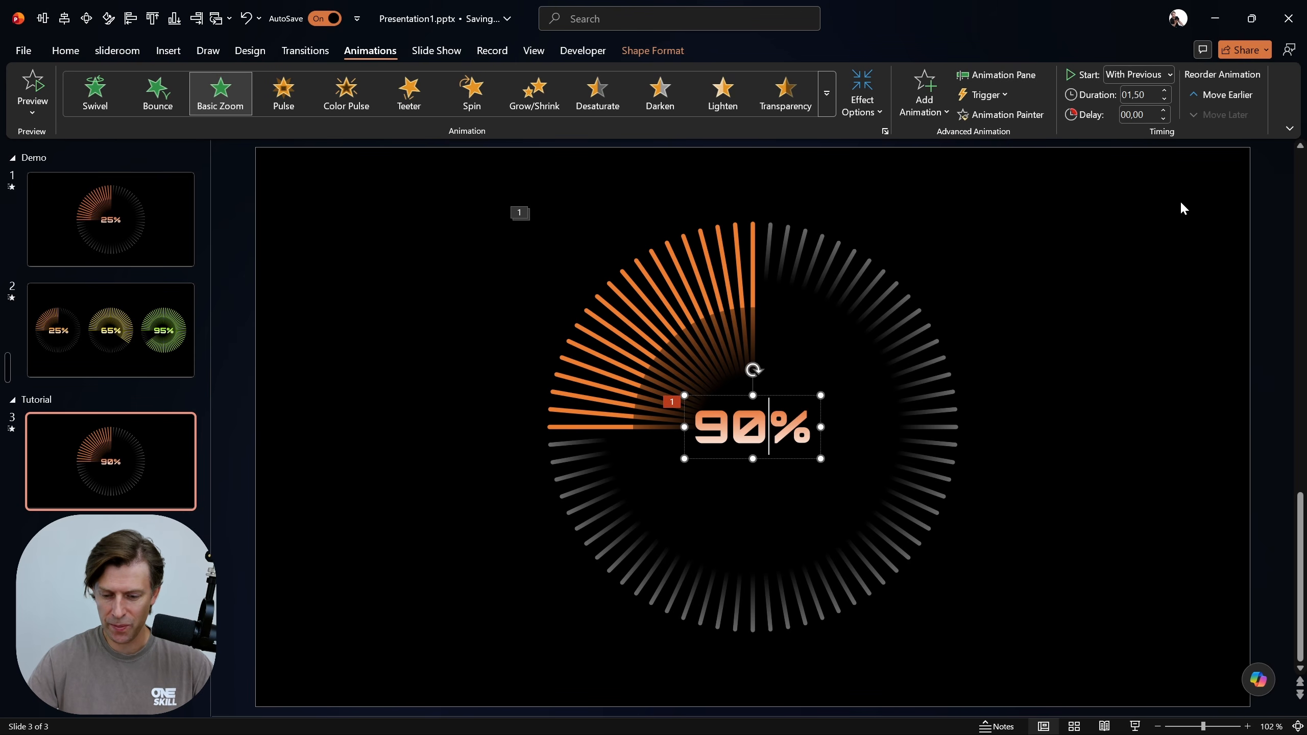
# List slide 3's objects and hide "mask top" and "Freeform: Shape 9" to expose the pie chart
pyautogui.hotkey('alt', 'F11')
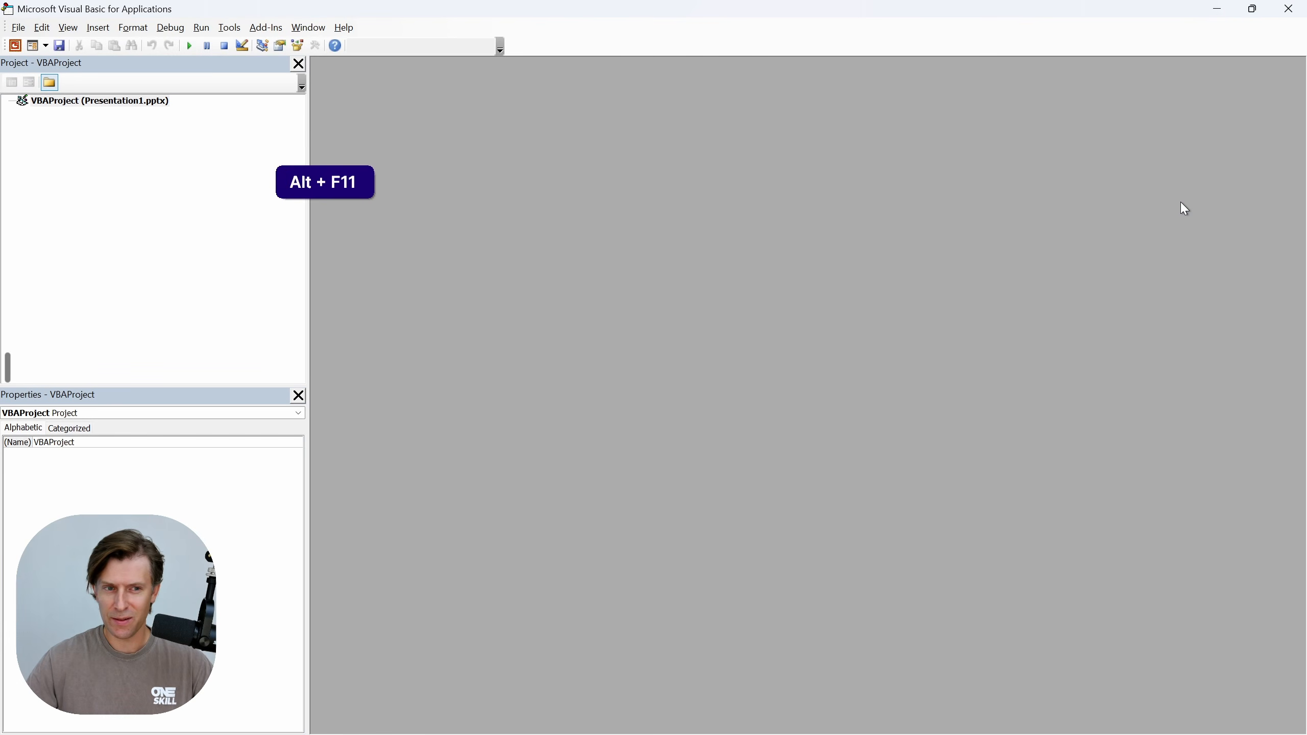
pyautogui.click(1288, 9)
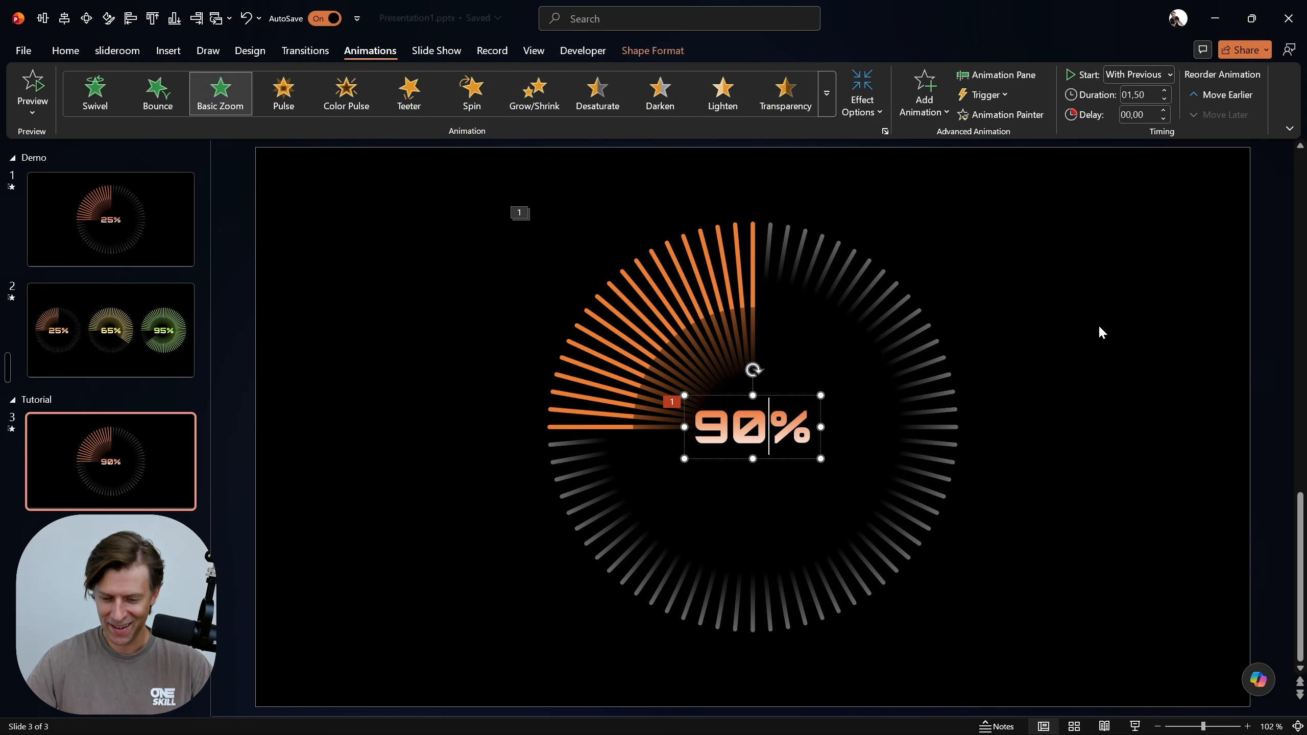
pyautogui.hotkey('alt', 'F10')
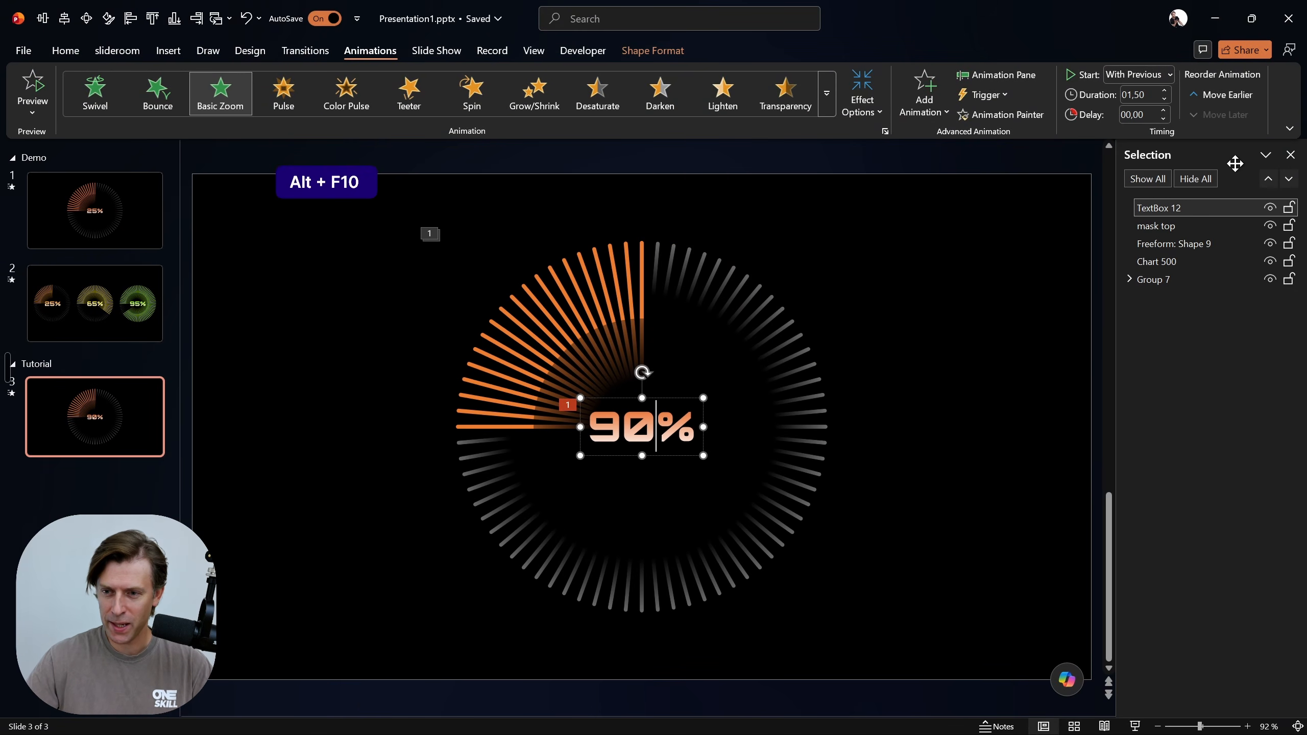
pyautogui.moveTo(1234, 164); pyautogui.dragTo(1085, 206)
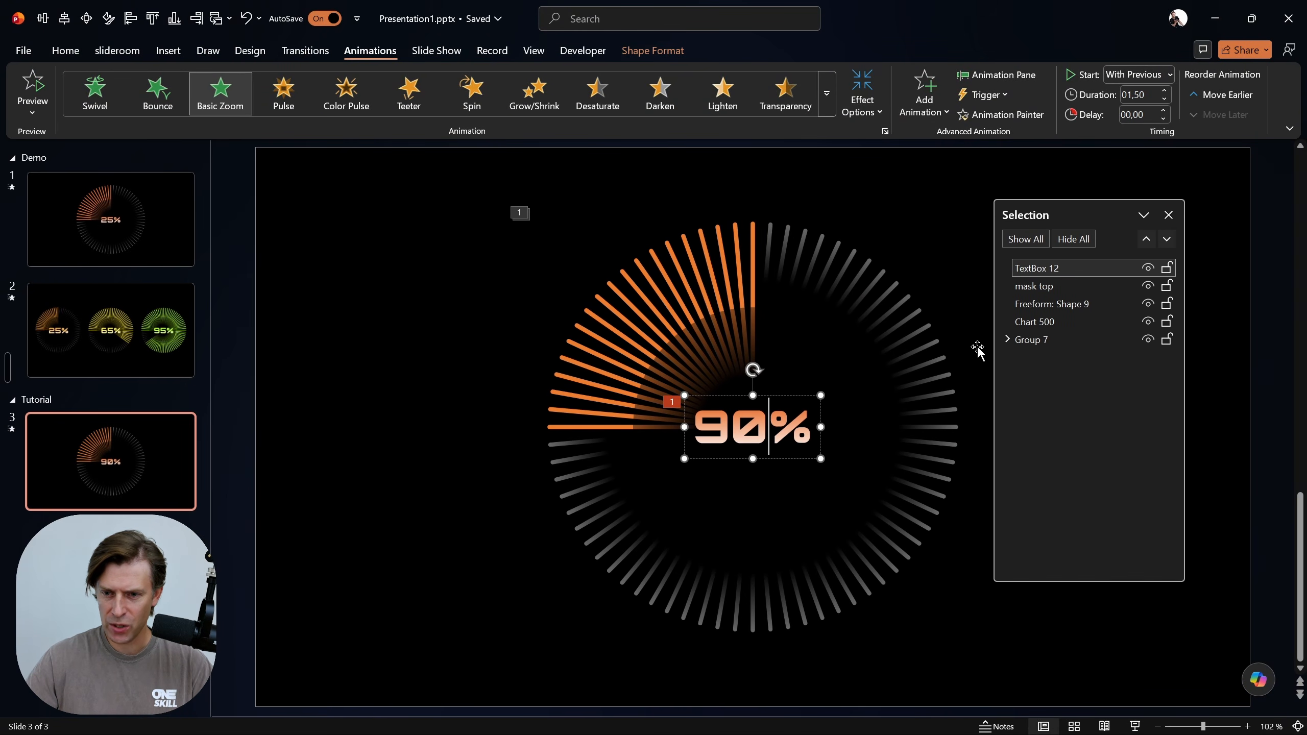
pyautogui.click(1148, 287)
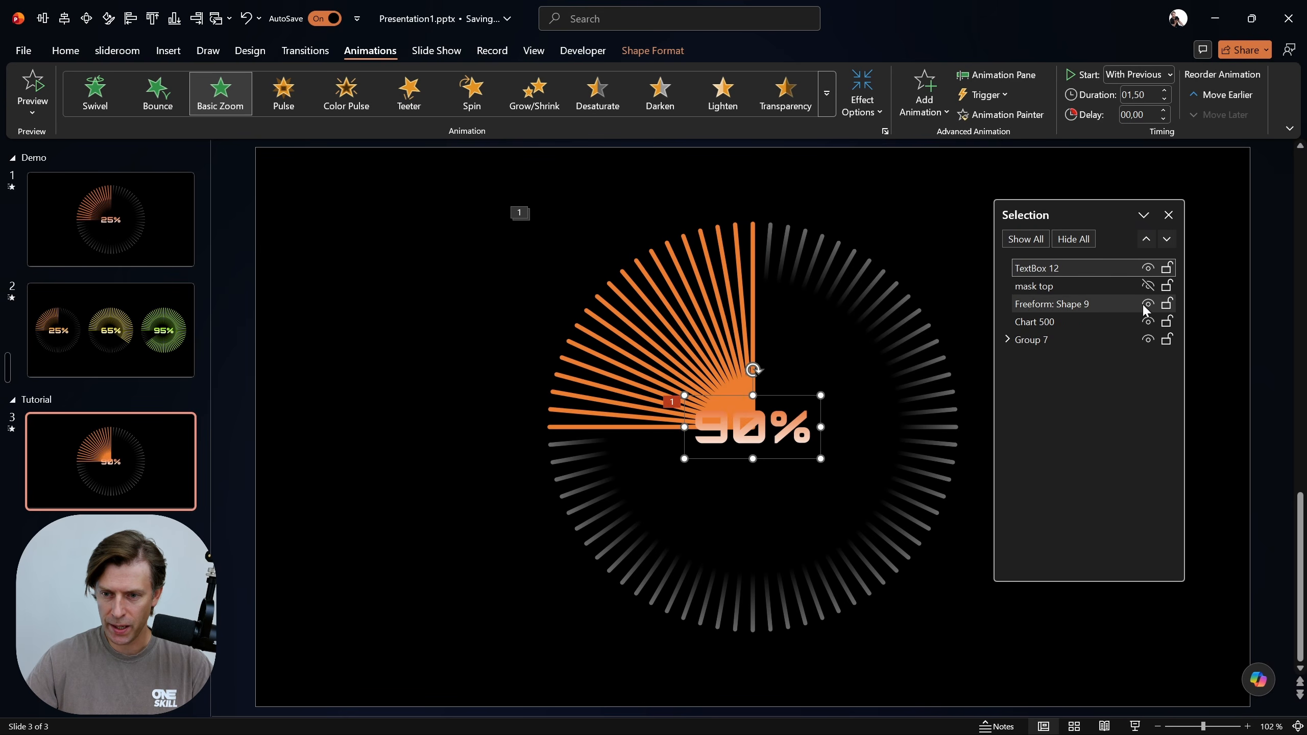
pyautogui.click(1147, 304)
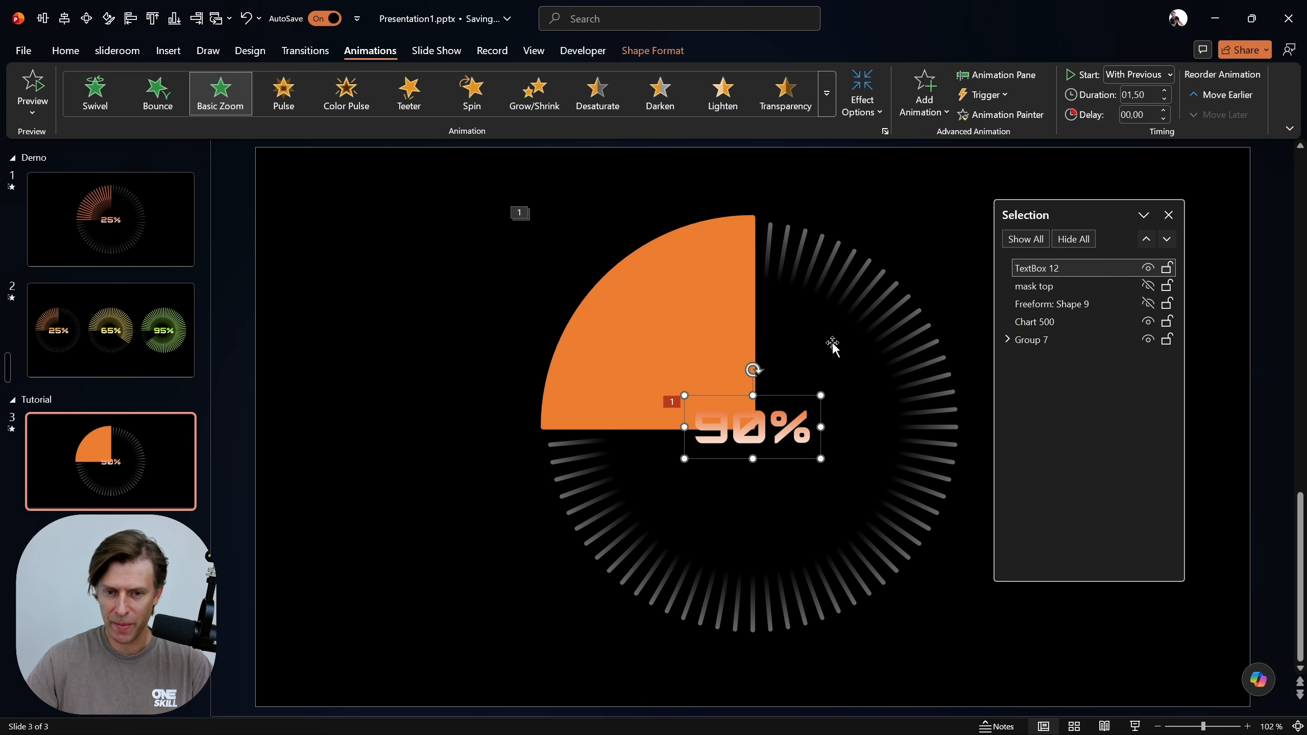
# Open the pie chart's data sheet and inspect the formula in cell B3
pyautogui.click(671, 283)
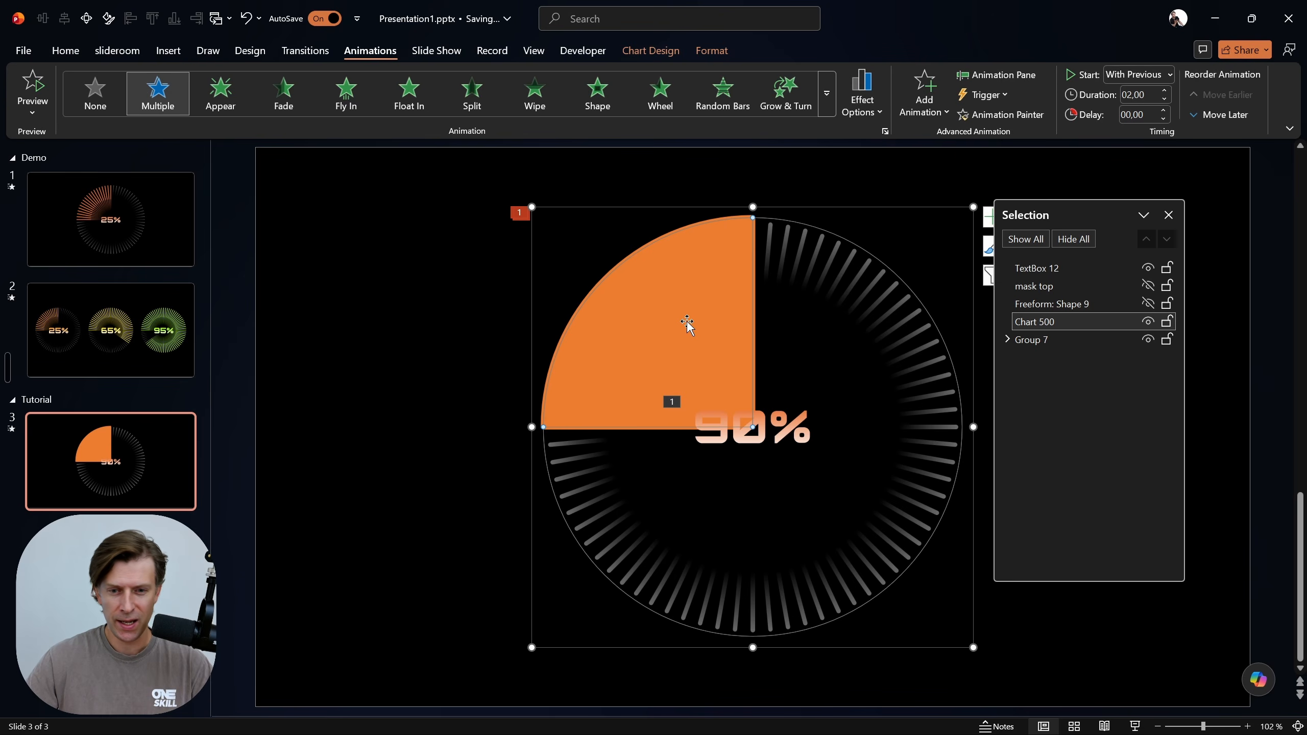
pyautogui.rightClick(667, 300)
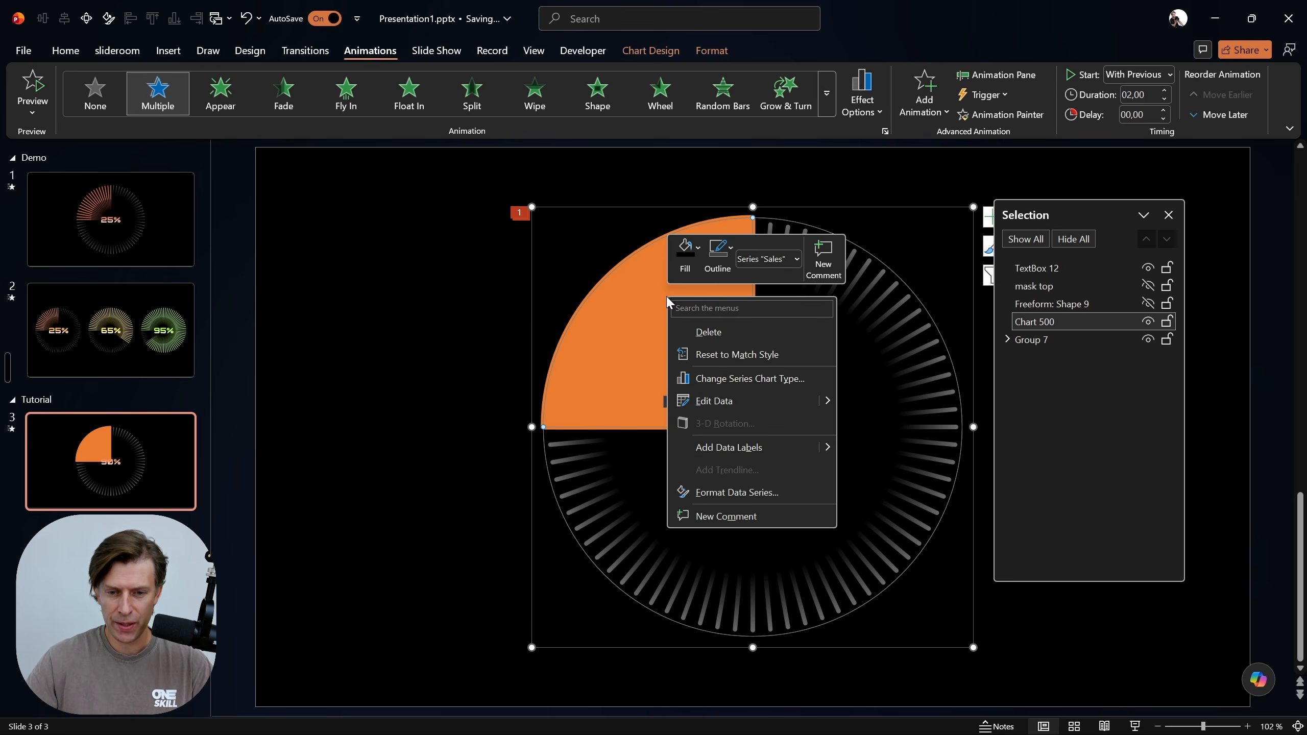
pyautogui.click(713, 401)
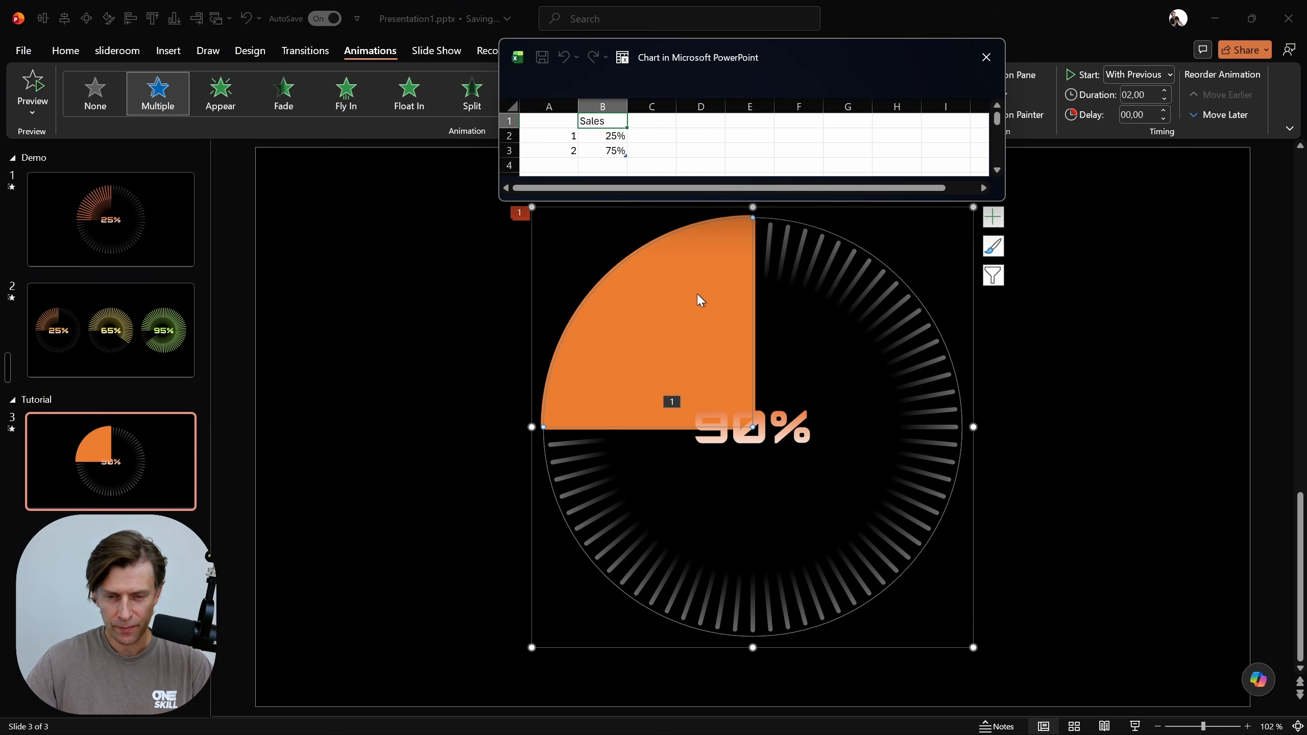
pyautogui.click(616, 136)
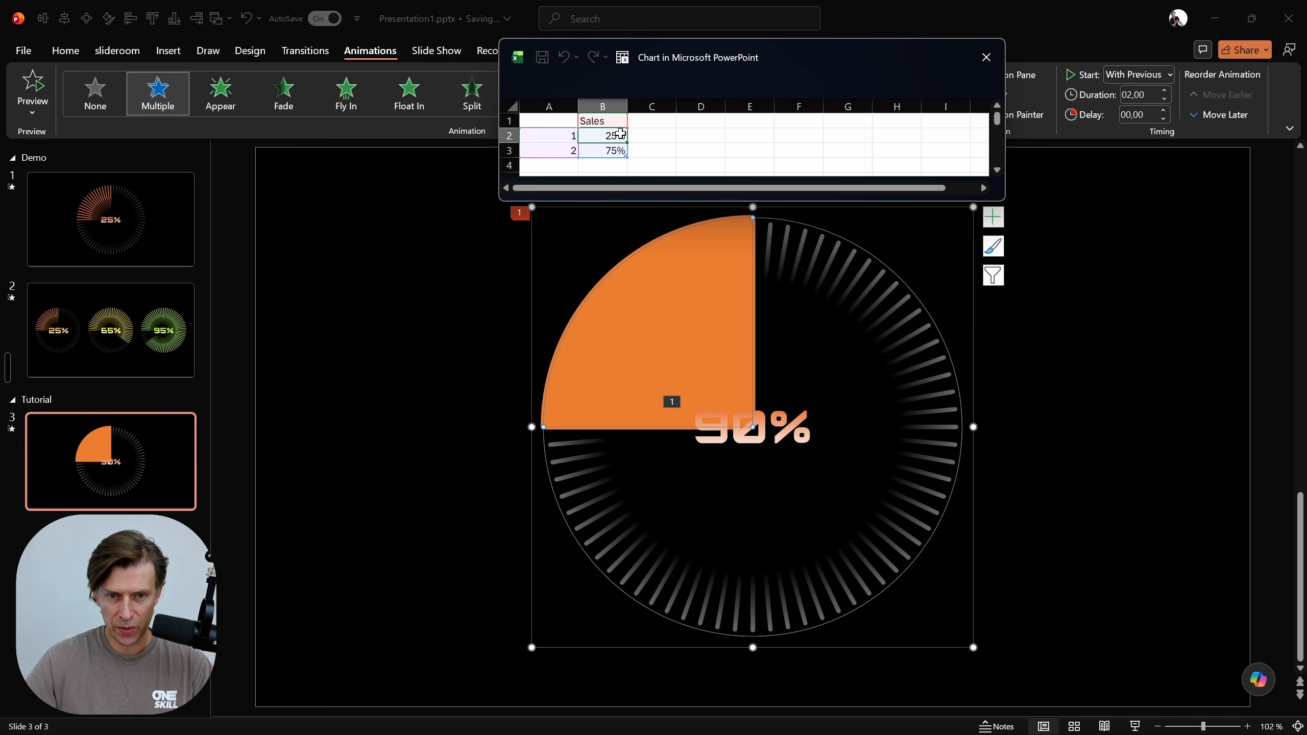
pyautogui.click(615, 152)
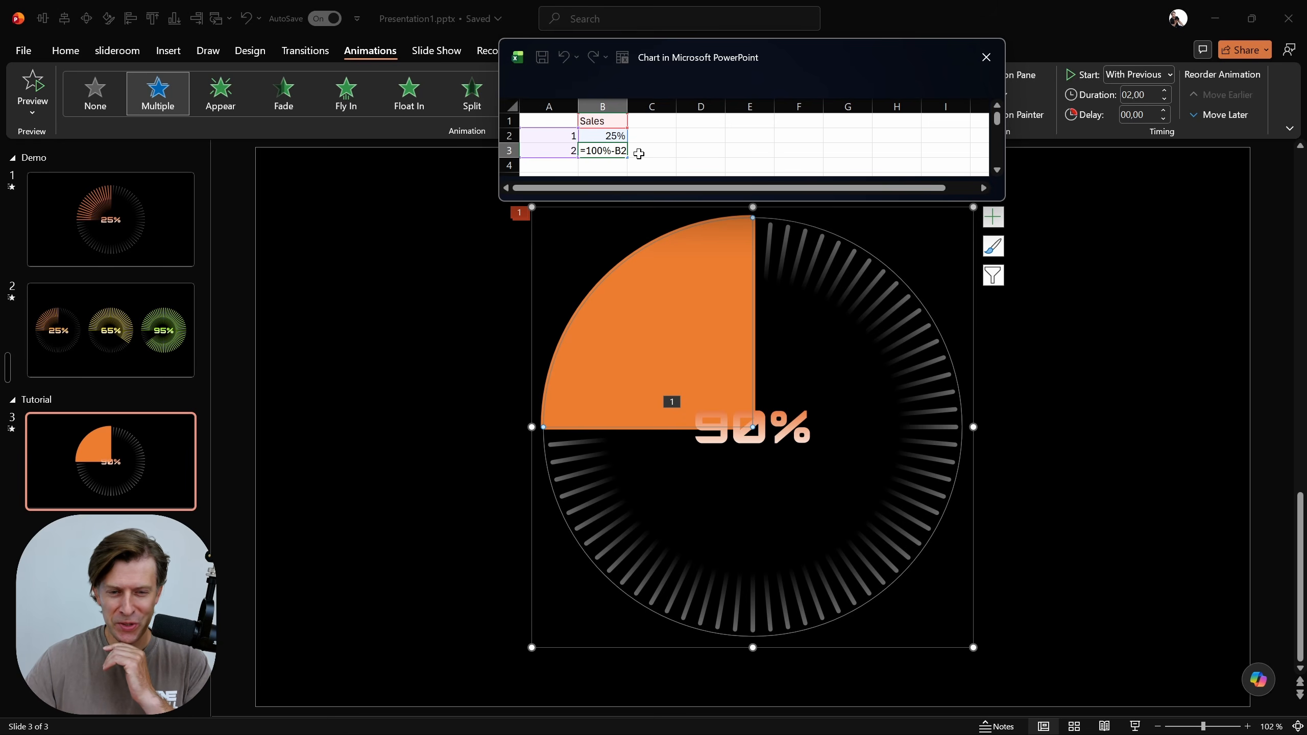
pyautogui.click(701, 153)
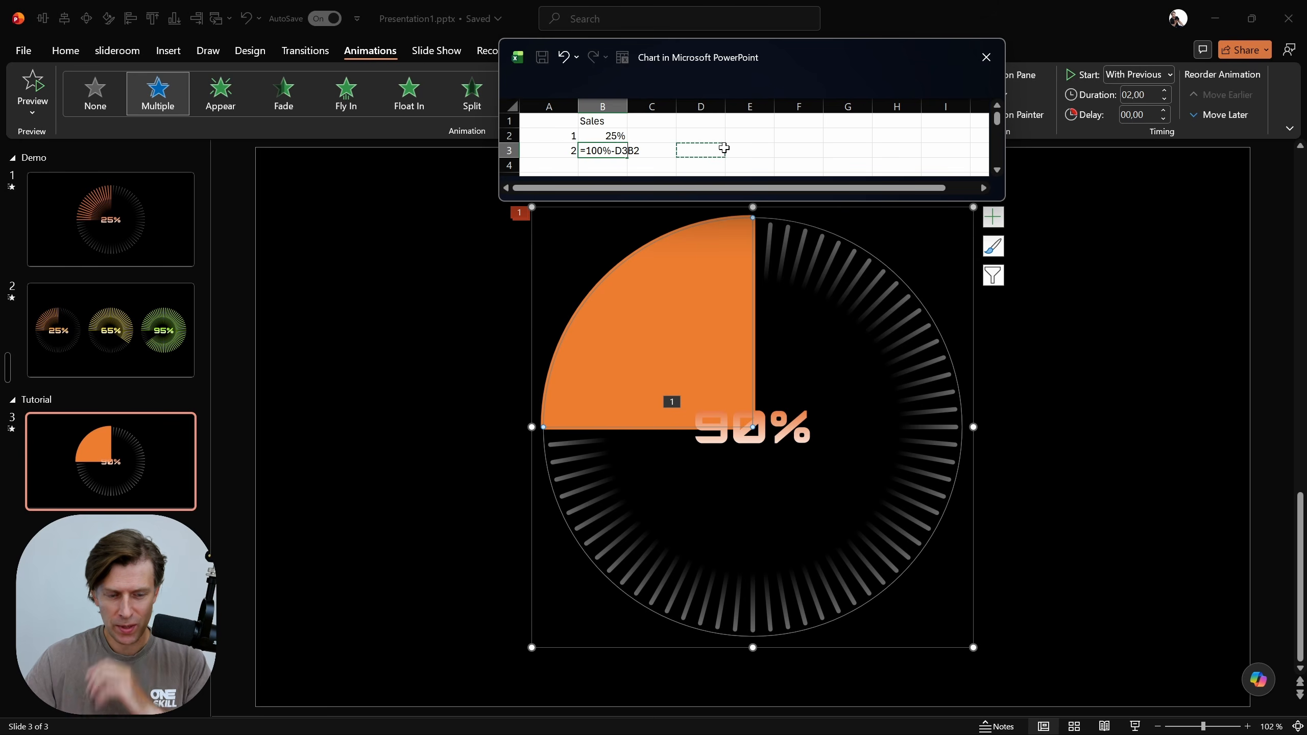
pyautogui.click(985, 57)
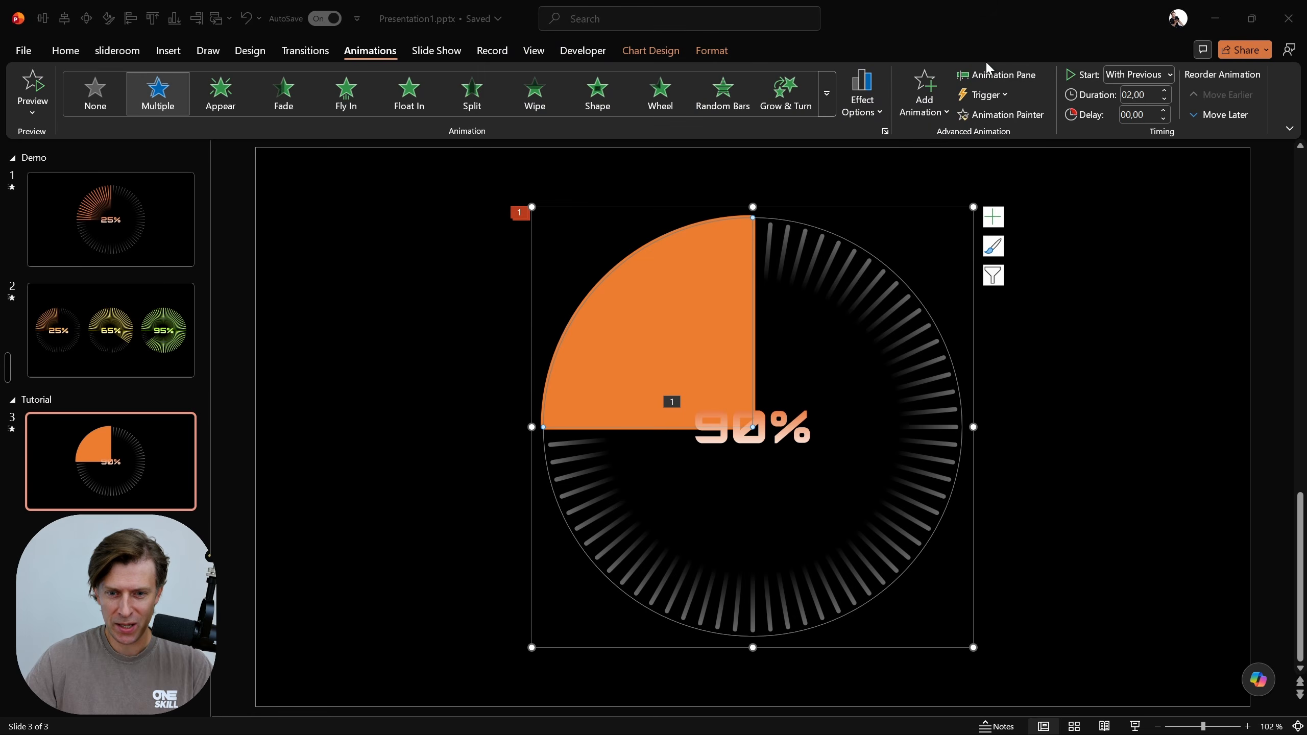
# Reopen the pie chart's data and enter the formula =100%-B2 in cell B3
pyautogui.rightClick(692, 304)
pyautogui.click(736, 410)
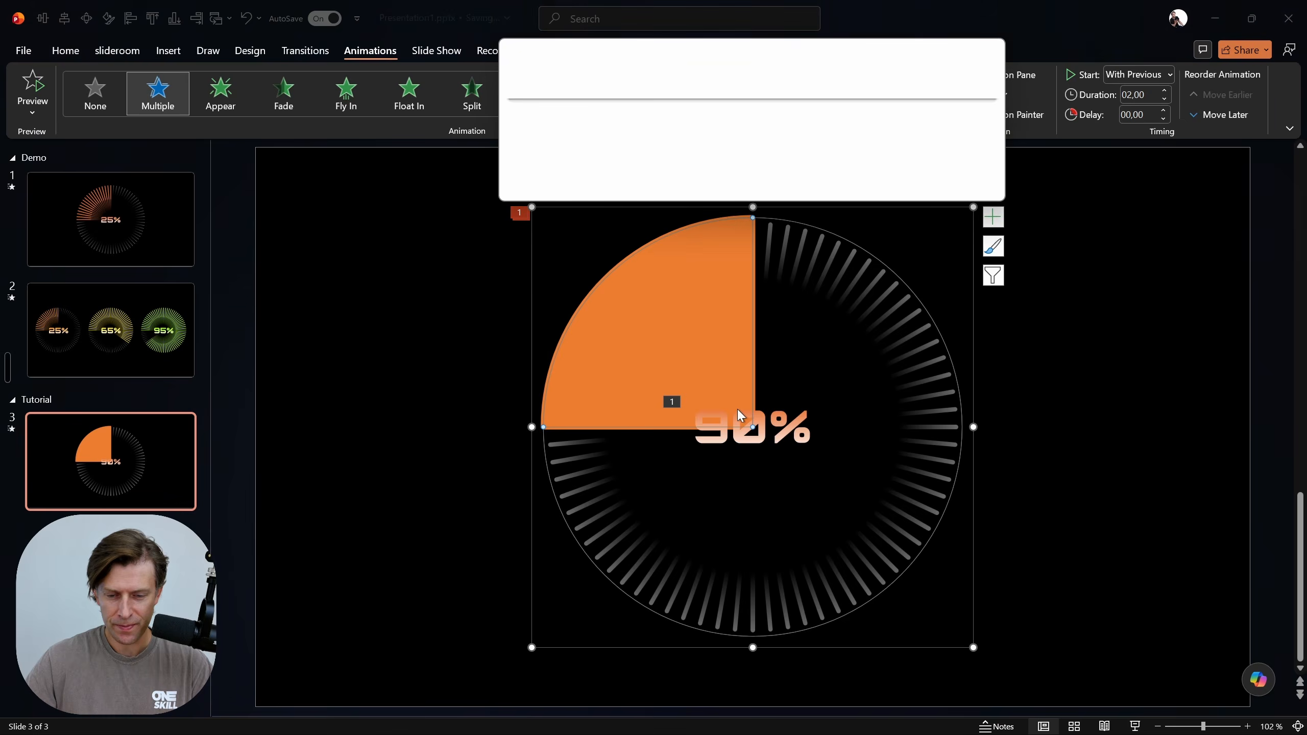
pyautogui.click(606, 151)
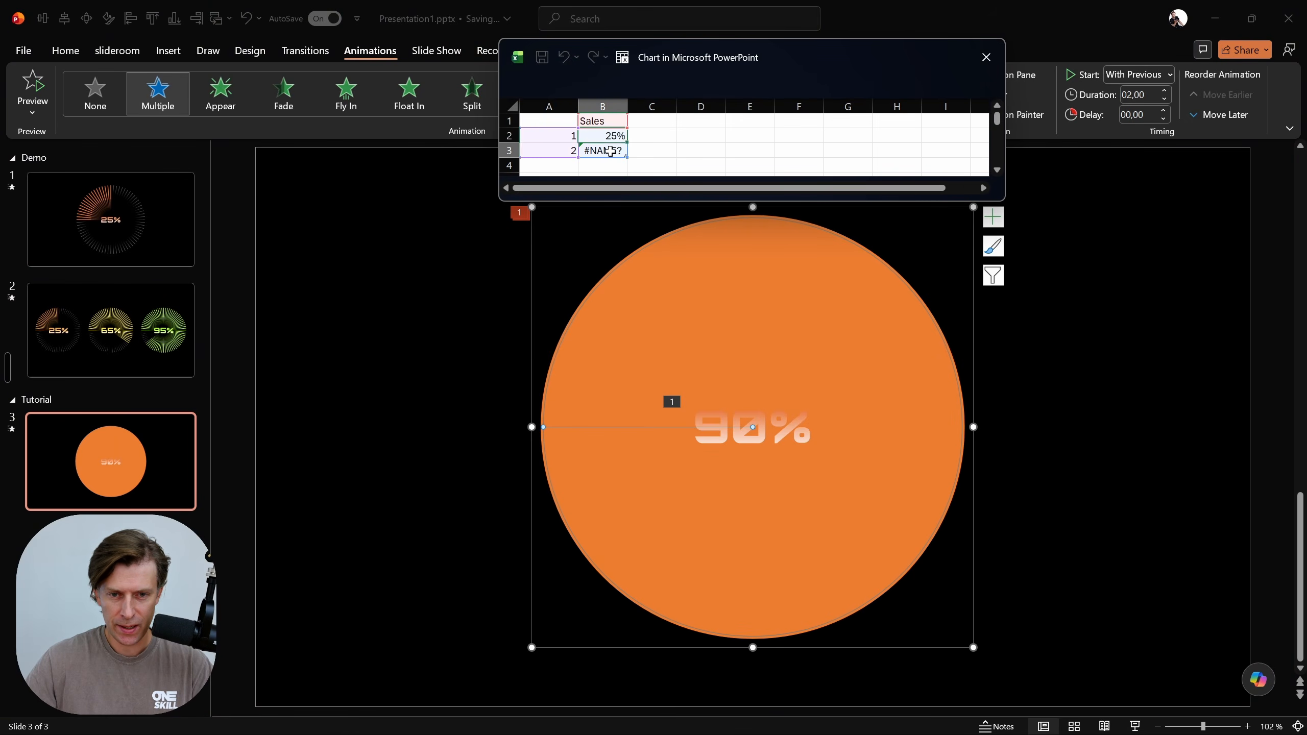
pyautogui.write('=')
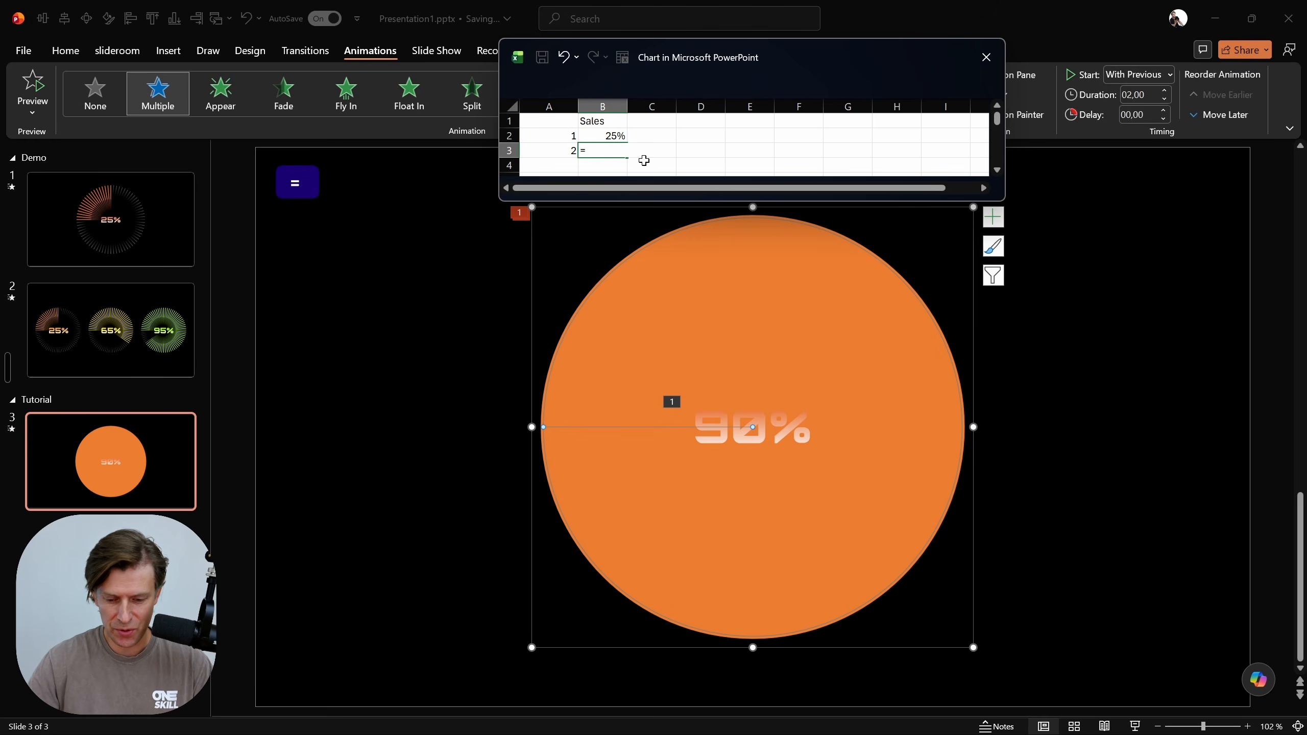
pyautogui.write('100')
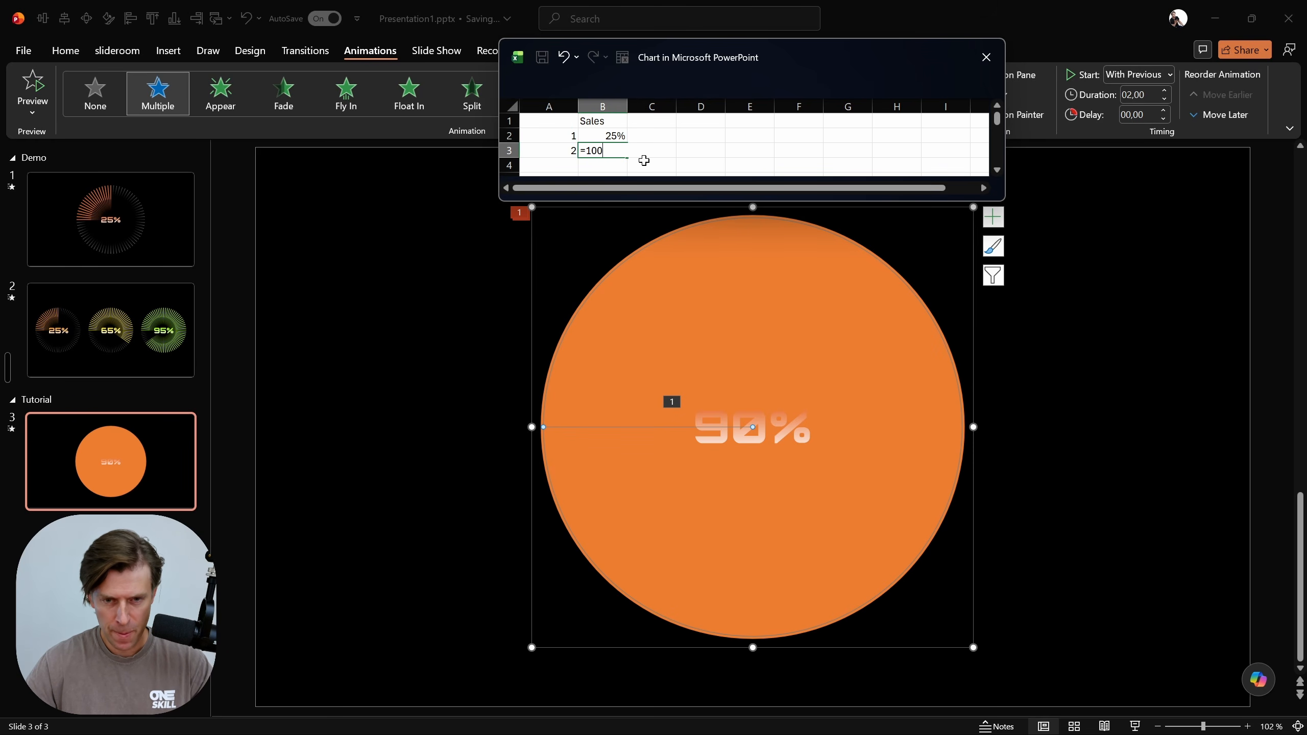
pyautogui.write('%-')
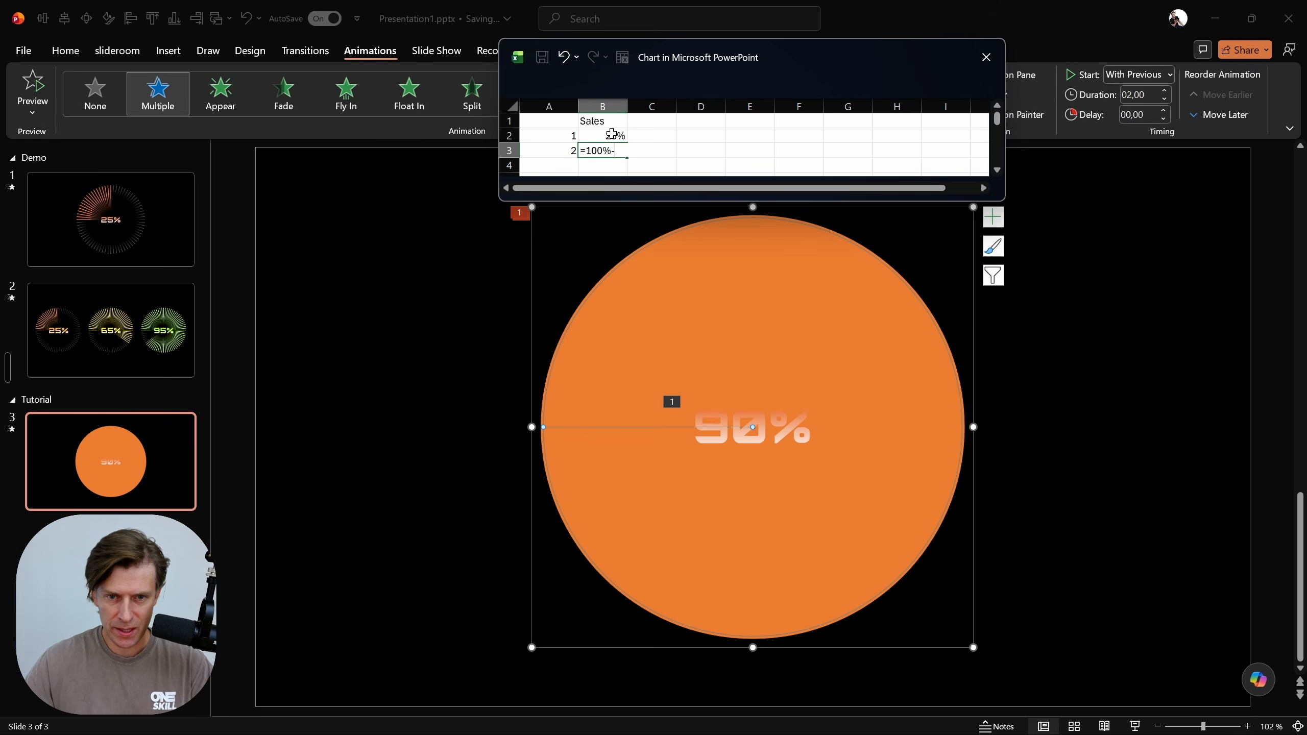
pyautogui.click(611, 134)
pyautogui.press('Return')
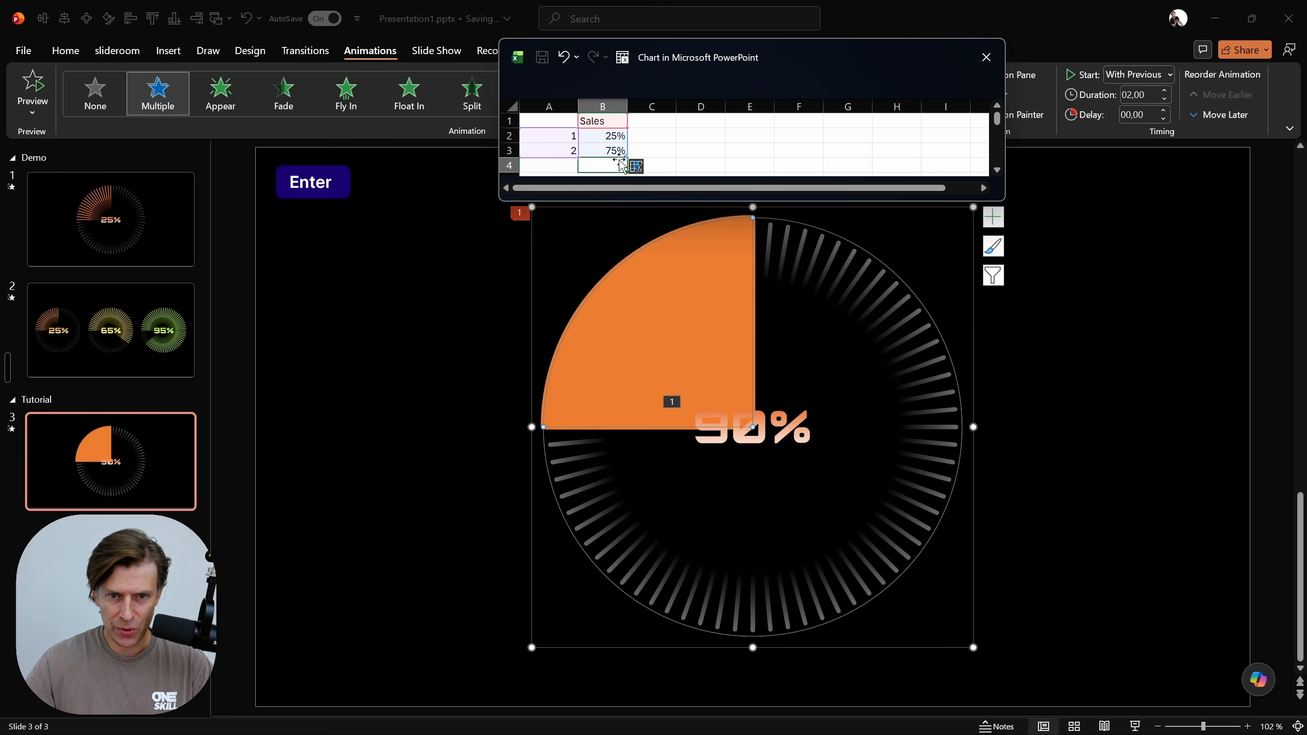
# Set cell B2 of the chart data to 90% and close the data sheet
pyautogui.moveTo(616, 150); pyautogui.dragTo(616, 135)
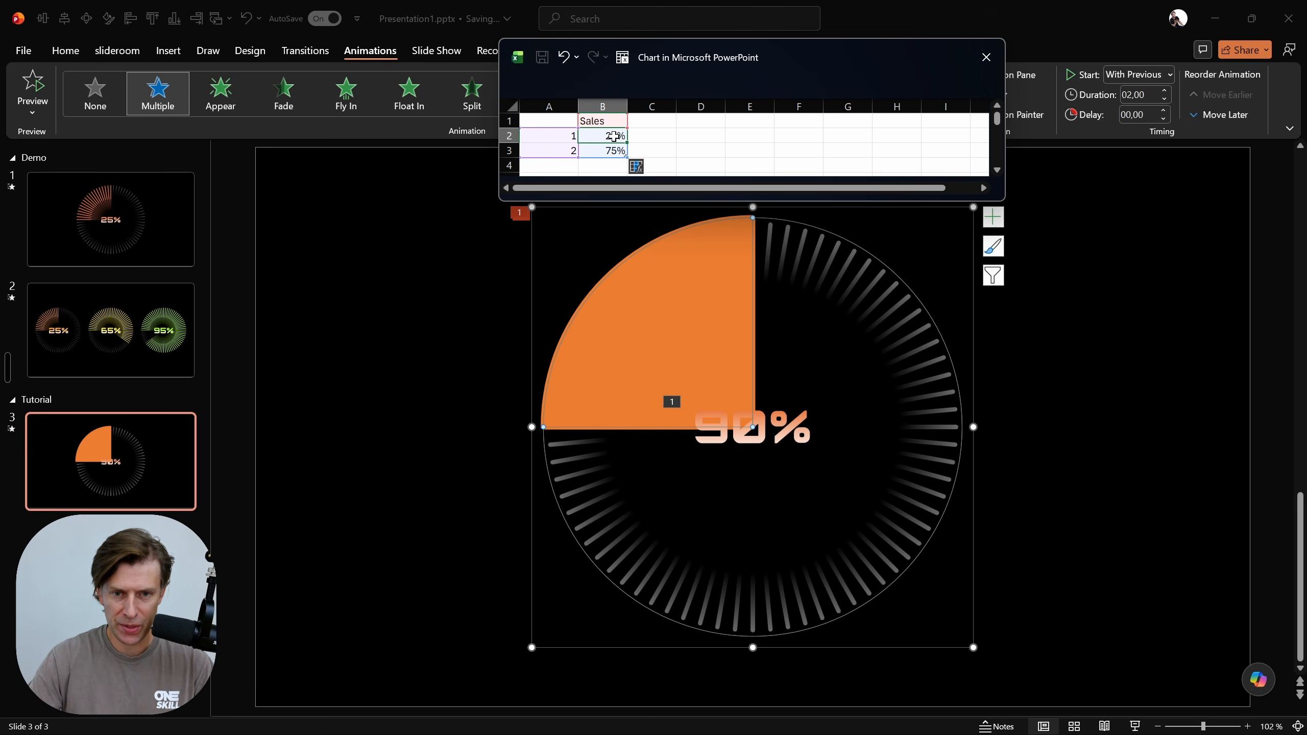
pyautogui.click(613, 135)
pyautogui.write('90')
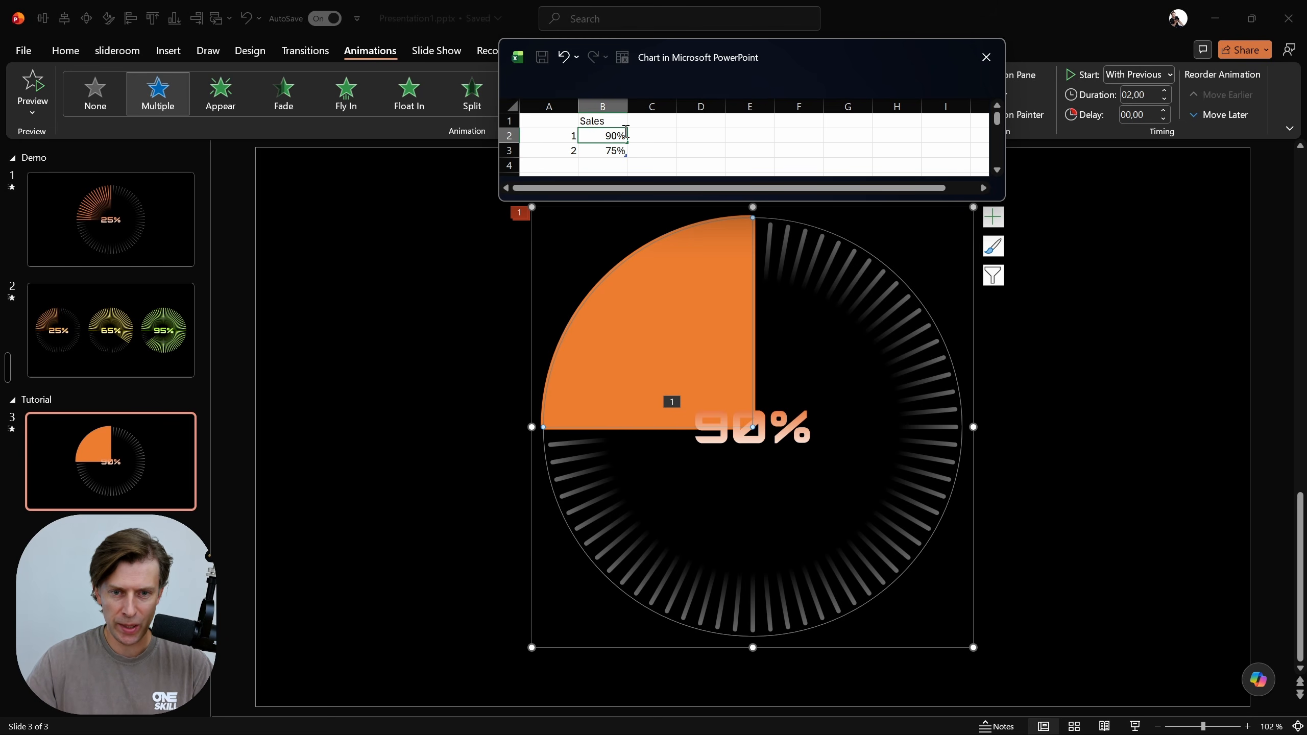
pyautogui.press('Return')
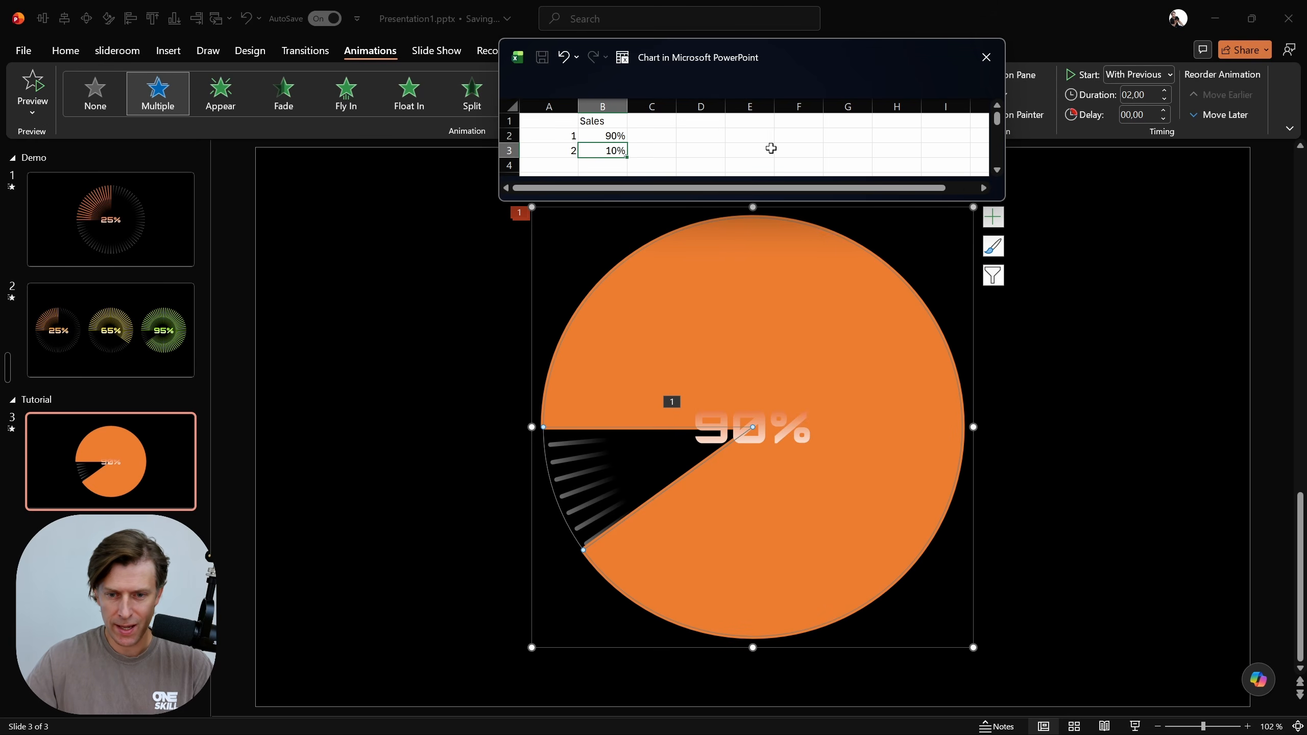
pyautogui.click(986, 60)
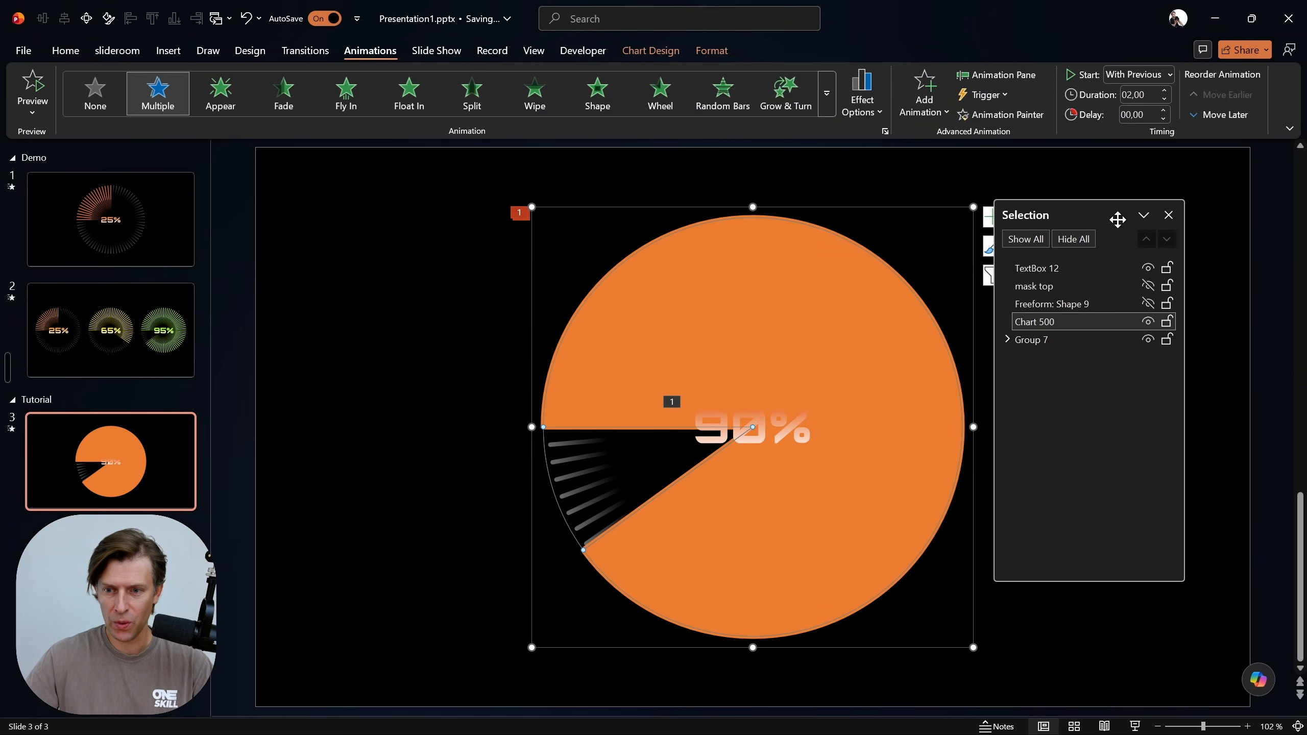
# Show all hidden objects on slide 3 and play the slide as a slide show
pyautogui.click(1025, 239)
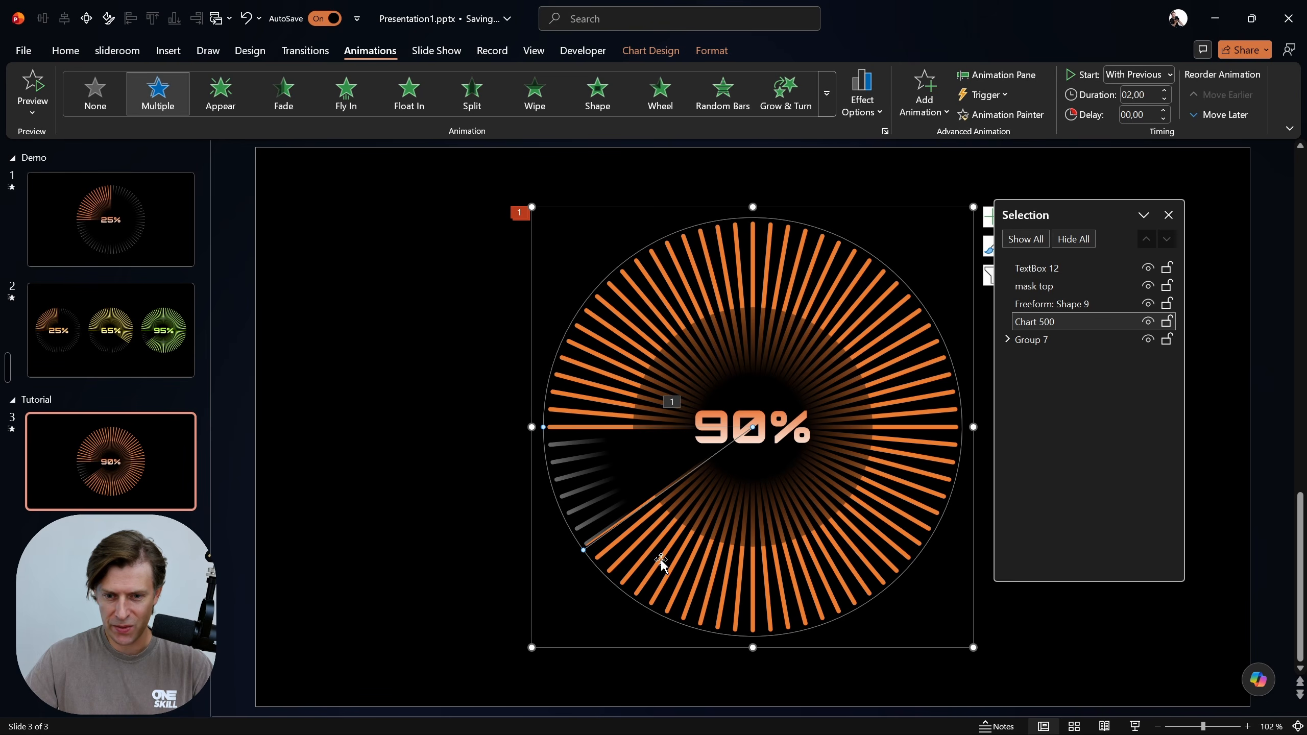
pyautogui.click(1168, 215)
pyautogui.click(1264, 209)
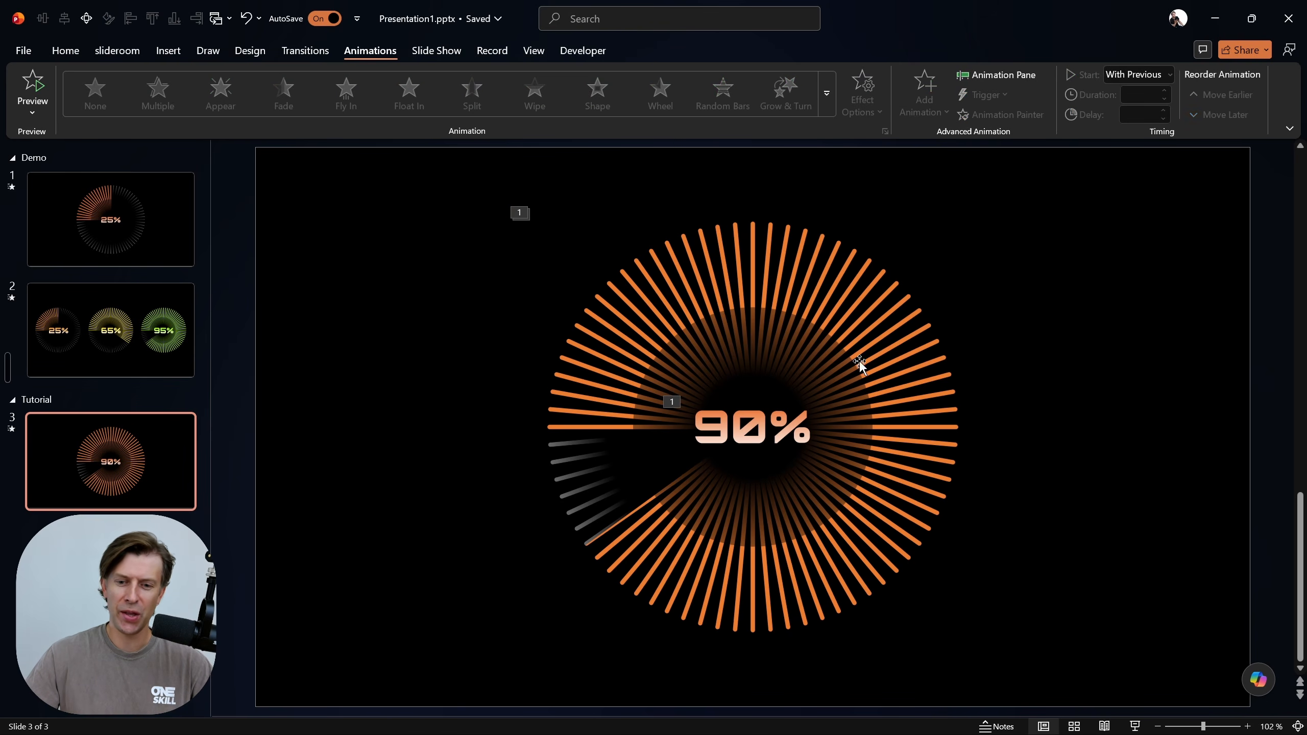
pyautogui.moveTo(1258, 688)
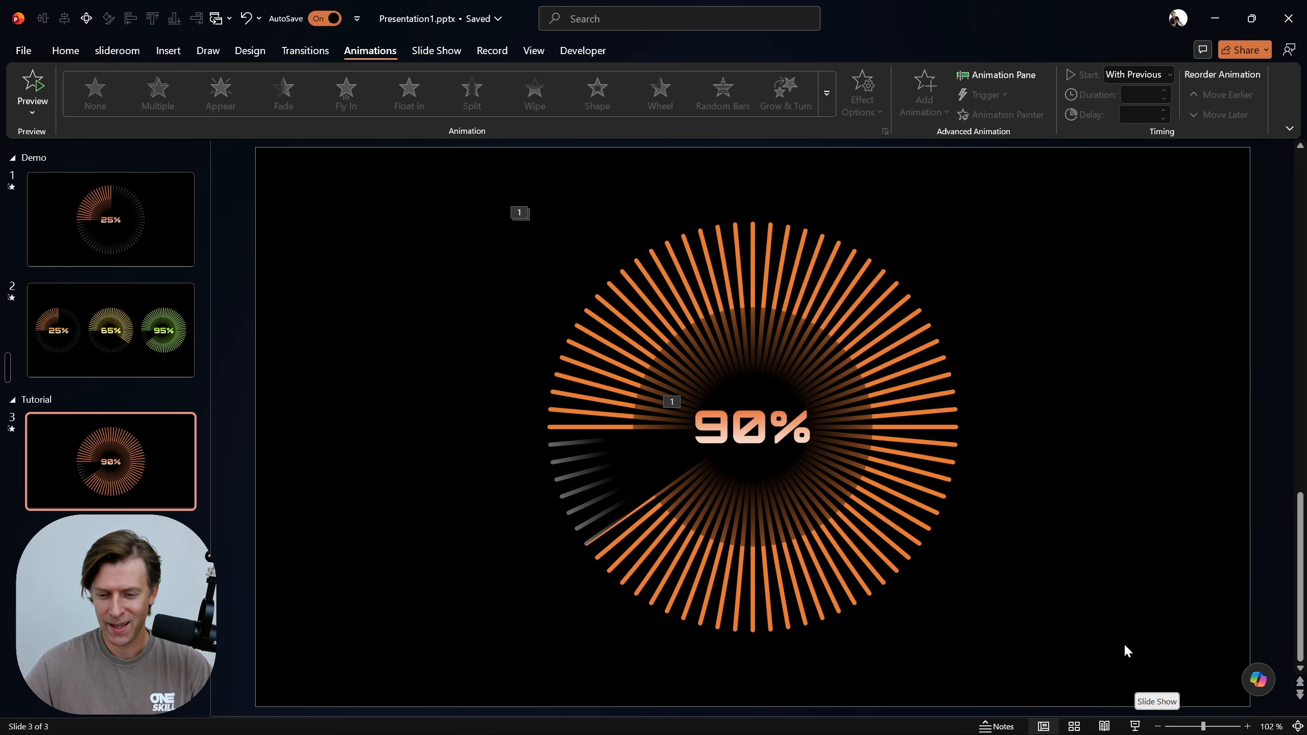
pyautogui.click(1134, 726)
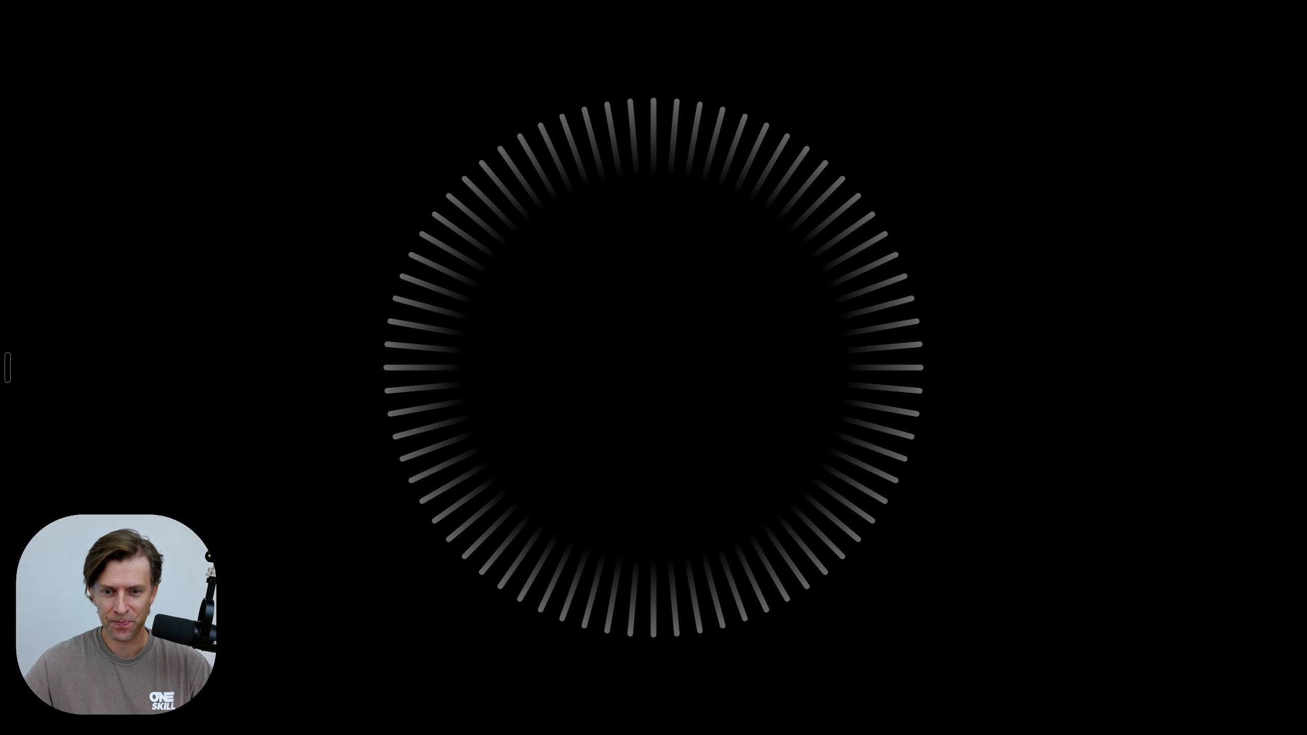